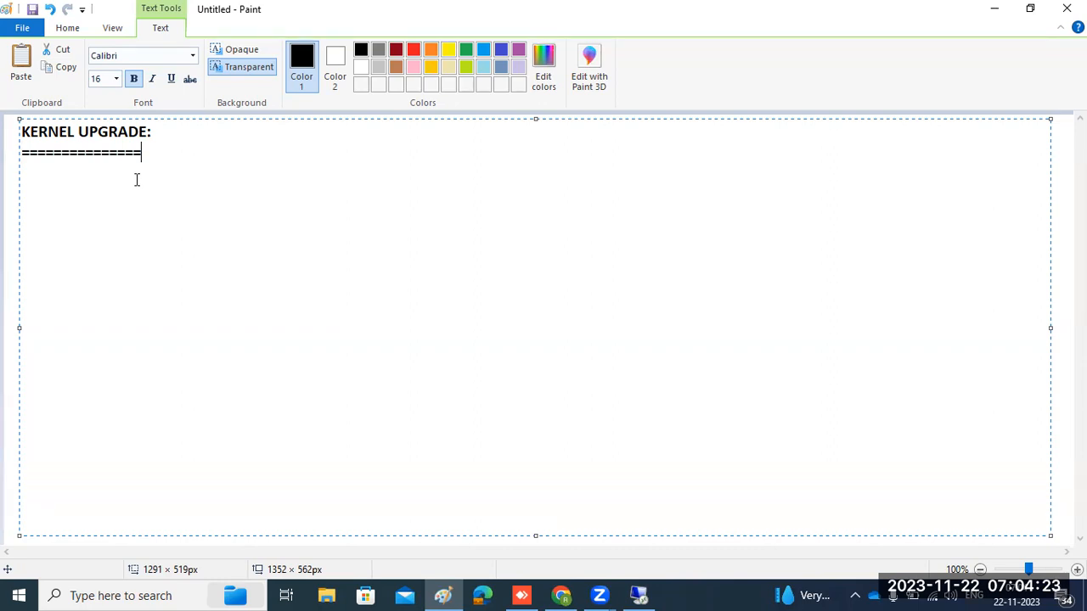
- Add the line 'GLOBAL EXE :/usr/sap/SID/SYS/EXE' and start a 'LOCAL EXE :' line below it
key(Return)
text(GLOBAL )
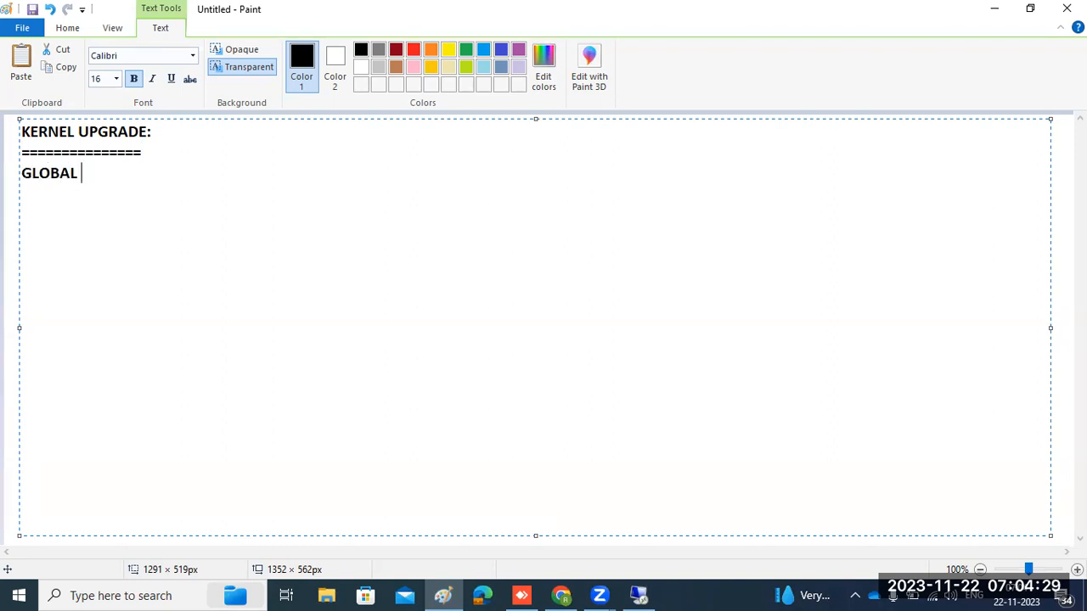
text(EXE)
text(:/usr/sap/SID/SYS/EXE)
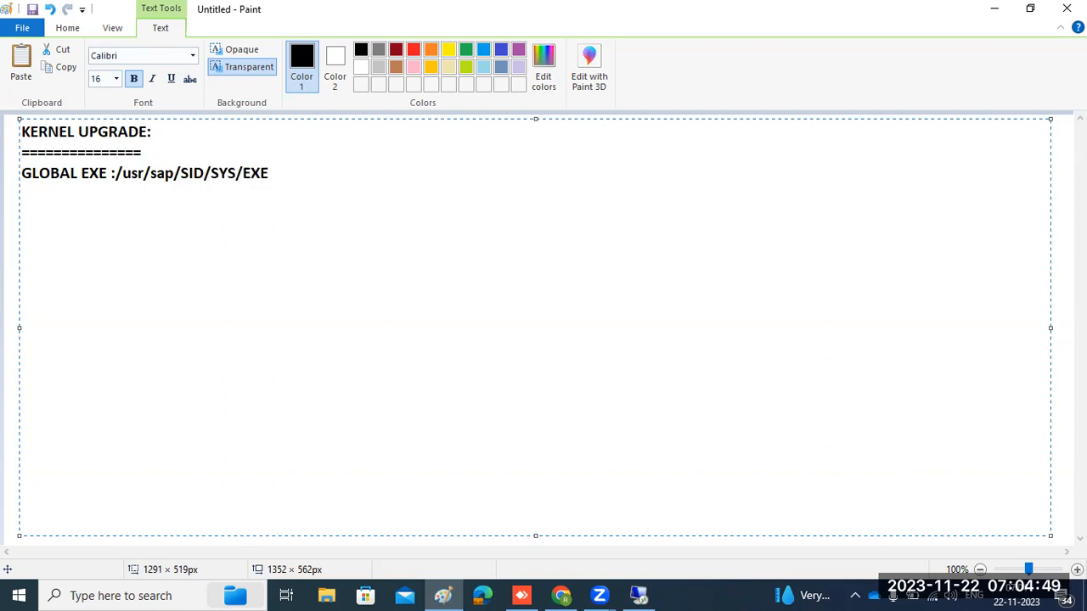
key(Return)
text(LOCAL EXE )
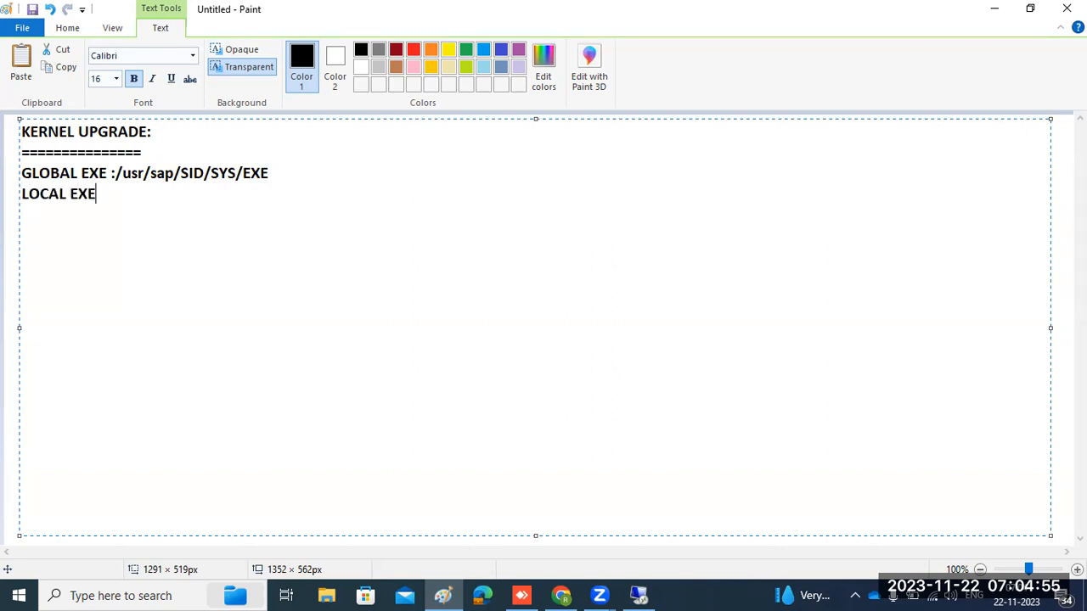
text(:)
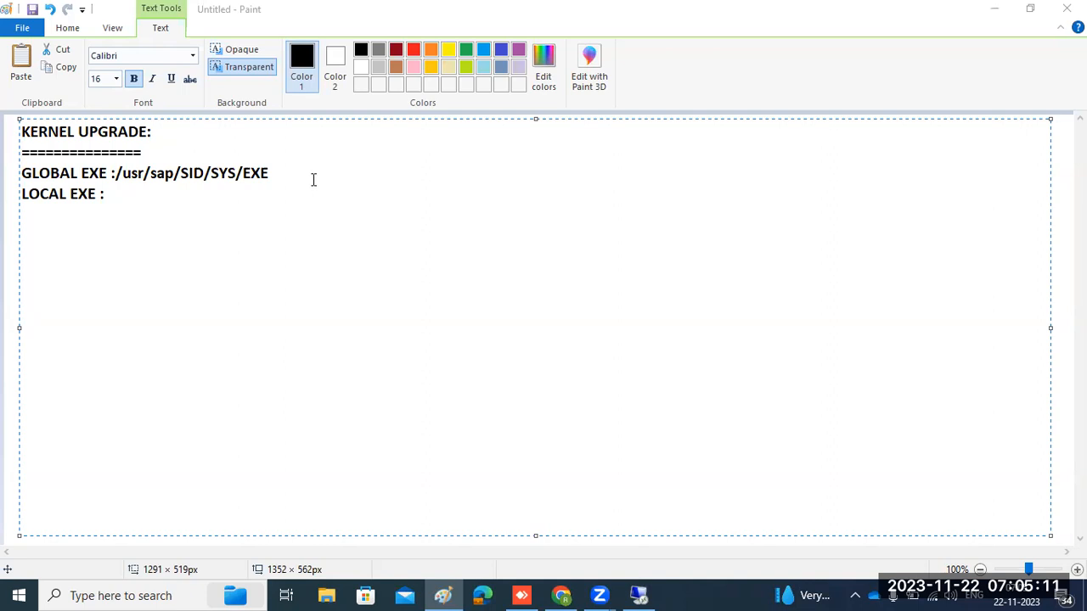
- Finish LOCAL EXE with /usr/sap/SID/D*/EXE and add /usr/sap/SID/ASCS*/EXE indented beneath it
click(146, 193)
text(/usr/sap/SID/D*/EXE)
key(Return)
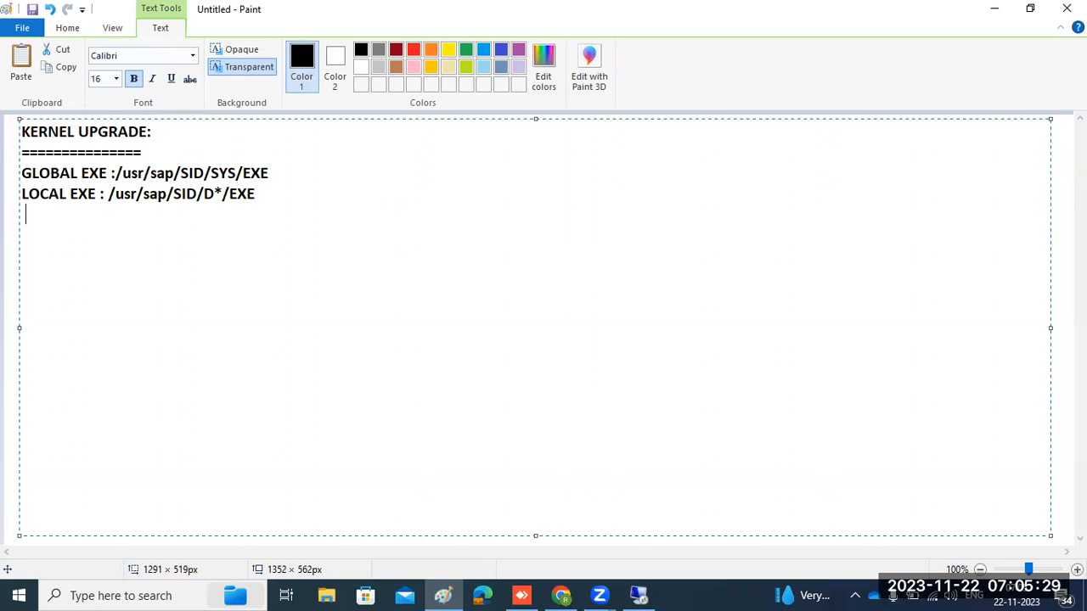
key(BackSpace)
key(BackSpace)
text(/usr)
text(/sap/S)
text(ID/D)
key(BackSpace)
text(ASCS*/EXE)
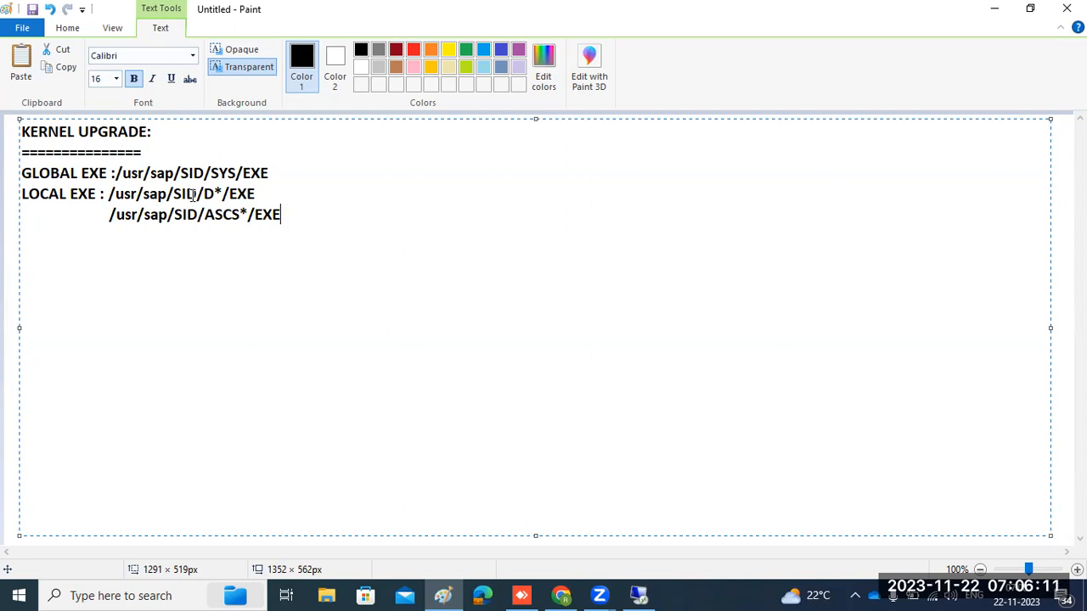
- On the remote desktop, log off the ECD SAP GUI session and confirm with Yes
click(642, 598)
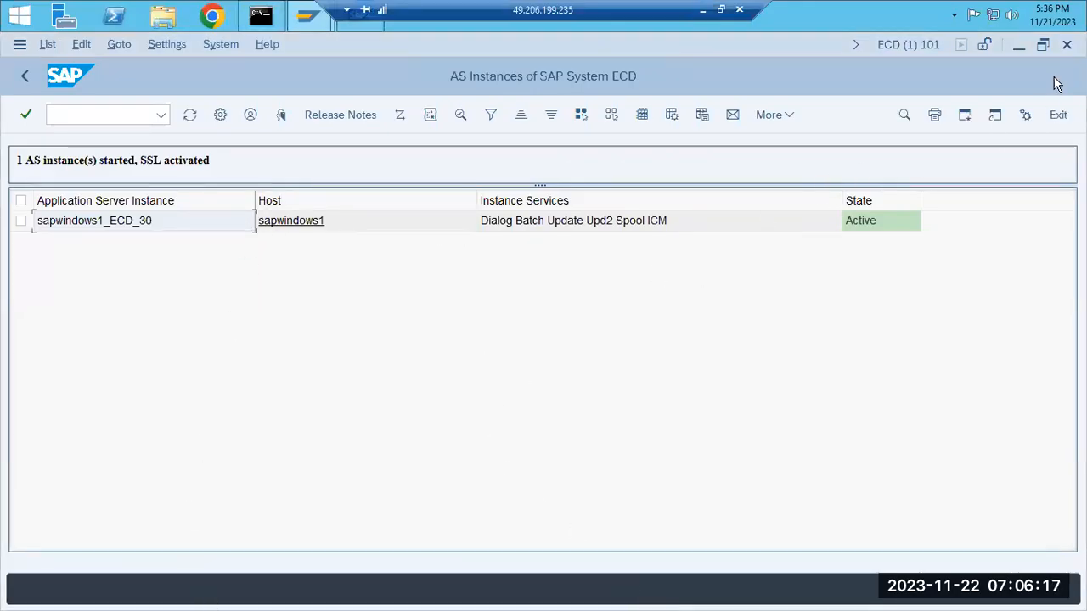
click(1066, 44)
click(190, 392)
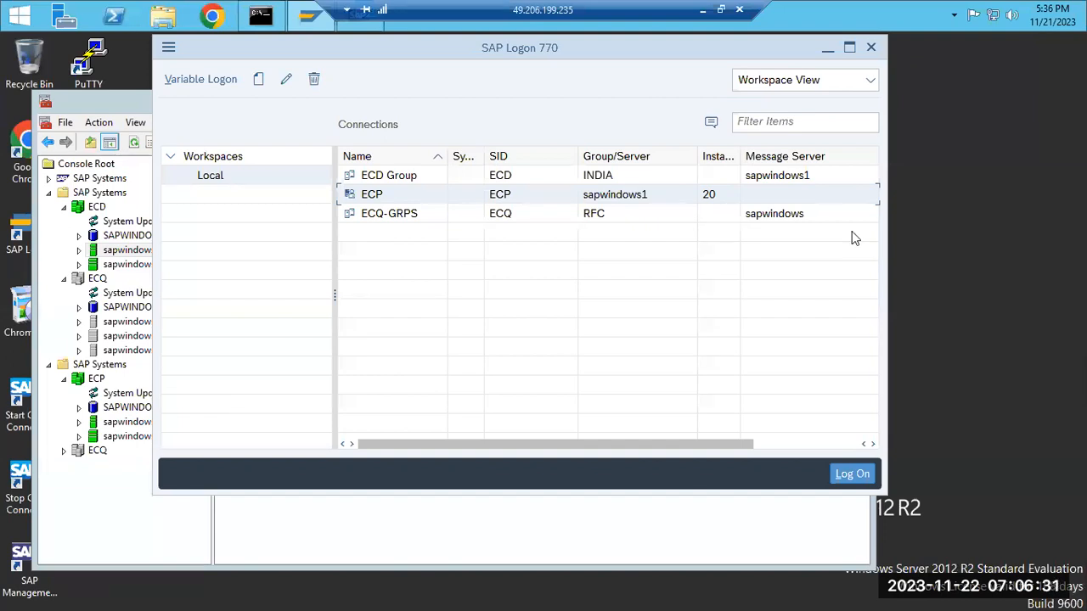
- Navigate File Explorer to C:\usr\sap\ECQ\SYS\exe\uc\NTAMD64
click(166, 19)
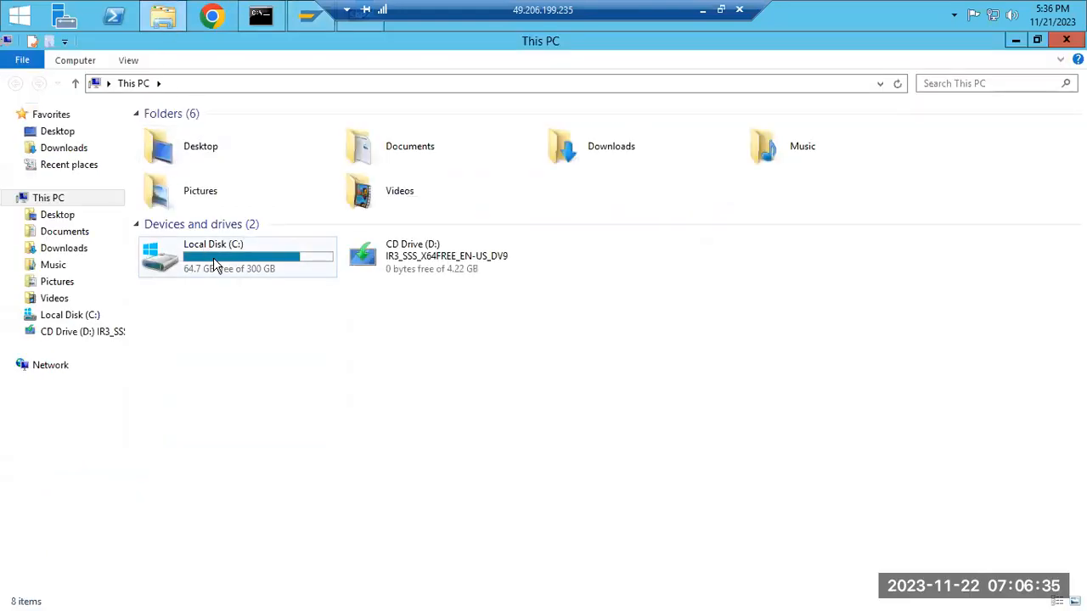
double_click(214, 265)
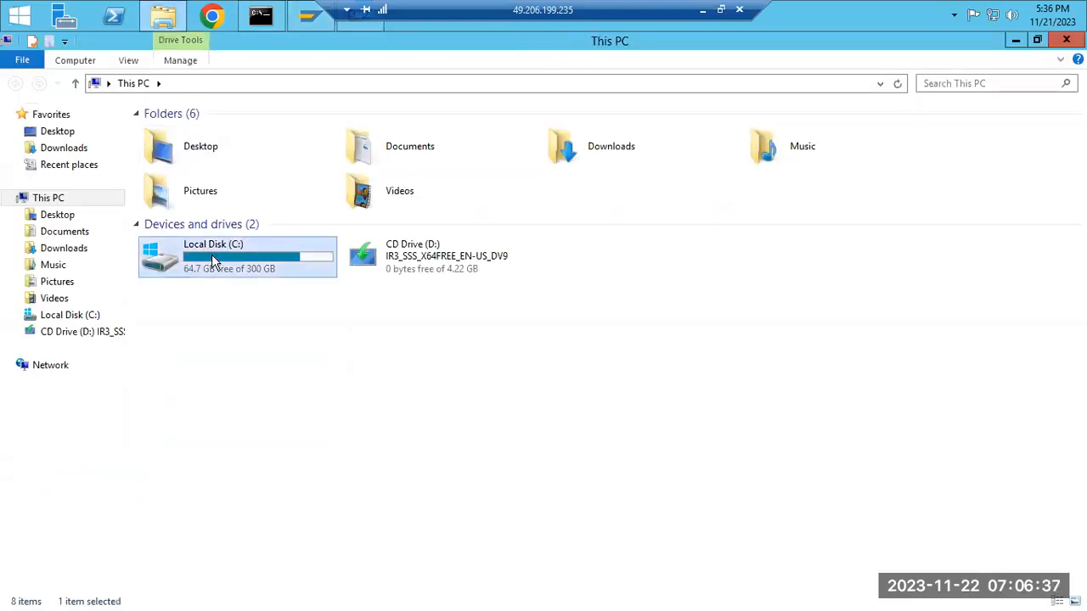
double_click(164, 366)
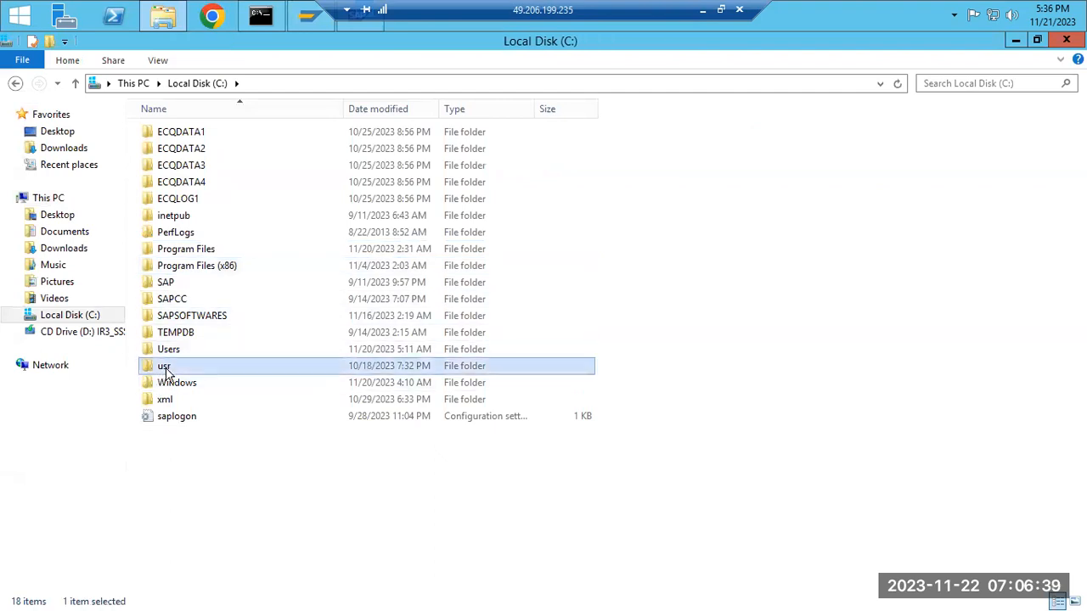
double_click(170, 136)
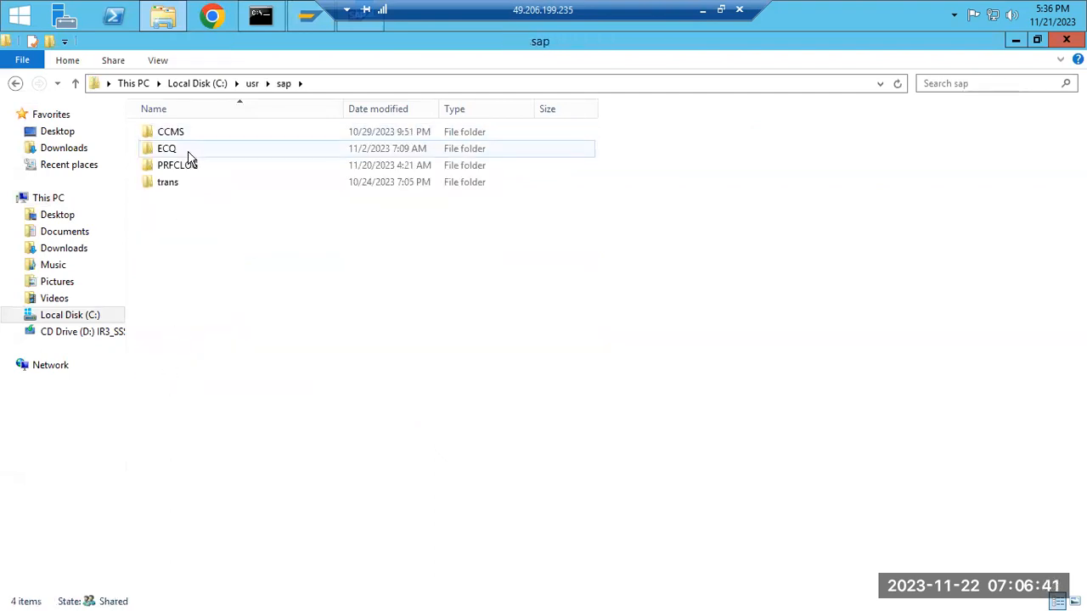
double_click(178, 151)
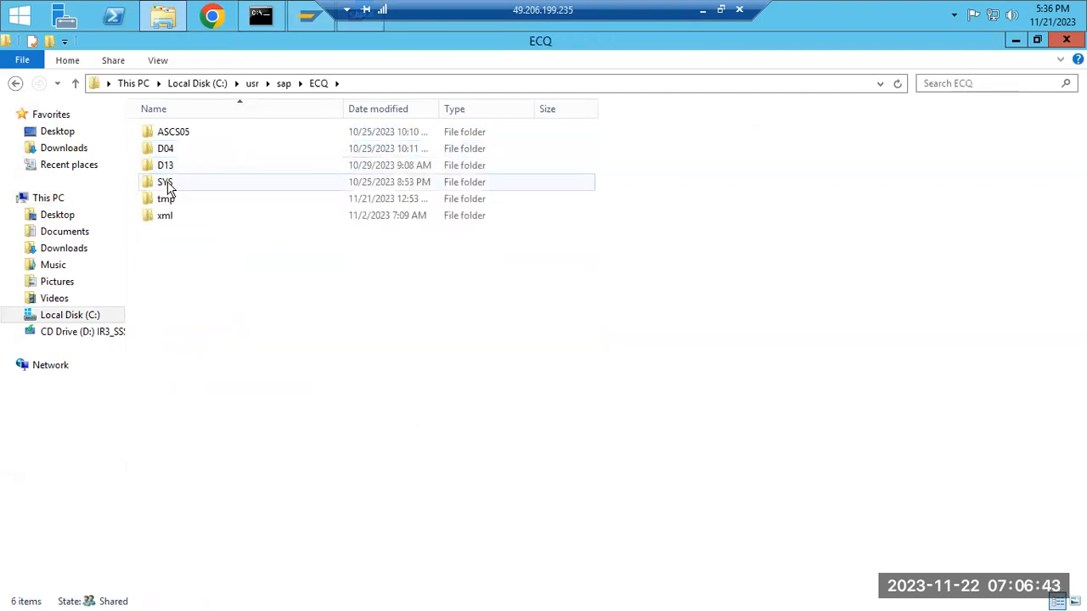
double_click(167, 181)
double_click(166, 134)
double_click(167, 136)
double_click(170, 135)
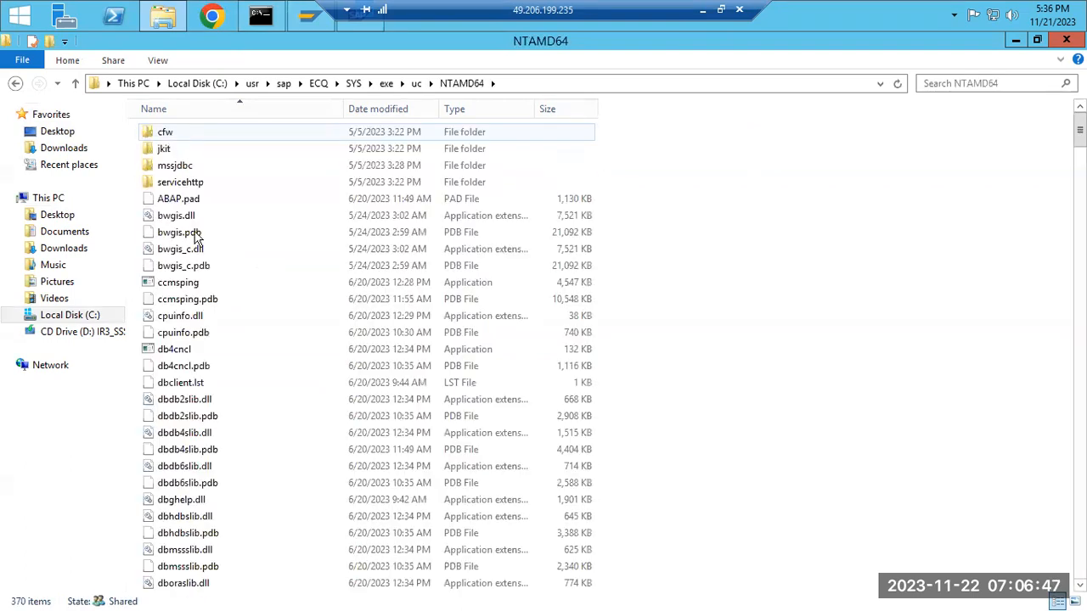
- Browse the kernel files, picking out enq_server, enserver, etd_proxy.pdb, icman and gwrd
scroll(206, 348, down, 7)
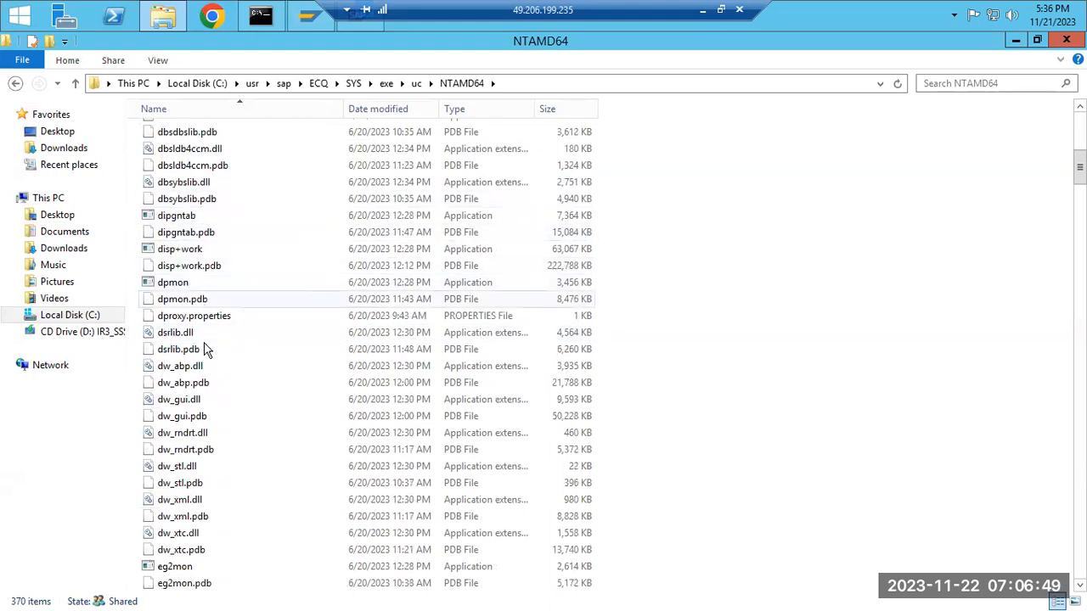
scroll(206, 366, down, 3)
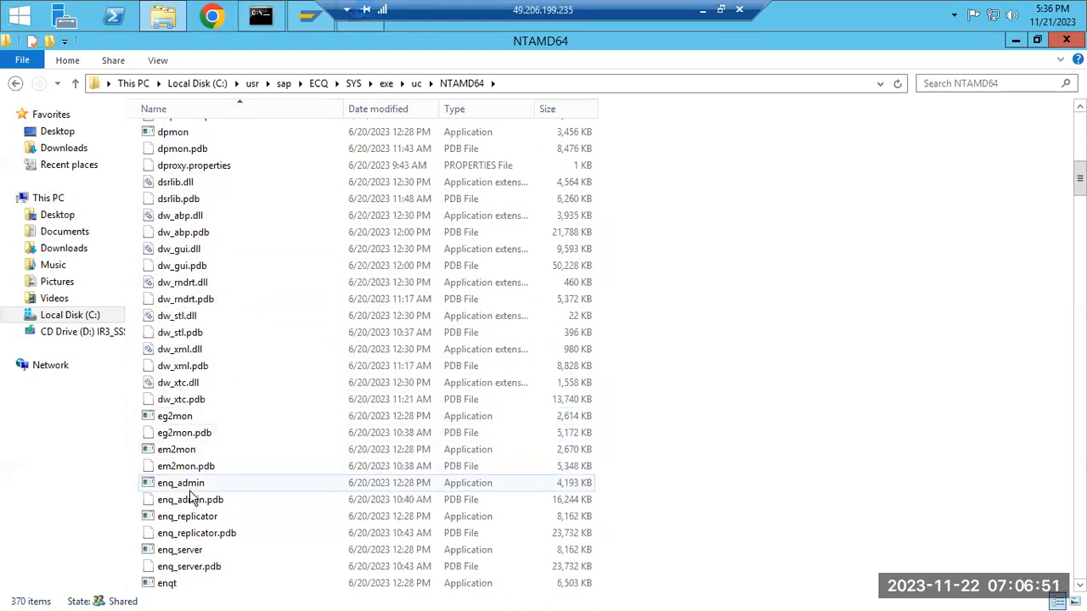
click(167, 552)
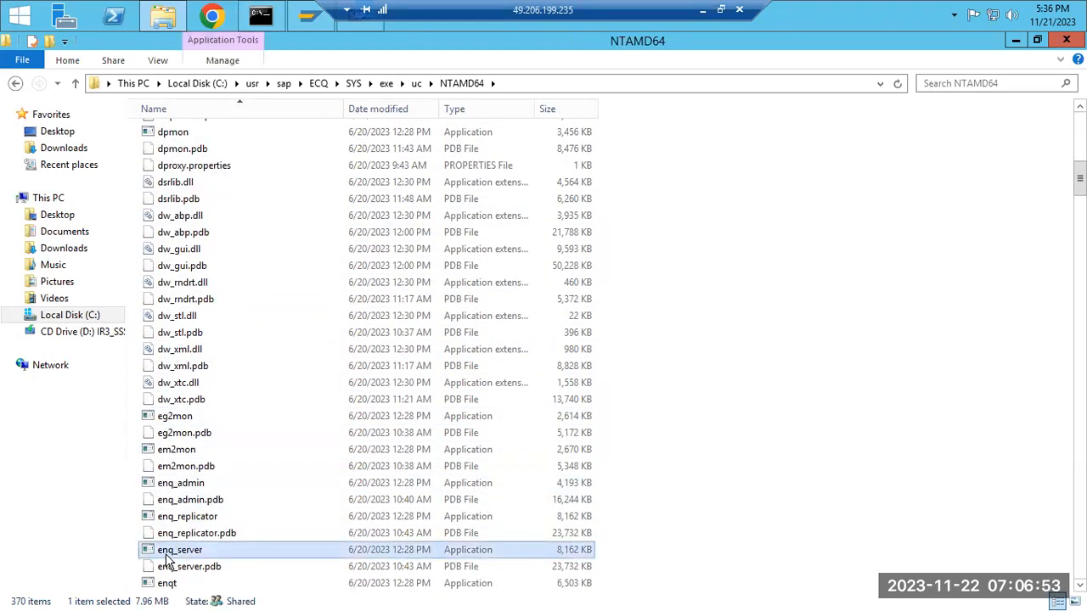
scroll(166, 556, down, 5)
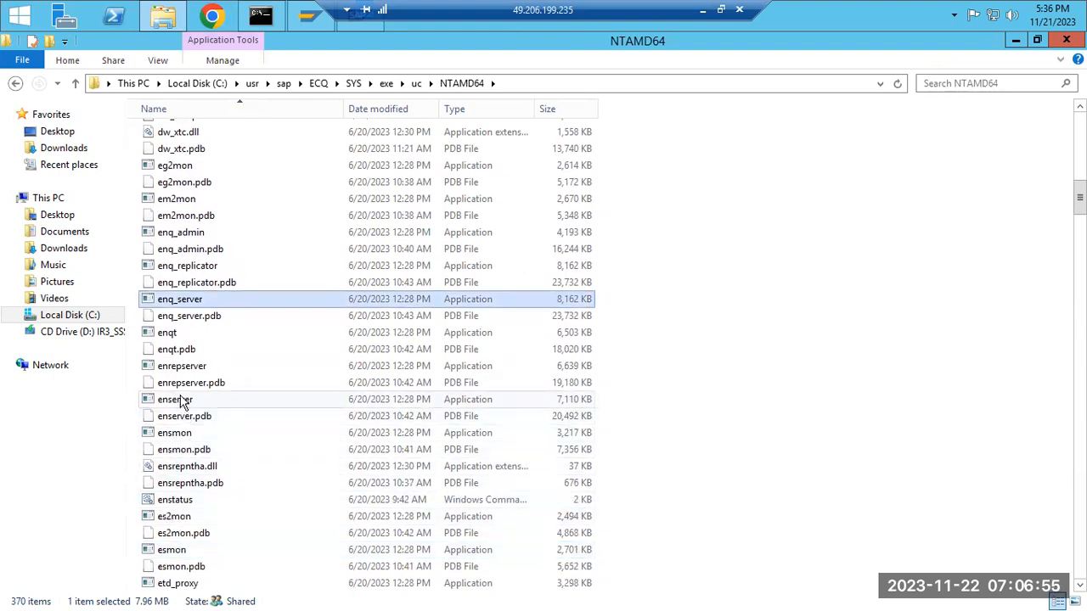
click(174, 400)
scroll(178, 424, down, 3)
click(181, 451)
scroll(180, 456, down, 5)
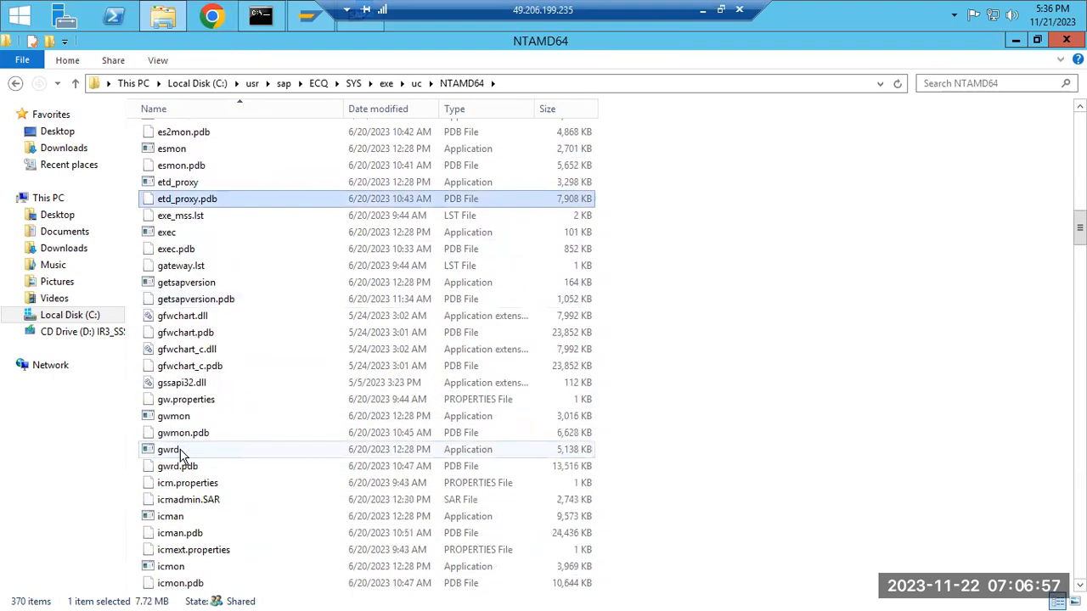
click(195, 518)
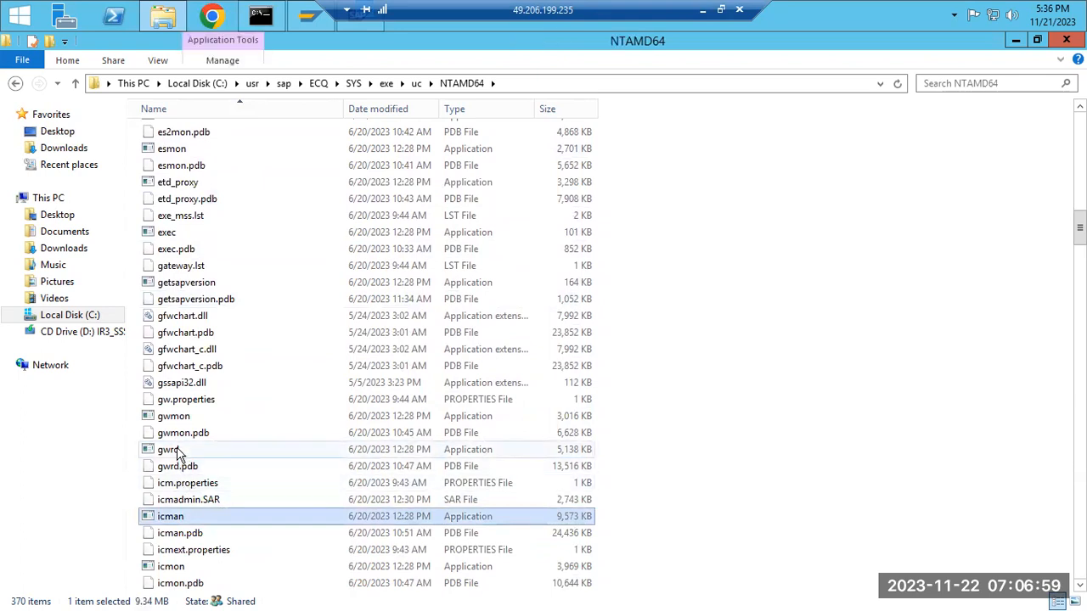
click(178, 452)
scroll(179, 452, down, 15)
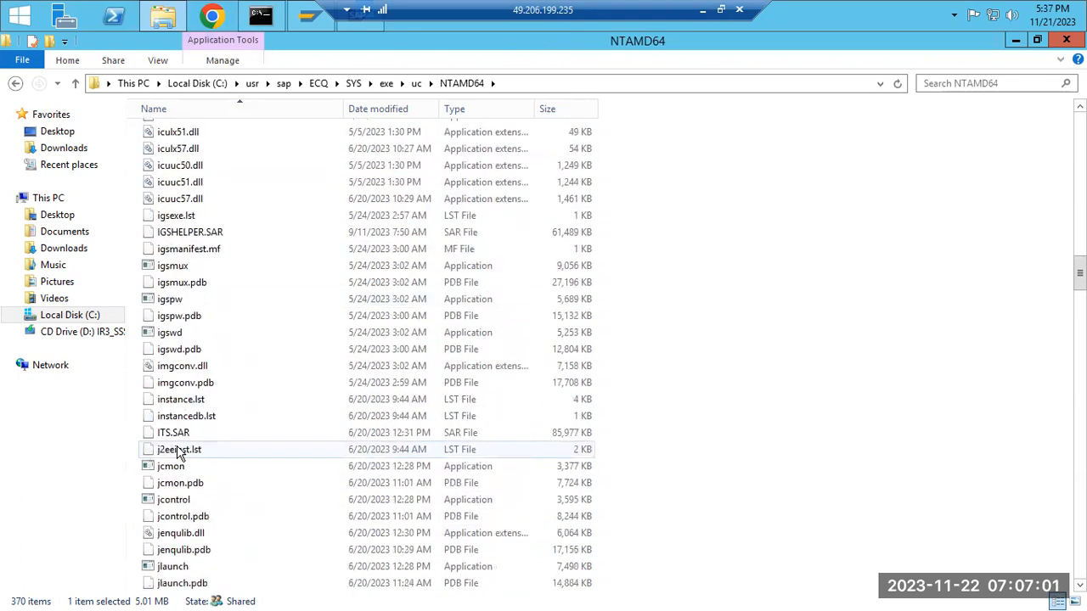
scroll(178, 452, down, 20)
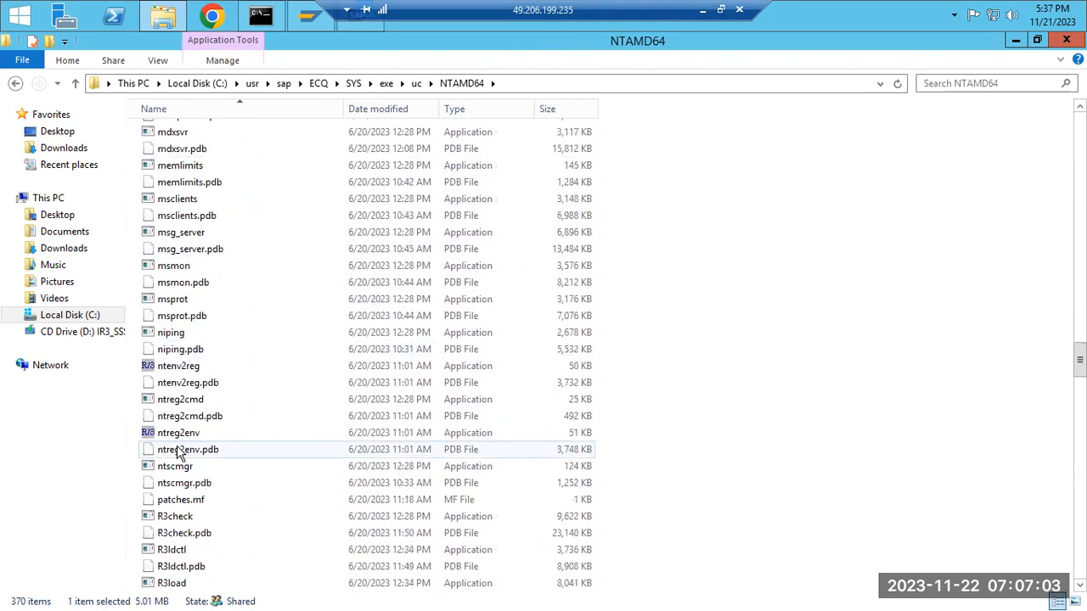
scroll(179, 452, down, 12)
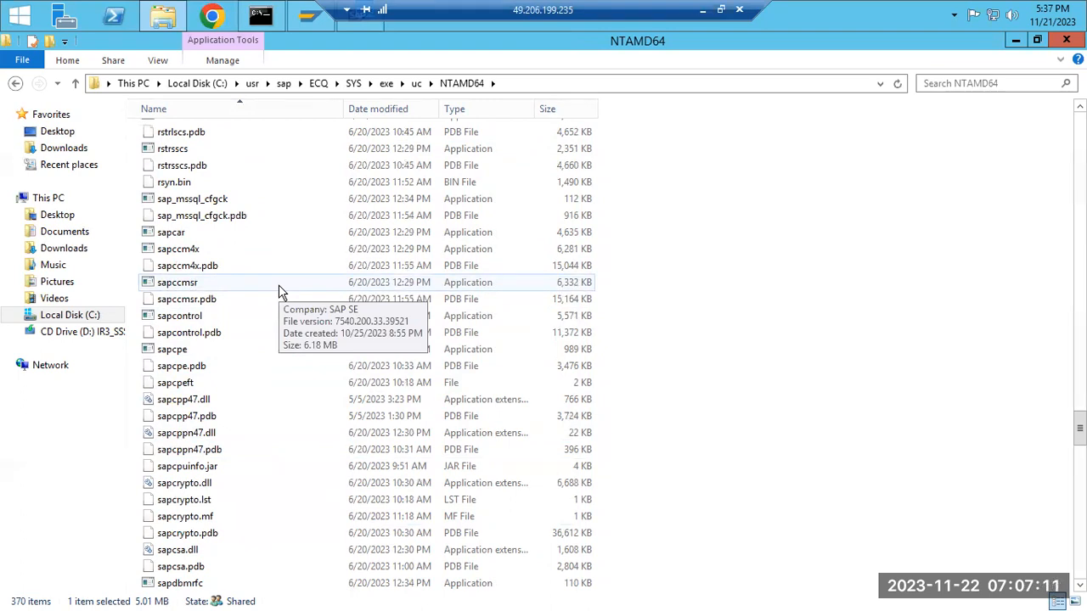
scroll(281, 292, up, 15)
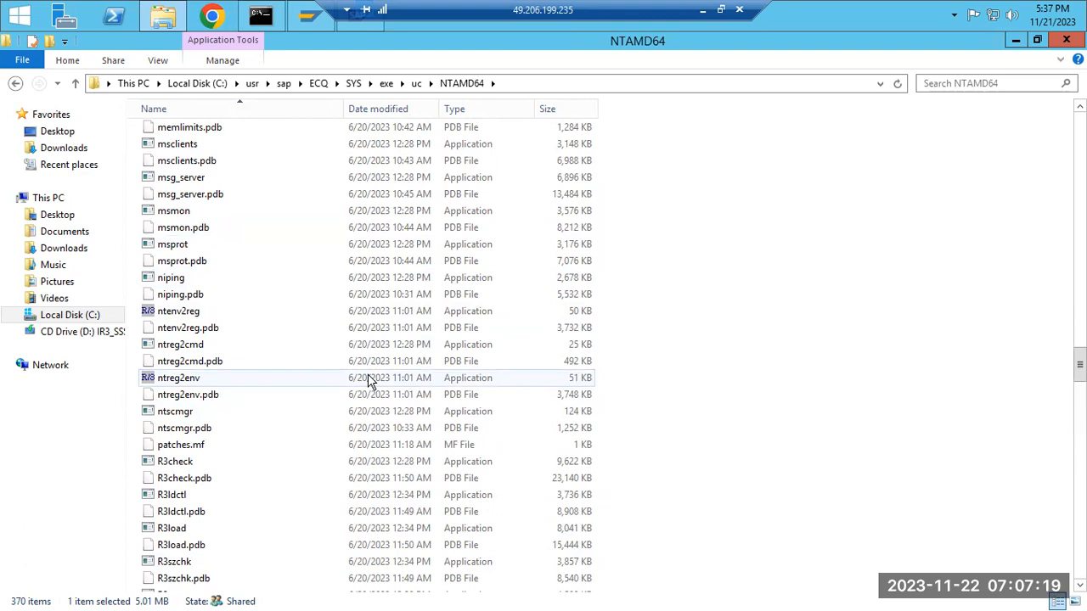
scroll(311, 365, down, 15)
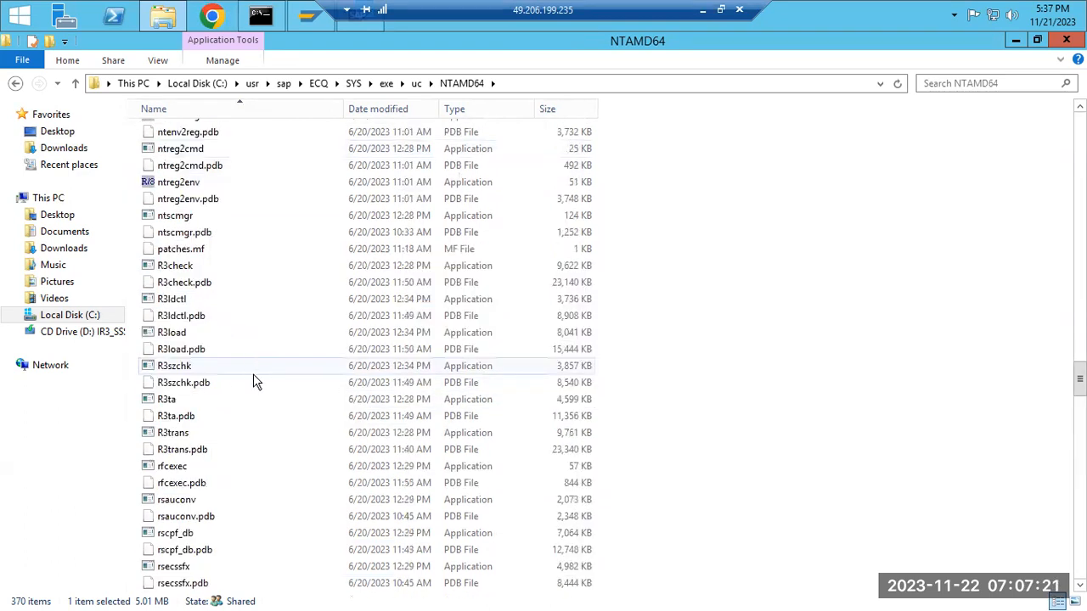
scroll(253, 408, down, 20)
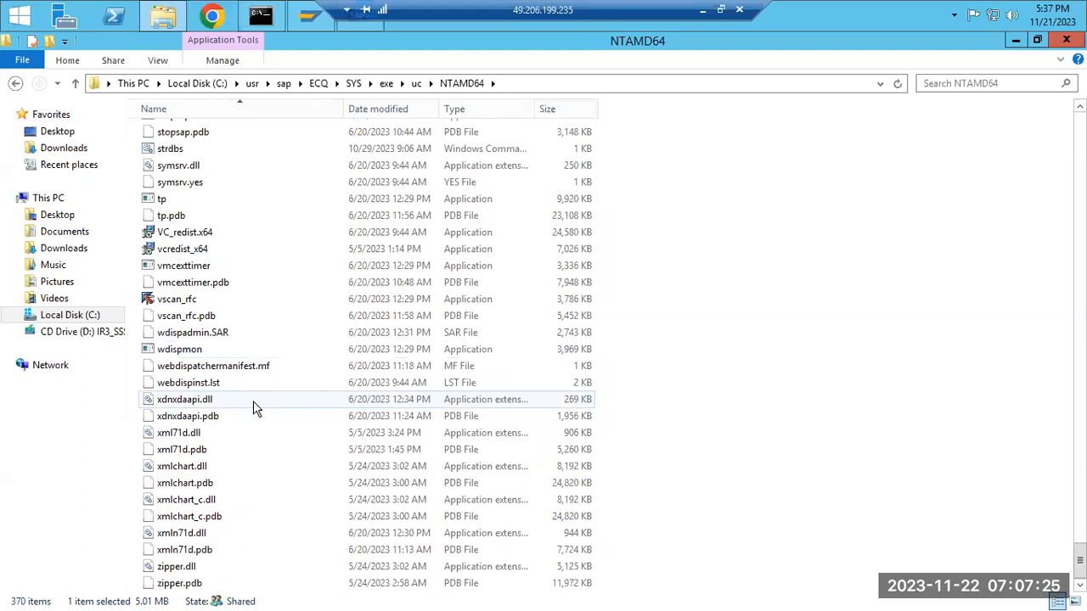
scroll(253, 408, up, 20)
scroll(253, 408, up, 7)
scroll(253, 408, down, 18)
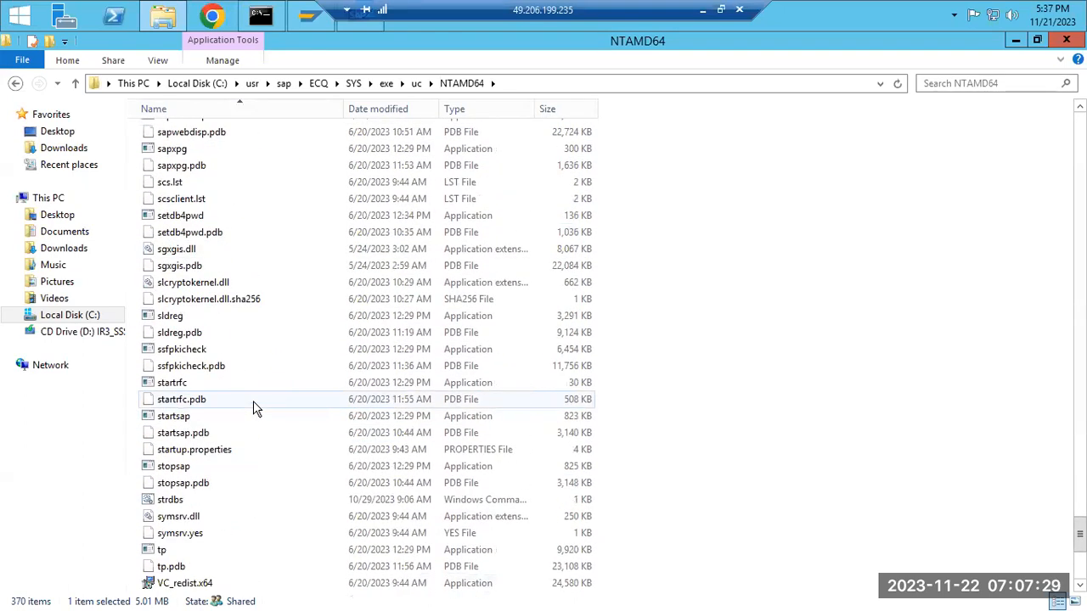
click(174, 470)
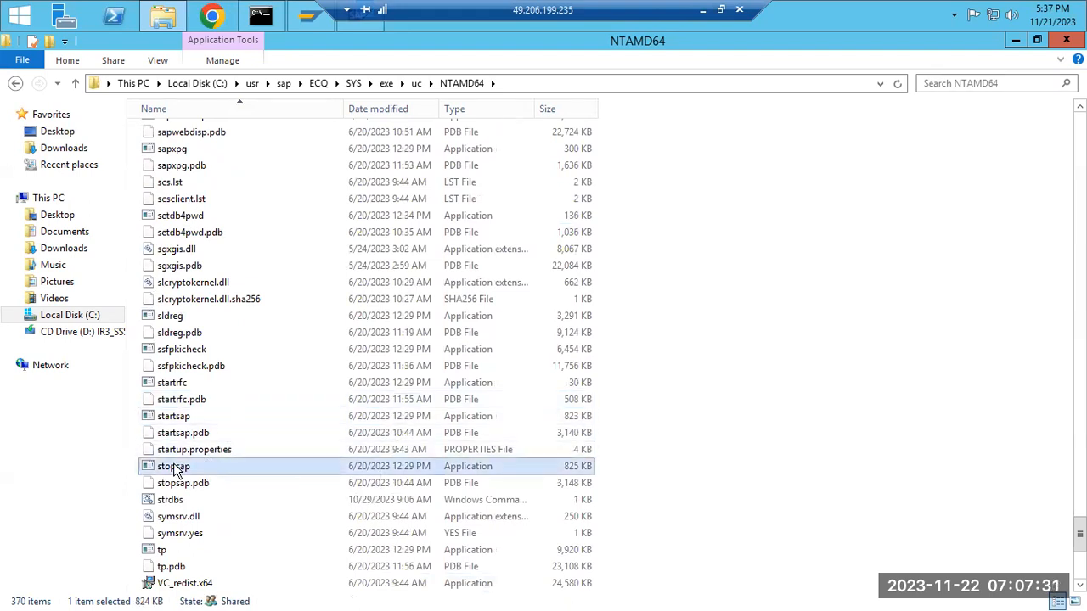
click(177, 417)
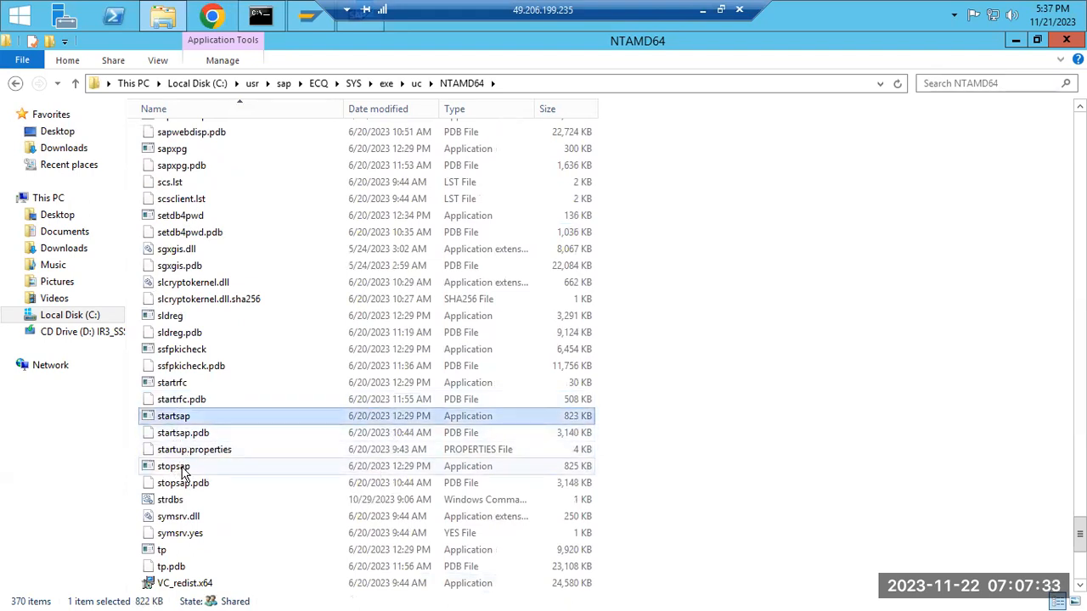
click(181, 471)
click(181, 503)
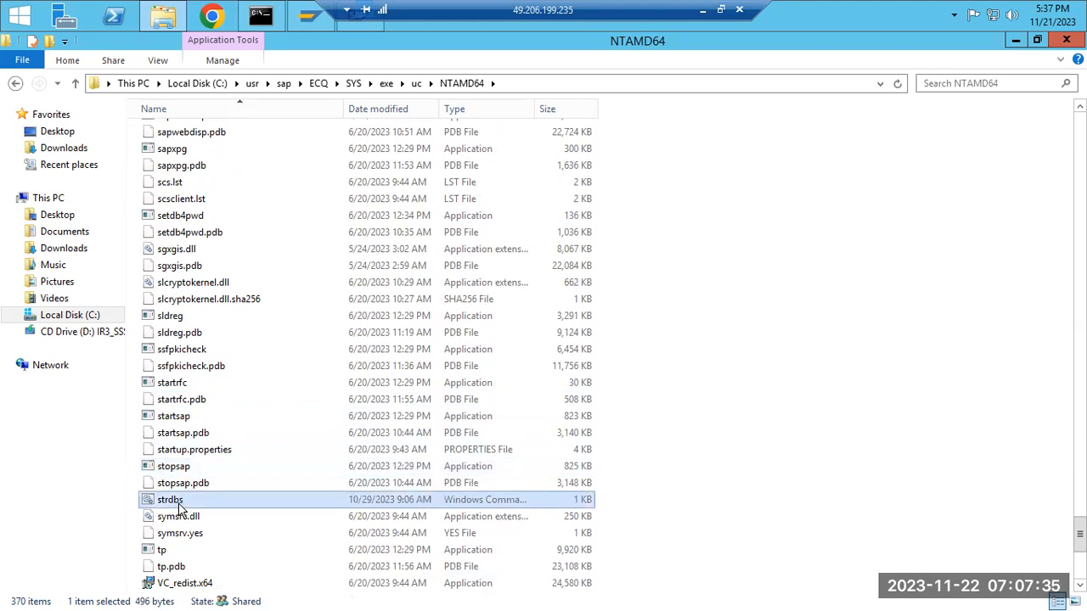
click(166, 551)
scroll(247, 429, down, 6)
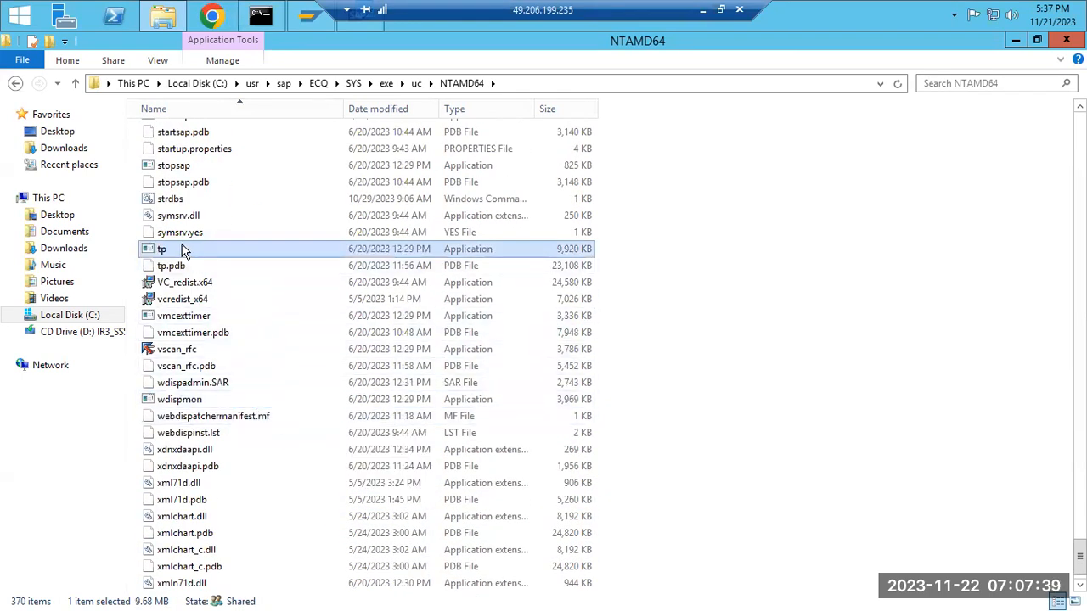
mouse_move(184, 251)
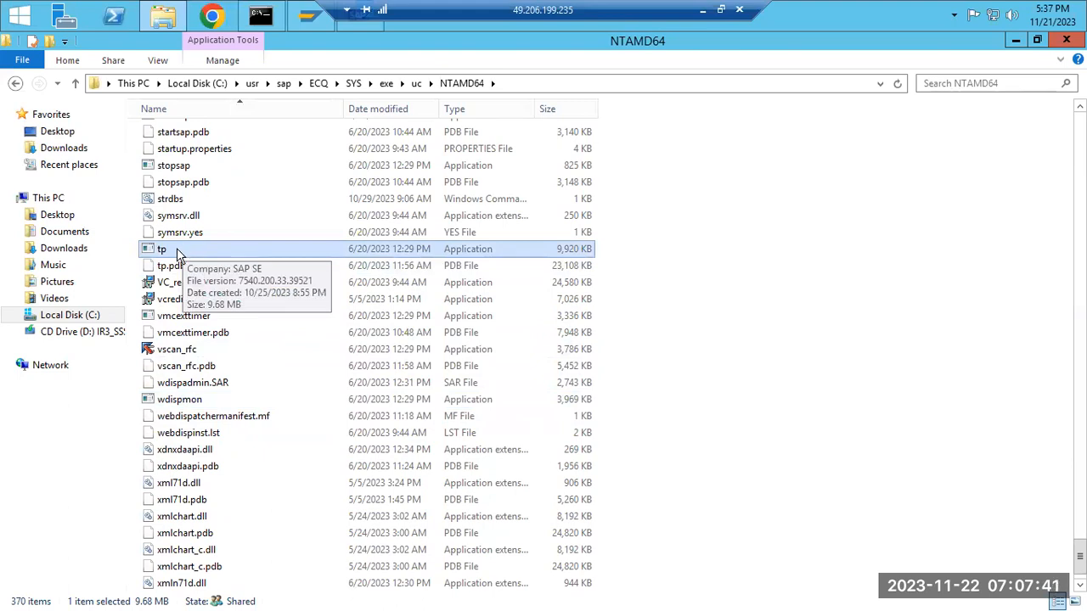
scroll(208, 353, down, 1)
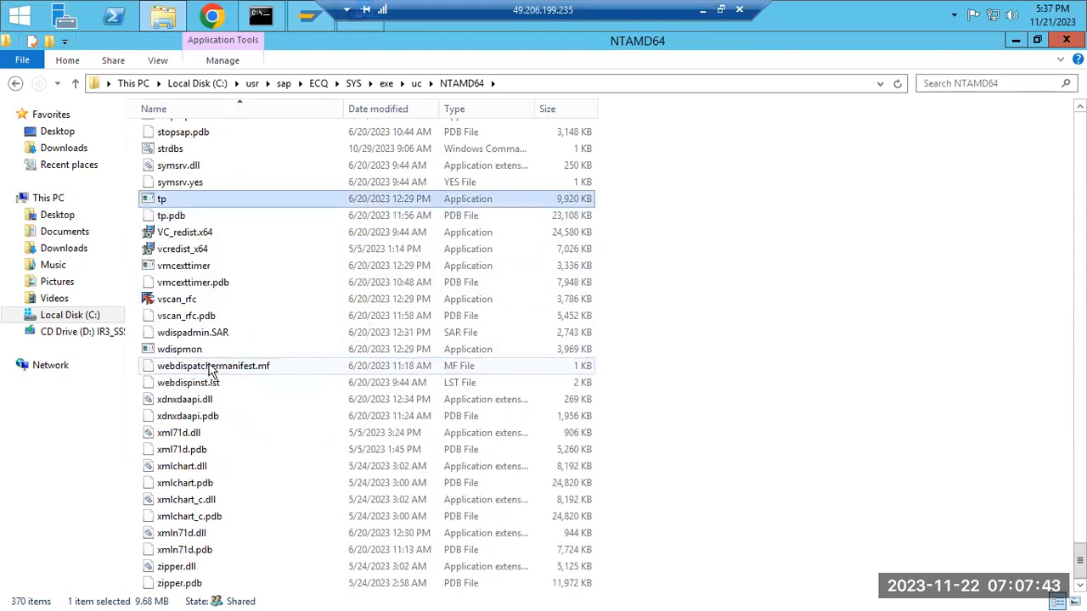
scroll(212, 374, up, 11)
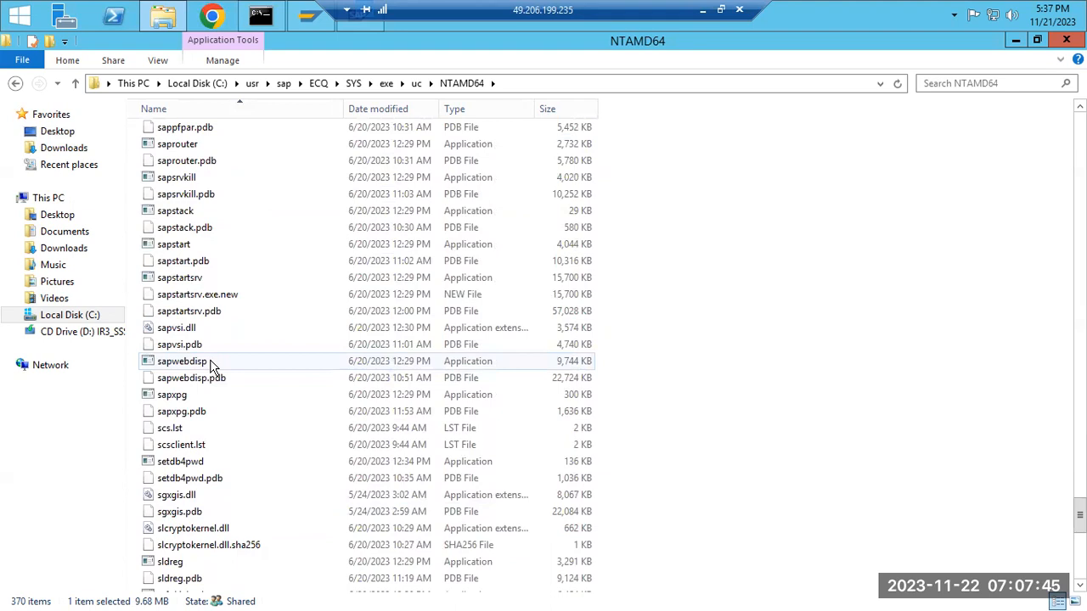
mouse_move(212, 363)
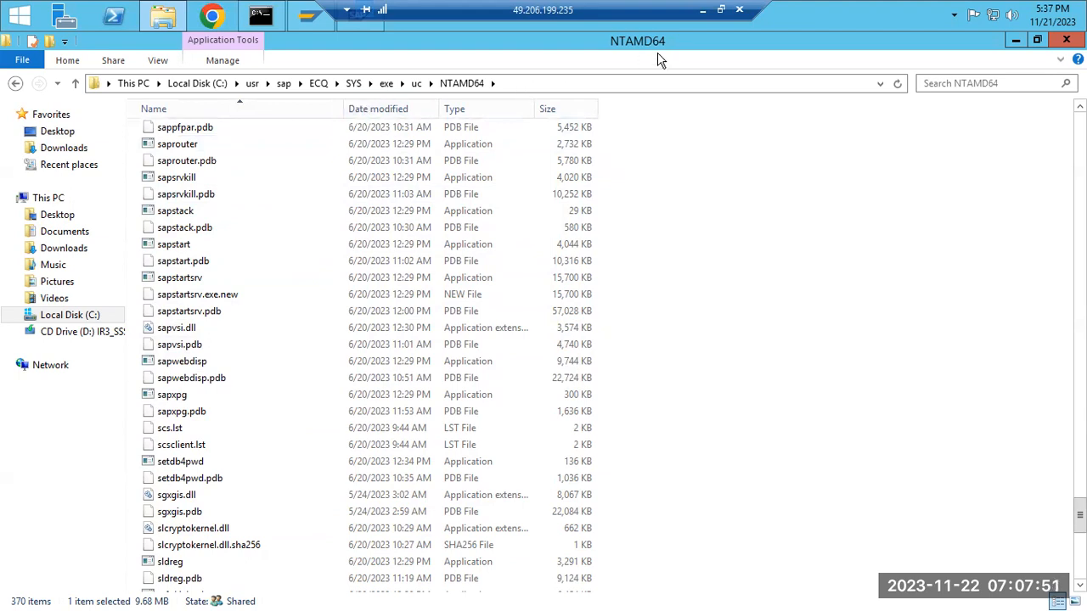
- Launch SAP Logon 770 on the remote server, then return to the local Paint notes
click(705, 11)
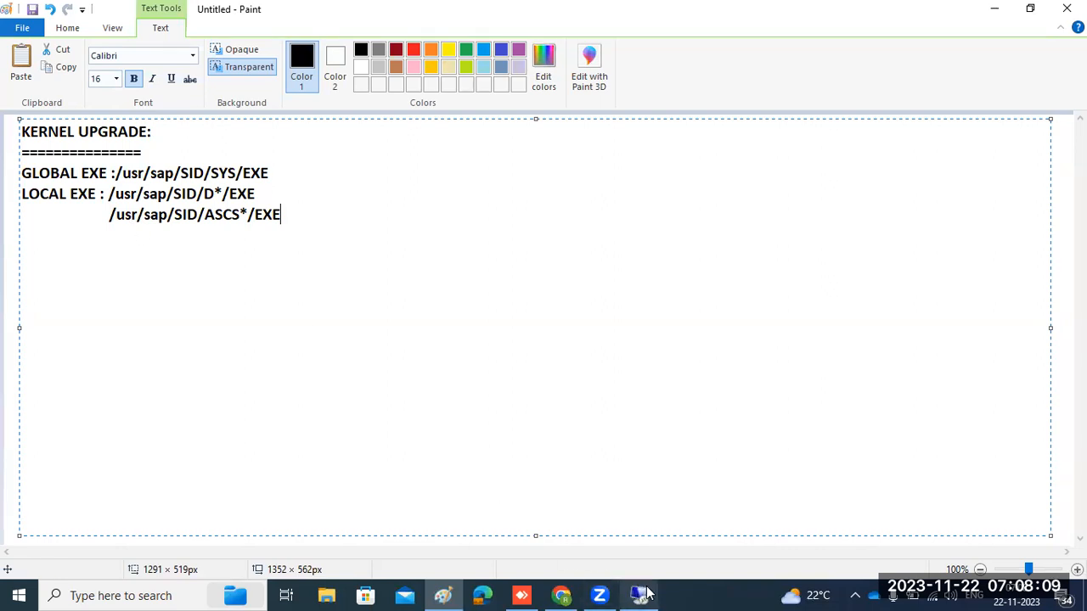
mouse_move(641, 586)
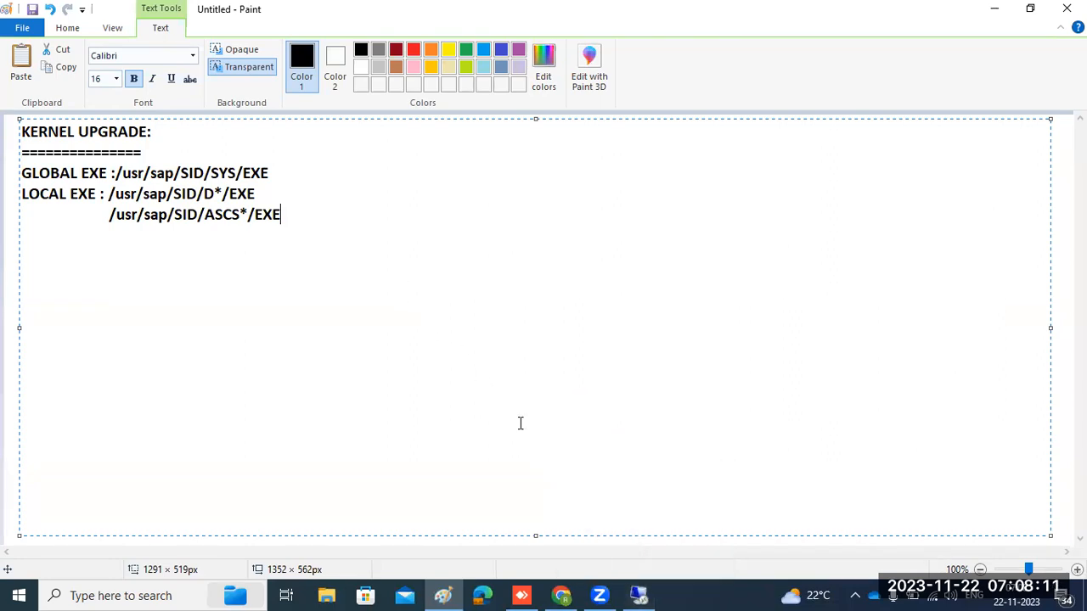
click(642, 596)
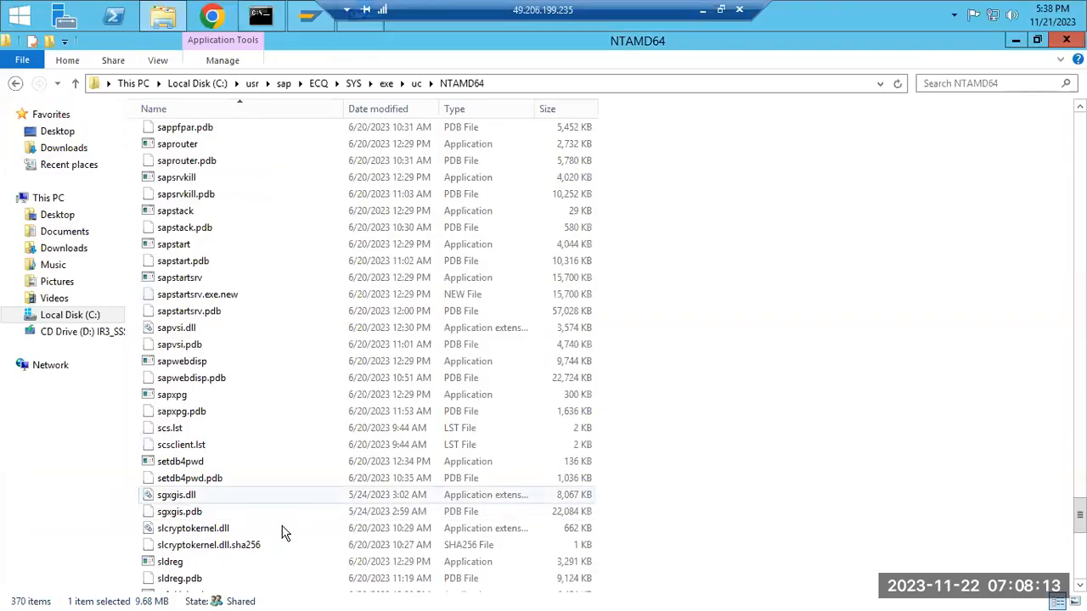
click(309, 19)
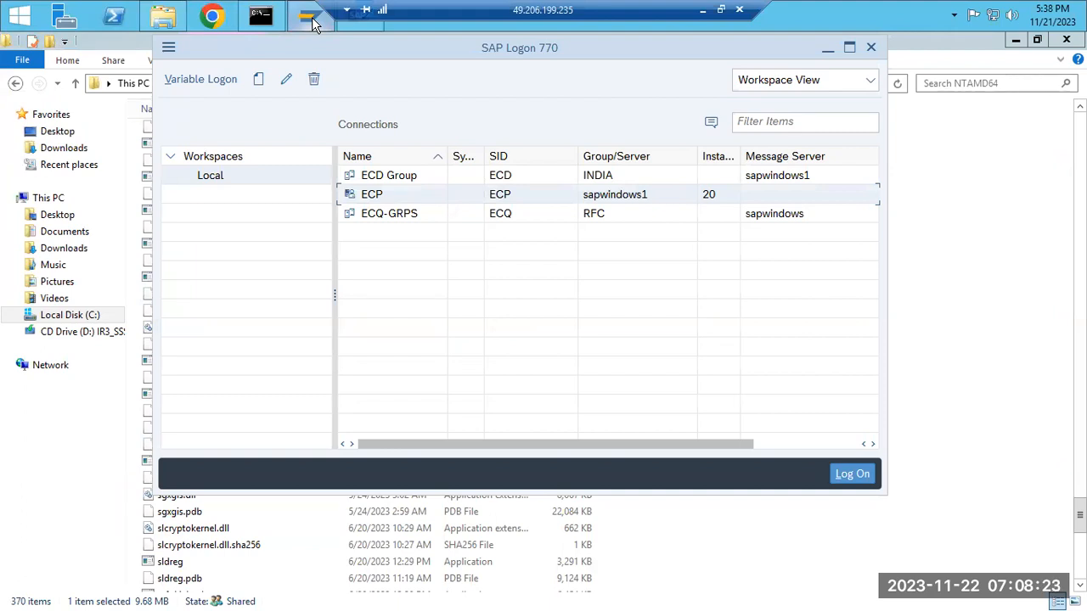
click(702, 10)
- Type 'How to check the current kernel versions : SIDADM -DISP+work or SAP : SM51 -release notes'
text(How to check the current kernel versions :)
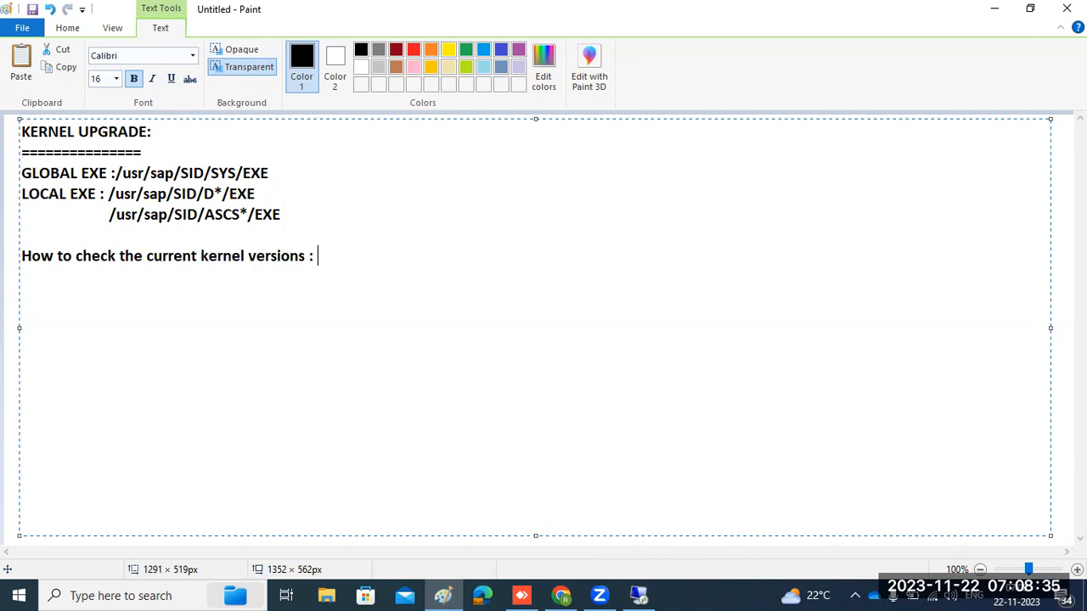
text( SIDADM -DISP+work )
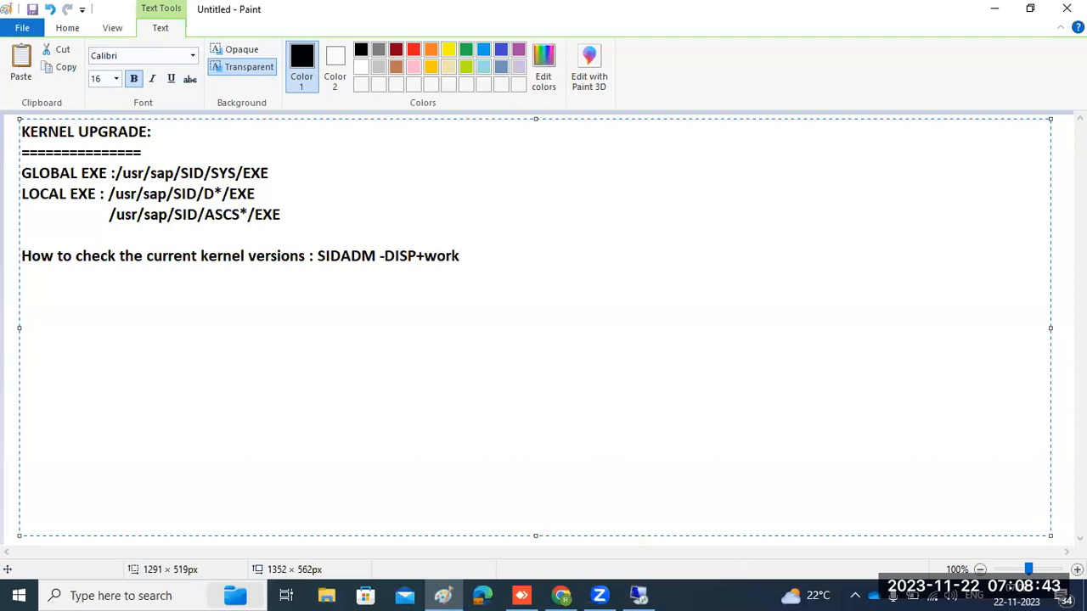
text(or SAP : SM51 -rele)
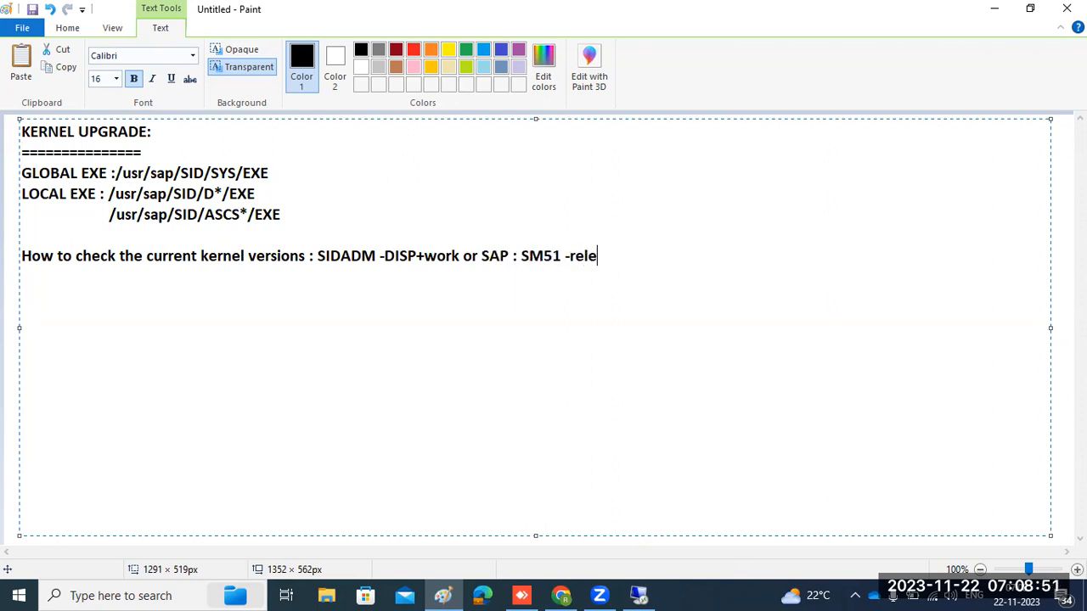
text(ase notes)
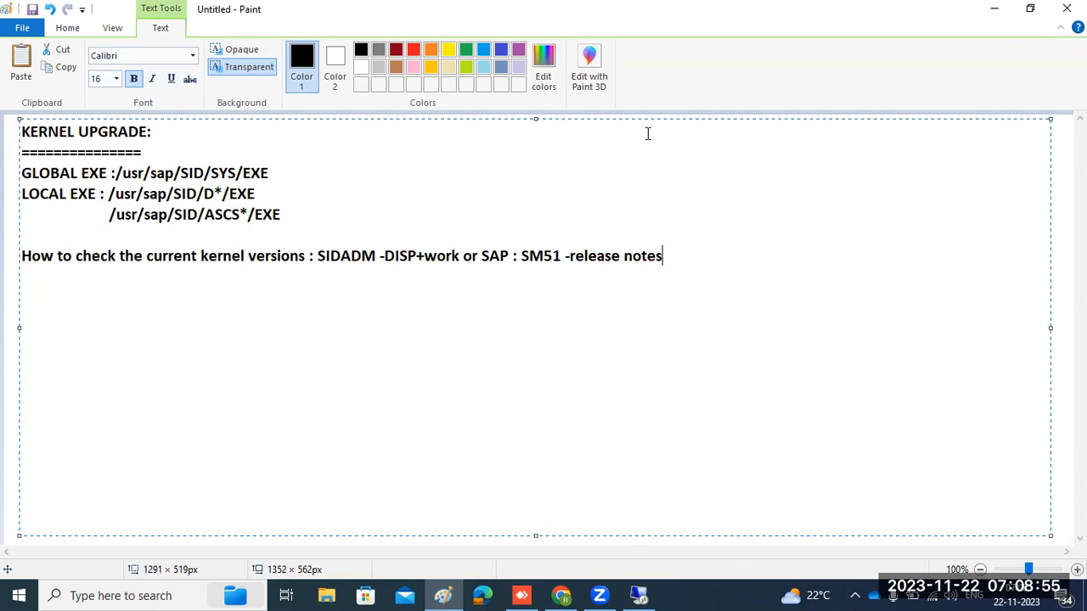
- Log on to the ECD Group system from SAP Logon with the user's credentials
click(635, 592)
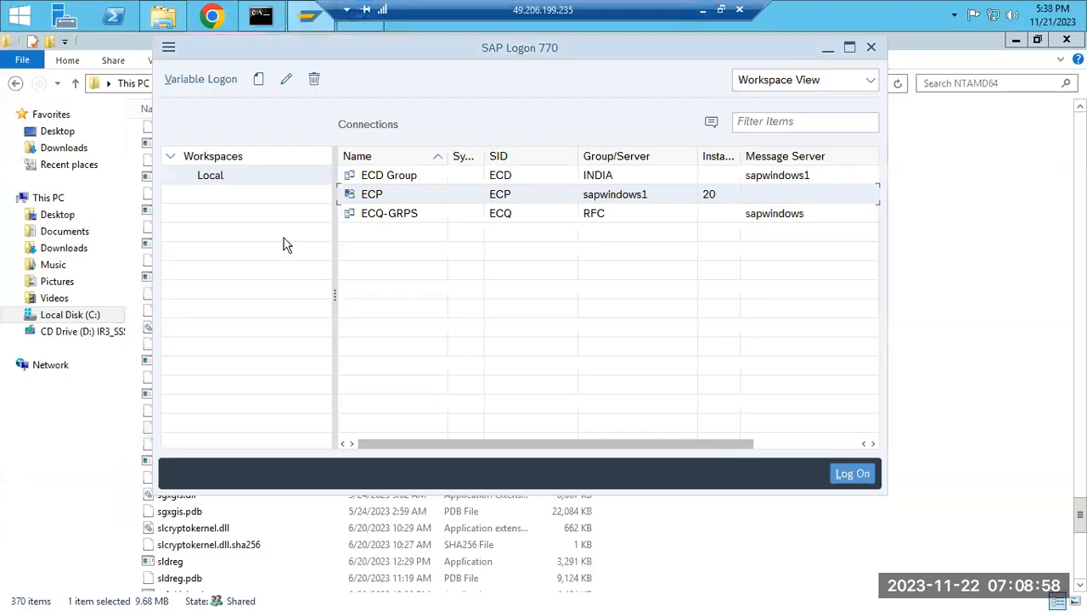
click(385, 181)
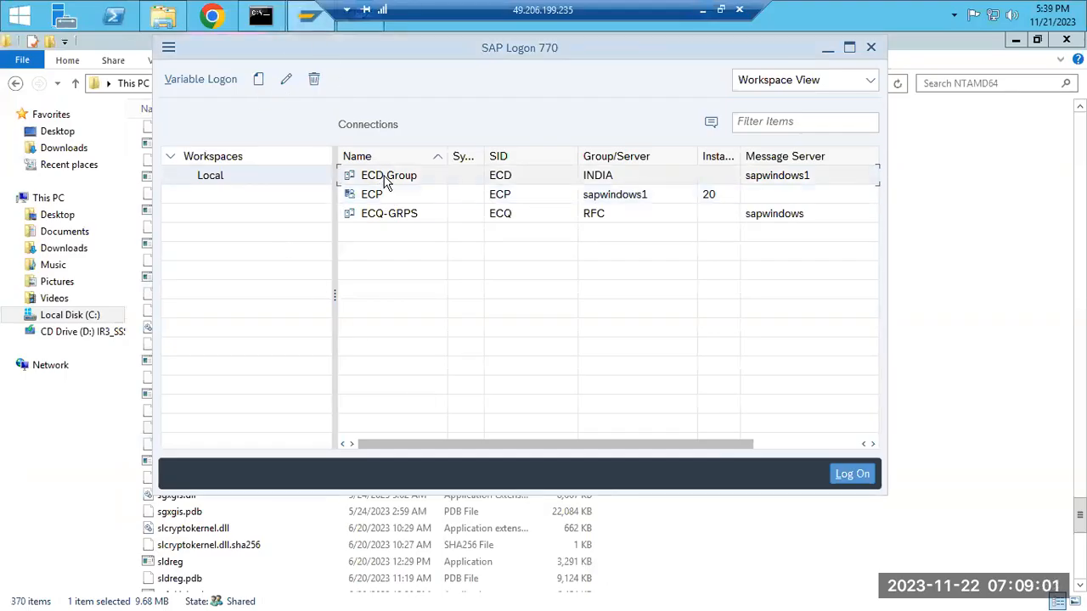
double_click(385, 181)
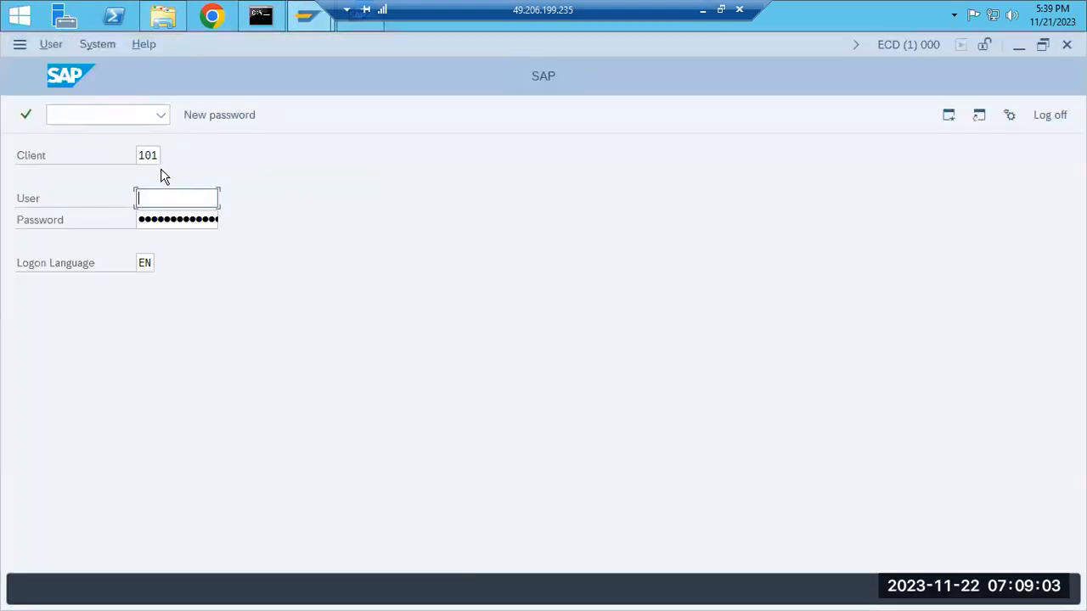
text(bas)
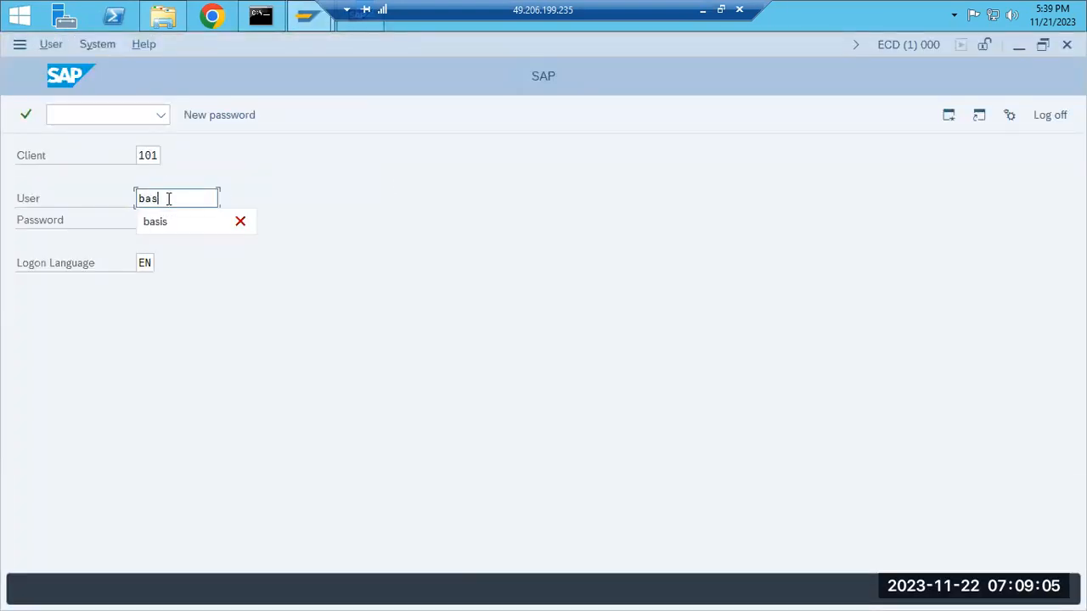
text(is)
key(Tab)
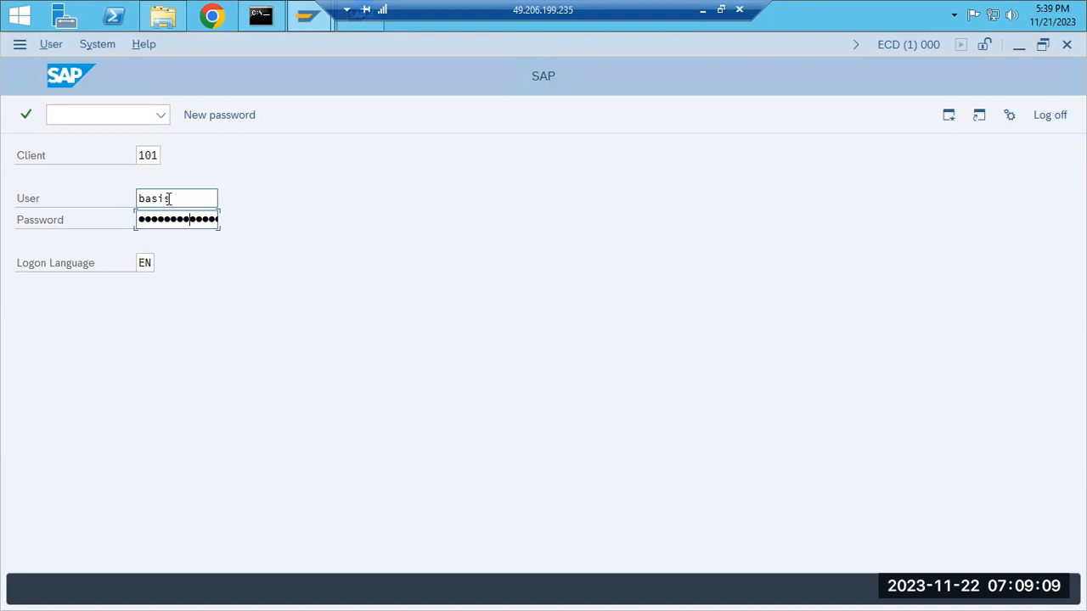
key(Return)
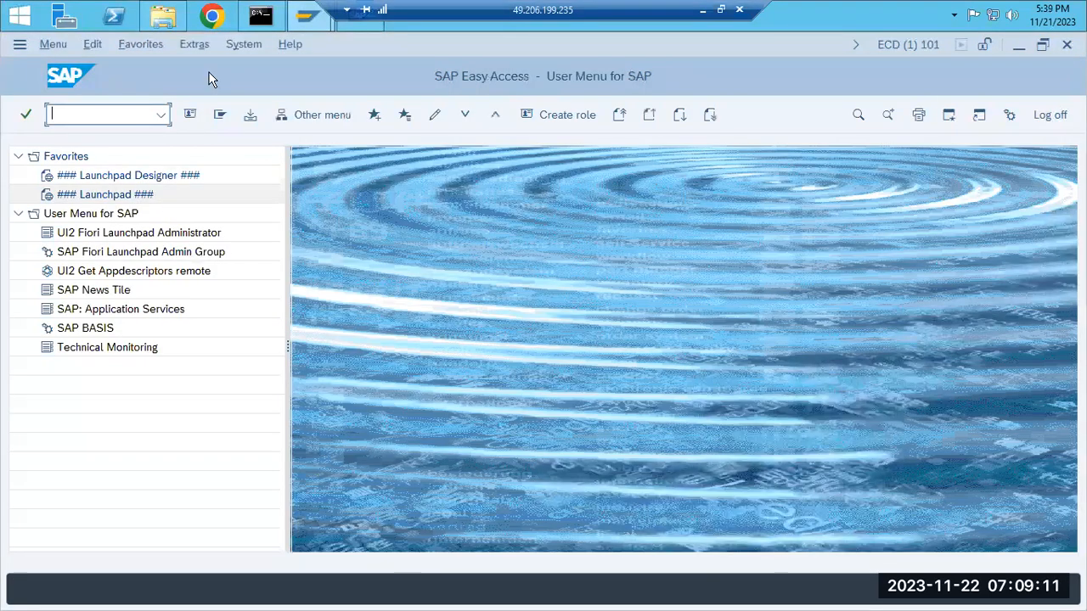
- Run SM51, dismiss the Internet Explorer warning, and open release notes for sapwindows1_ECD_30
click(243, 44)
click(72, 115)
text(sm51)
key(Return)
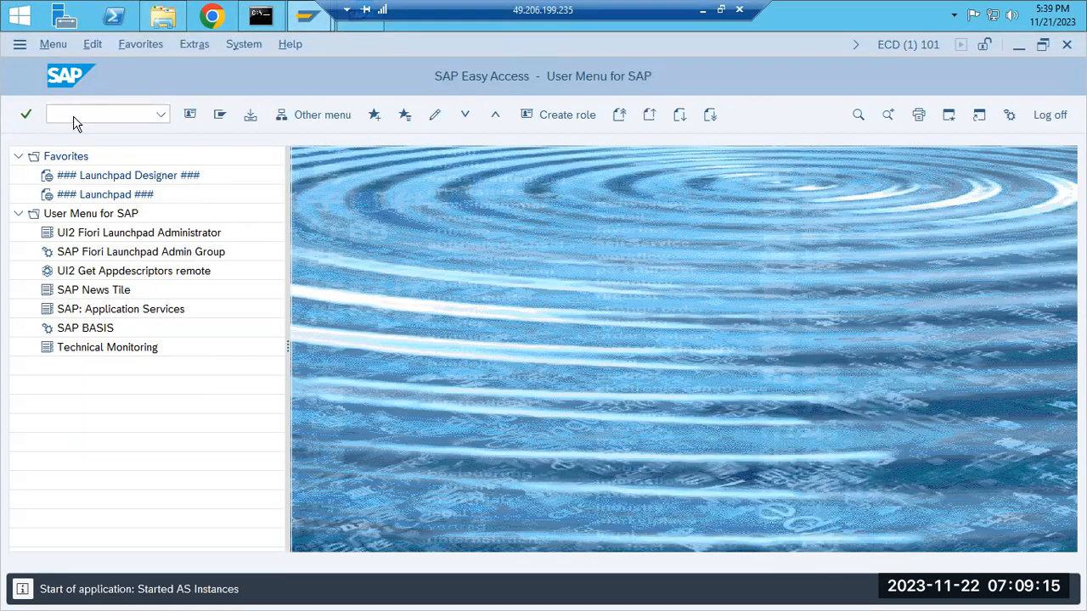
click(662, 222)
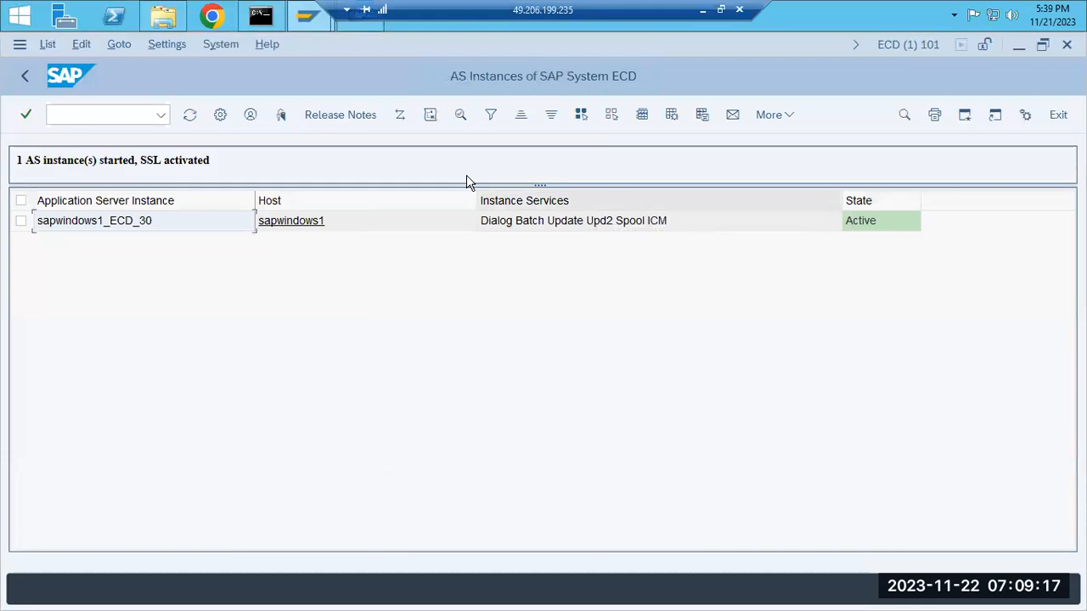
click(336, 117)
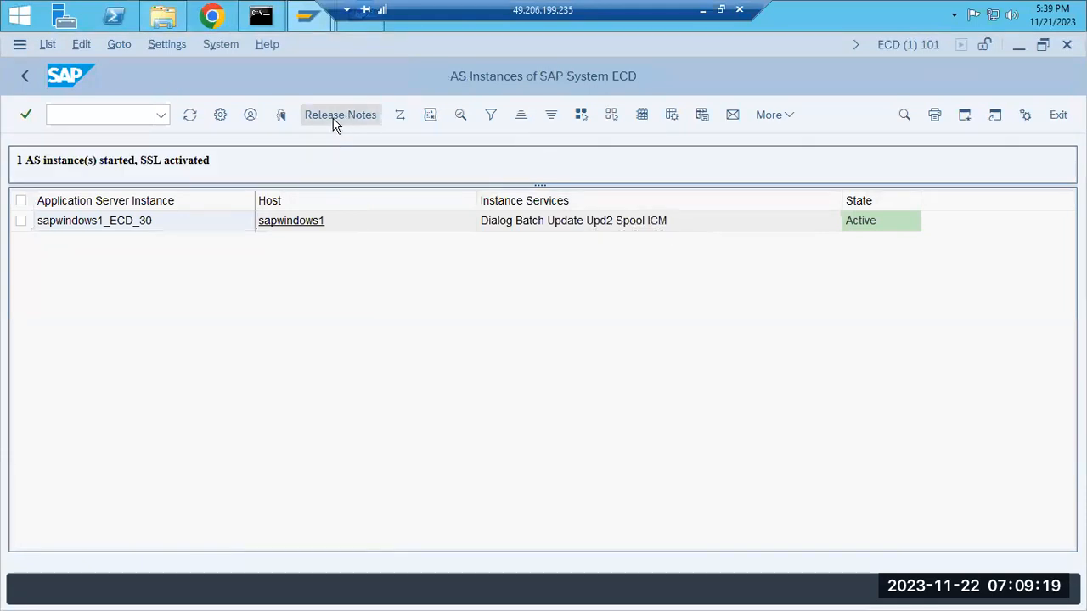
- Confirm the release info shows SAP Kernel 754 at patch 200, then minimize SAP GUI
click(95, 221)
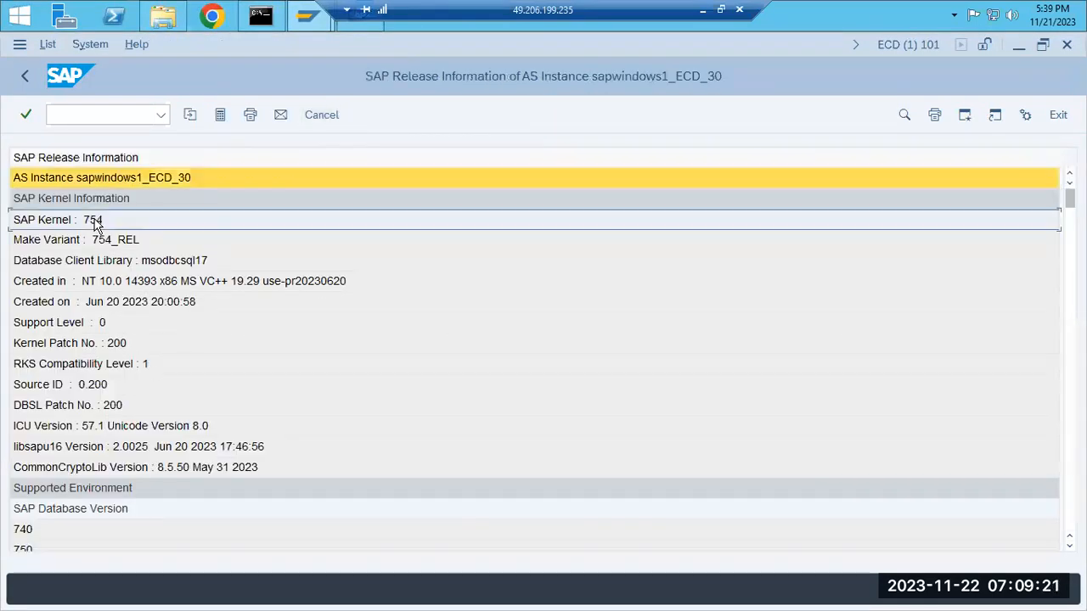
click(119, 344)
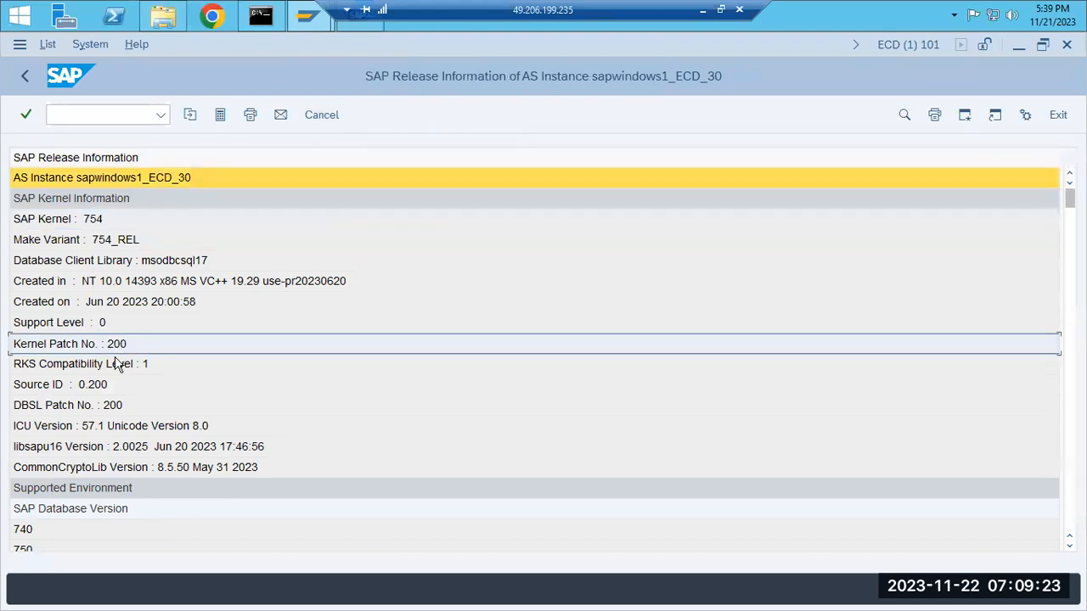
click(106, 384)
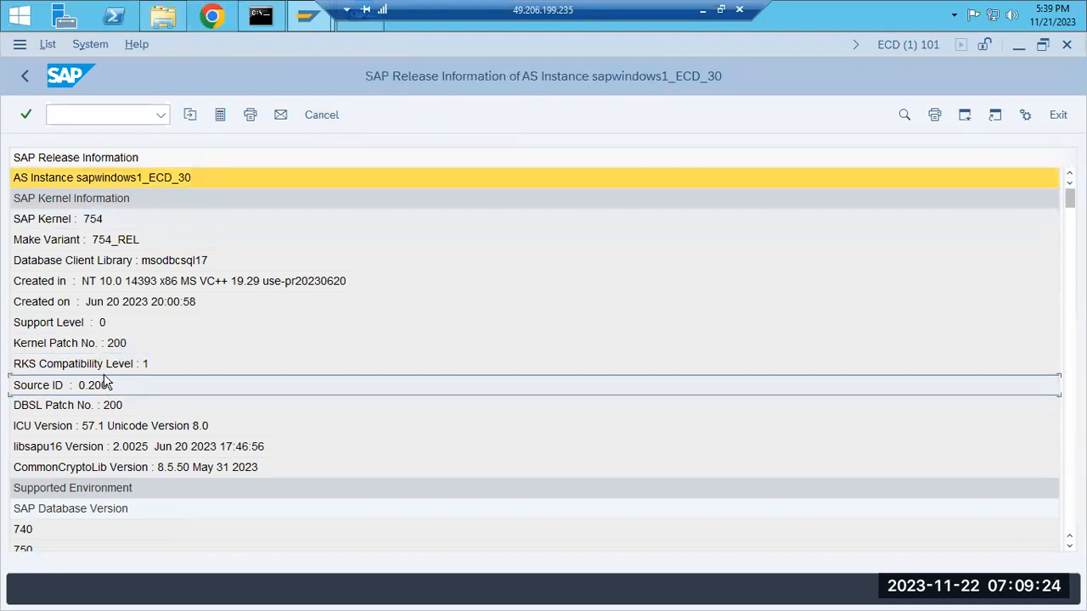
click(87, 223)
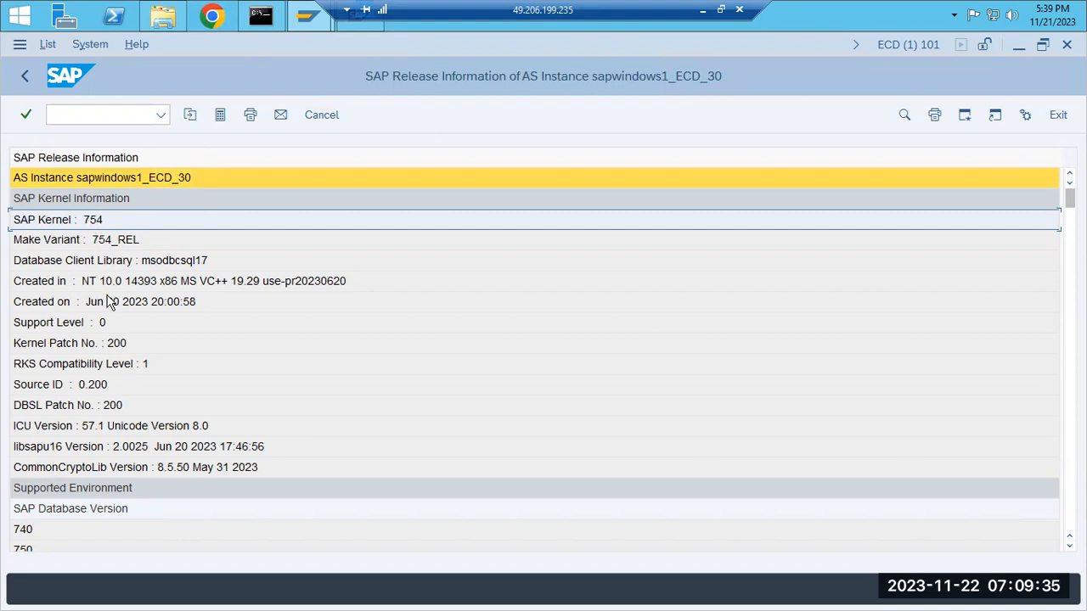
click(83, 351)
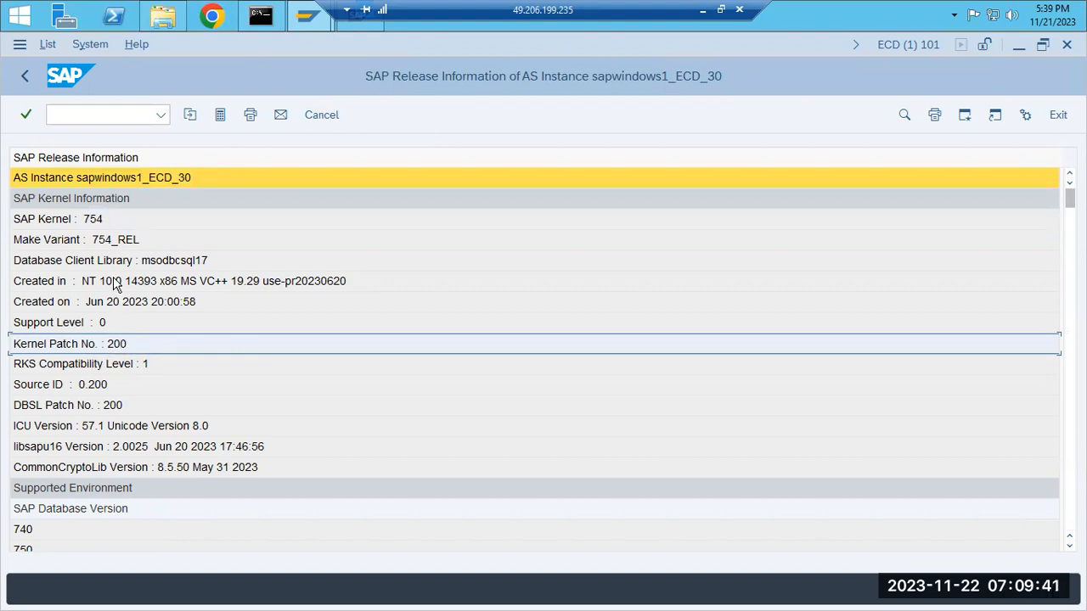
click(92, 222)
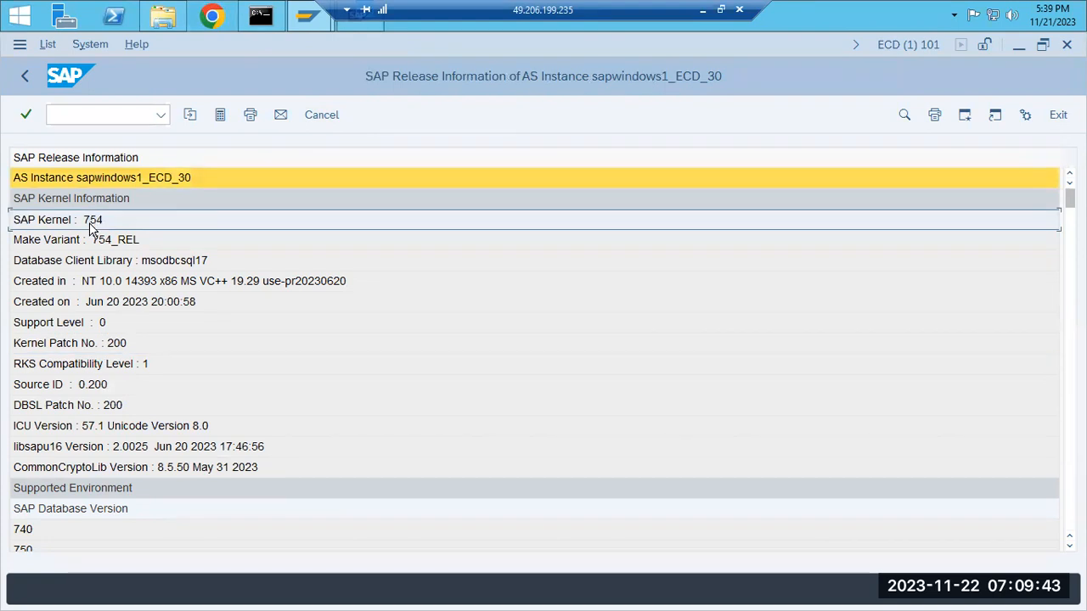
click(111, 348)
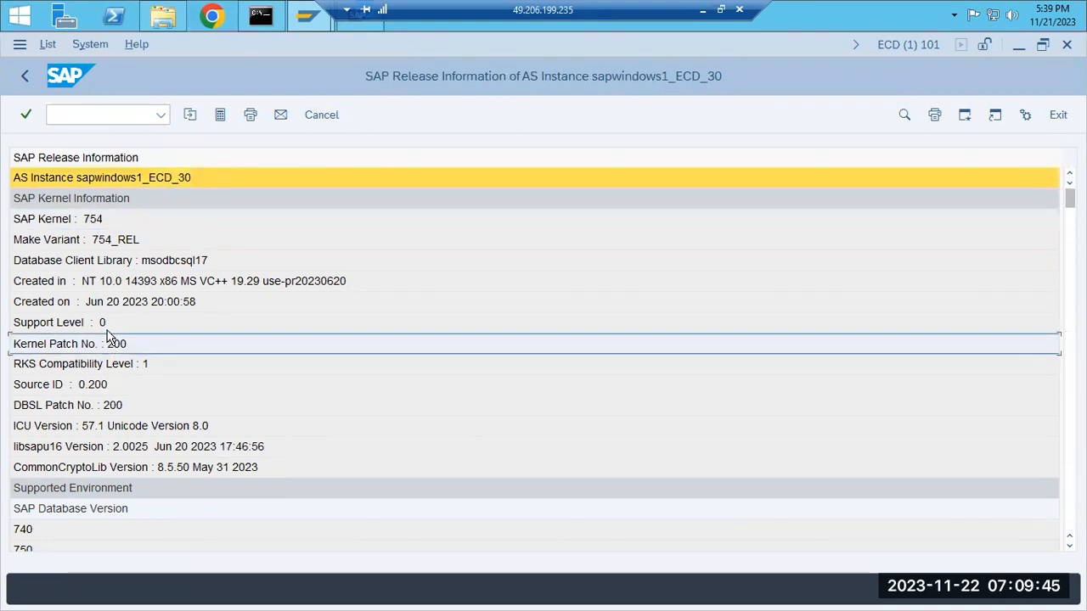
click(95, 223)
click(99, 348)
click(84, 221)
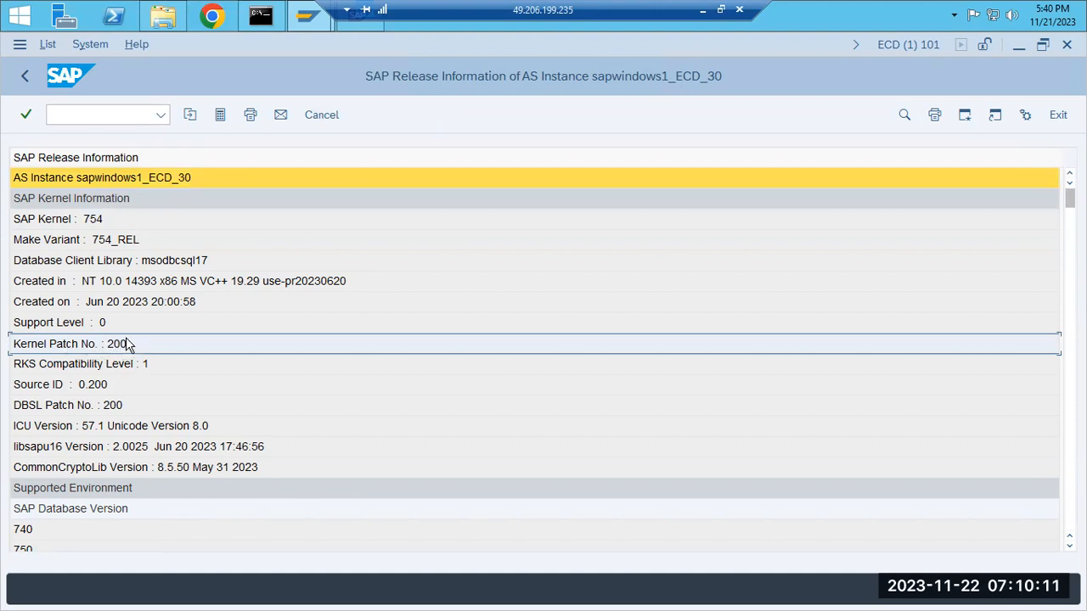
click(91, 221)
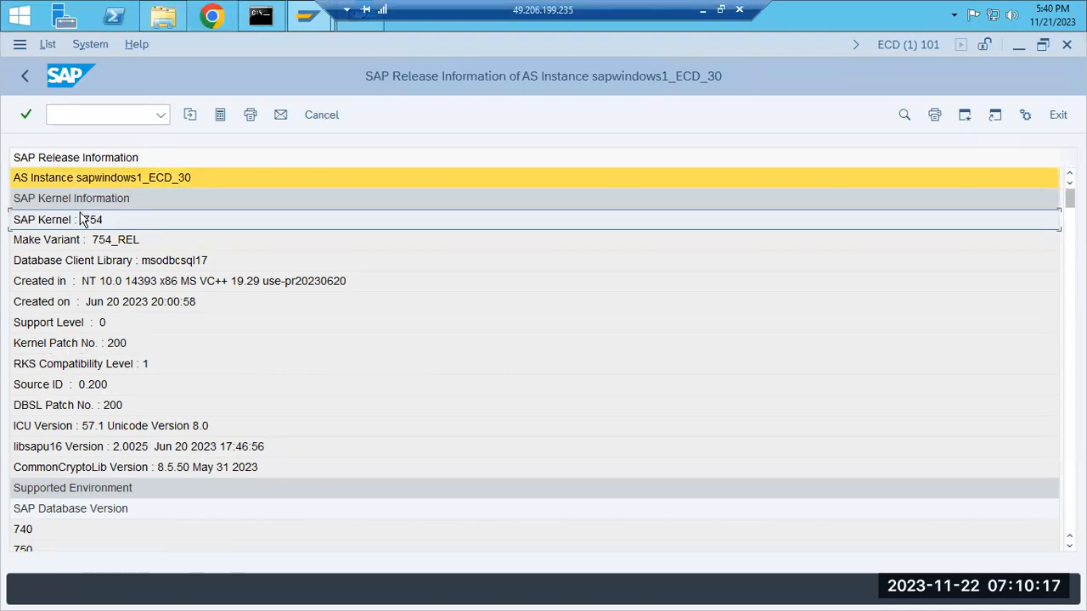
click(103, 345)
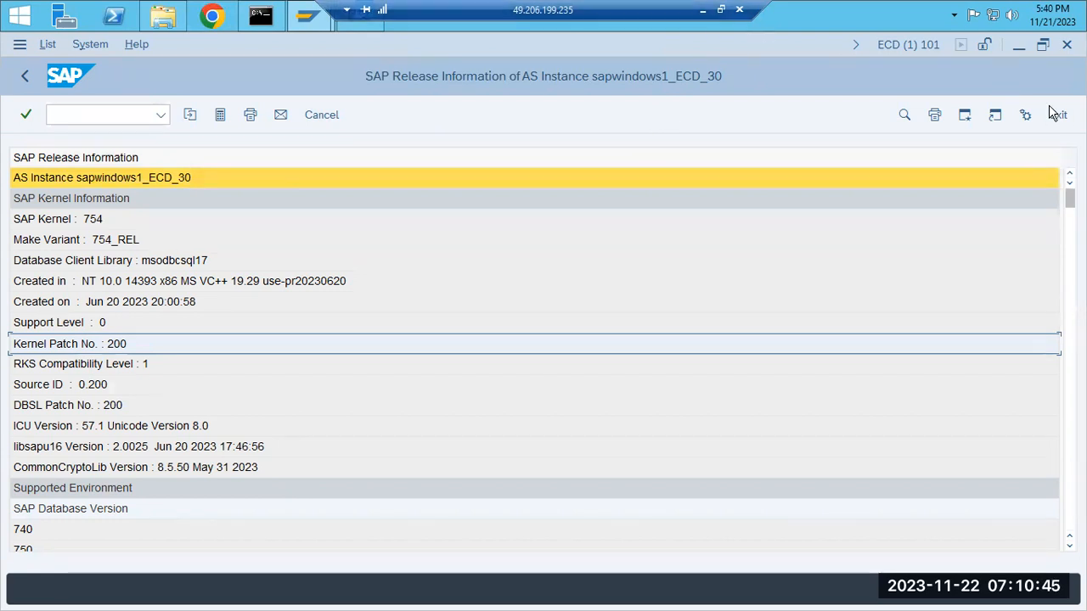
click(1015, 44)
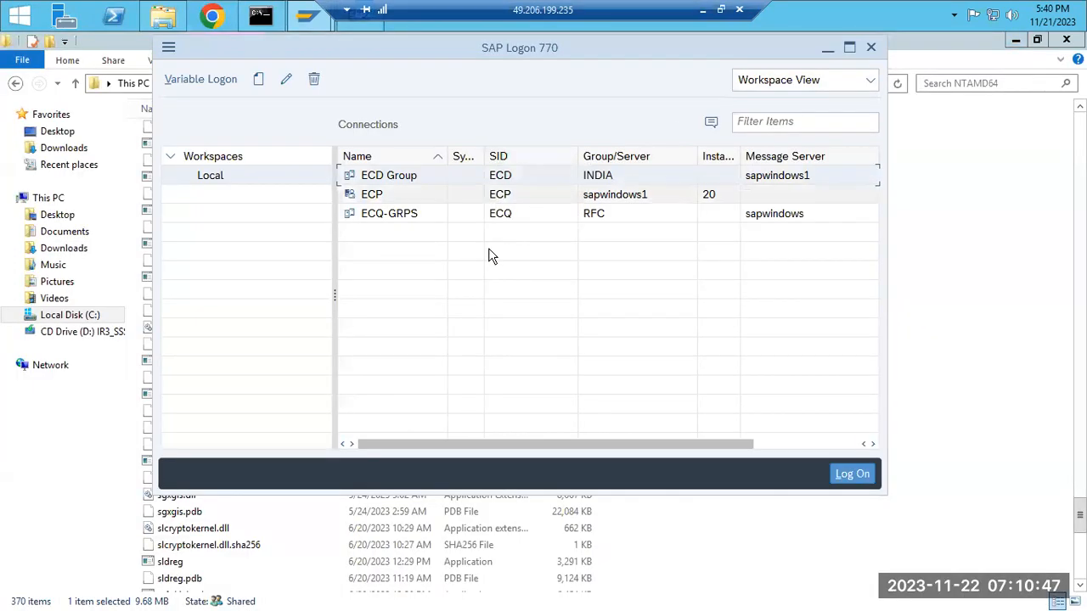
- Open the SAPSOFTWARES folder on Local Disk (C:) in File Explorer
click(1046, 268)
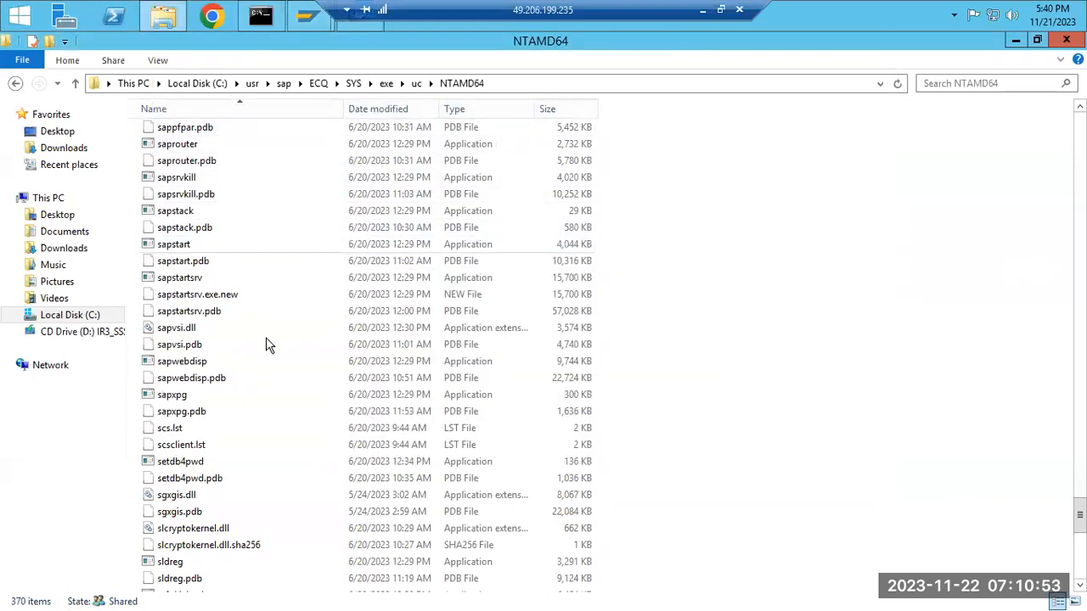
click(44, 198)
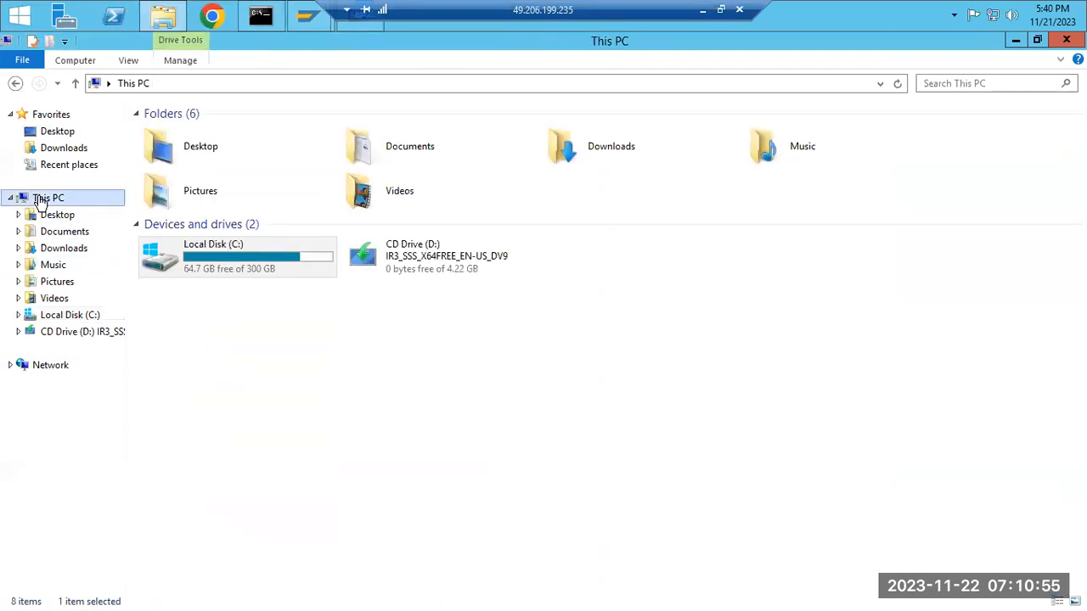
double_click(229, 272)
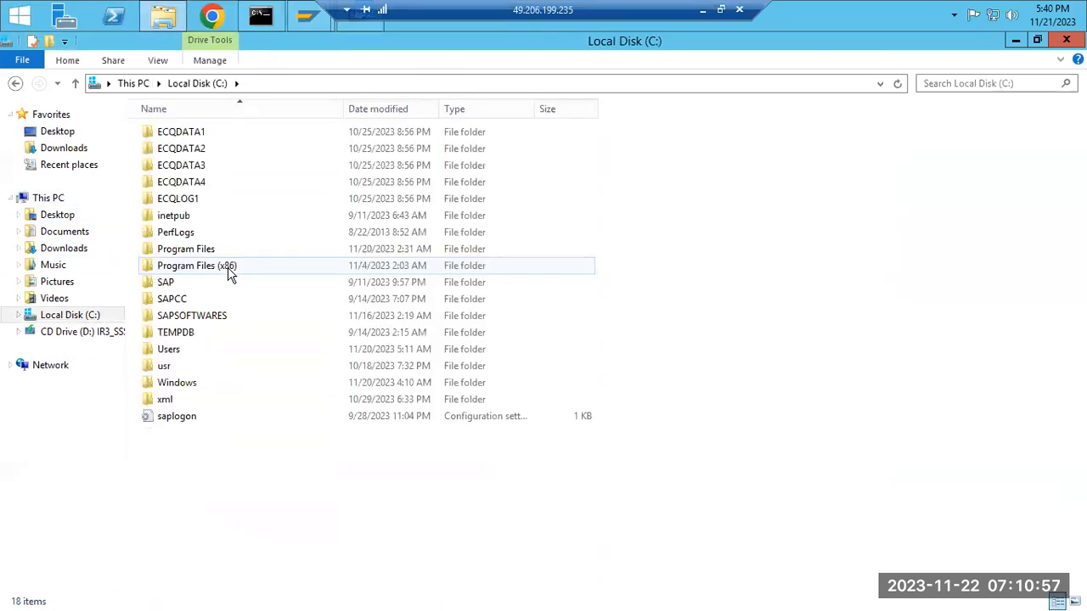
double_click(191, 317)
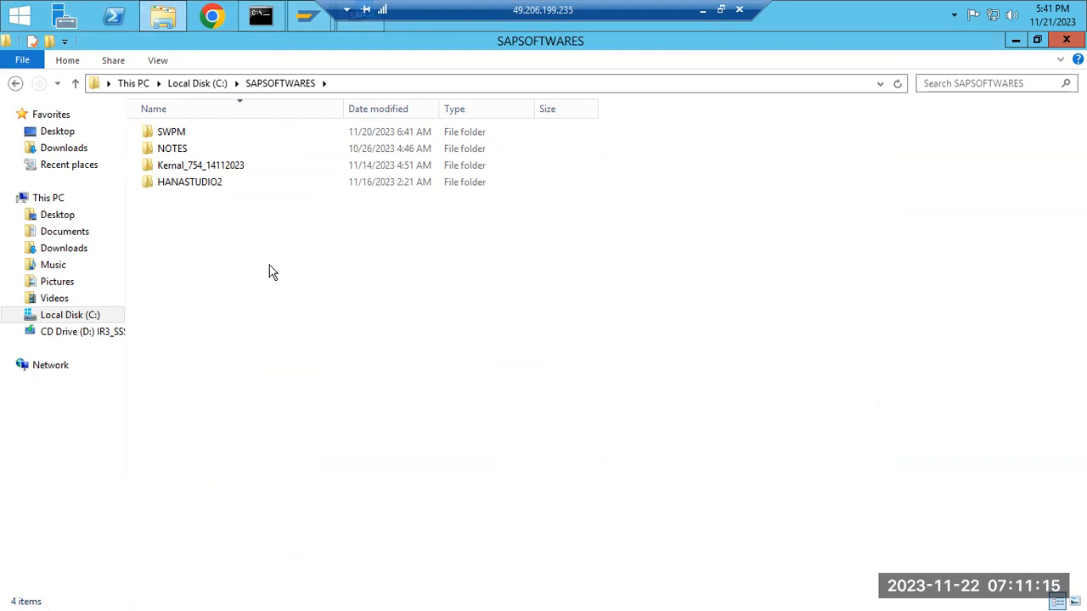
- Minimize Explorer, select ECQ-GRPS in SAP Logon, and return to the local Paint notes
click(1018, 41)
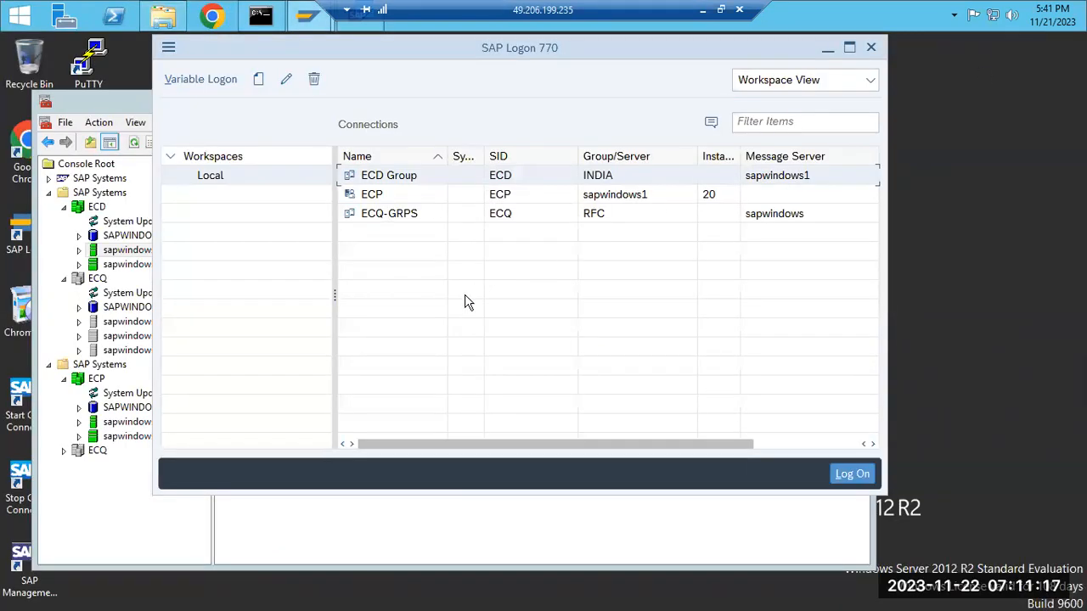
click(376, 216)
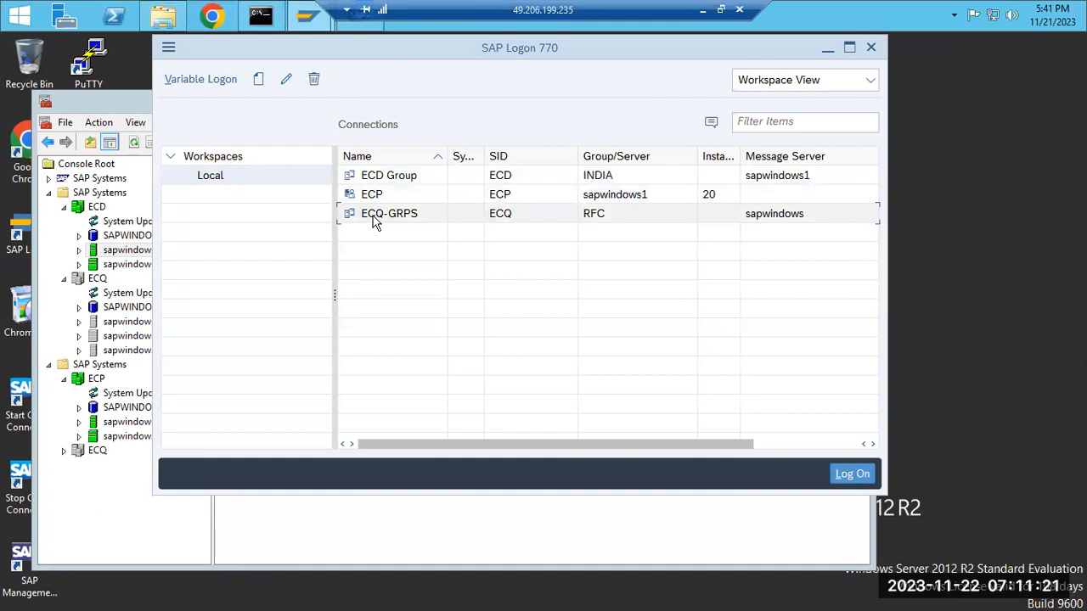
click(704, 10)
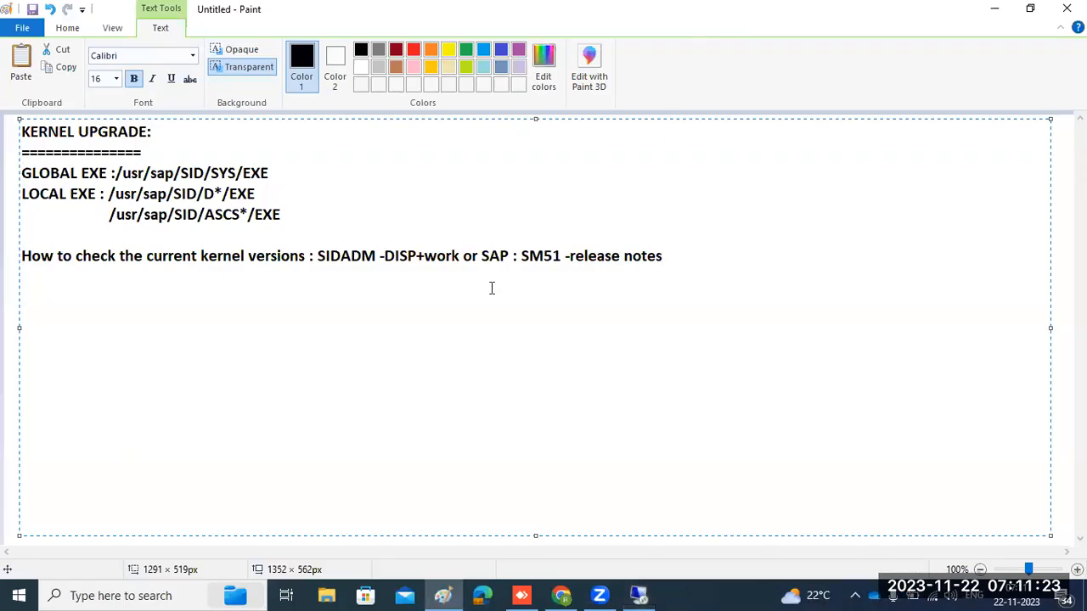
- Add a 'Procedure :' heading below the release notes line
key(Return)
key(Return)
text(Procedure)
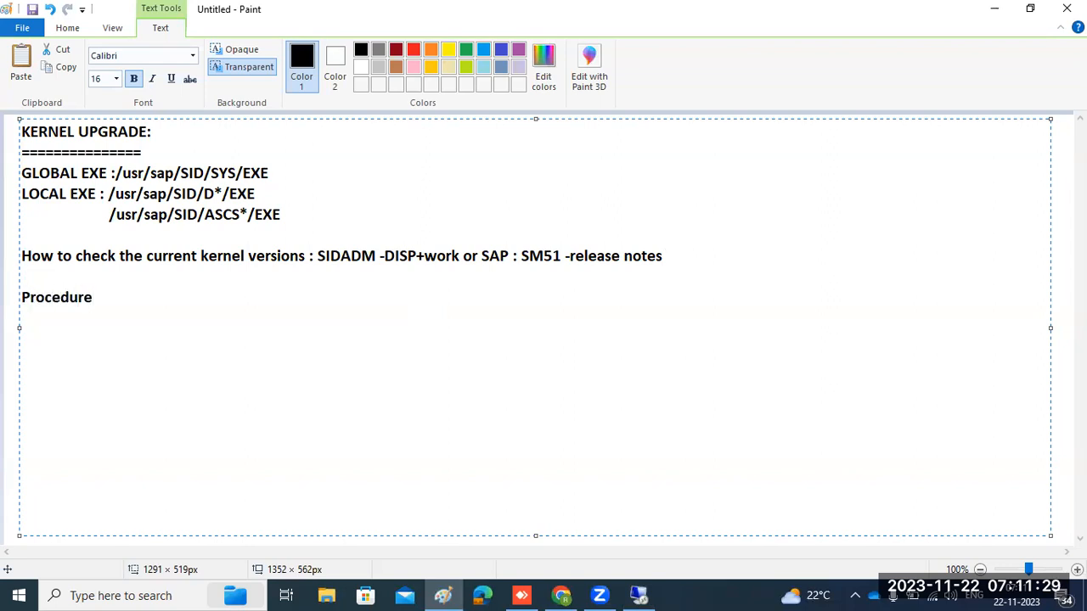
text( :)
click(294, 172)
click(142, 297)
- List '1)Check the current kernel version -' and '2)download the latest version of kernel from SMP'
key(Return)
text(1)Check)
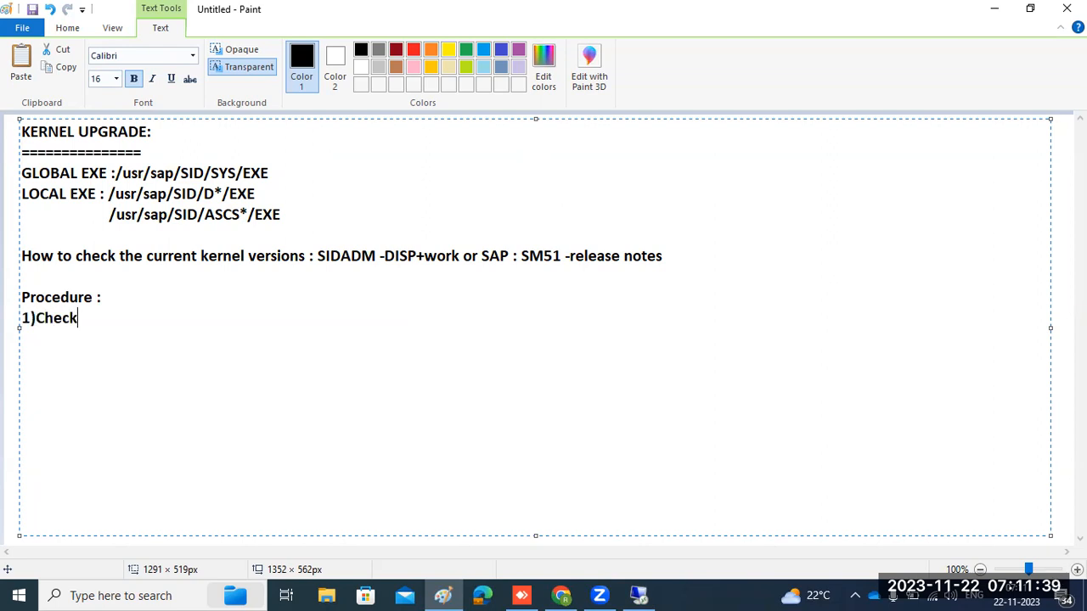
text( the current k)
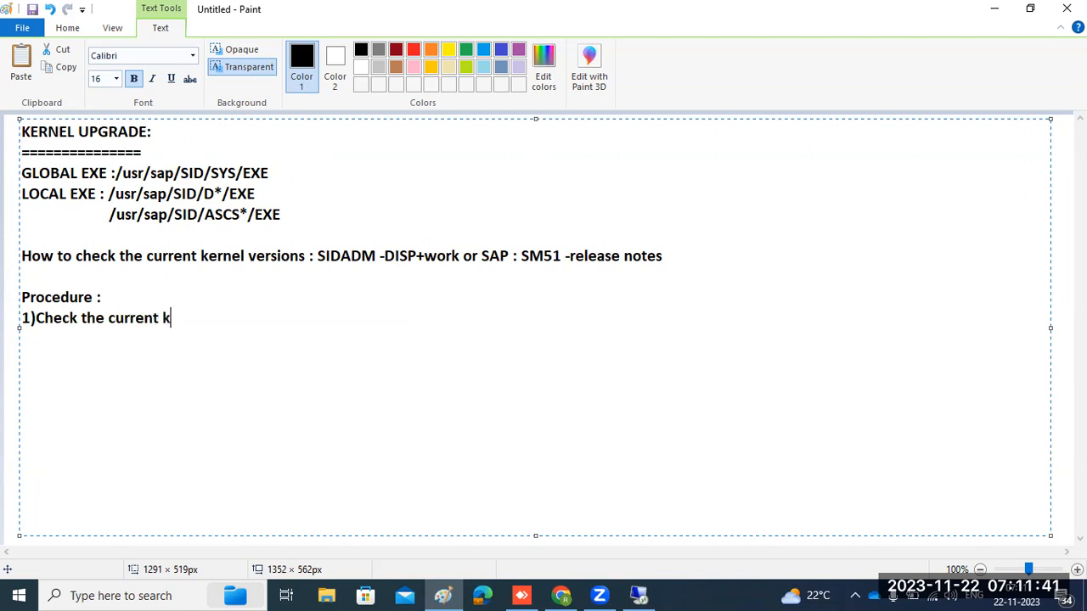
text(ernel version)
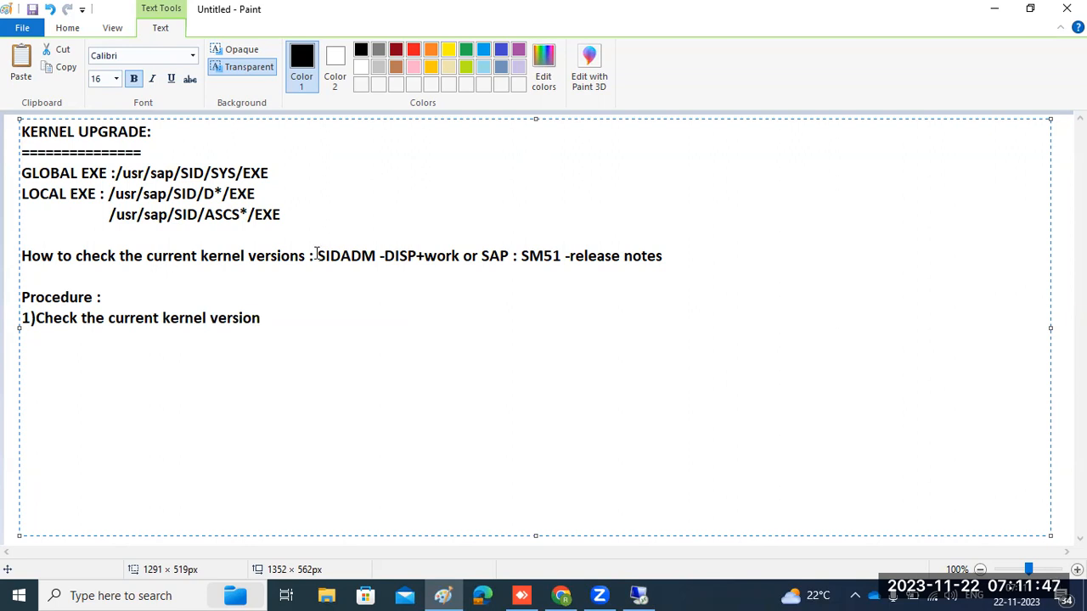
text( -)
key(Return)
text(2)download the )
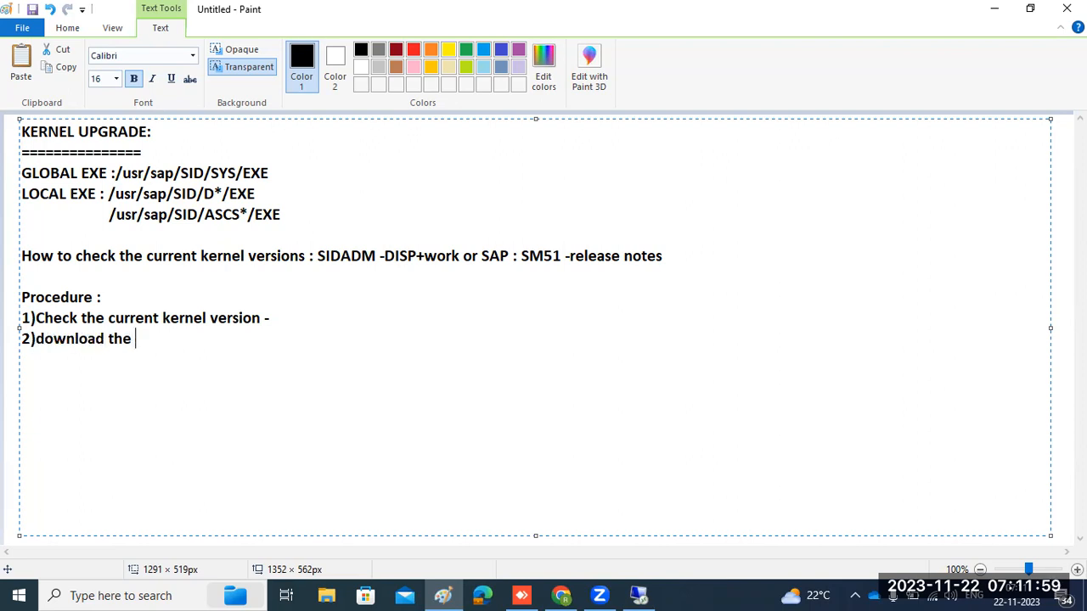
text(latest ve)
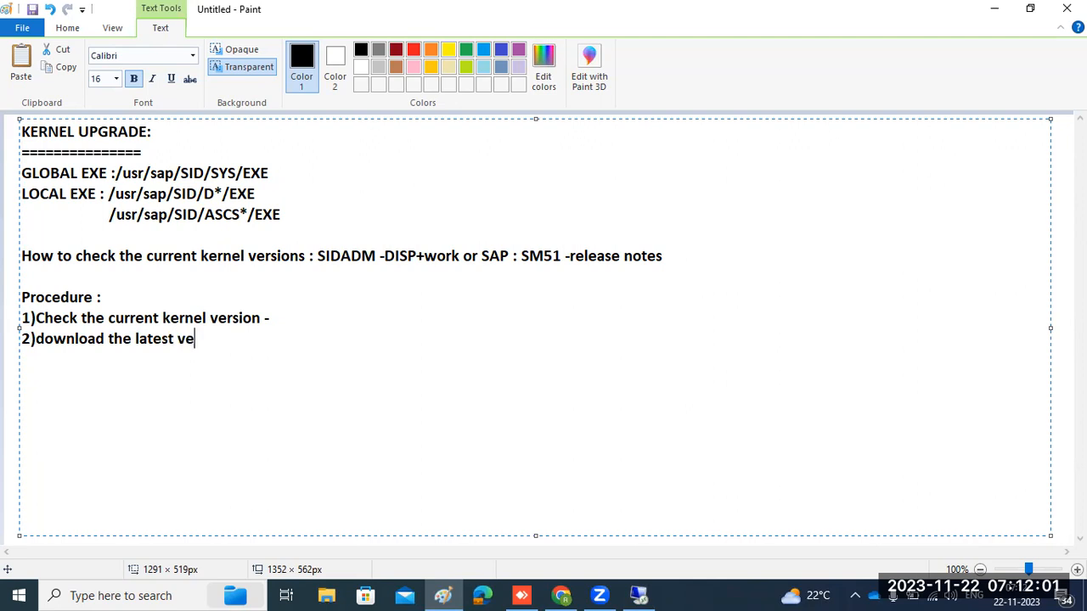
text(rsion of kernel from SMP)
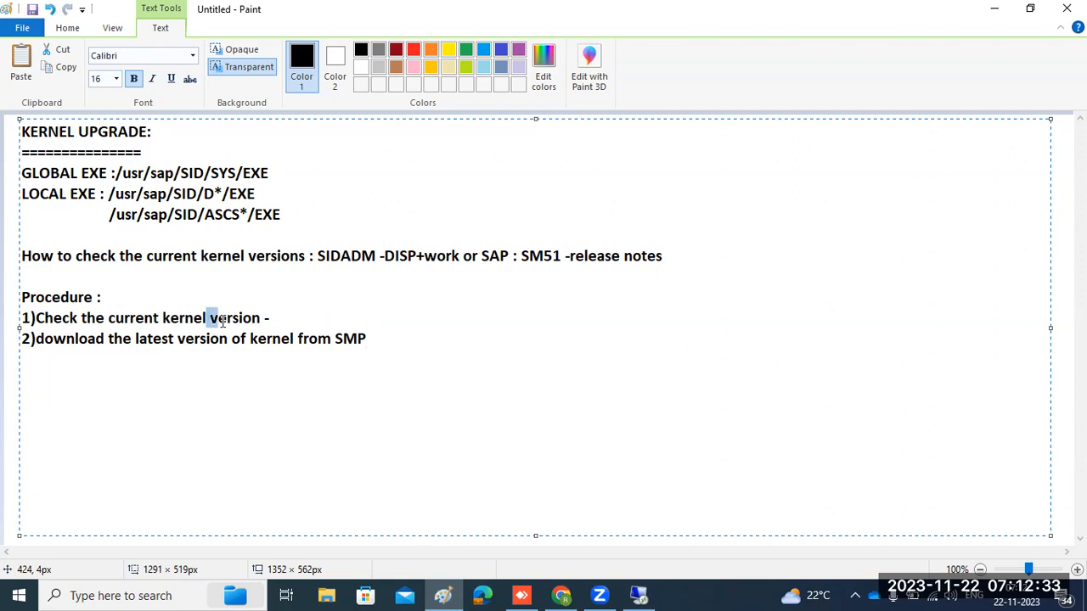
- Append '(SAPEXE,SAPEXEDB)' to the end of step 2 in the notes
drag(295, 339, 340, 341)
click(382, 336)
text((SAPEXE)
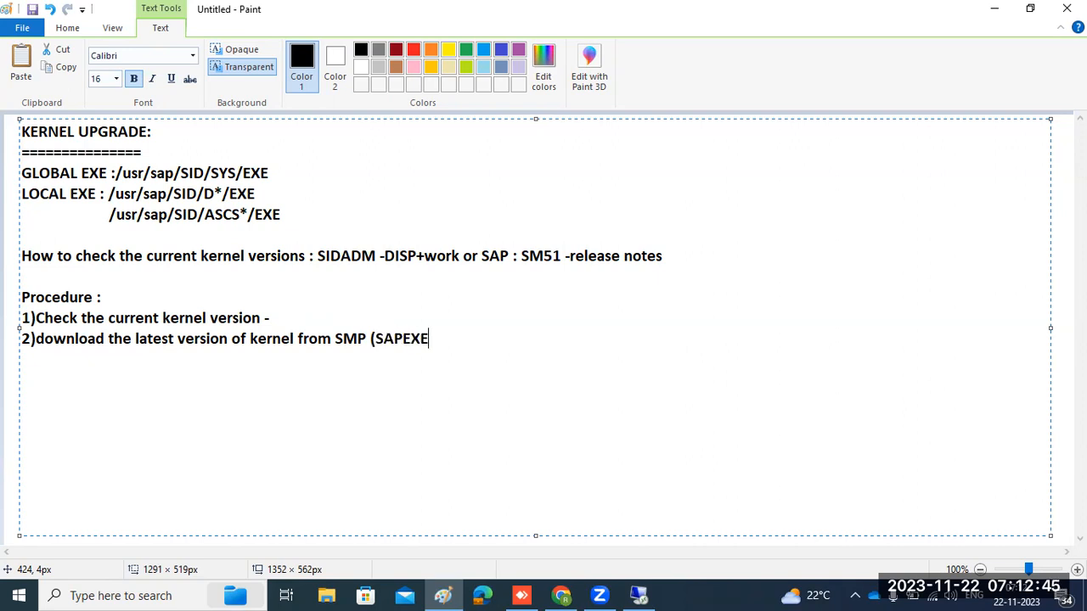
text(,SAPEXEDB))
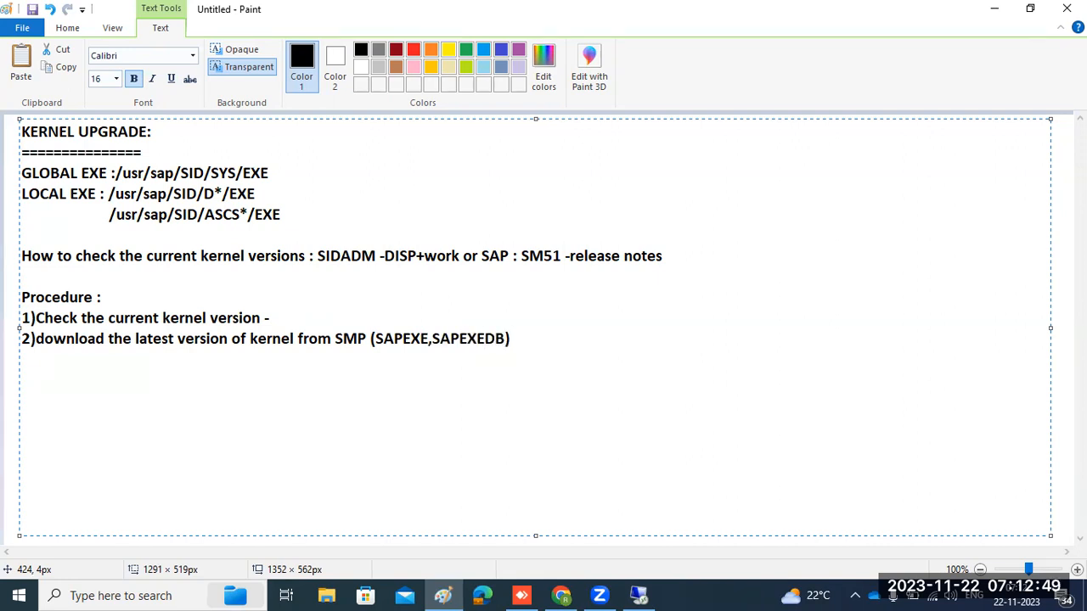
drag(375, 339, 508, 338)
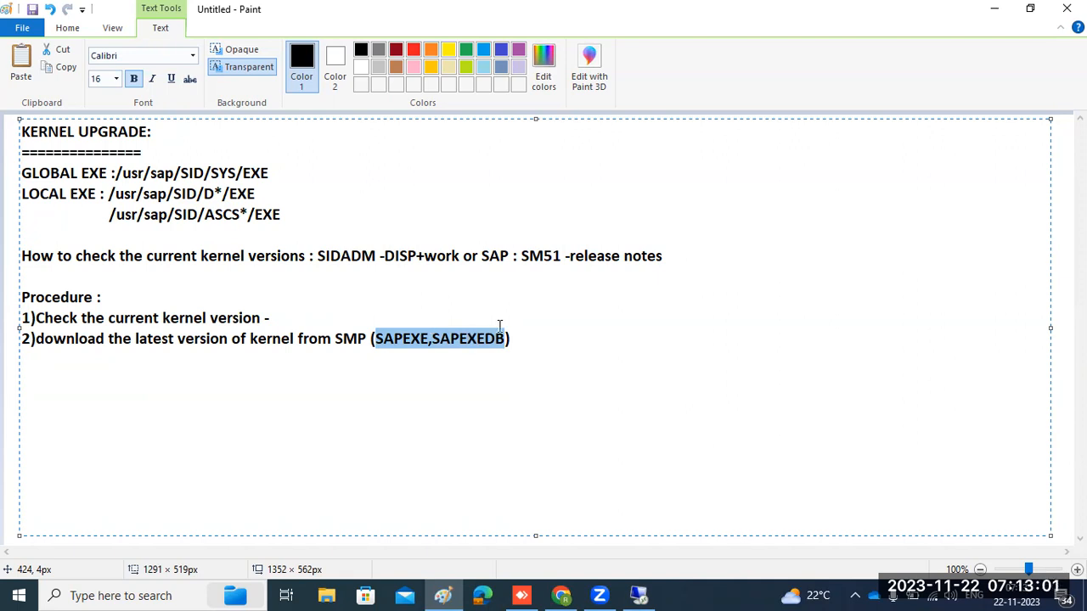
click(531, 329)
- Add step 3, '3)Move the kernel files to app server level', fixing the typo
key(Return)
text(3)Move the kernel fiiles)
key(BackSpace)
key(BackSpace)
key(BackSpace)
key(BackSpace)
text(les to app server level)
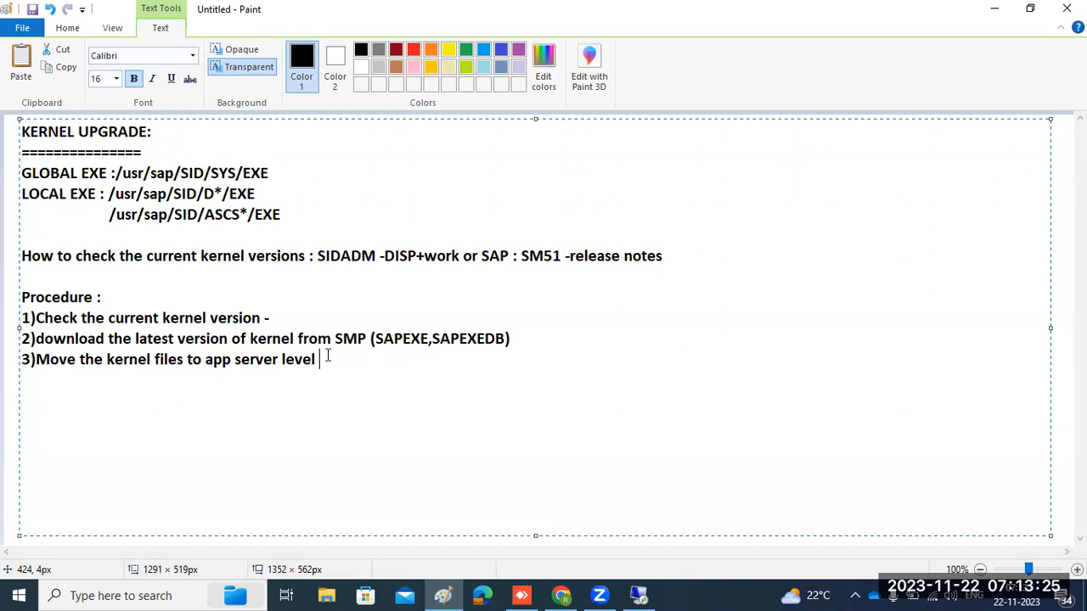
- Add step 4 'extracct it using SAPCAR command' and step 5 'stopsap as per timelines'
key(Return)
text(4)extr)
text(acc)
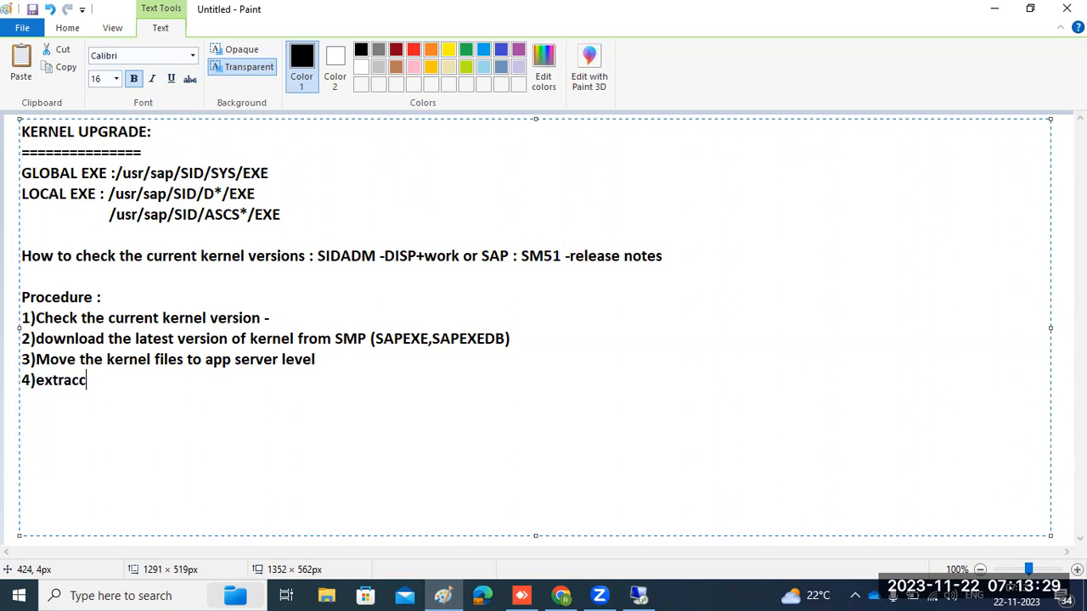
text(t it using )
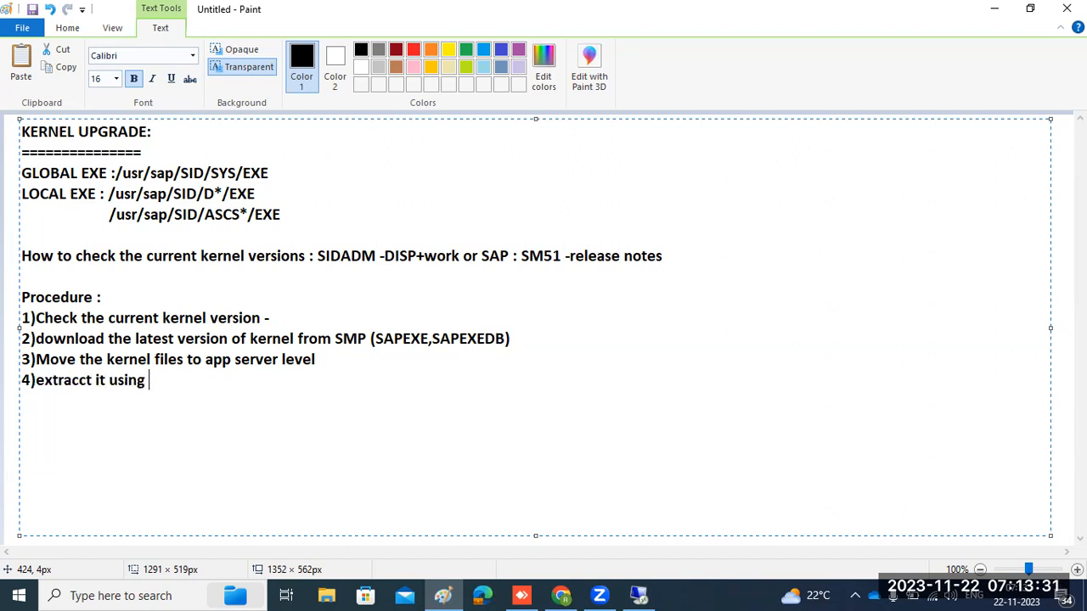
text(SAPCAR command)
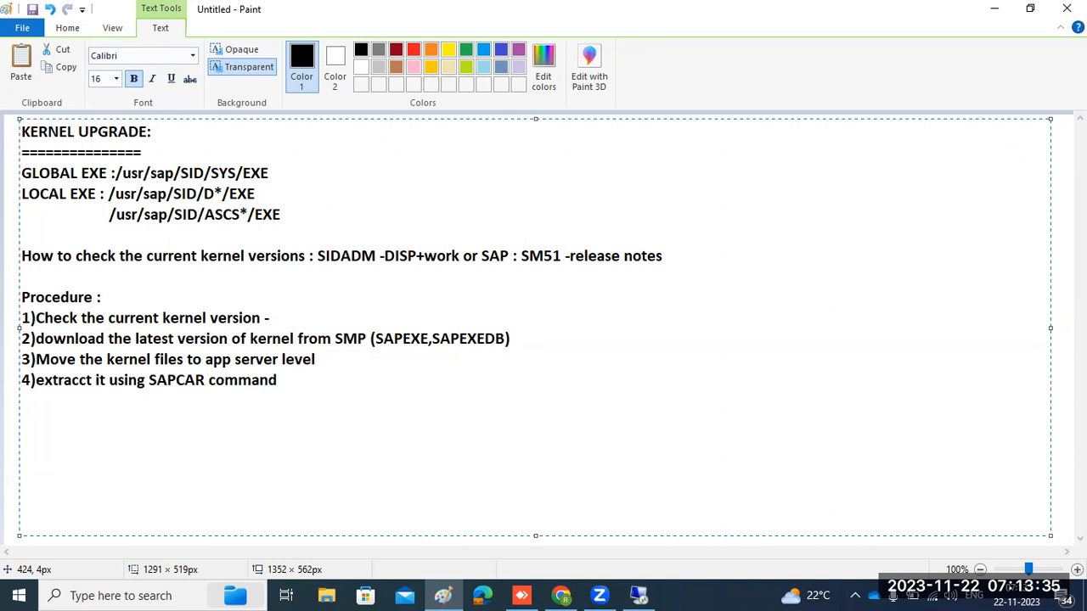
key(Return)
text(5)stopsap)
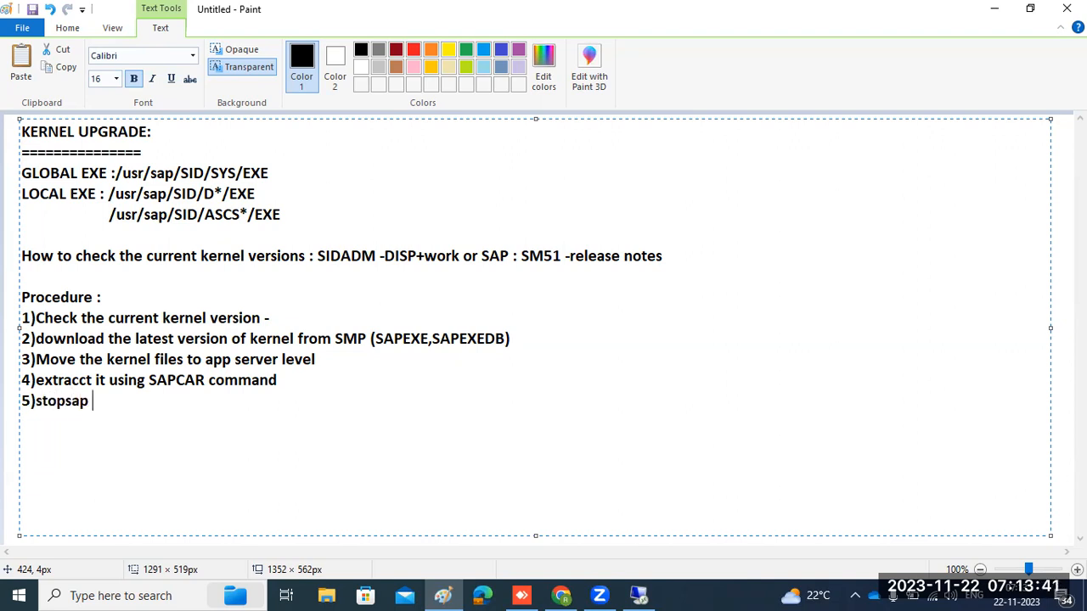
text( as per timelines)
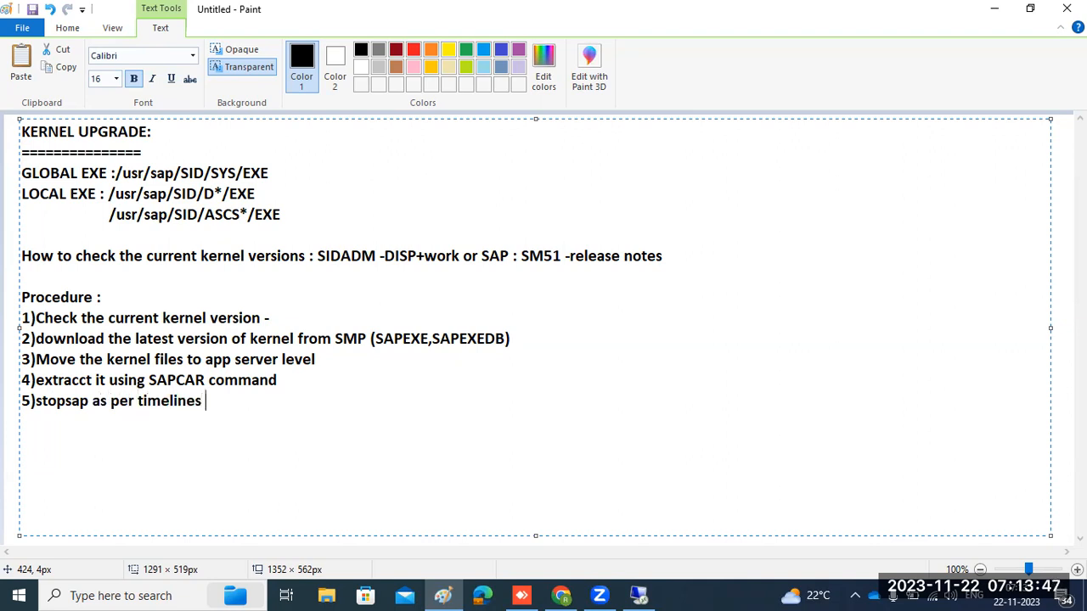
- Add step 6 '6)take the backup of existing kernel direcotry', correcting misspellings
key(Return)
text(6)take the backup of exisign)
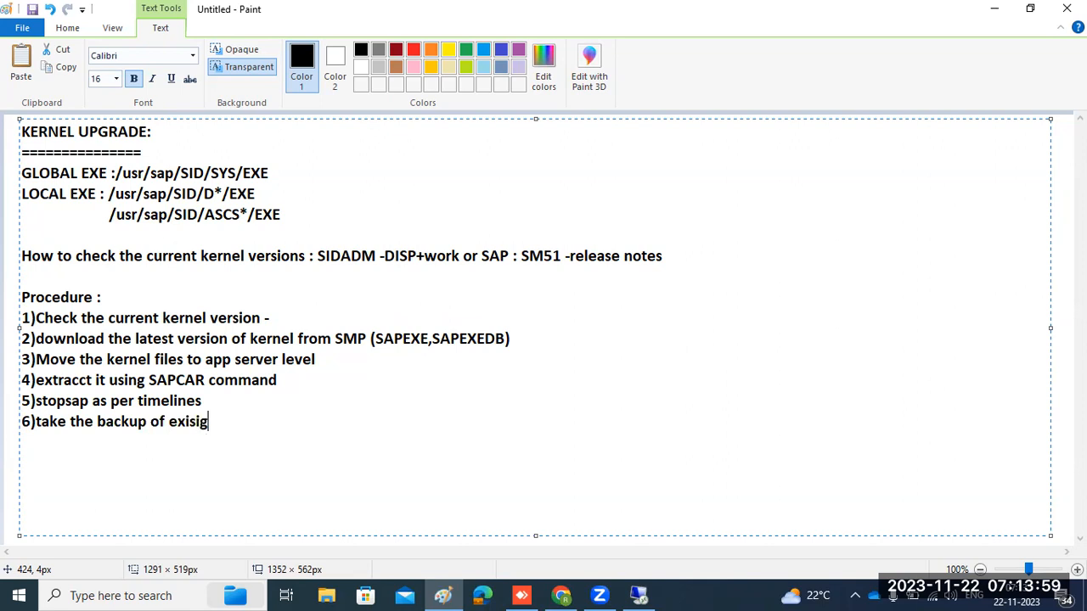
key(BackSpace)
key(BackSpace)
text(ting)
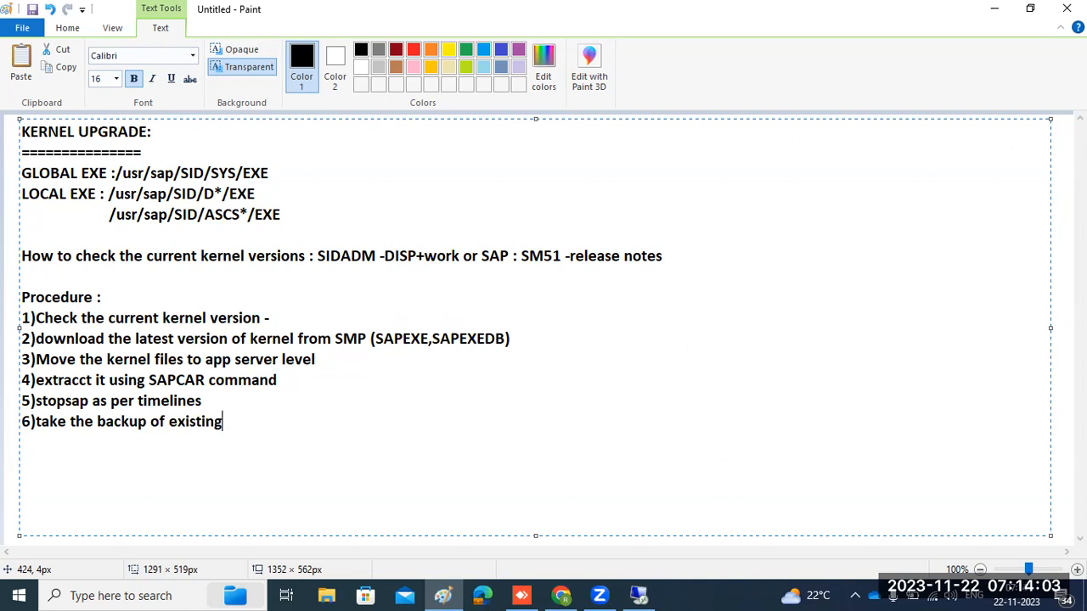
text( kernel dire)
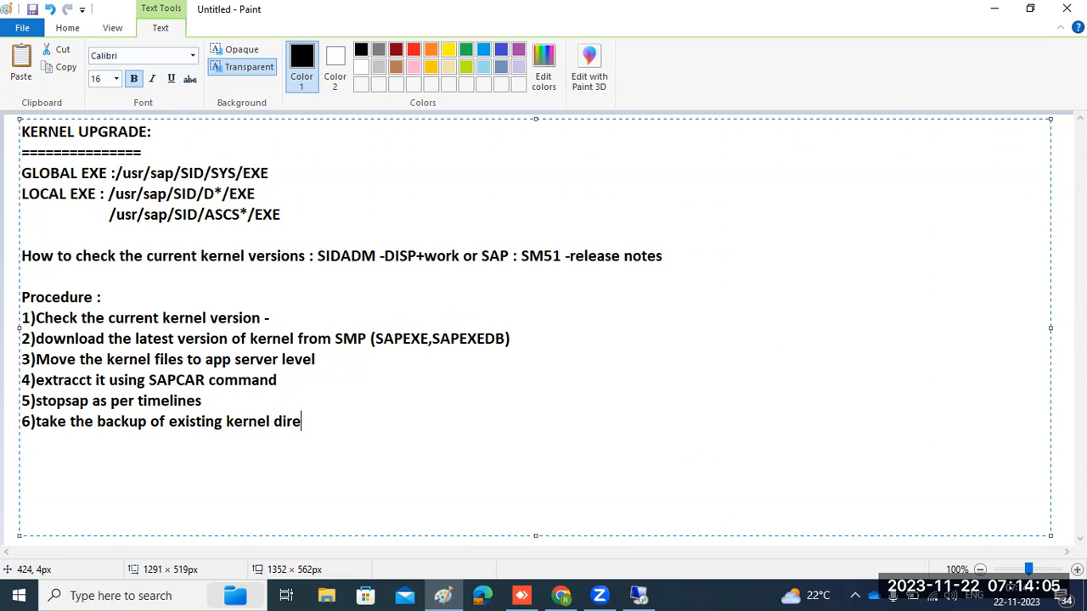
text(cotry )
text(()
- Remove the stray bracket and add step 7: replace the new kernel files into existing exe directories
key(BackSpace)
key(BackSpace)
key(Return)
text(7))
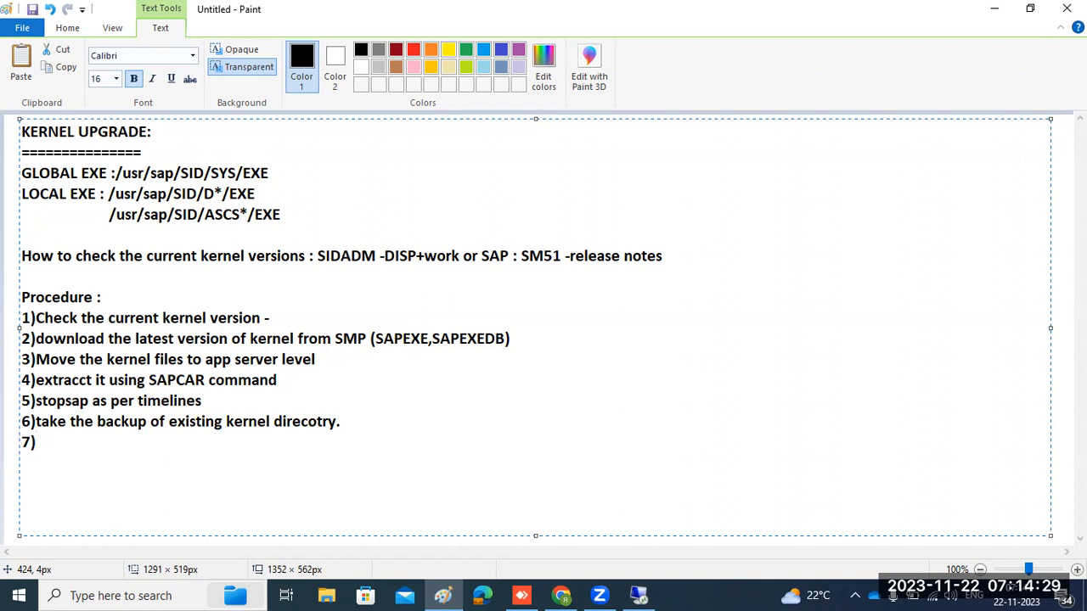
text(Replace the new f)
text(il)
key(BackSpace)
key(BackSpace)
key(BackSpace)
text(kernel files into)
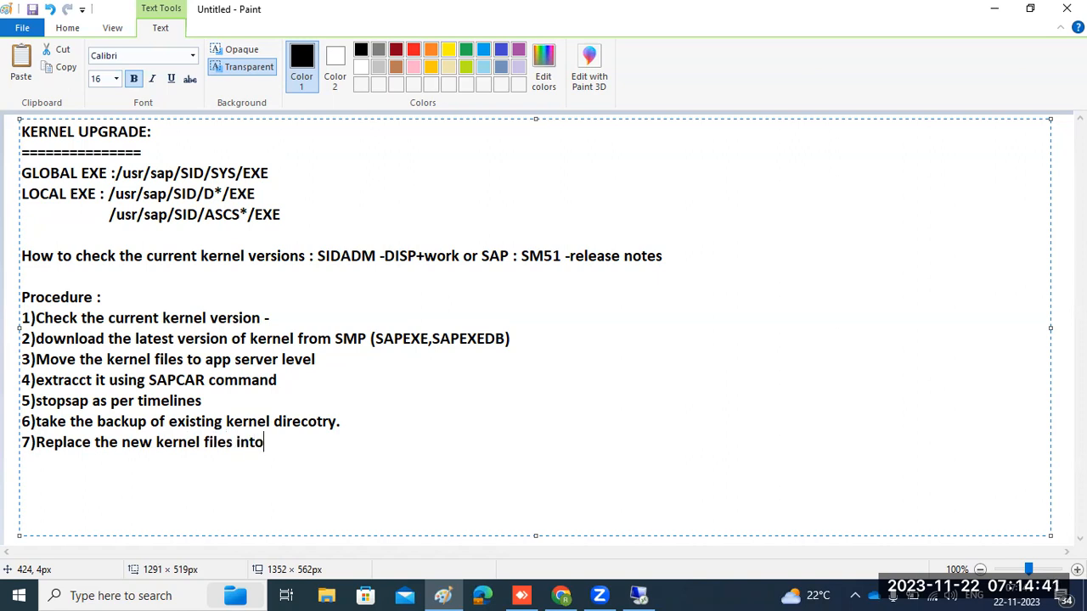
text( o)
key(BackSpace)
text(exisitng exe)
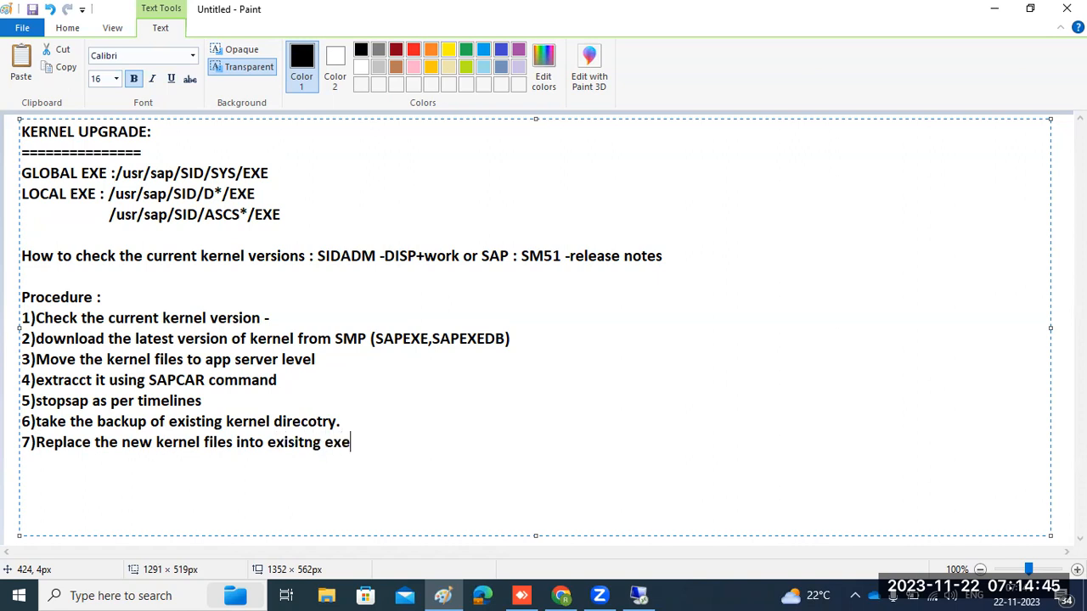
text( directries .)
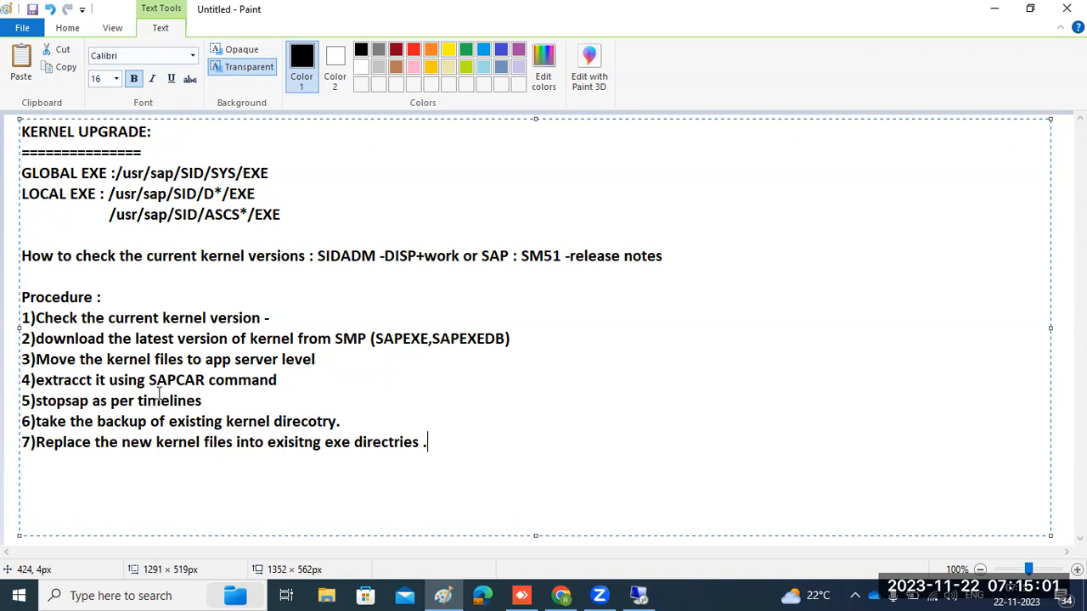
- Add steps 8–10: run the ./saproot.sh script on LINUX, startsap, and perform the health checks
key(Return)
text(8) if the LI)
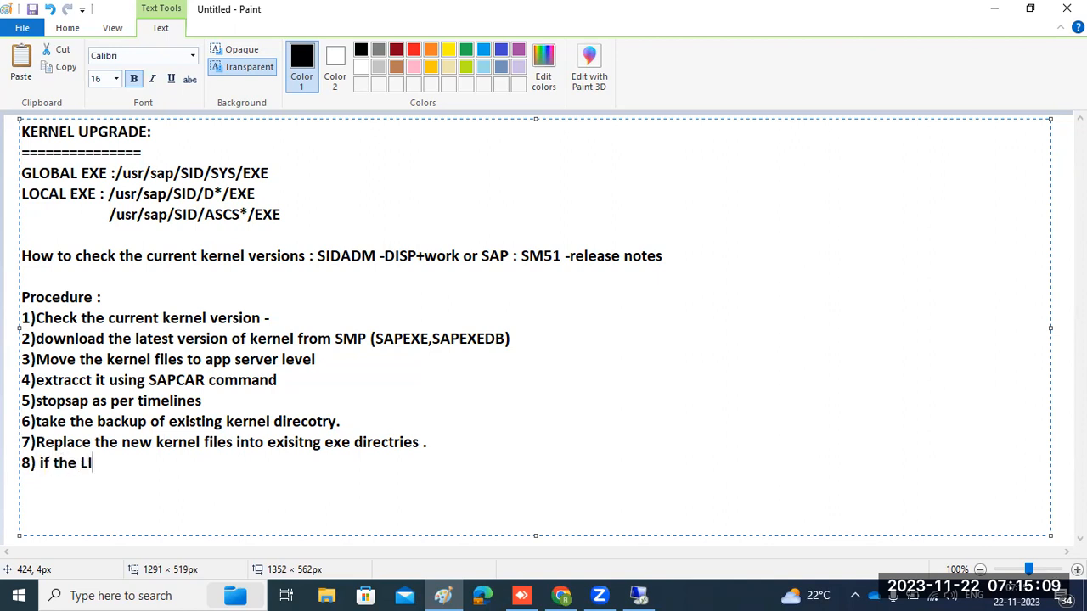
text(NUX - execute th)
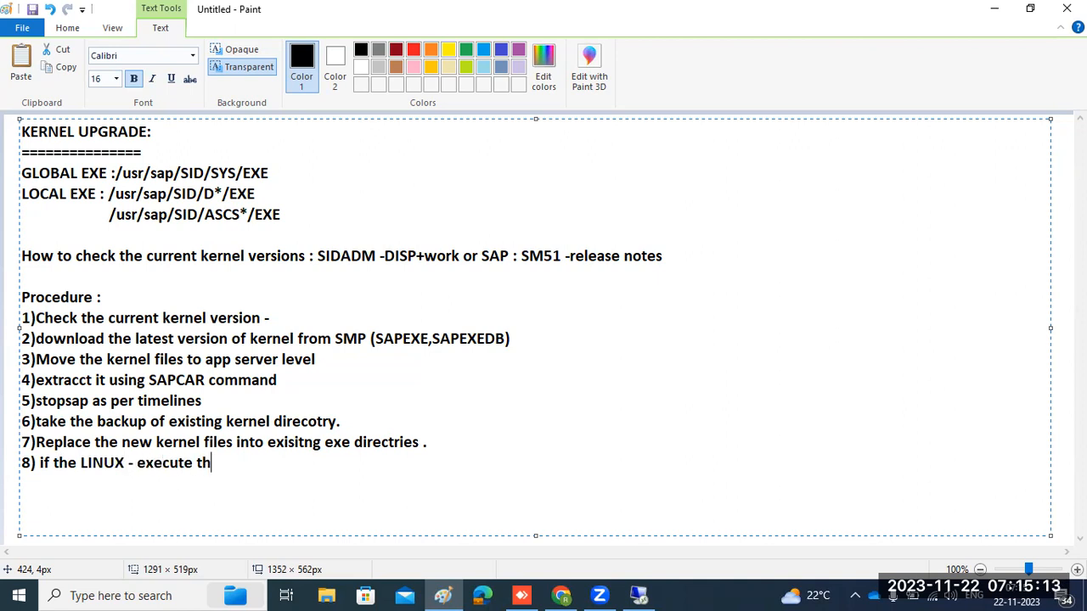
text(e ./saprooot)
key(BackSpace)
key(BackSpace)
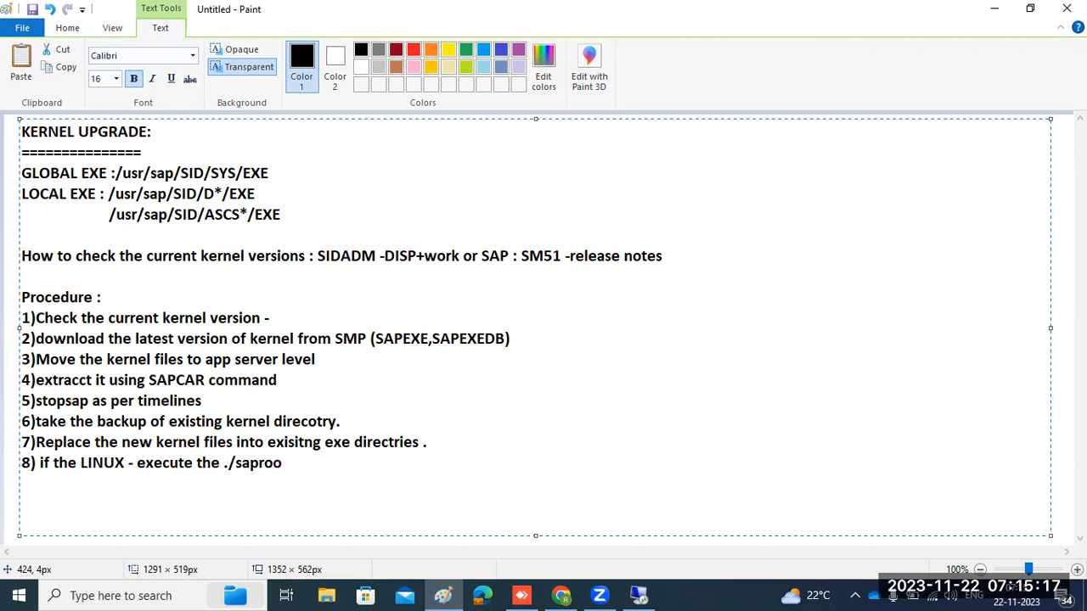
text(t.sh script)
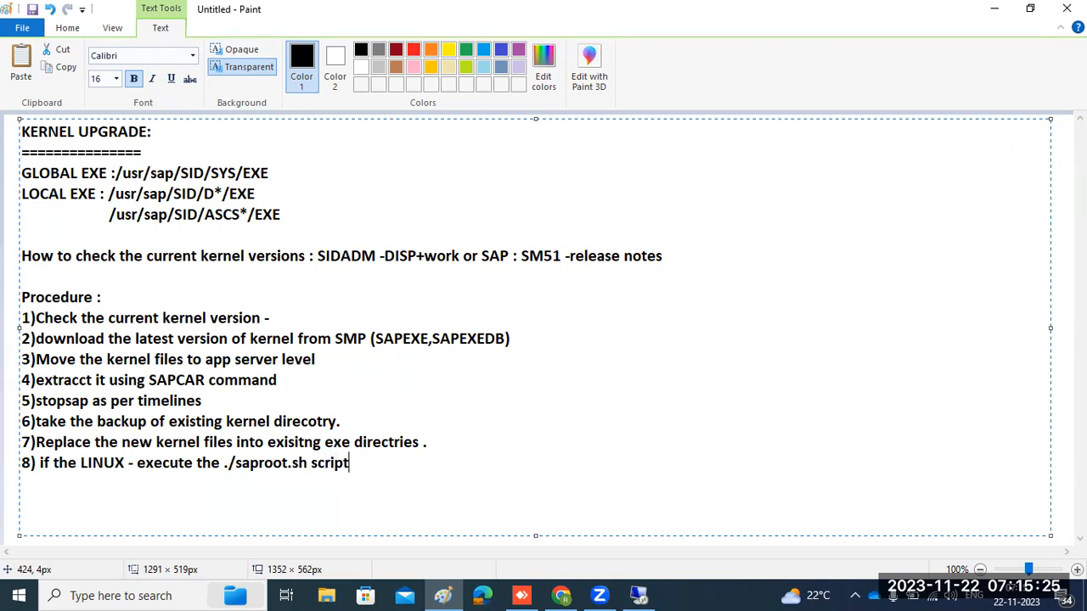
key(Return)
text(9)startsap)
key(Return)
text(10)pe)
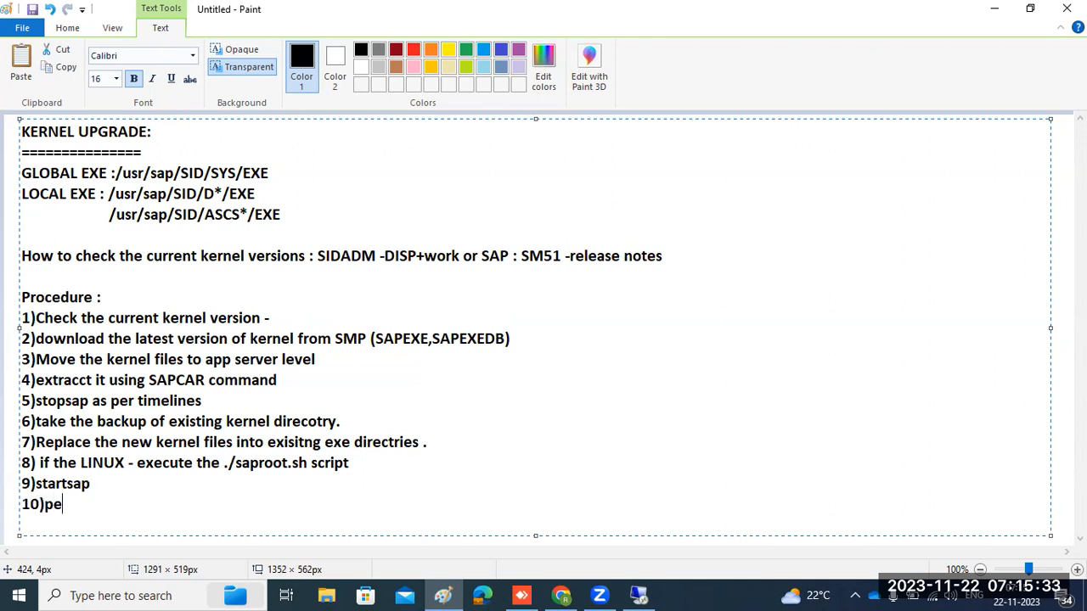
text(rform the he)
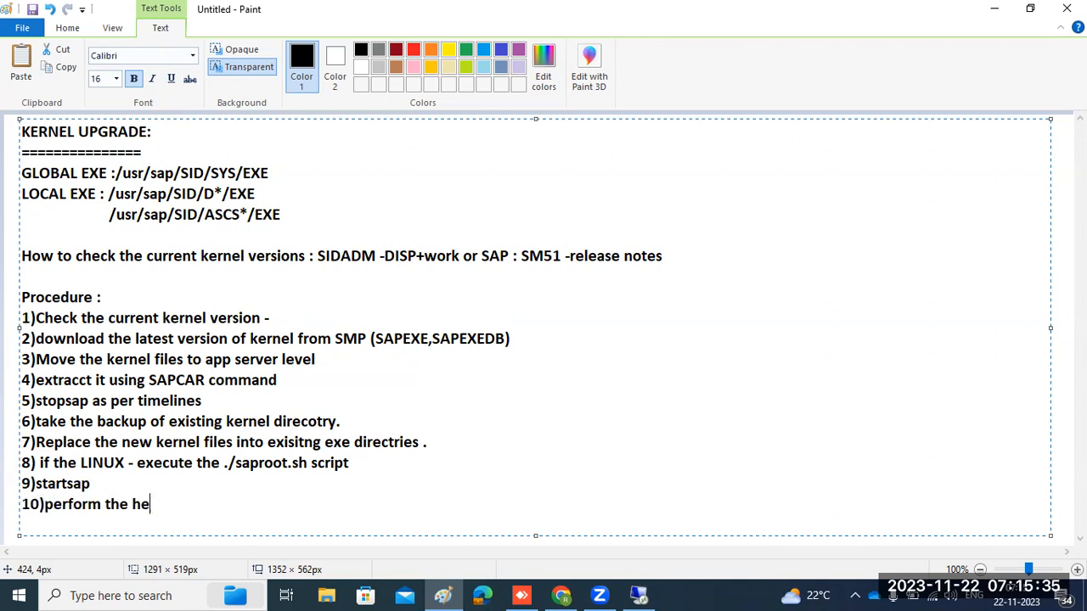
text(alth checks)
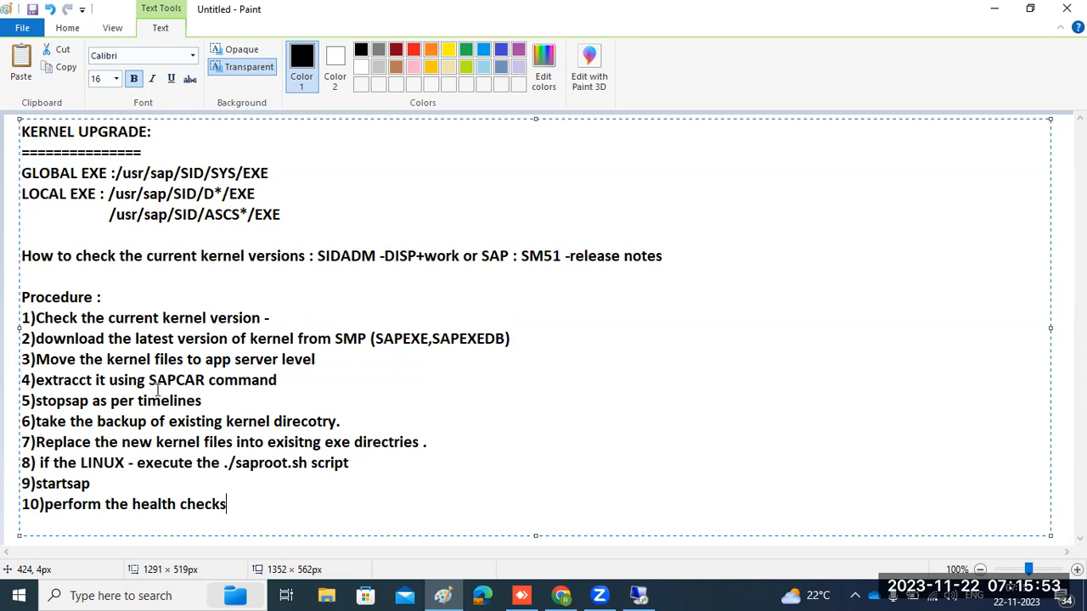
- Highlight procedure steps 1 and 2, briefly checking the remote SAP session
drag(28, 318, 284, 319)
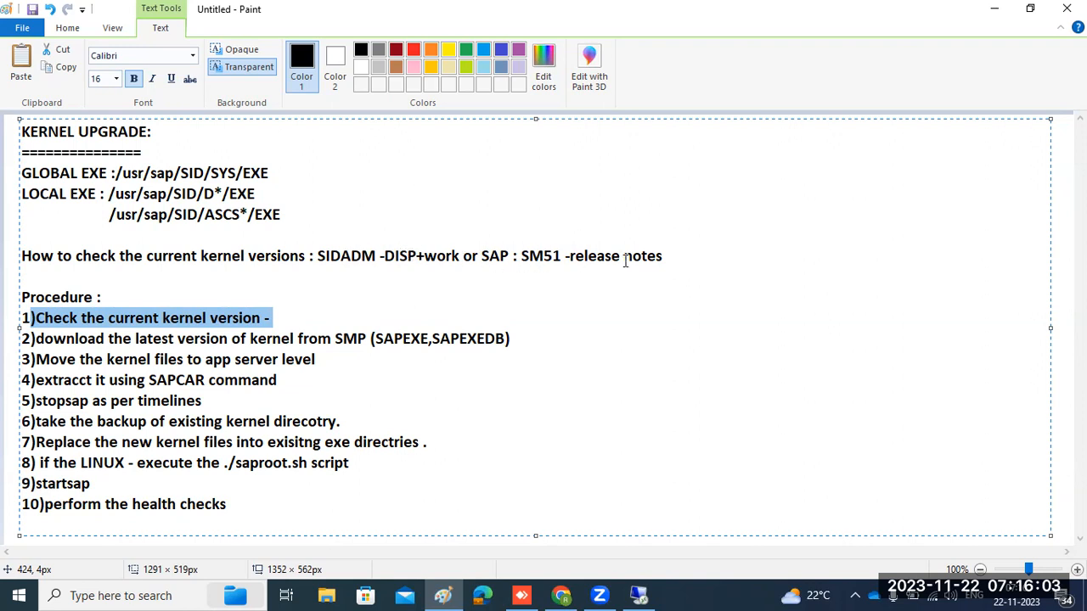
drag(67, 340, 529, 350)
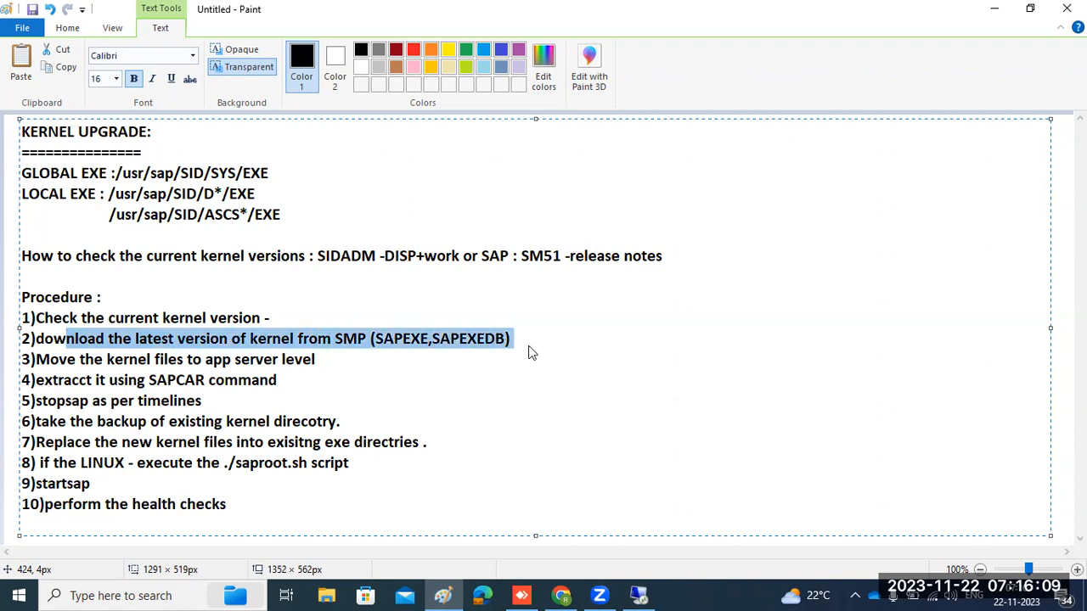
click(638, 596)
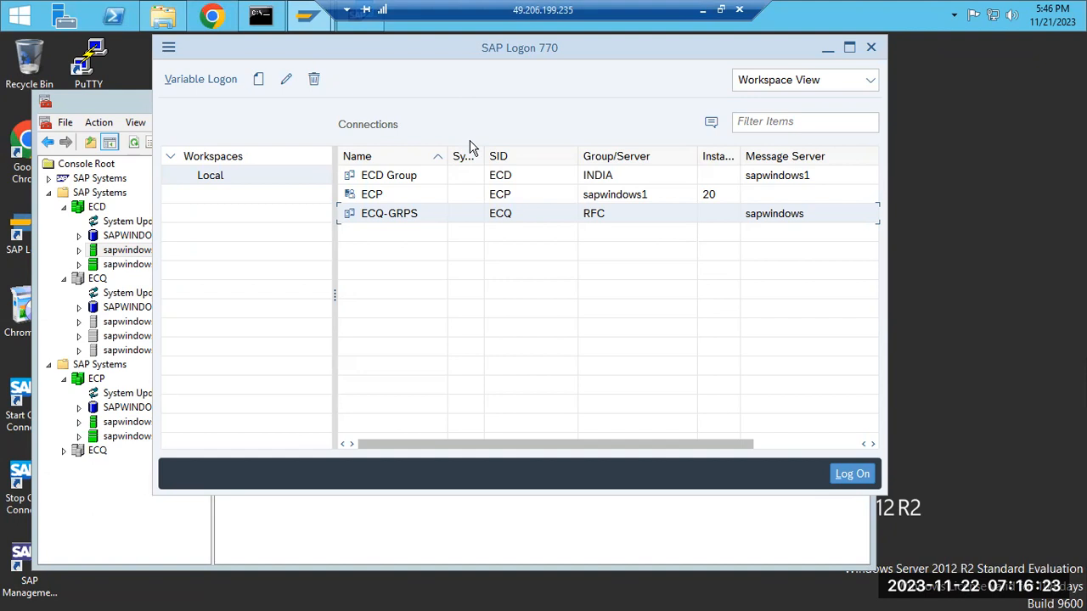
click(704, 10)
- Highlight DISP+work and SIDADM in the kernel check line of the notes
drag(318, 256, 461, 257)
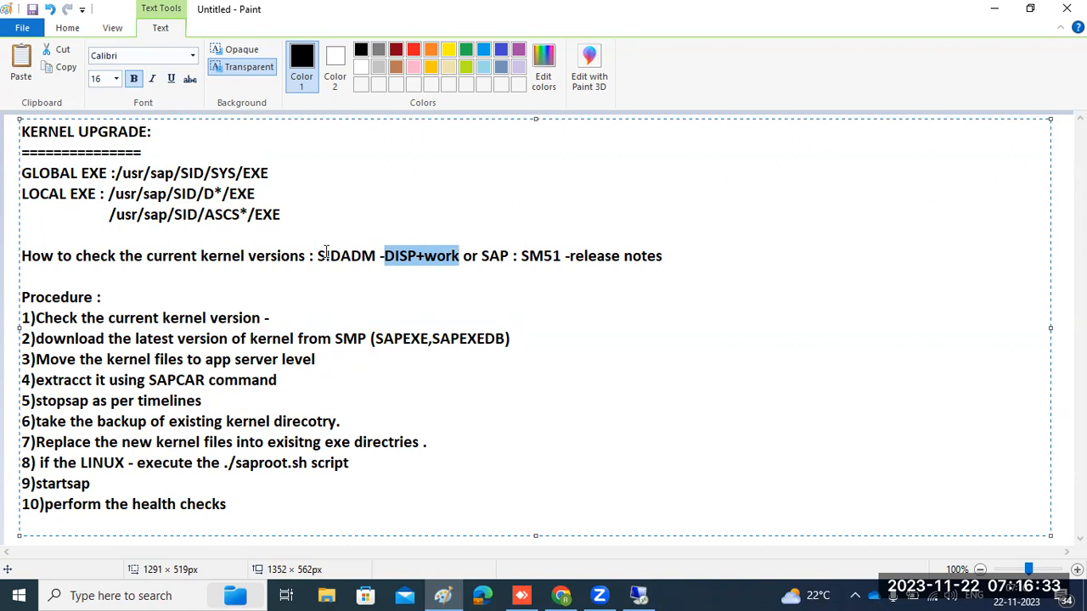
drag(318, 255, 377, 257)
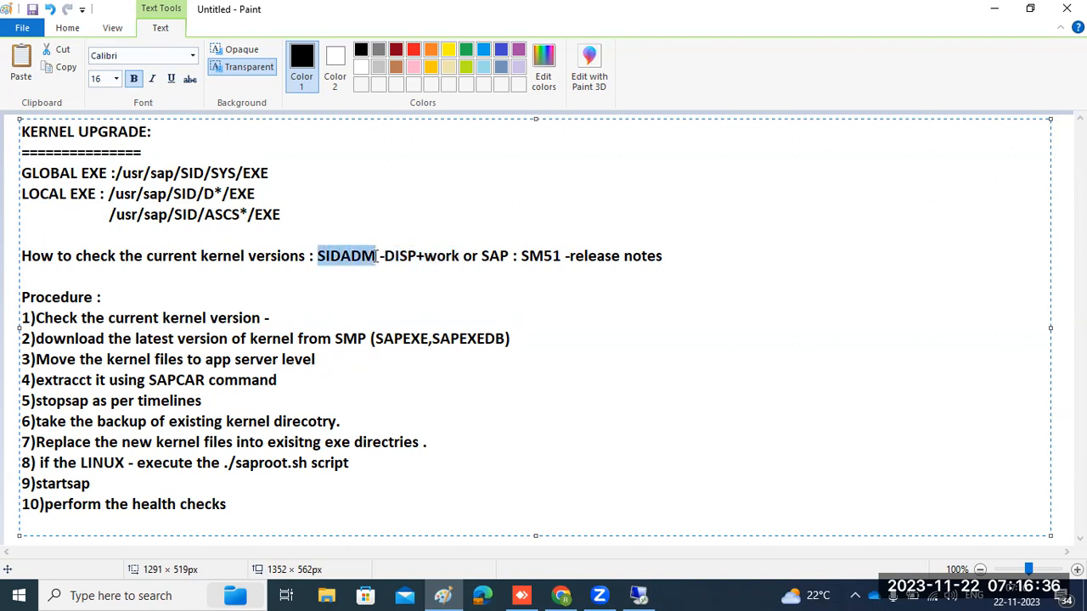
click(326, 258)
drag(317, 256, 377, 256)
key(super+r)
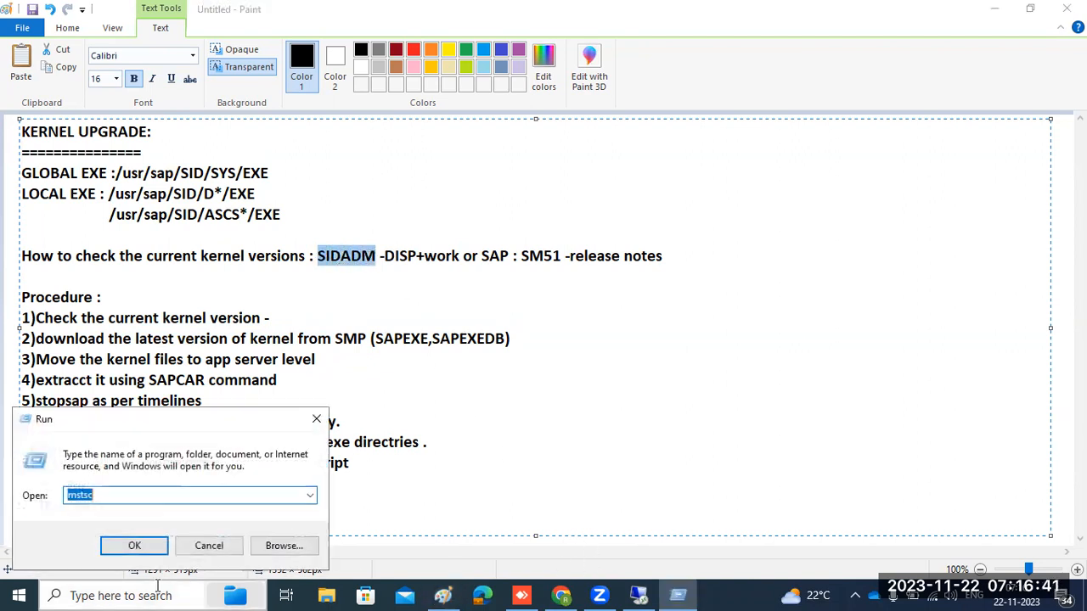
click(132, 546)
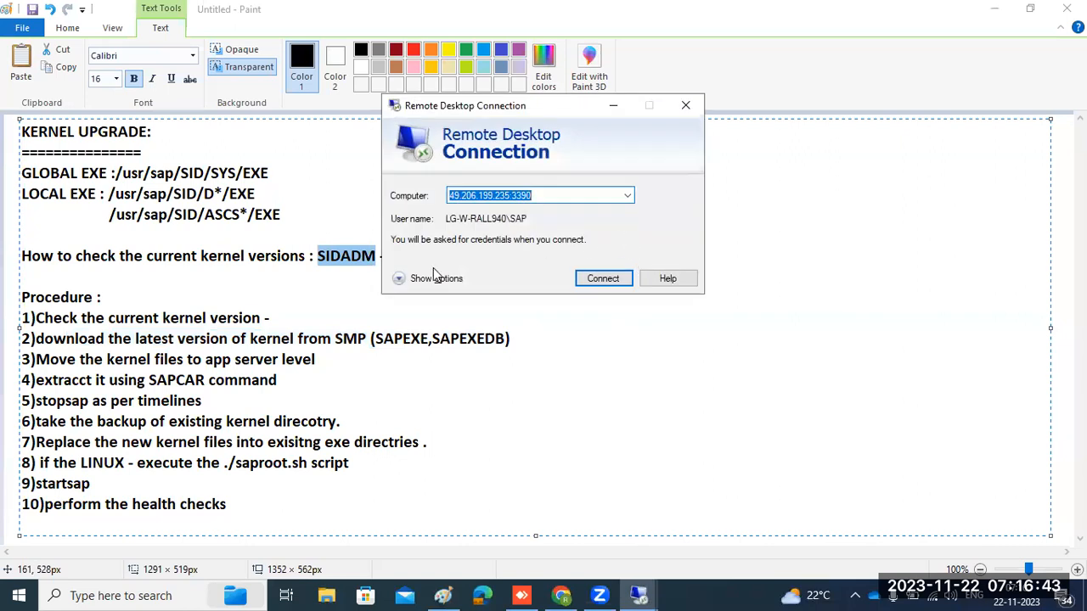
click(425, 279)
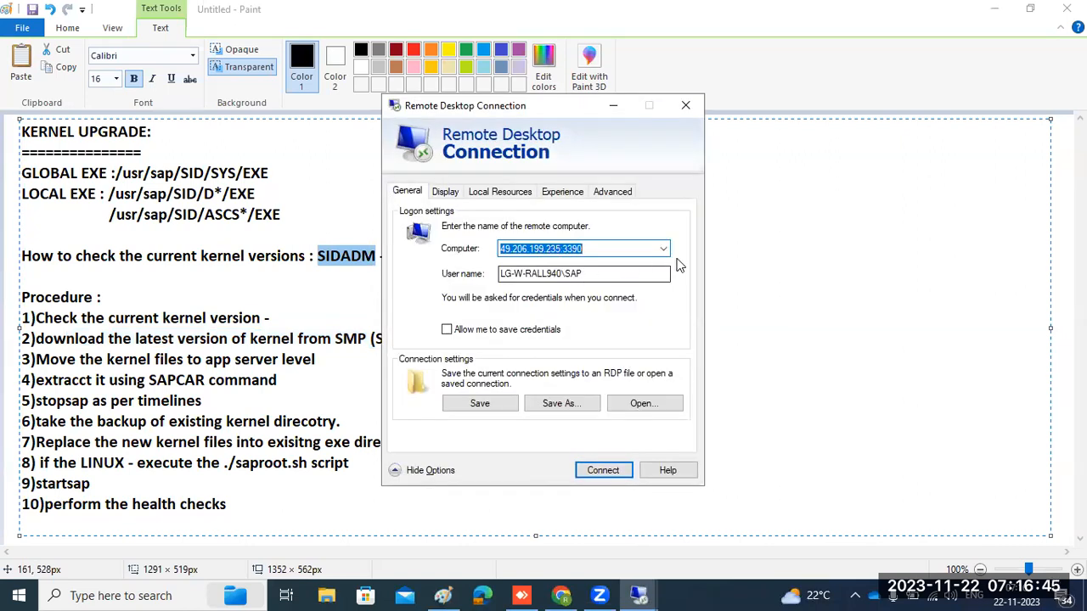
click(664, 249)
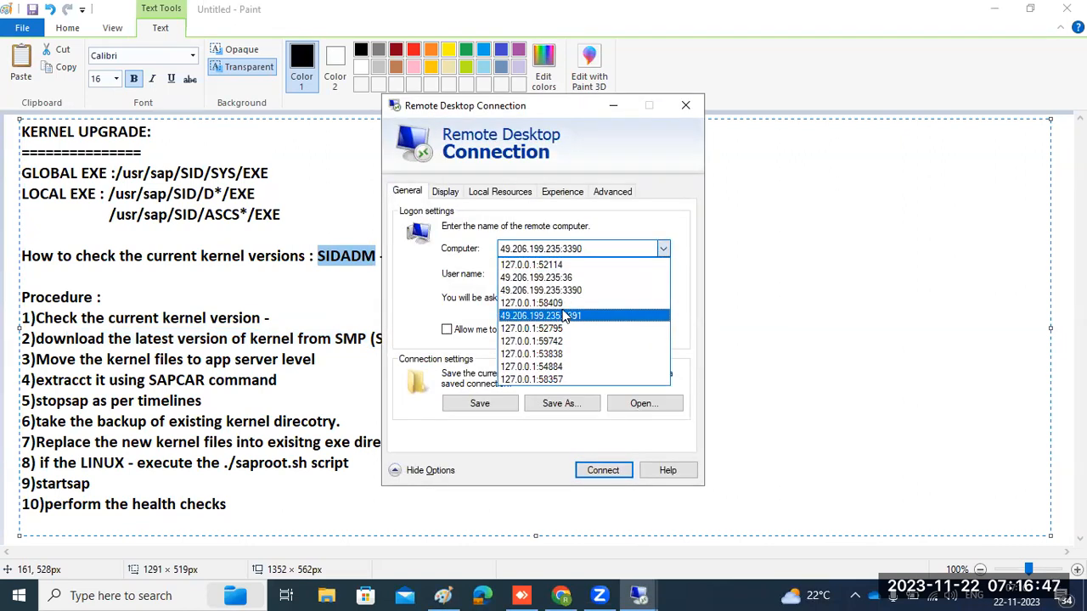
click(560, 311)
- Connect as the SAP admin user with its password, accepting the server certificate
drag(597, 271, 478, 277)
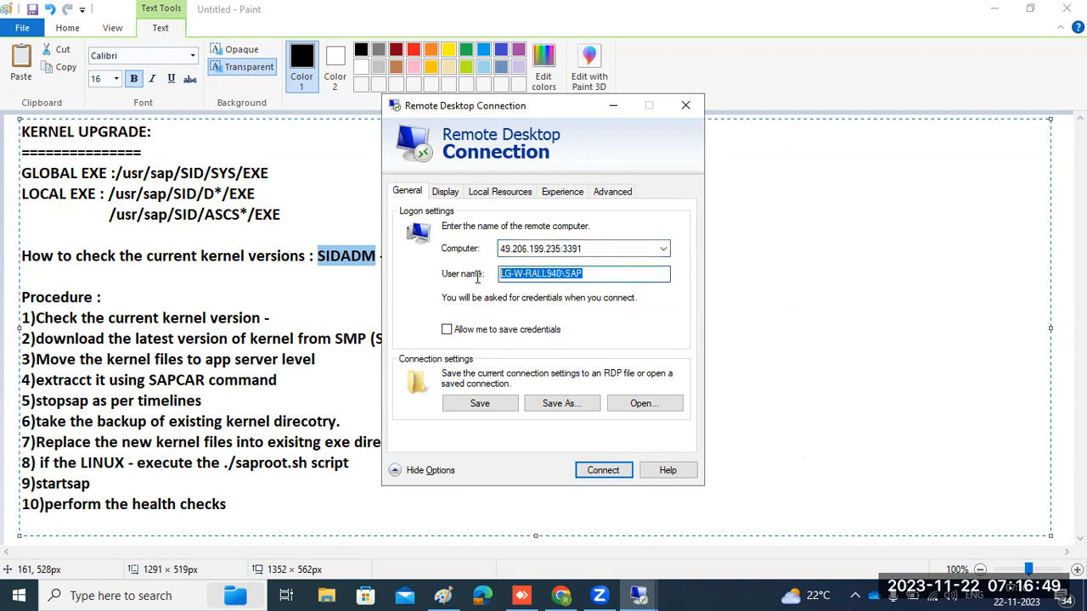
text(ecqad)
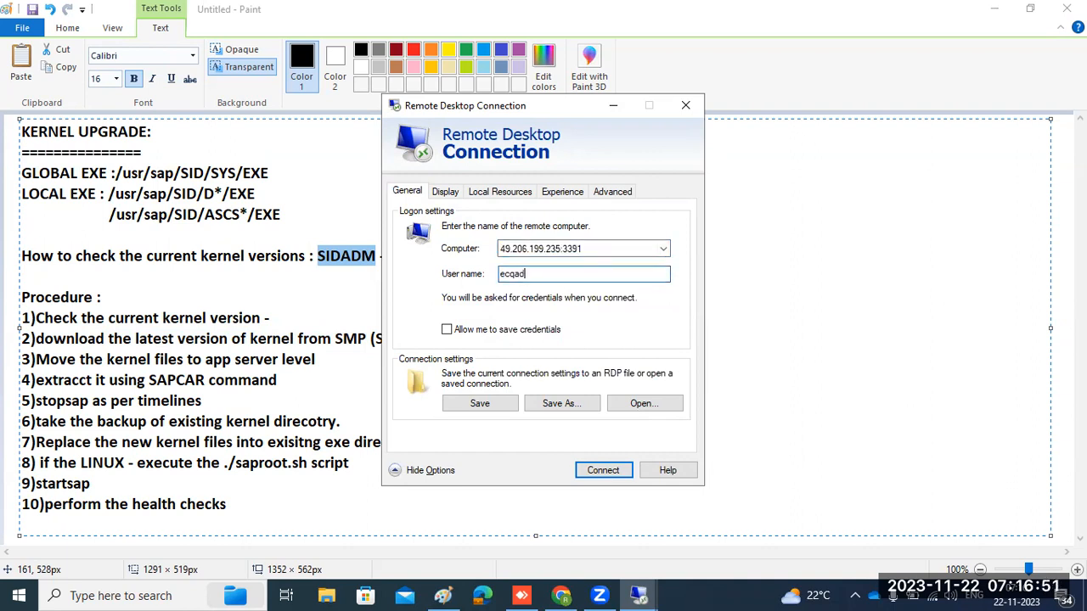
key(Return)
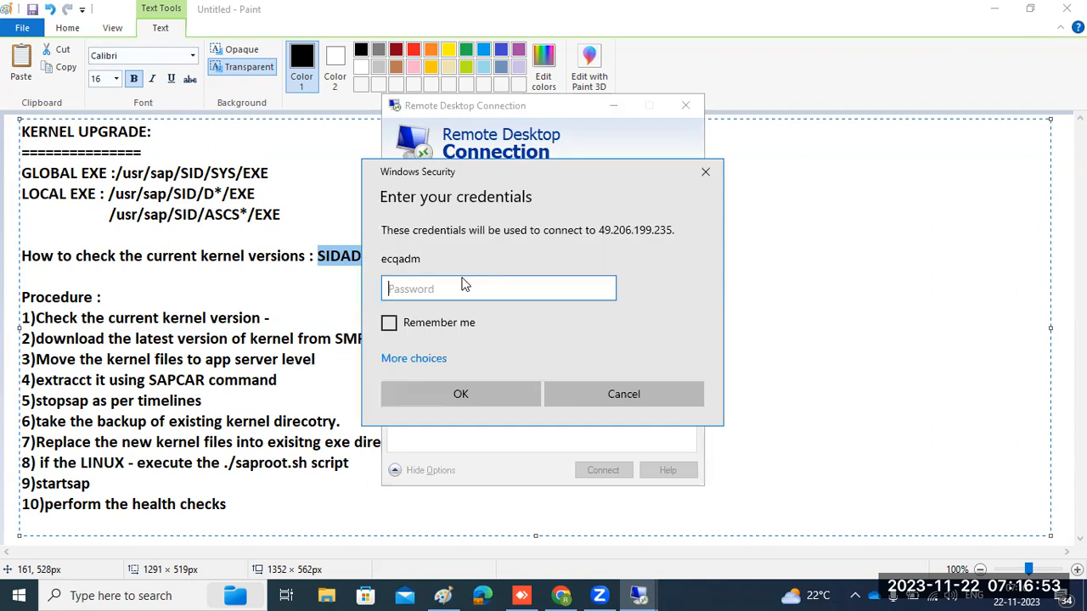
text(••)
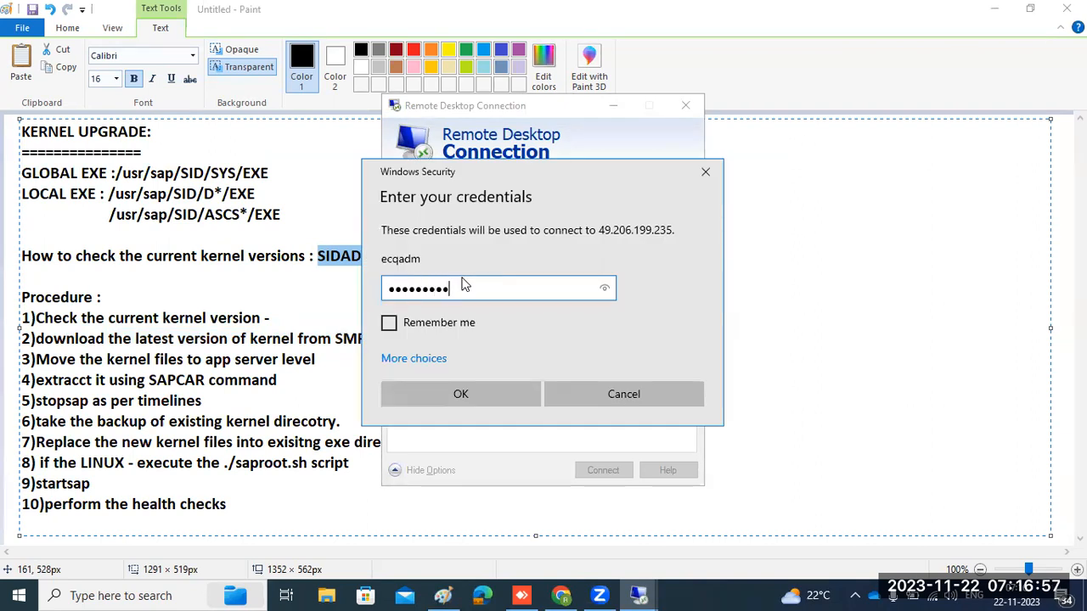
key(Return)
click(586, 459)
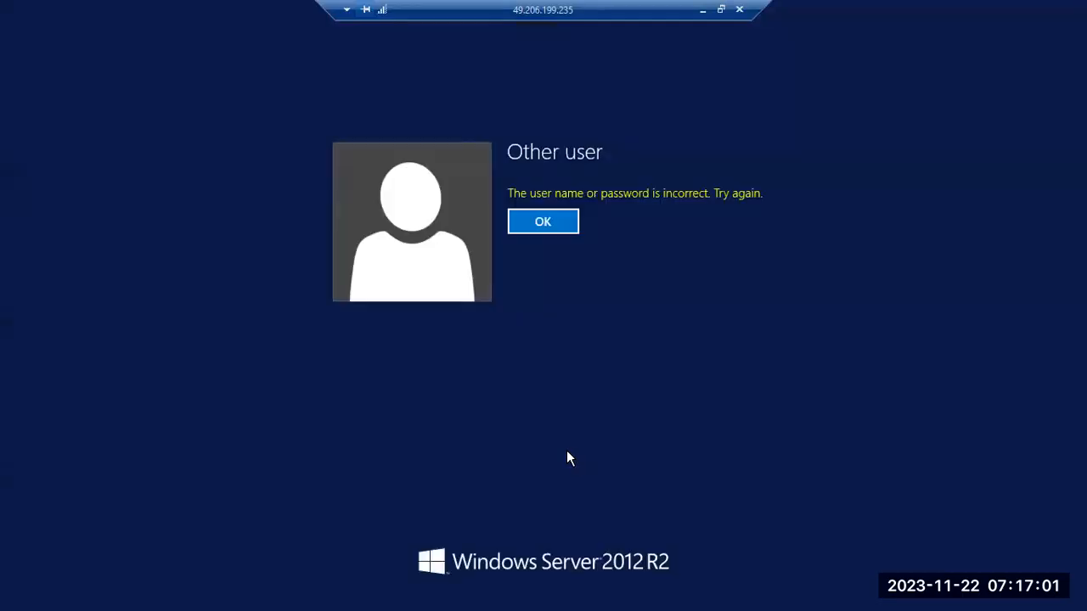
- Re-enter the password to log in to the remote server and close the Program Files window
click(547, 219)
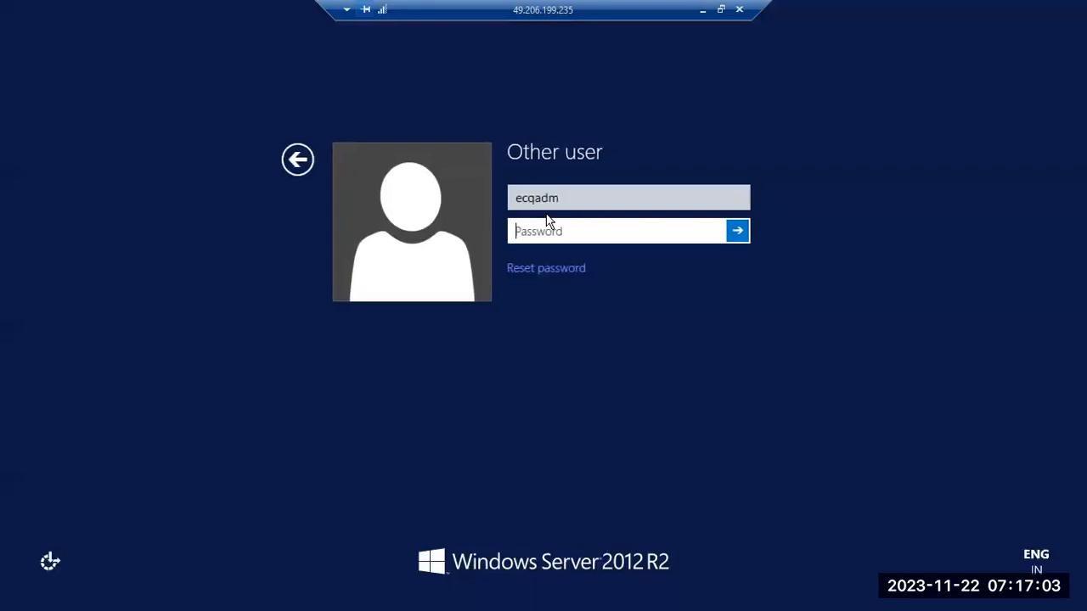
text(••••••••••)
key(Return)
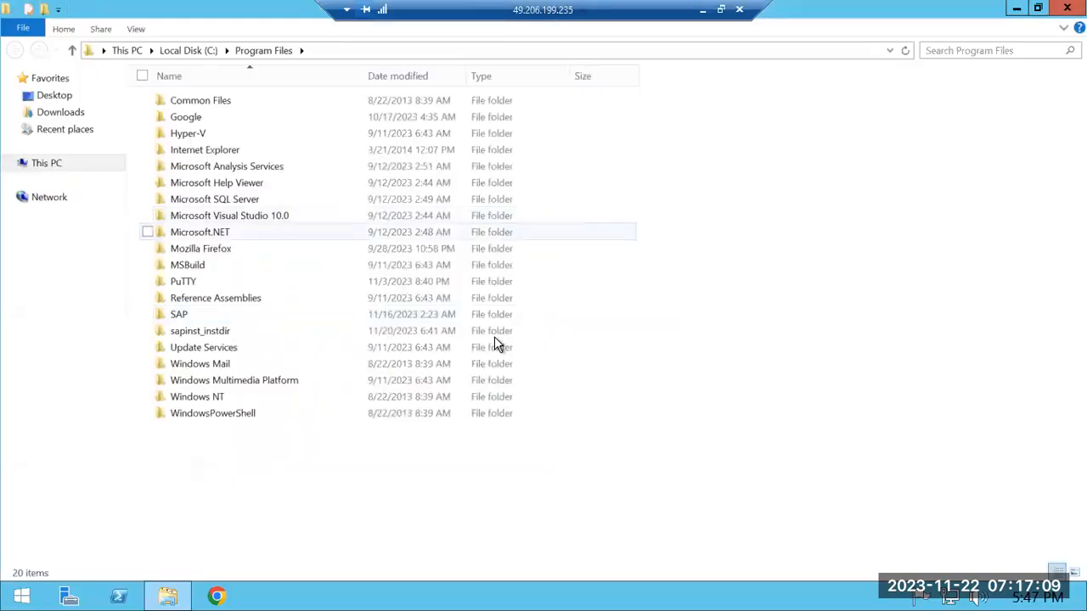
click(1067, 8)
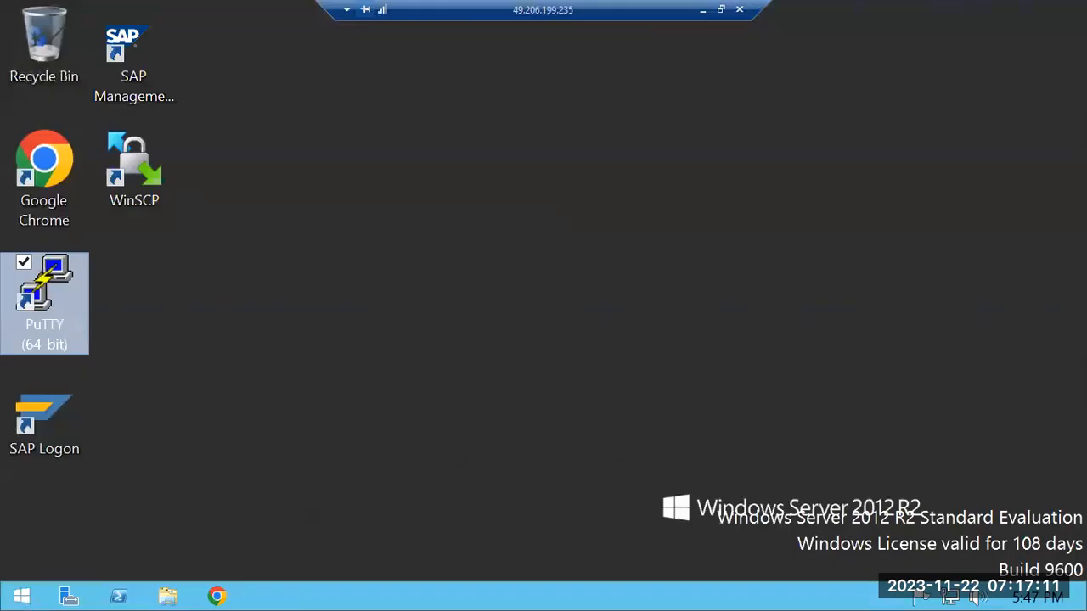
- Open Command Prompt from Start search and run disp+work
click(22, 596)
click(1034, 65)
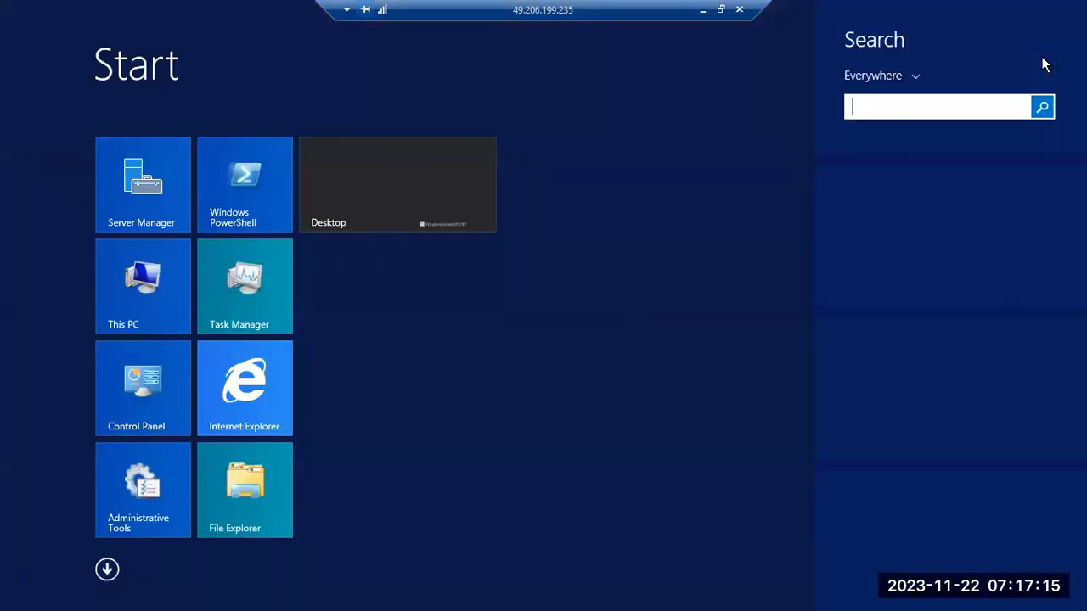
text(cmd)
key(Return)
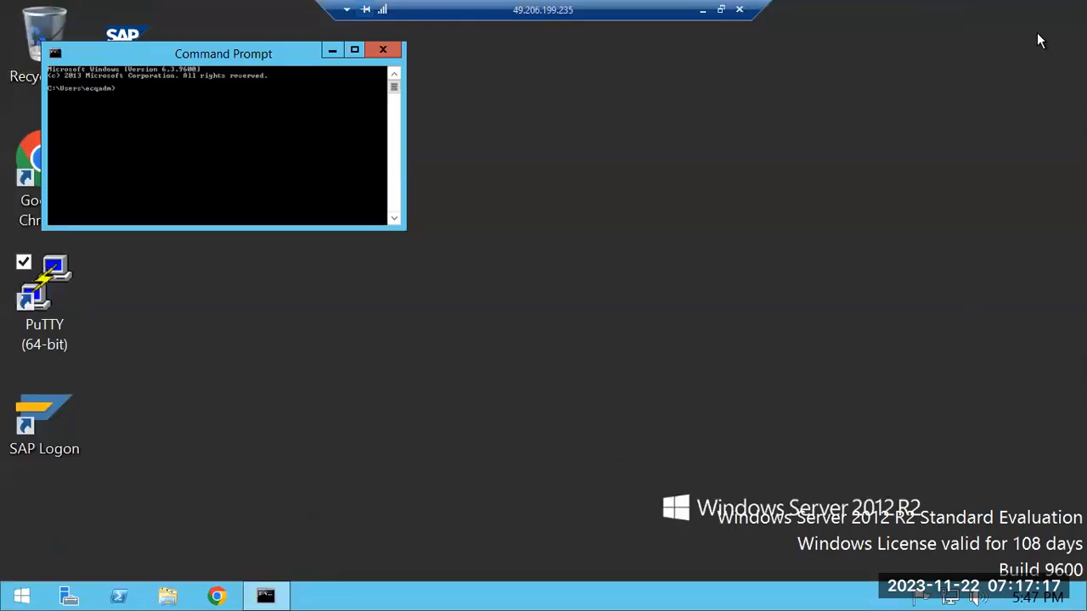
drag(272, 54, 472, 125)
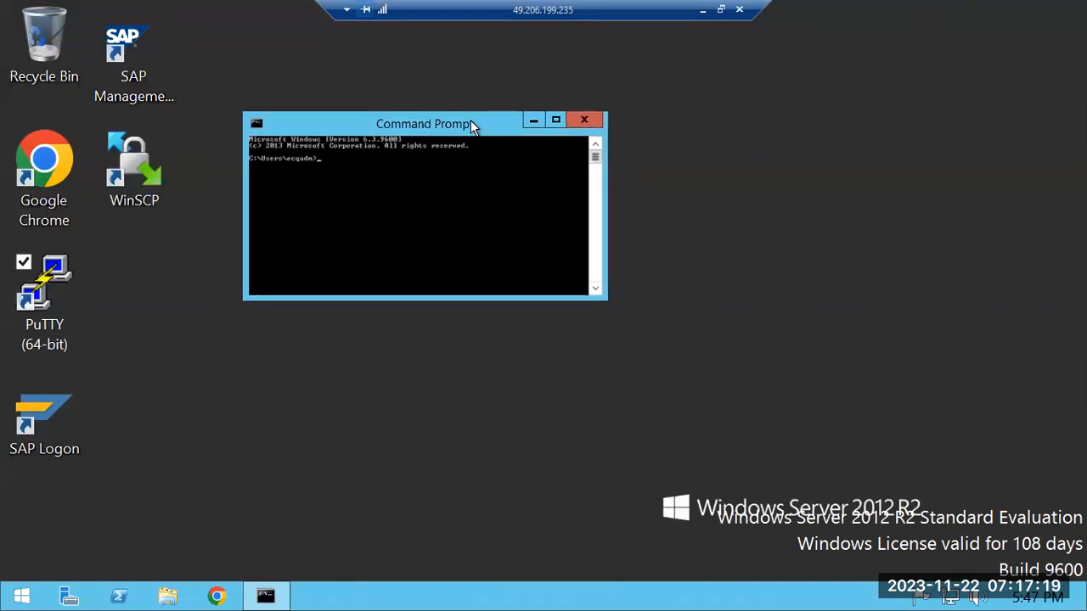
text(disp+work)
key(Return)
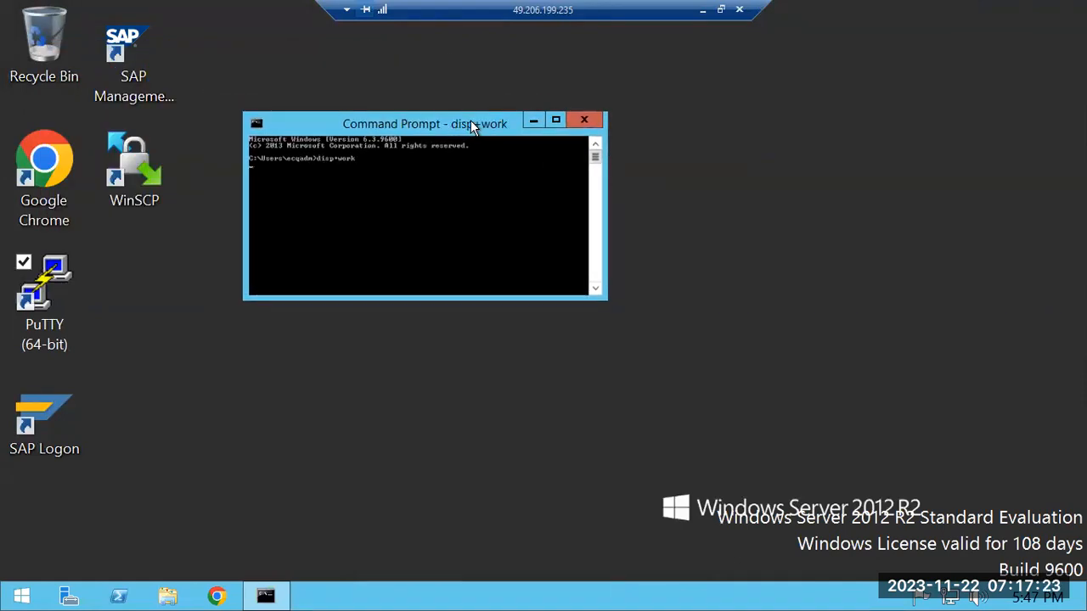
- Enlarge the Command Prompt to read the disp+work output: kernel 754, patch 200
click(555, 120)
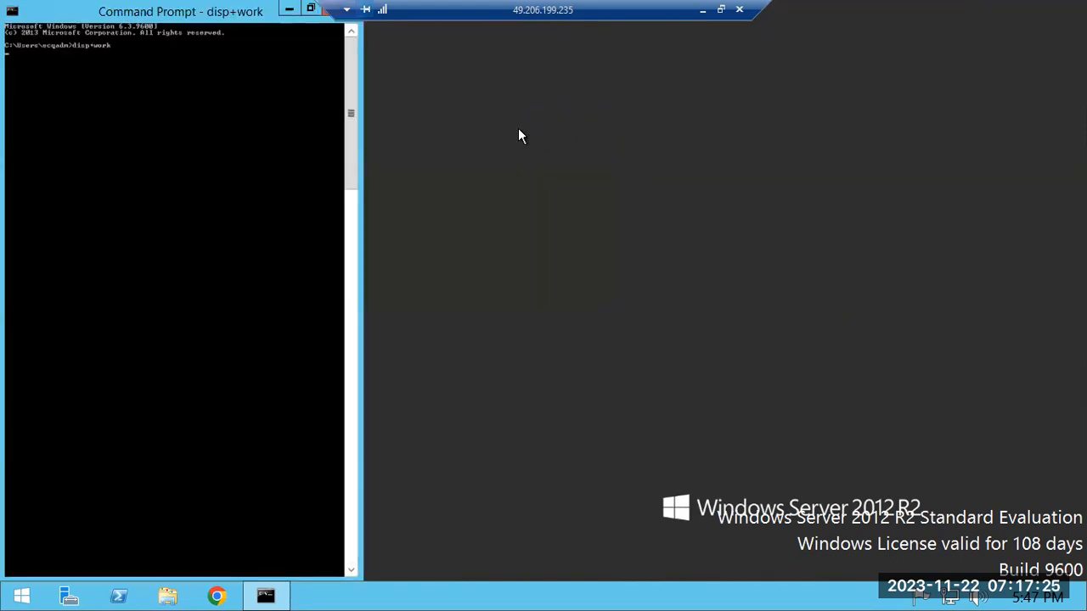
drag(157, 30, 265, 103)
click(422, 97)
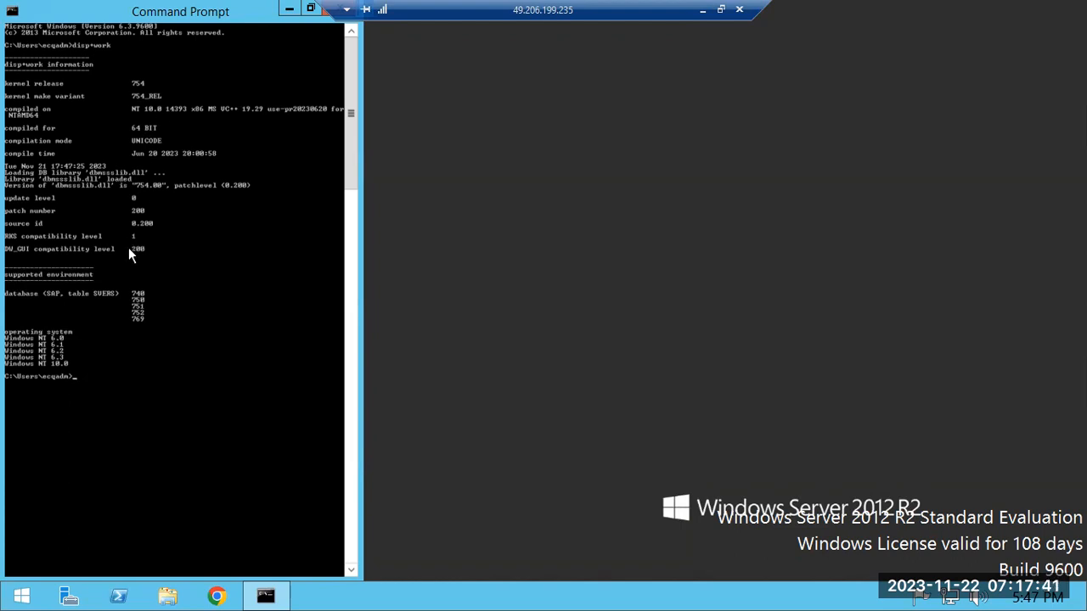
- Minimize the console and RDP window, then restore the remote session showing SAP Logon
click(289, 11)
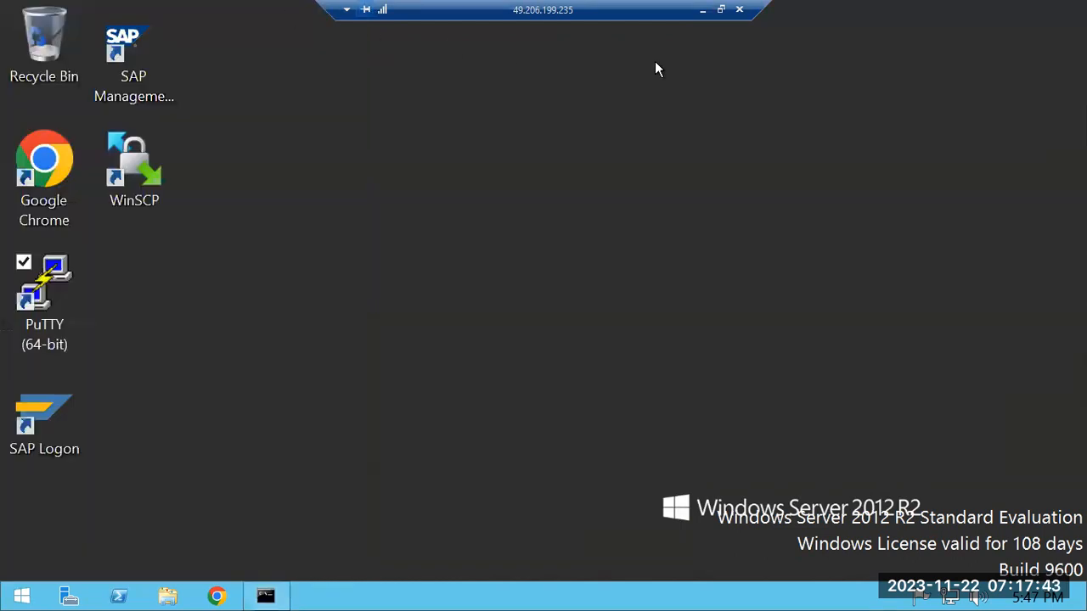
click(703, 10)
click(638, 596)
click(579, 532)
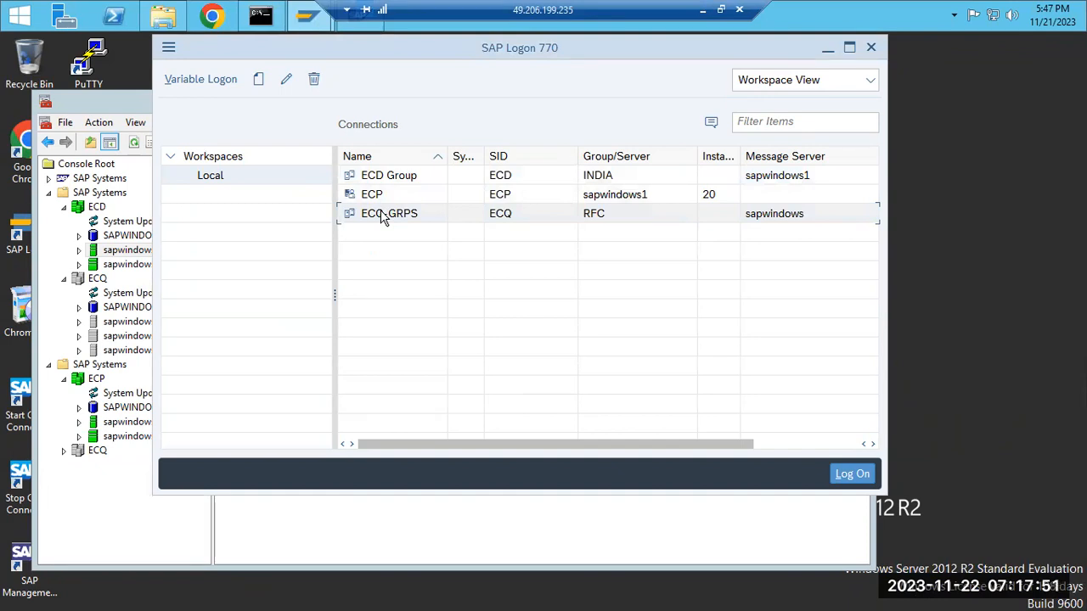
- Highlight step 2's kernel download text and select SAPEXE and SAPEXEDB in the notes
click(703, 10)
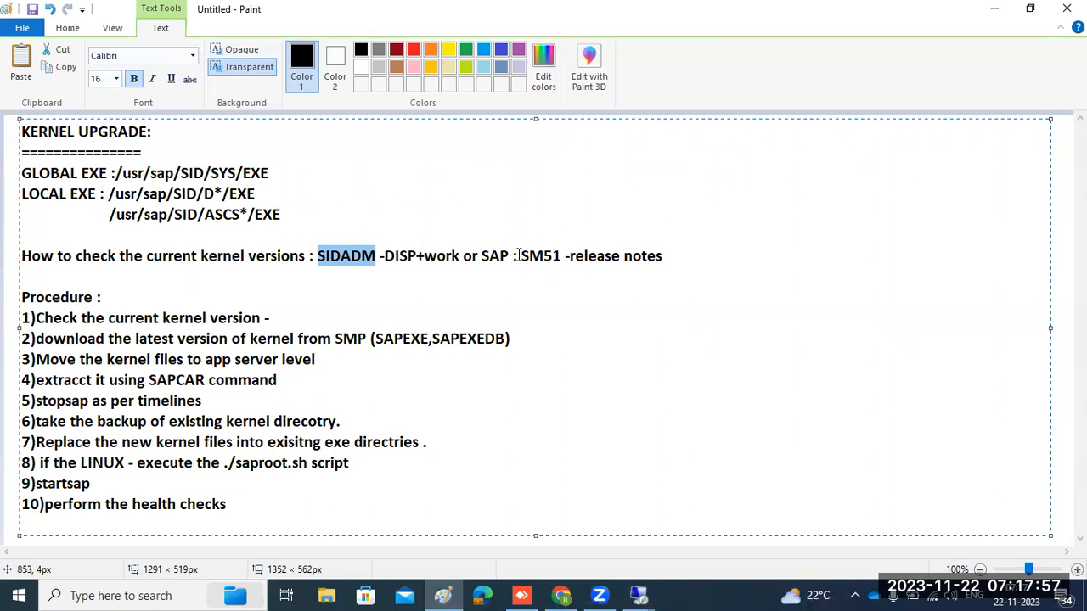
drag(124, 342, 512, 340)
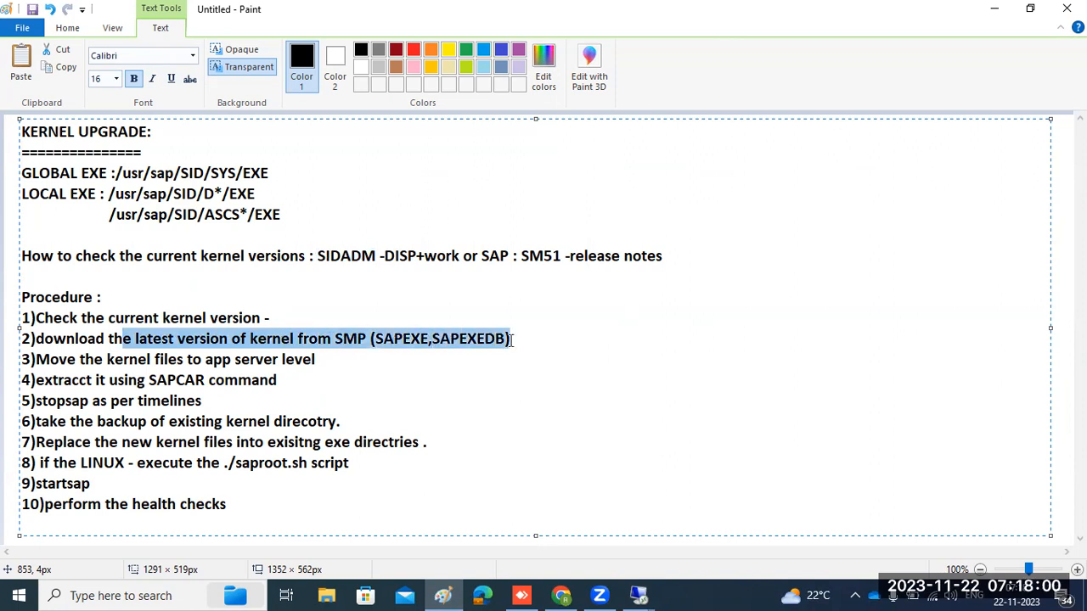
double_click(399, 340)
double_click(459, 340)
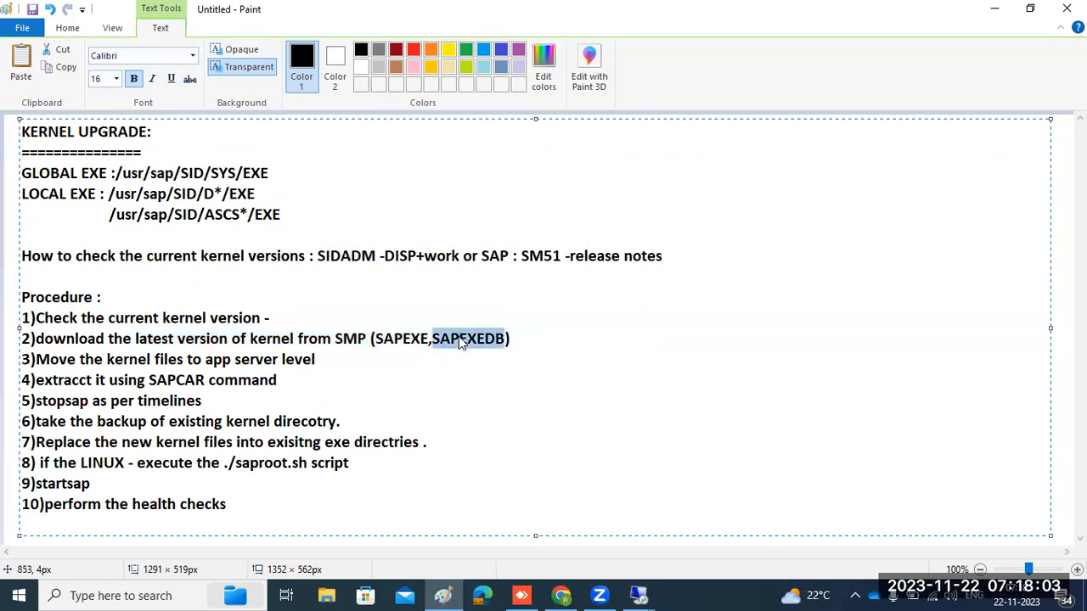
- Open the remote Kernal_754_14112023 folder, dismiss the disconnection message, and reopen the session
click(639, 593)
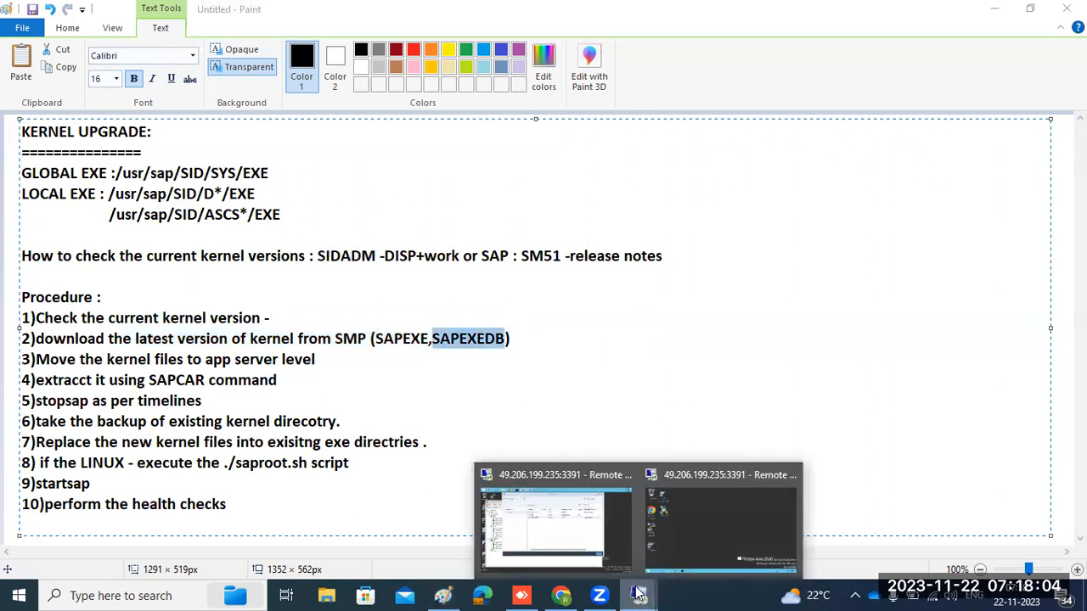
click(574, 524)
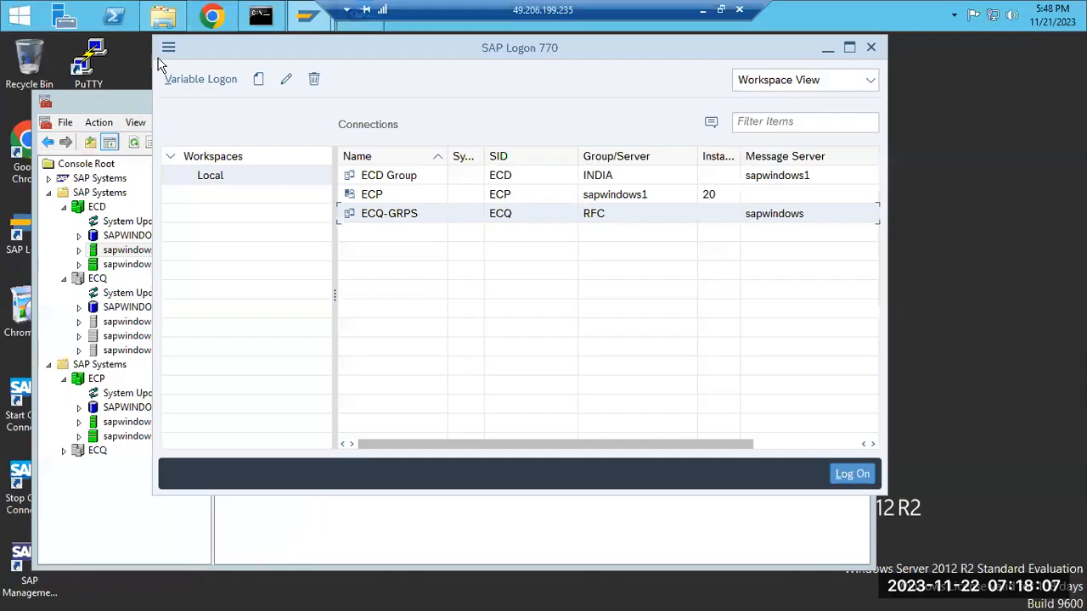
click(166, 17)
double_click(203, 167)
scroll(243, 442, down, 7)
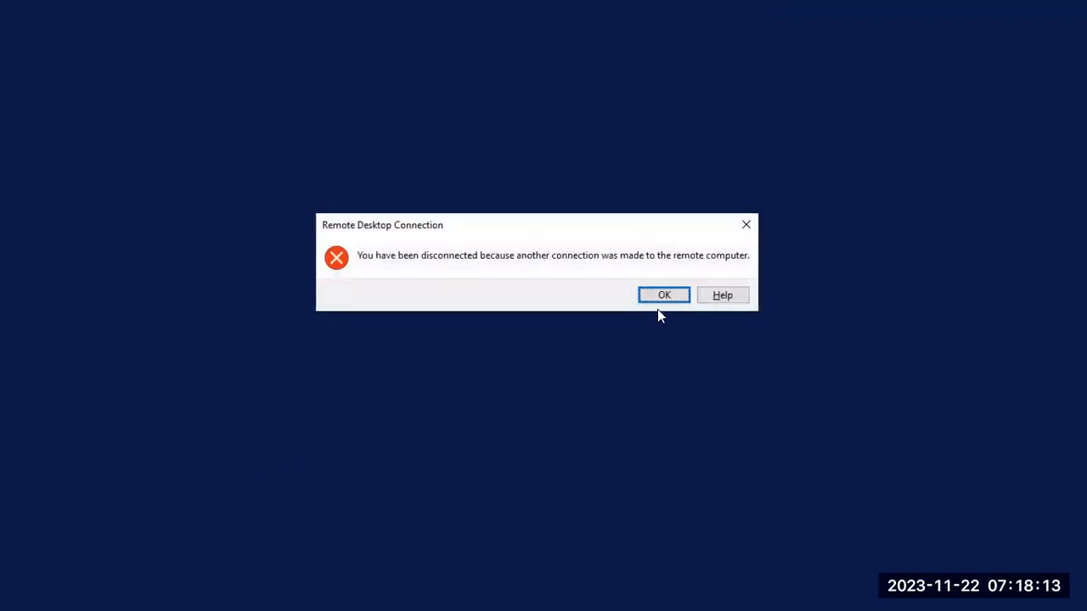
click(664, 301)
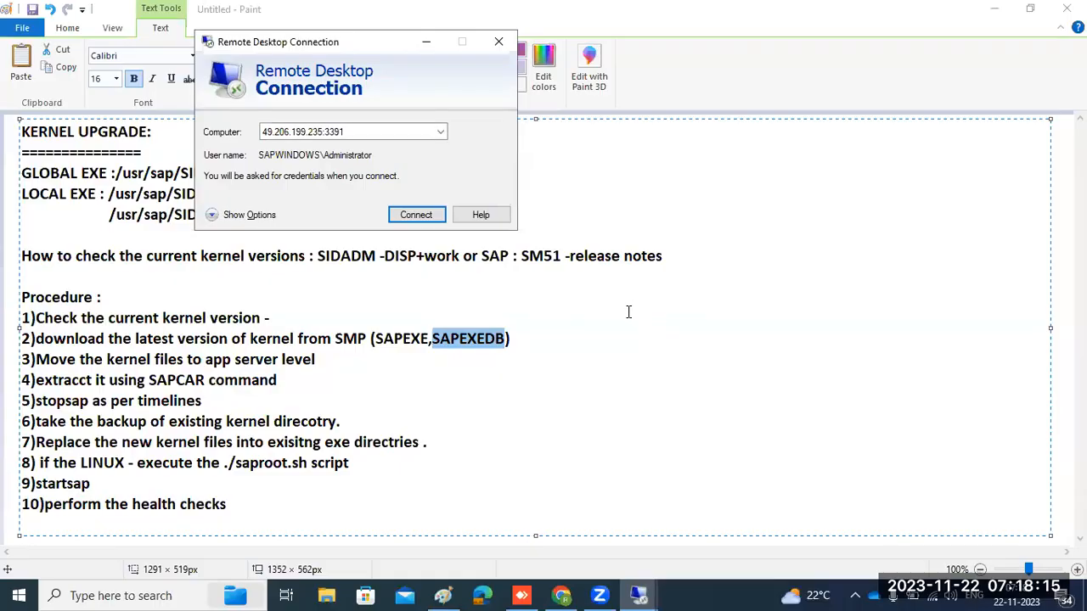
click(639, 595)
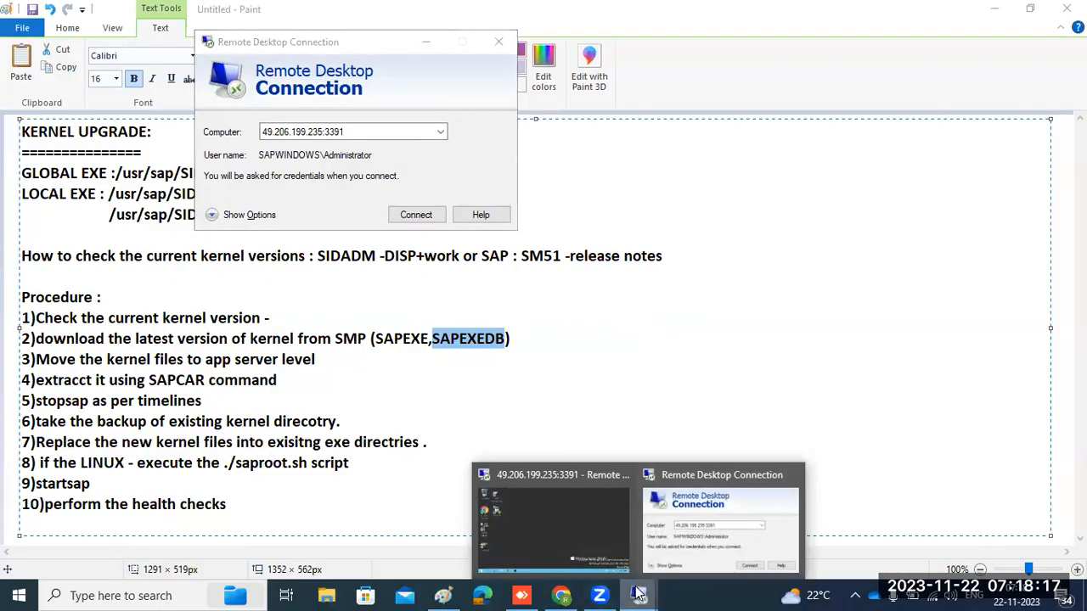
click(590, 519)
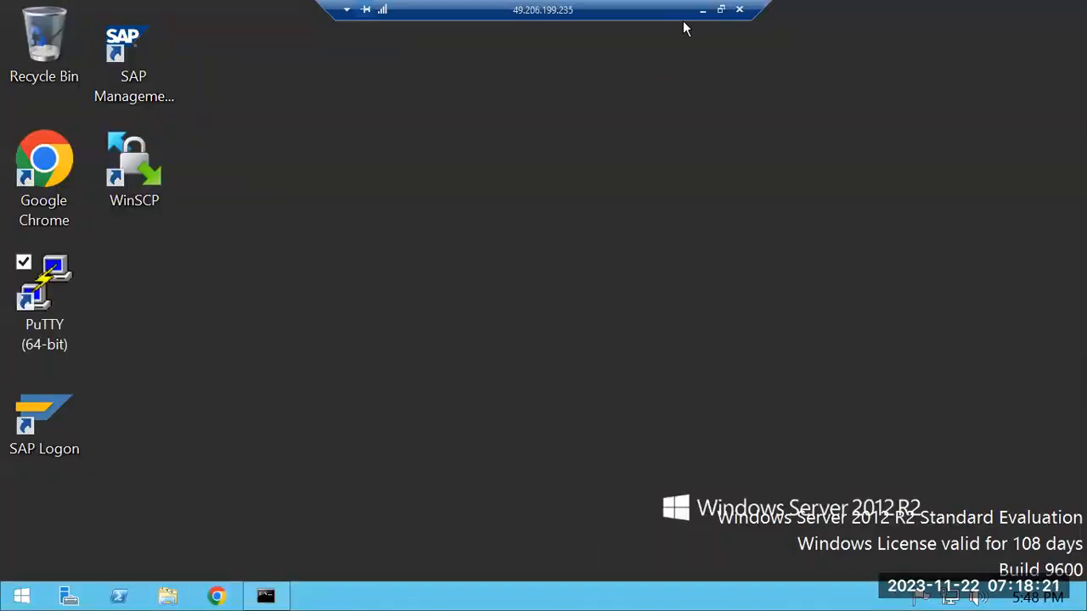
- Connect to the Administrator session from Task Manager's Users list with its password, then minimize sapmmc
right_click(495, 597)
click(550, 541)
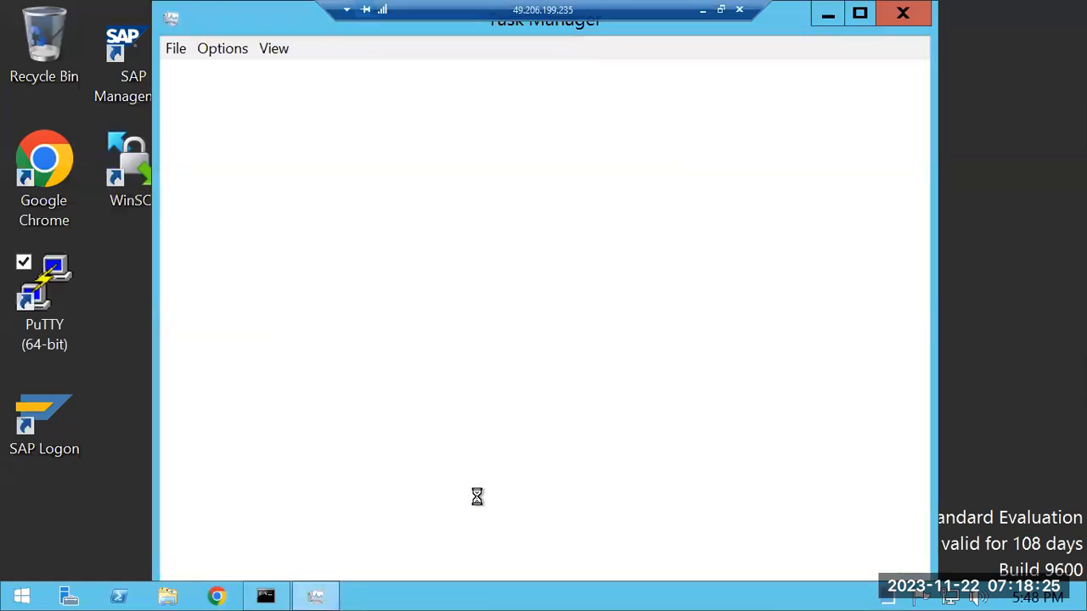
click(333, 79)
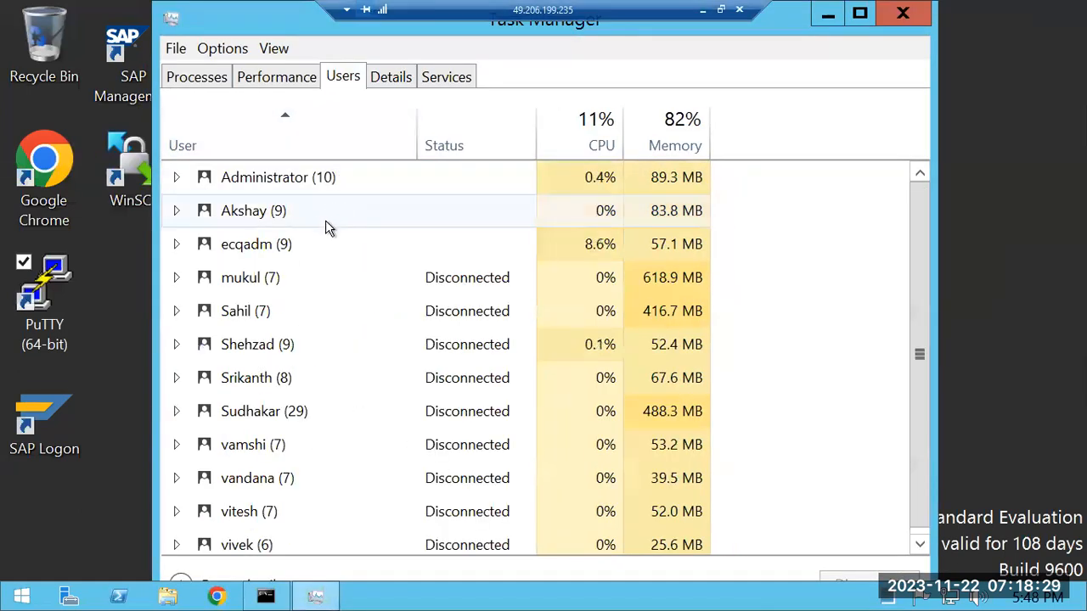
click(292, 170)
right_click(292, 171)
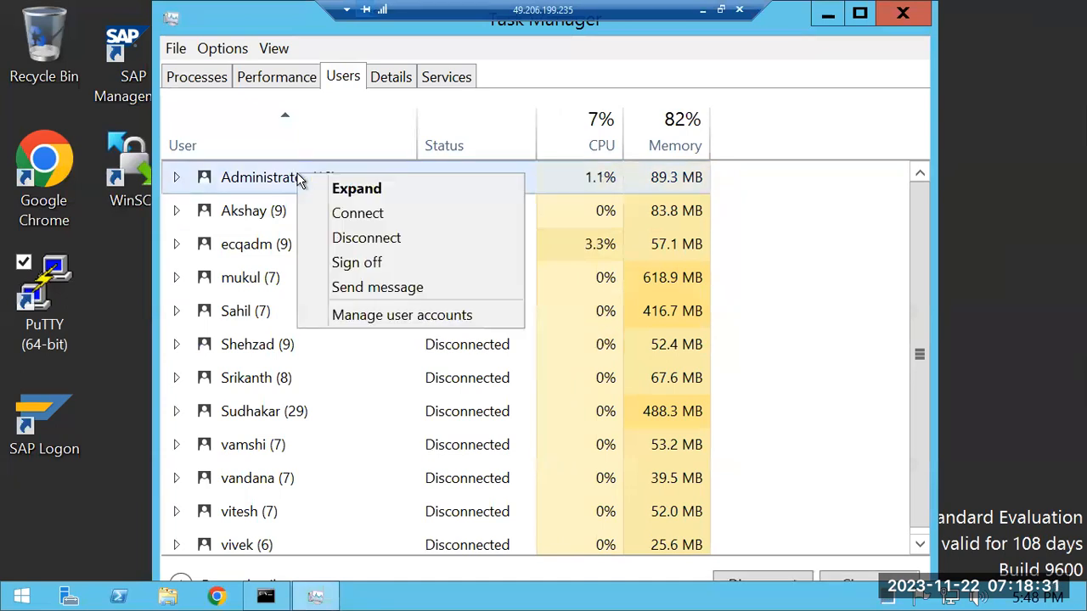
click(361, 213)
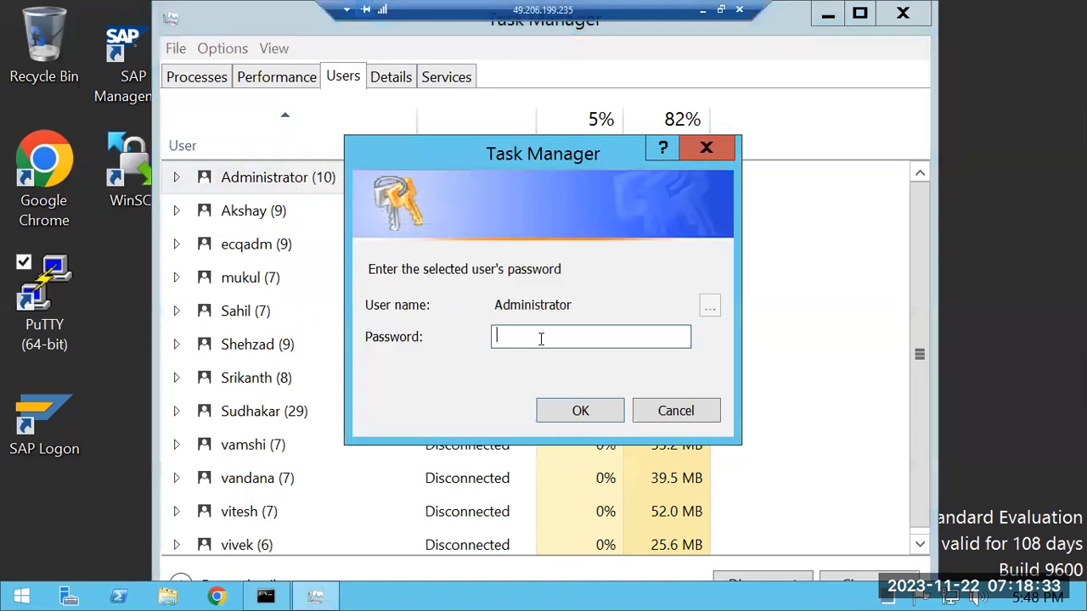
text(•••••)
key(Return)
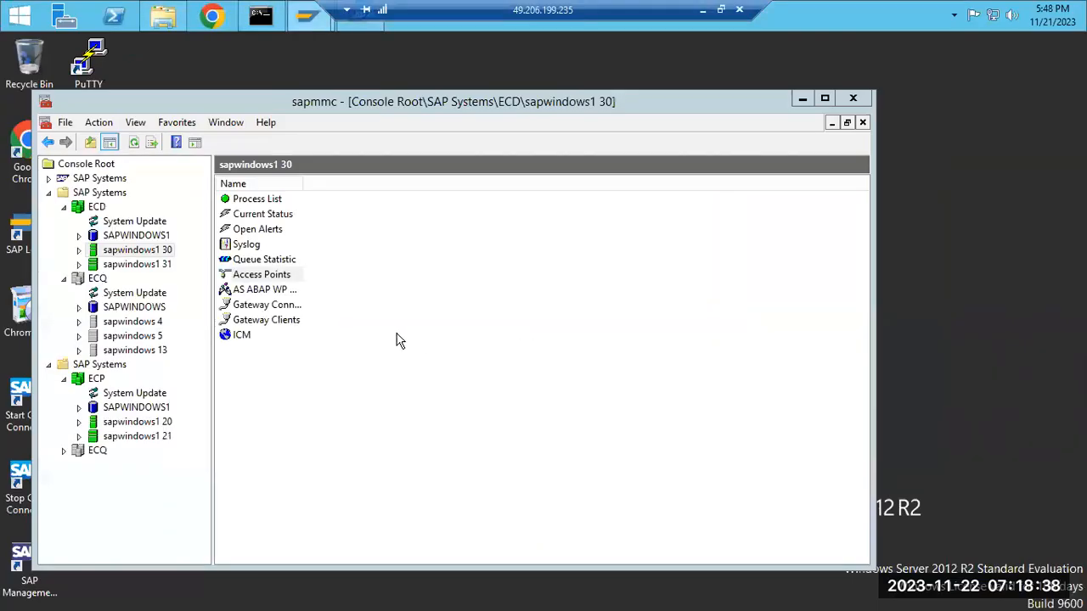
click(802, 98)
- Review SAP Release Information for kernel 754, then go back to the ECD instance list
mouse_move(308, 20)
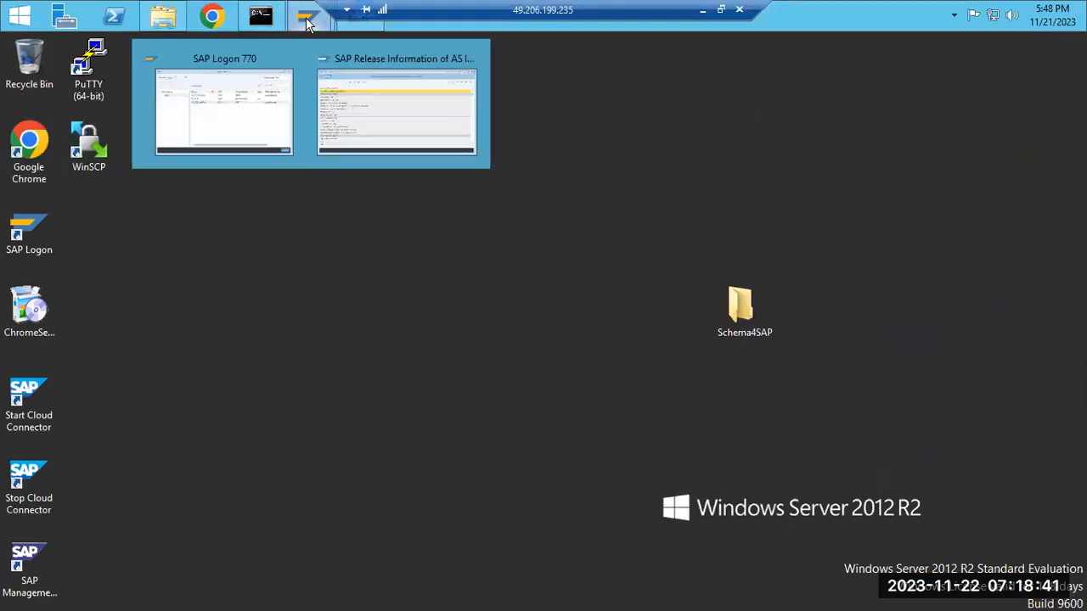
click(361, 100)
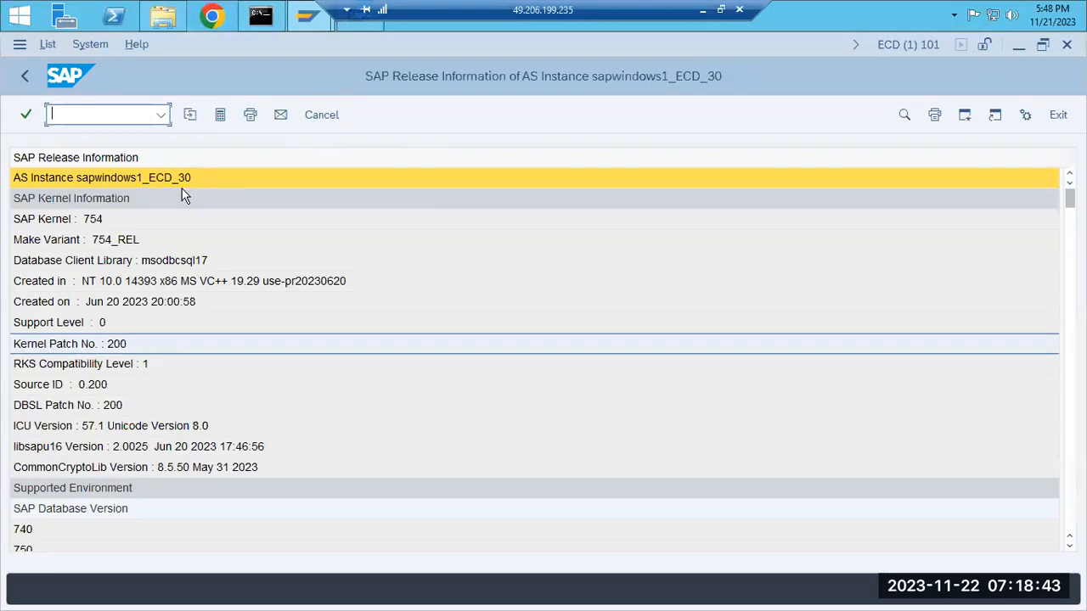
click(95, 224)
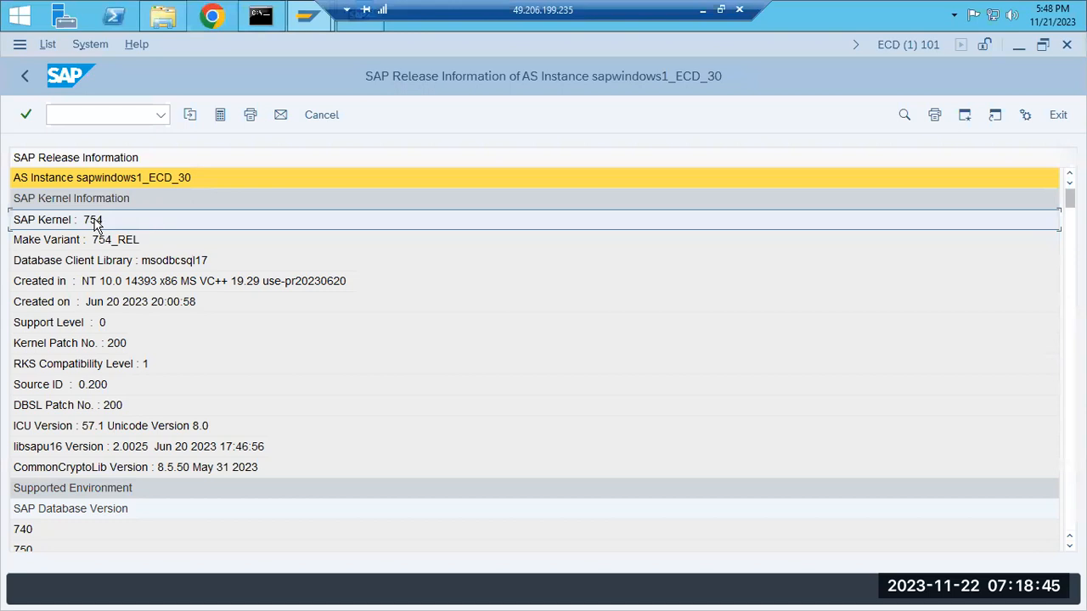
scroll(161, 315, down, 4)
scroll(153, 298, up, 4)
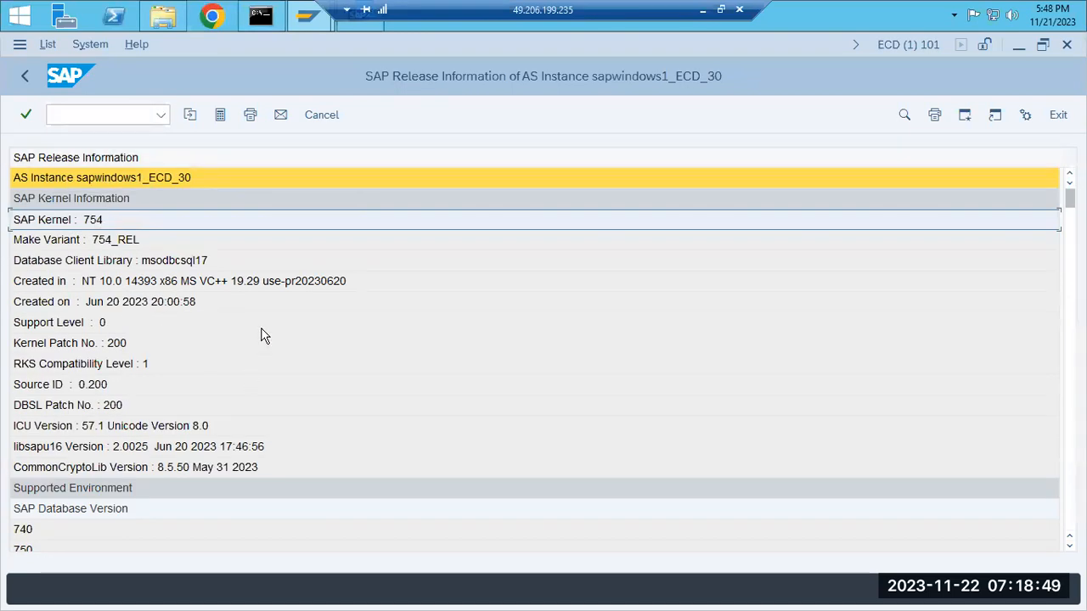
click(26, 79)
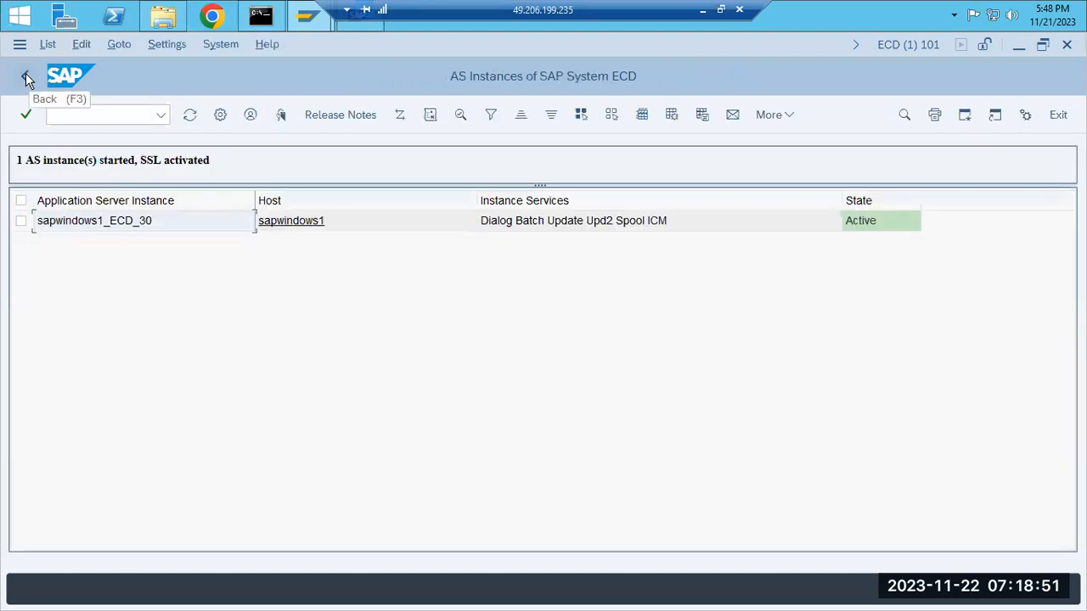
- Minimize the SAP window, then restore and close the administrator Command Prompt
click(1022, 47)
mouse_move(262, 20)
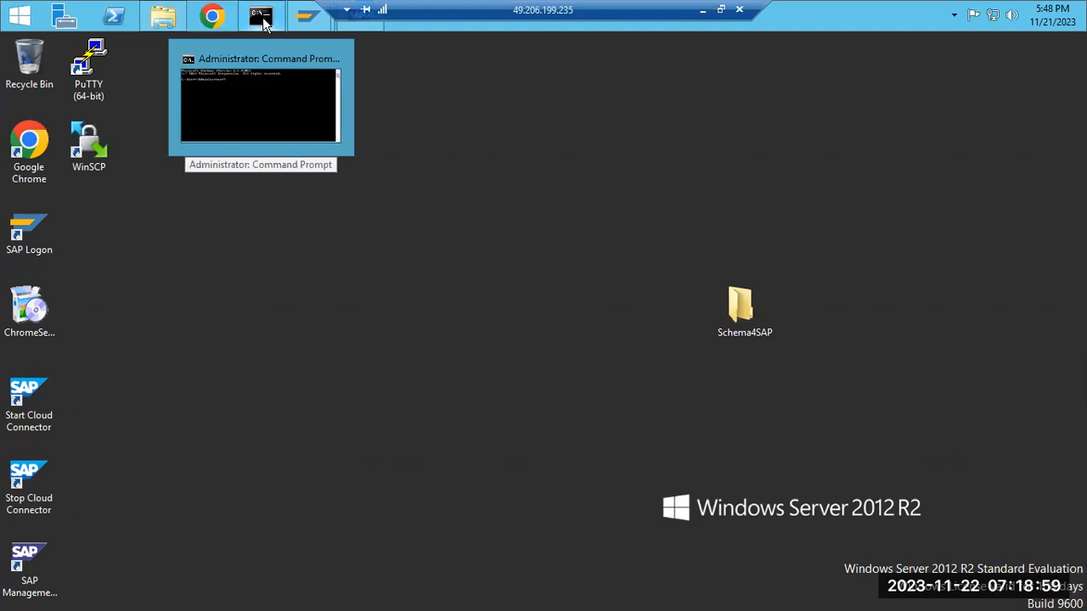
click(263, 19)
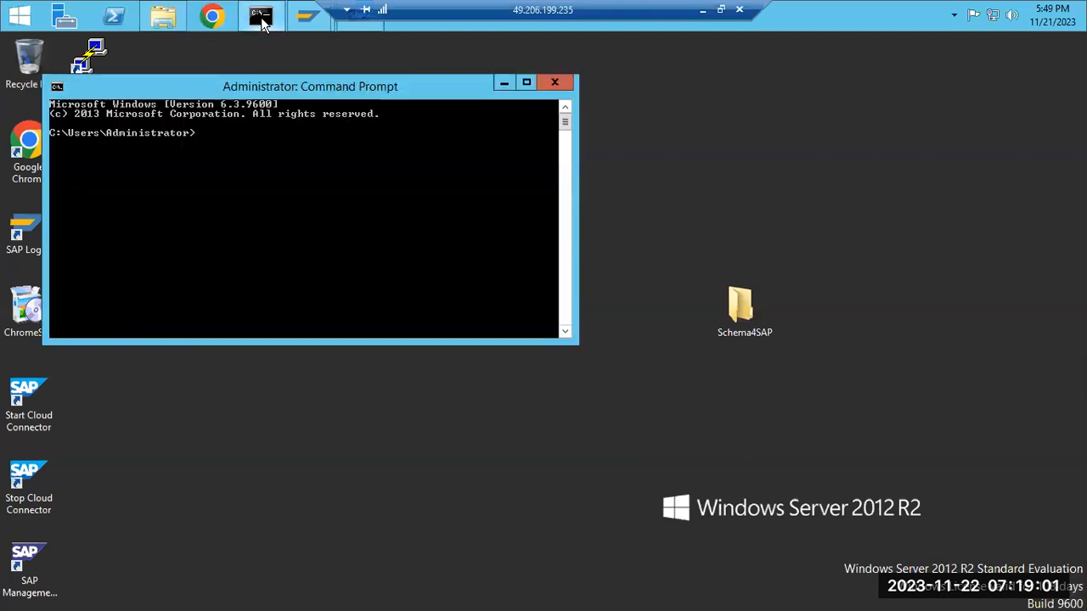
click(555, 83)
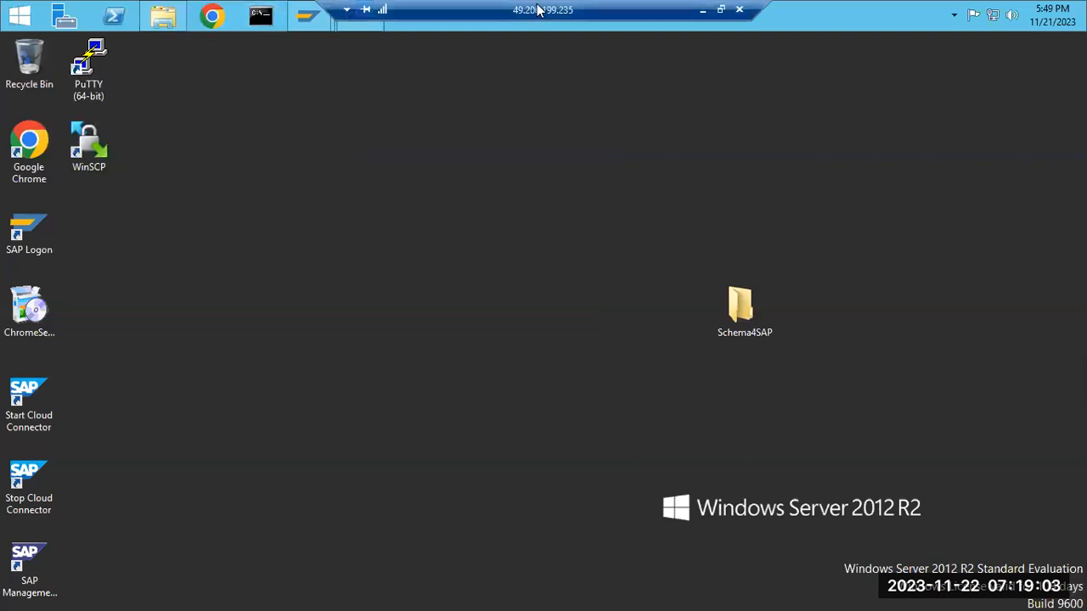
- Open the Kernal_754_14112023 folder and find the SAPEXE and SAPEXEDB SAR archives
mouse_move(321, 26)
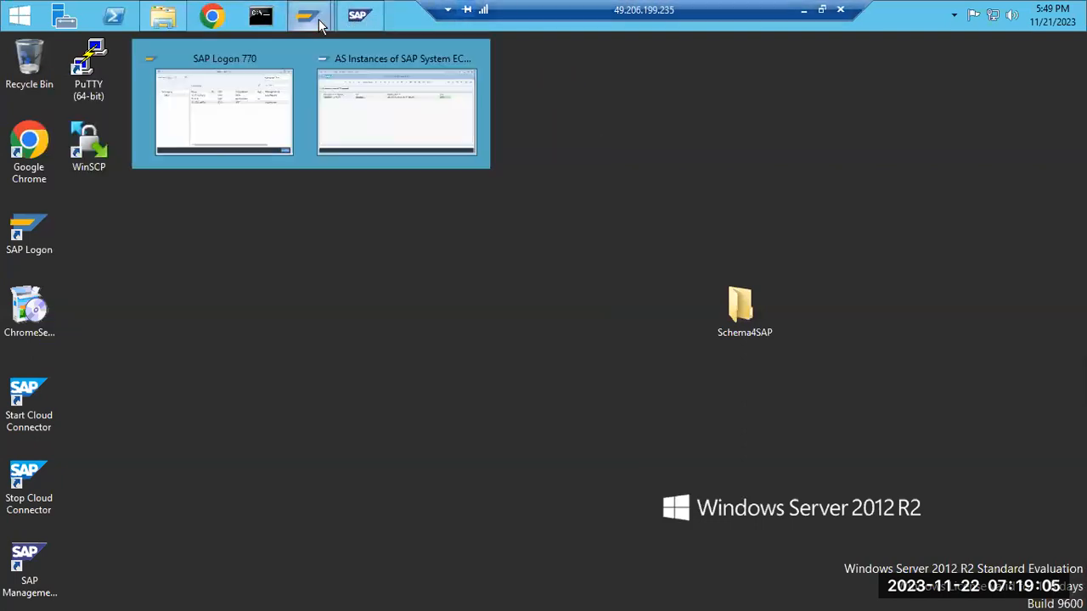
click(163, 17)
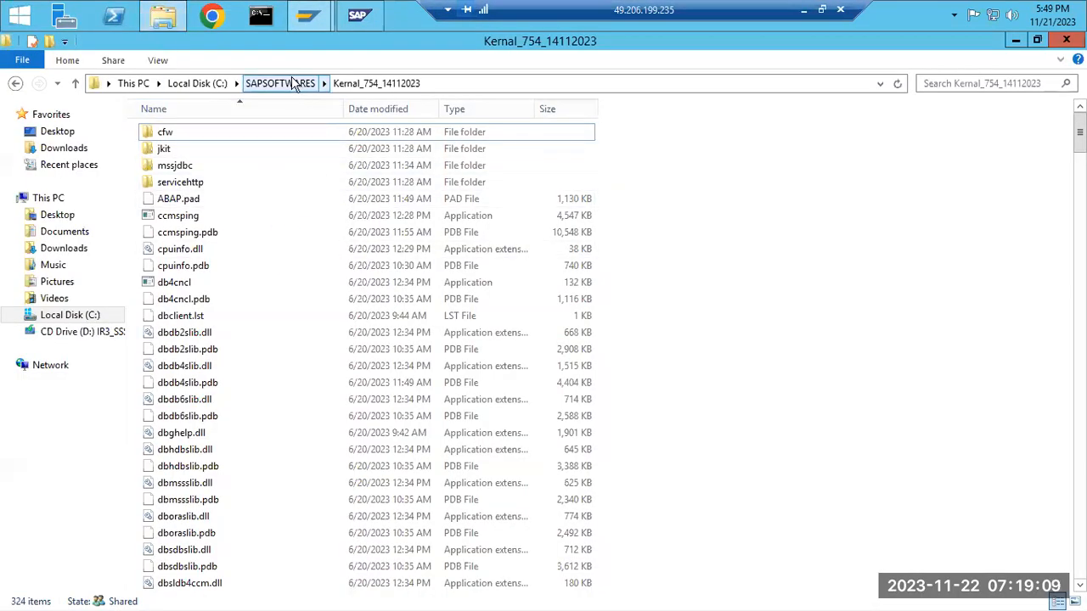
scroll(259, 399, down, 20)
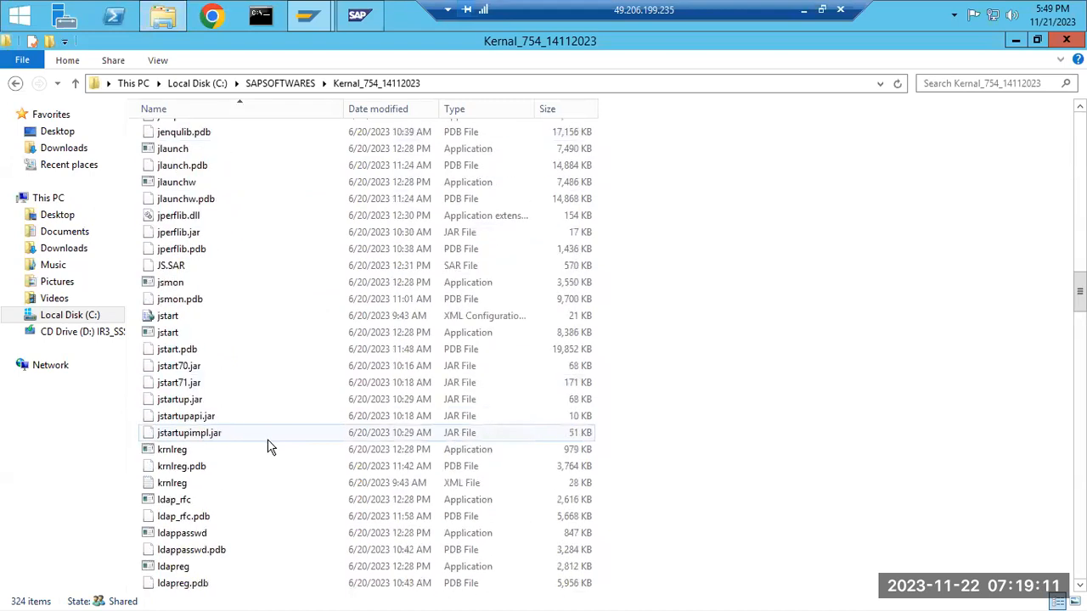
scroll(267, 447, down, 20)
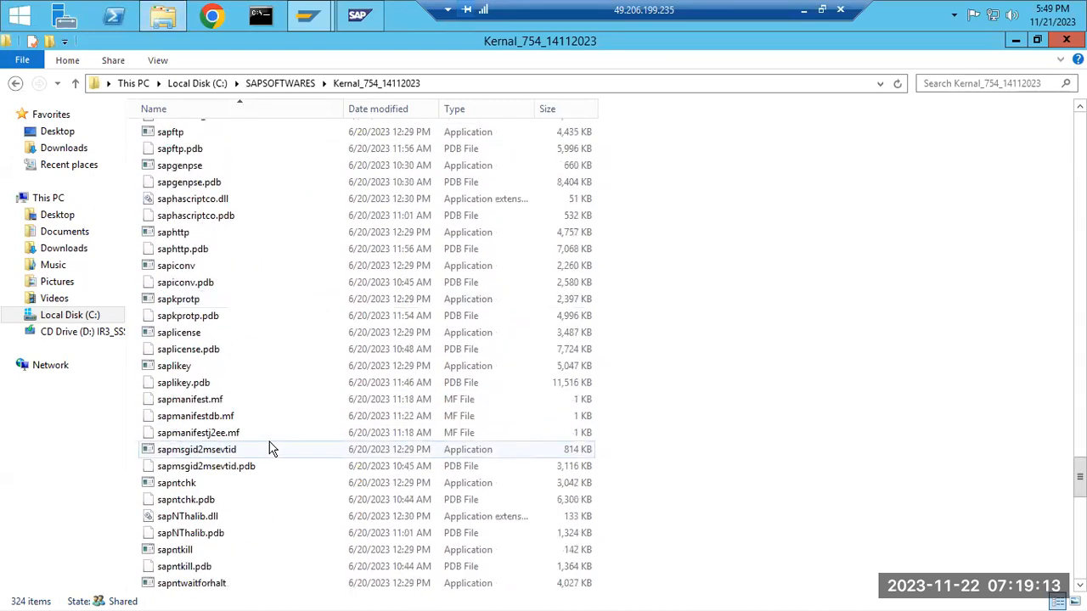
scroll(270, 450, up, 3)
click(203, 212)
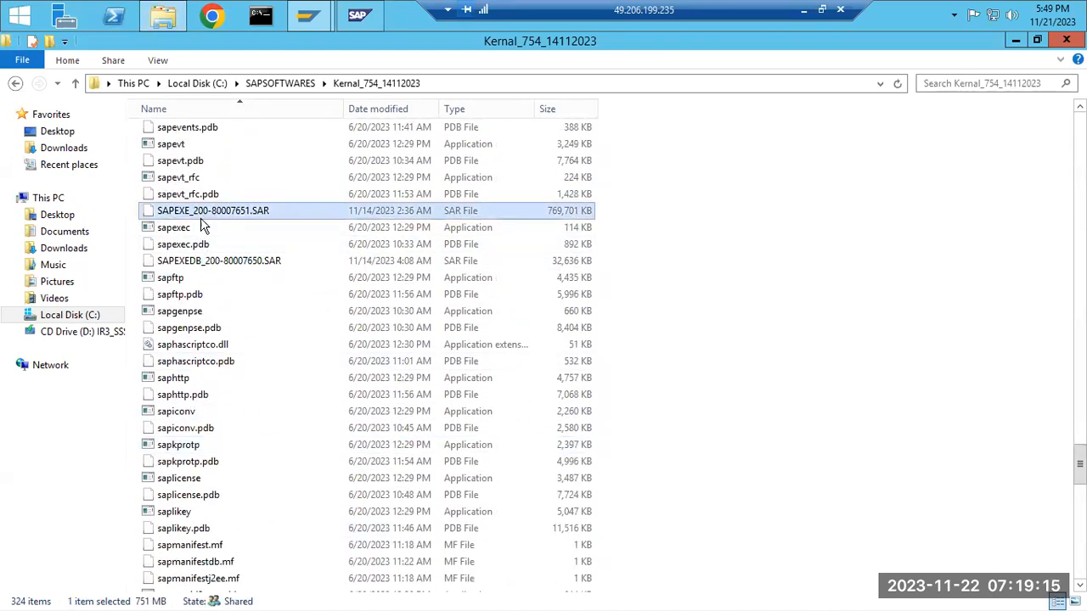
click(237, 259)
click(184, 331)
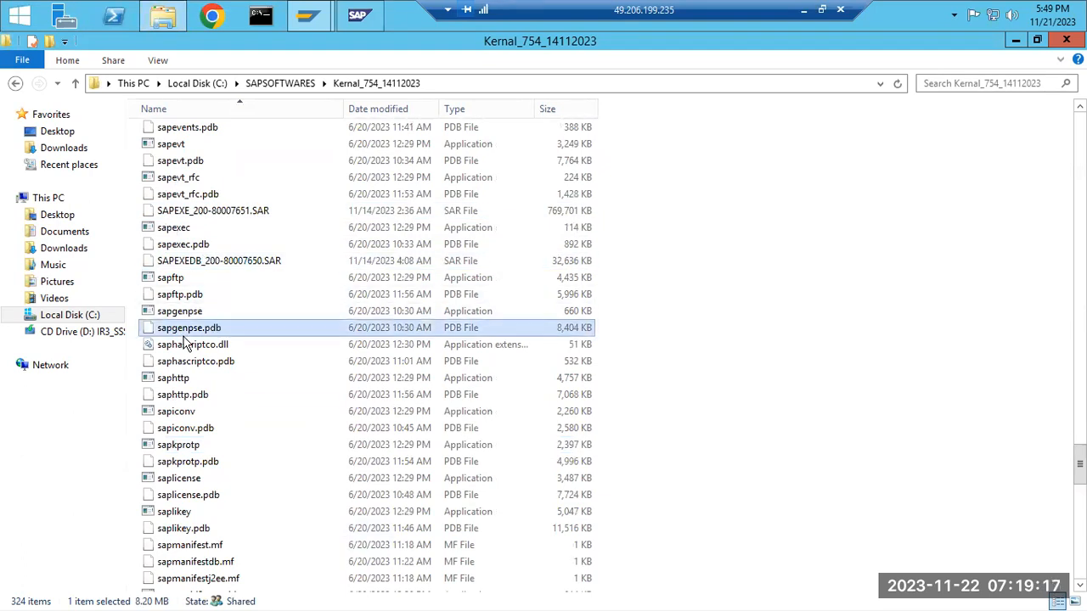
- Permanently delete all 322 files except SAPEXE_200-80007651.SAR and SAPEXEDB_200-80007650.SAR, then go up to SAPSOFTWARES
key(ctrl+a)
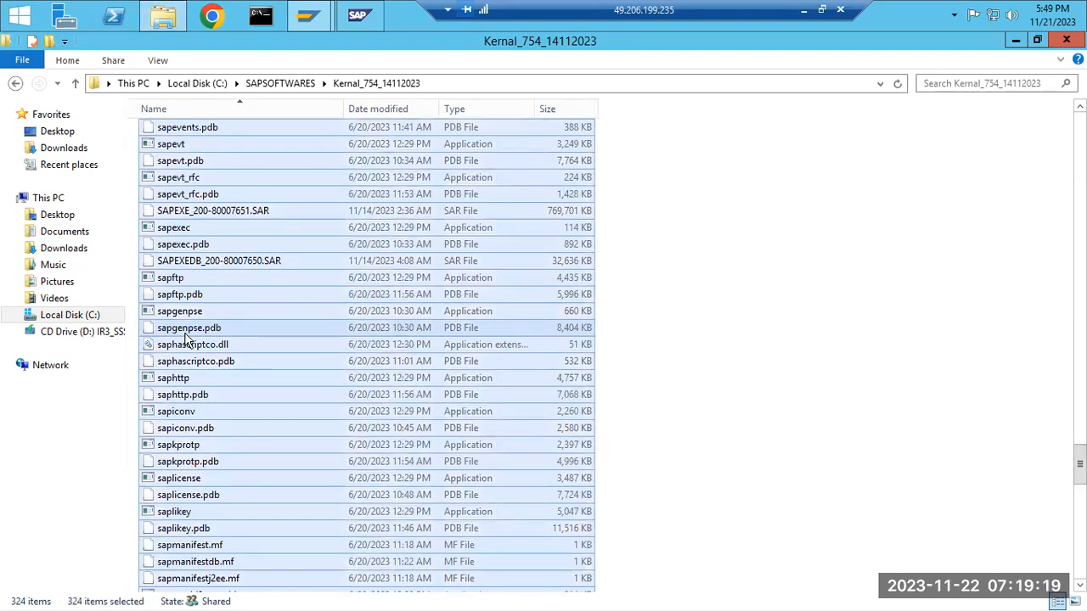
ctrl+click(183, 262)
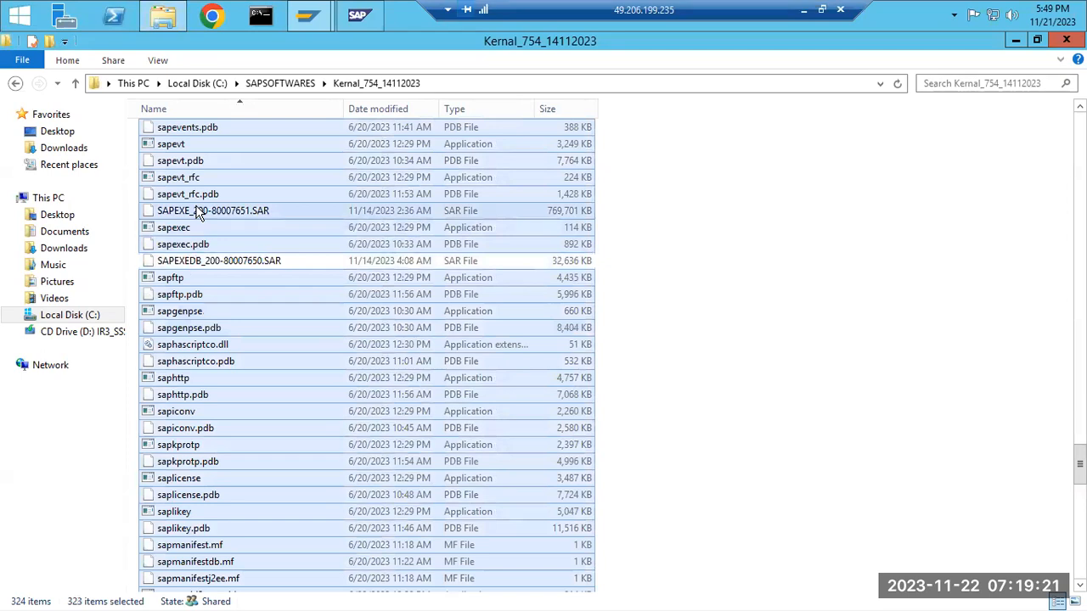
ctrl+click(197, 212)
key(shift+Delete)
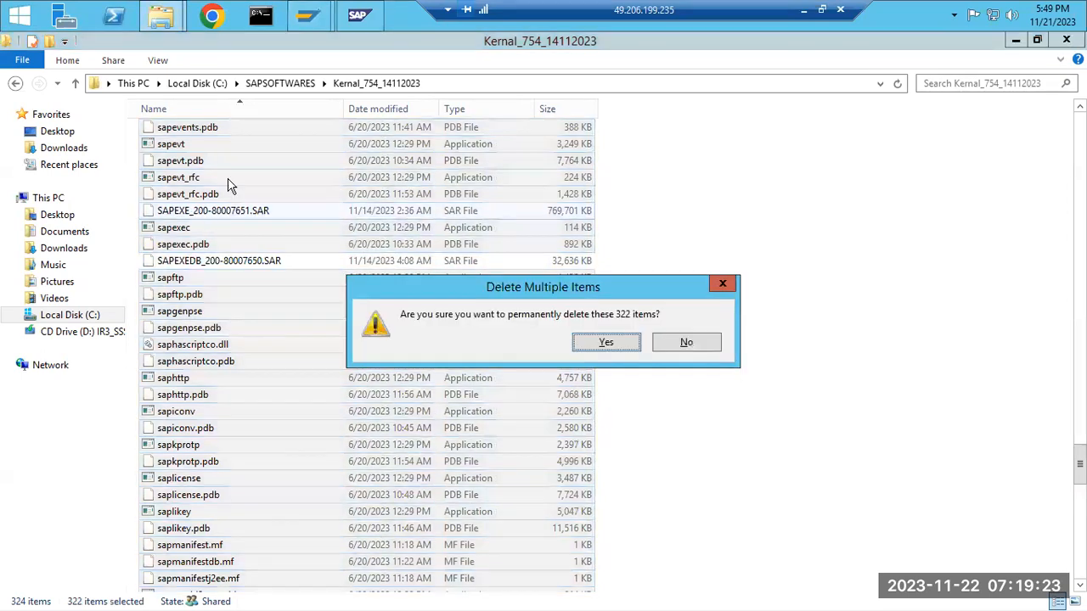
click(582, 344)
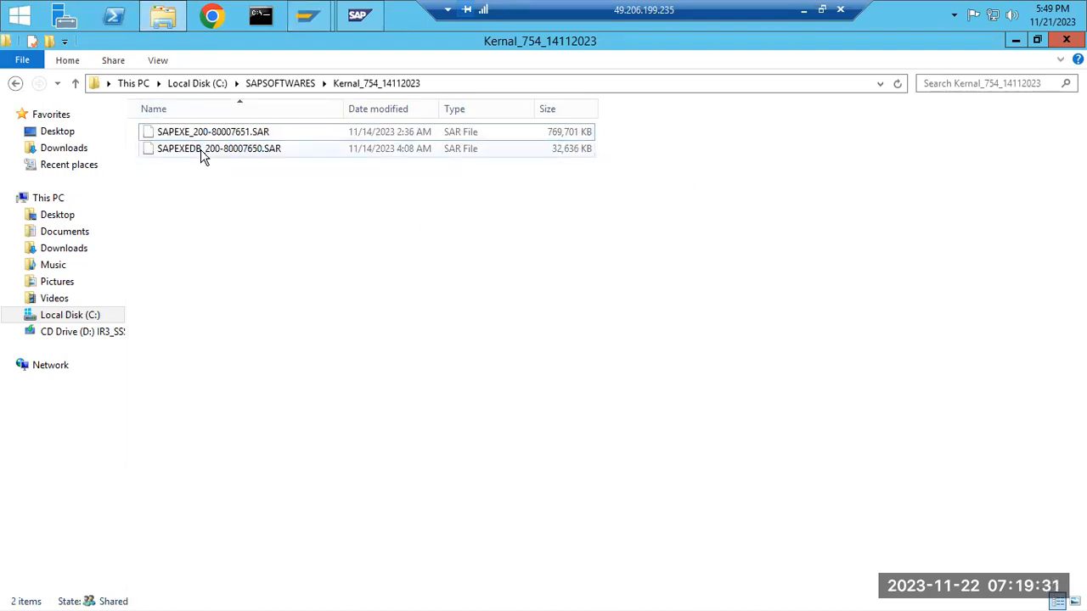
click(279, 83)
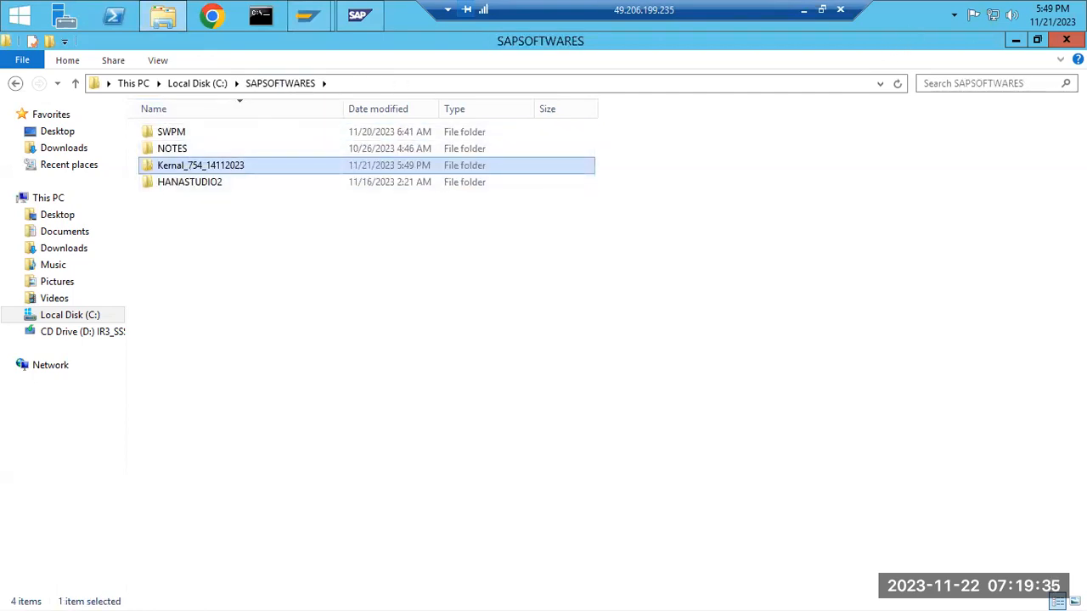
- Close the SAPSOFTWARES window and go from SAP Service Marketplace to SAP for Me software downloads
click(1067, 40)
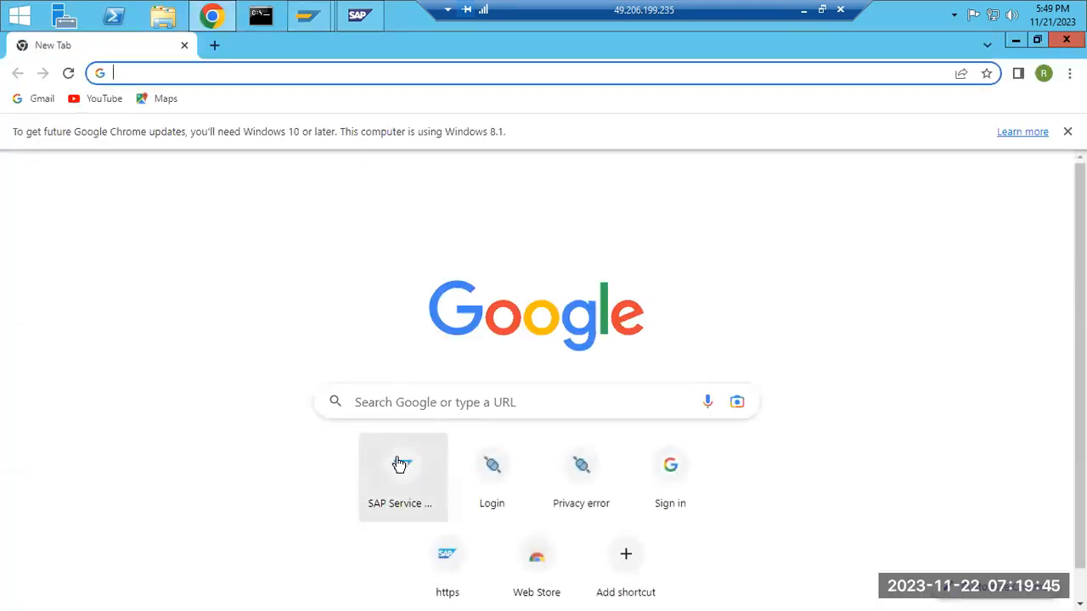
click(399, 465)
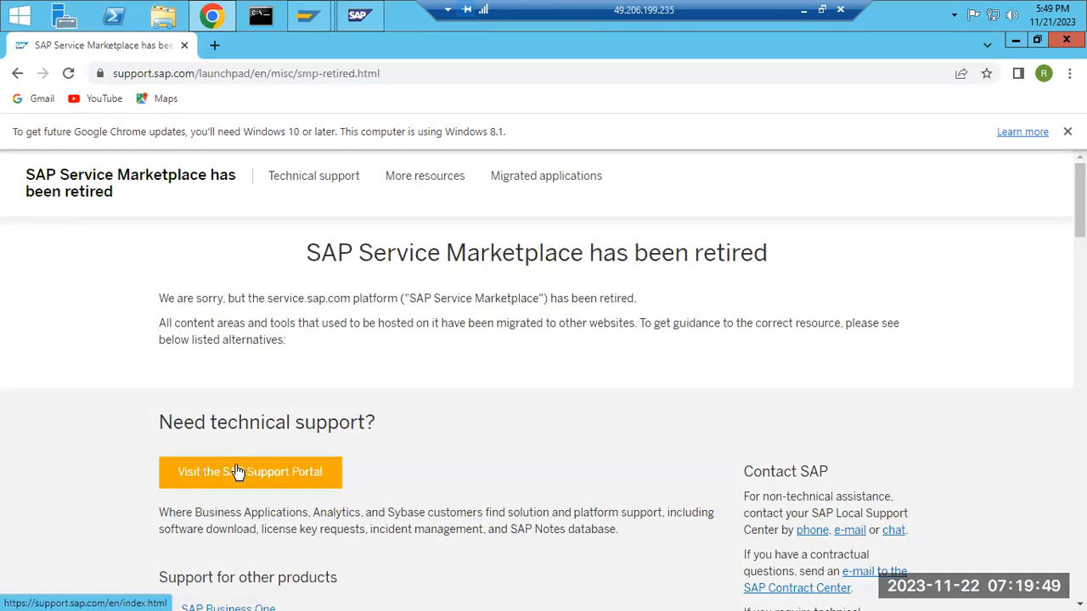
click(238, 472)
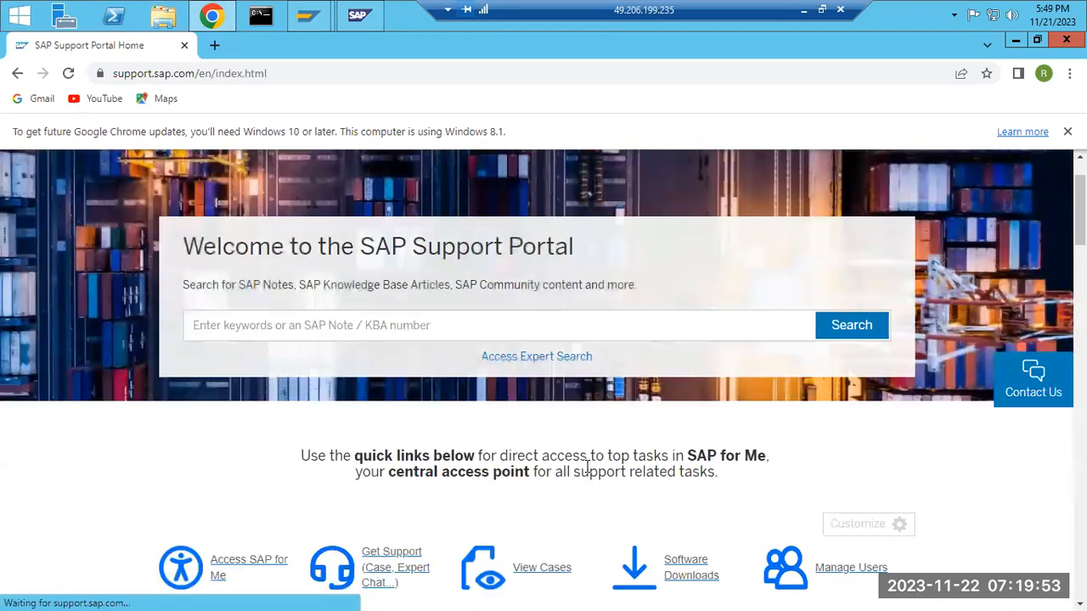
scroll(587, 467, down, 1)
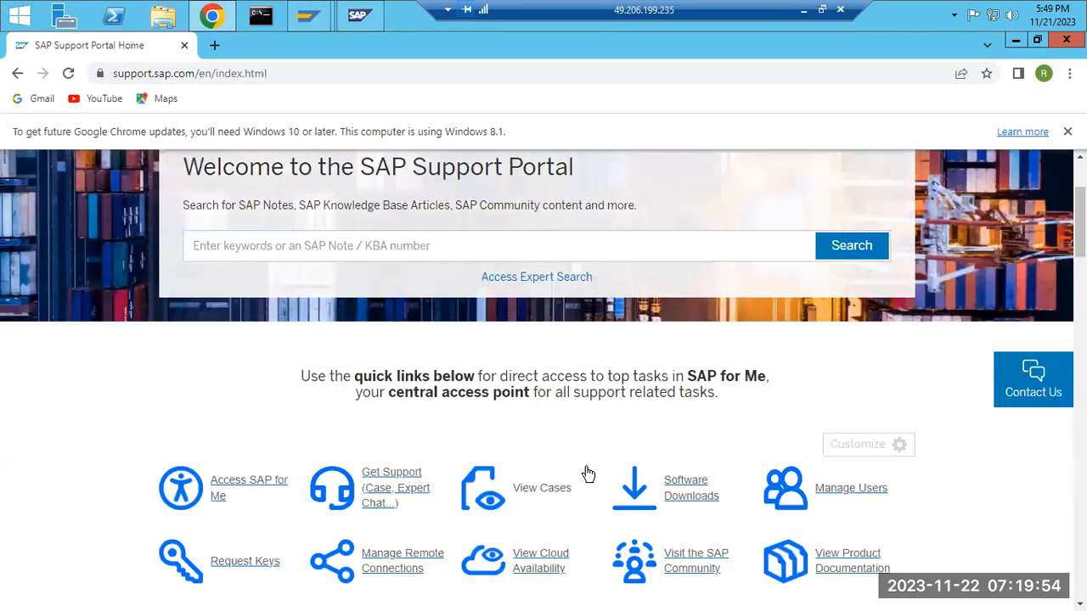
click(694, 489)
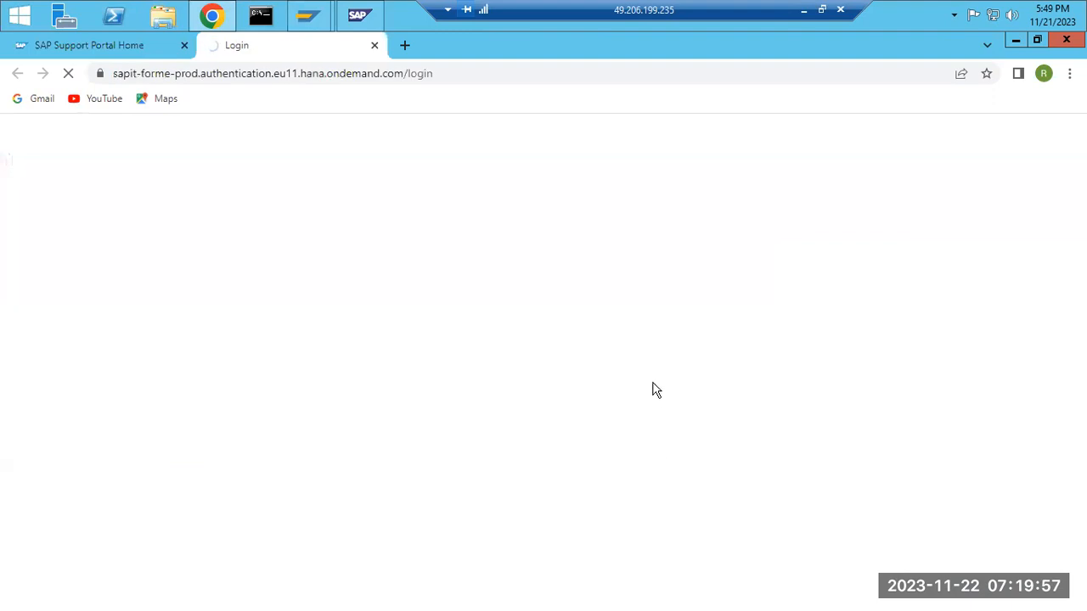
- Show Support Packages & Patches and list products starting with K from the alphabetical index
click(802, 10)
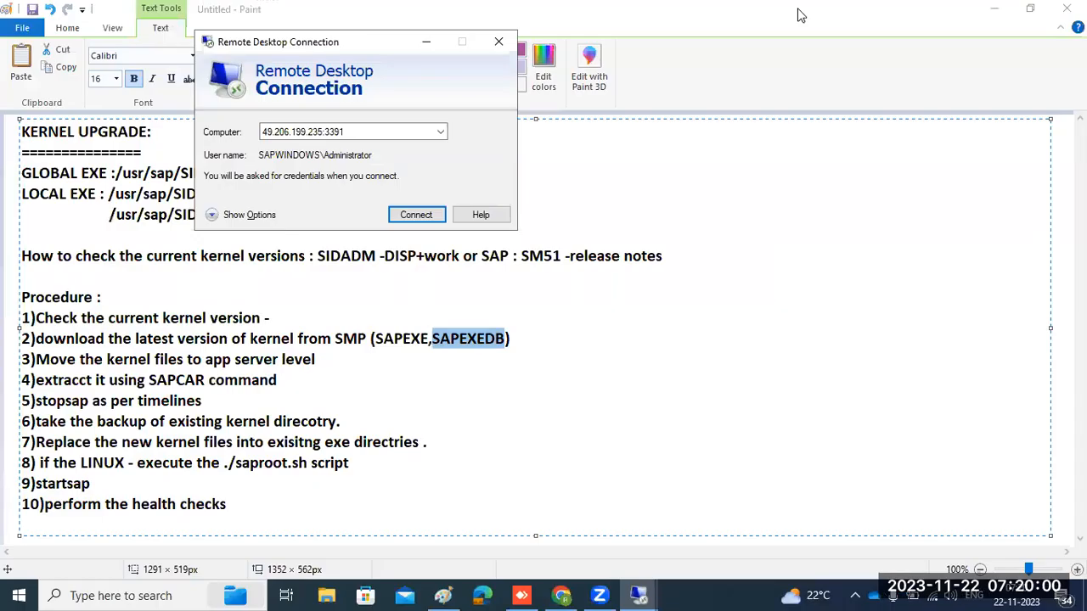
click(497, 44)
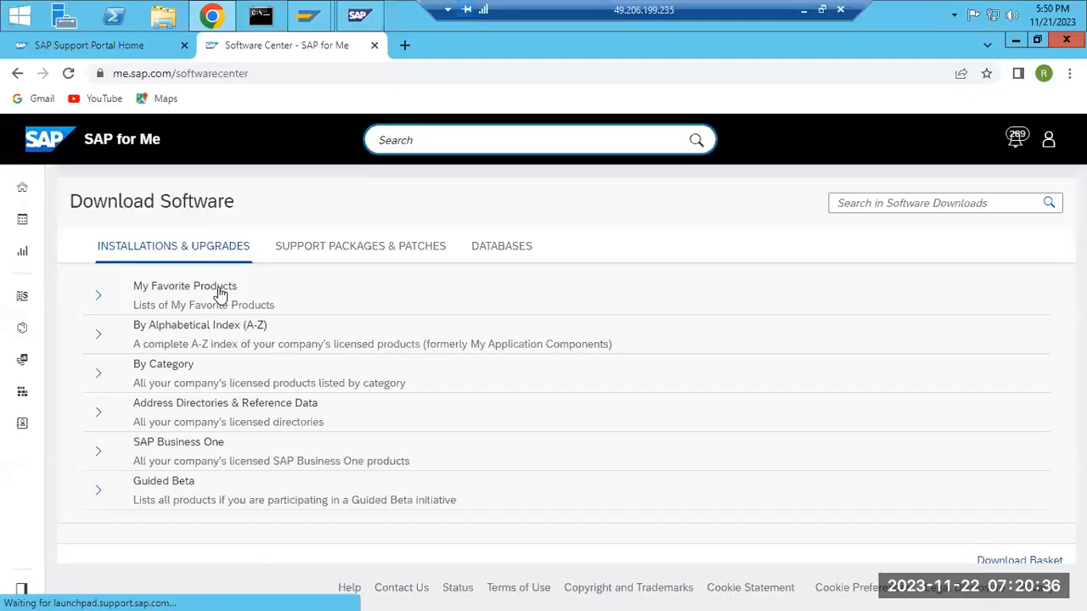
click(331, 248)
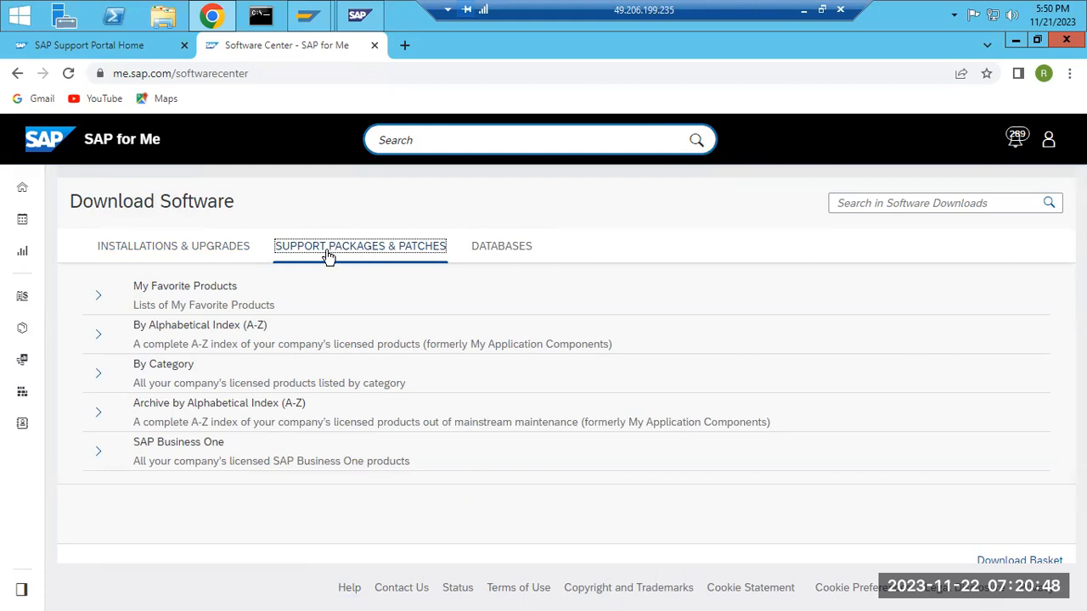
click(328, 254)
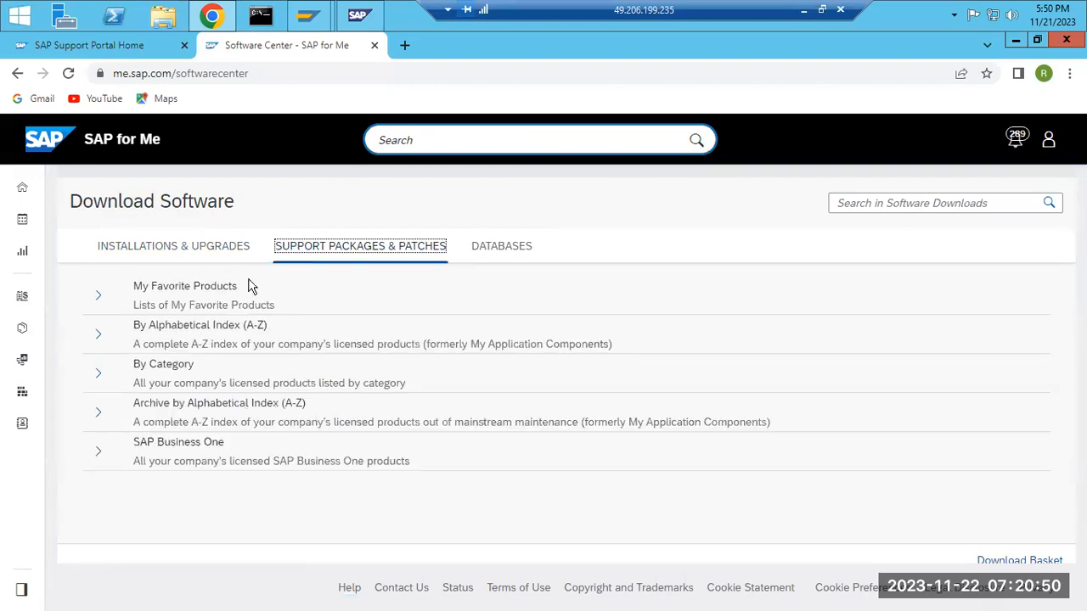
click(108, 342)
scroll(262, 394, down, 4)
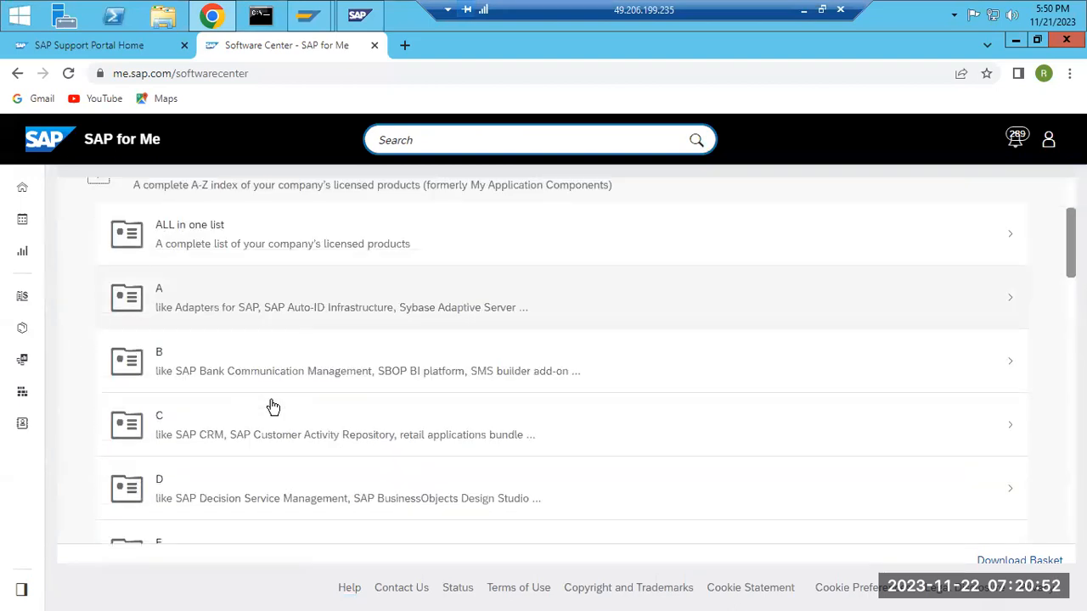
scroll(272, 406, down, 4)
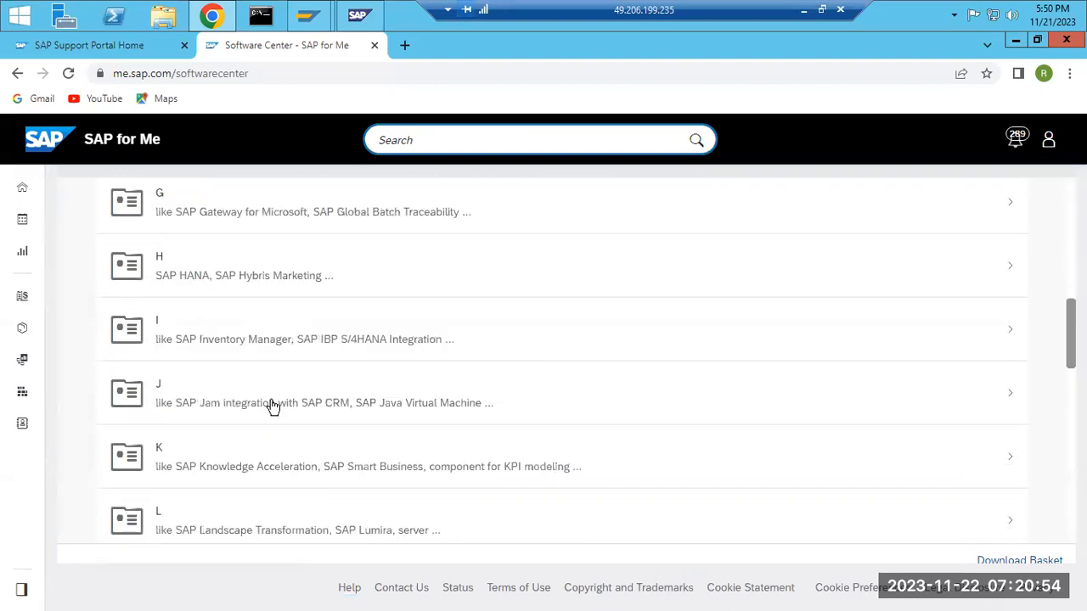
click(250, 467)
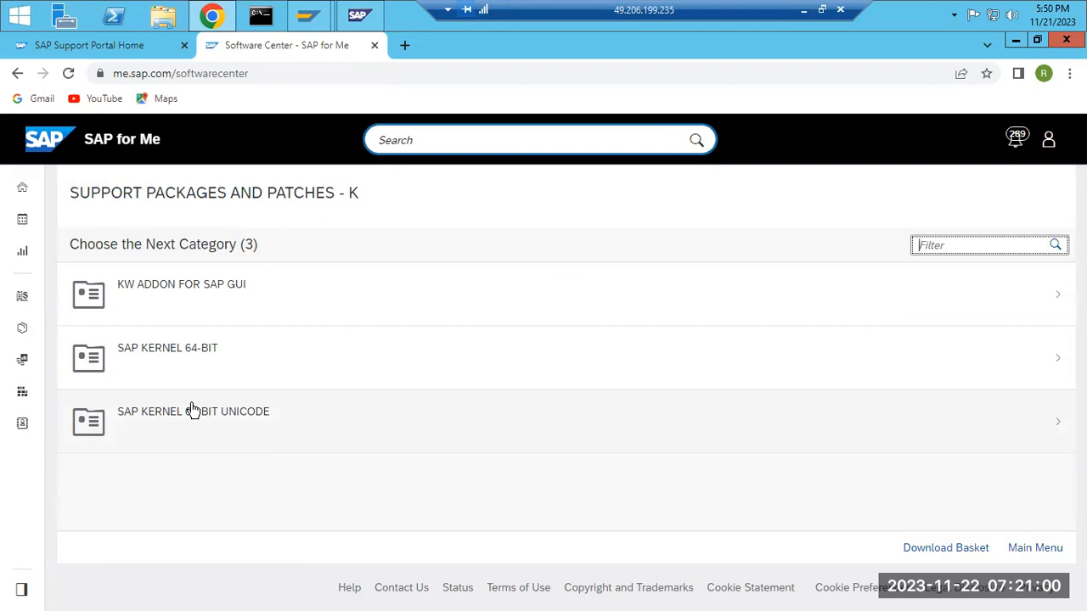
- View the ECD instance's release notes in SAP GUI showing kernel 754 patch 200, then return to SAP for Me
mouse_move(308, 17)
click(342, 93)
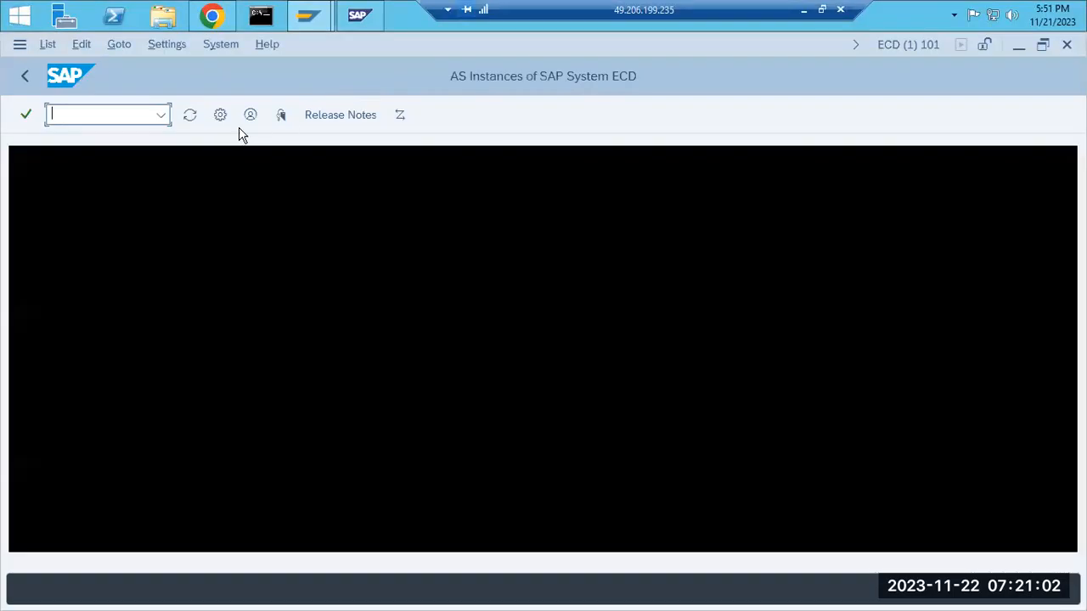
click(319, 119)
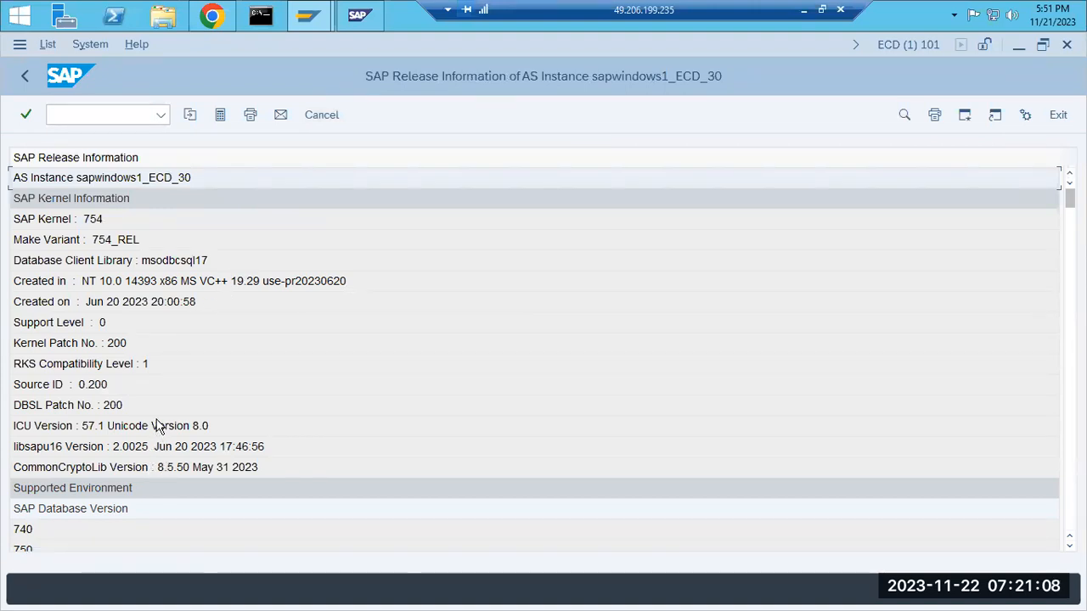
scroll(163, 335, down, 1)
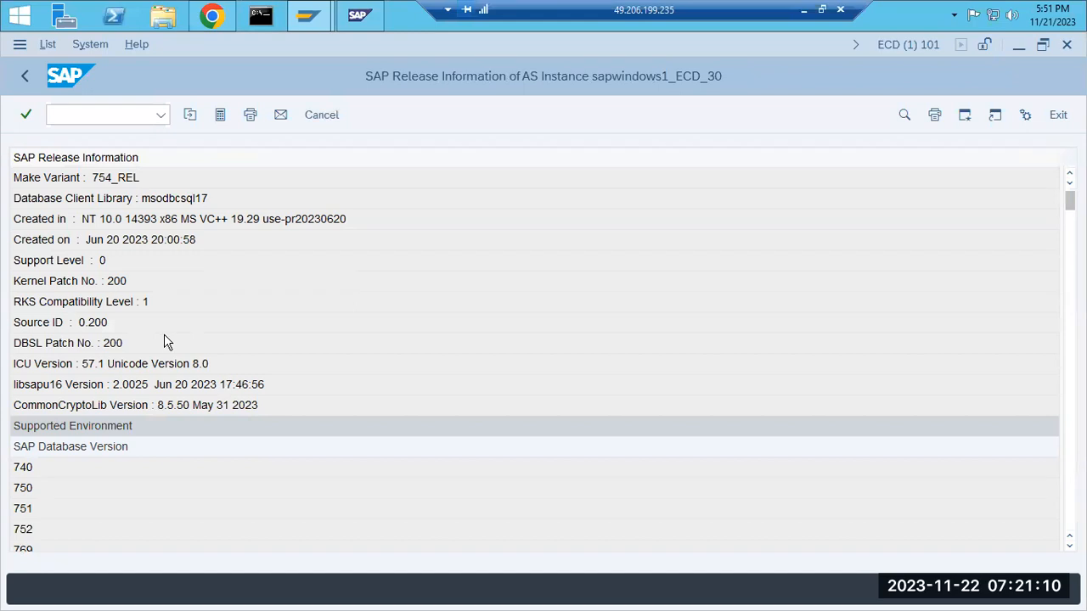
scroll(164, 334, down, 11)
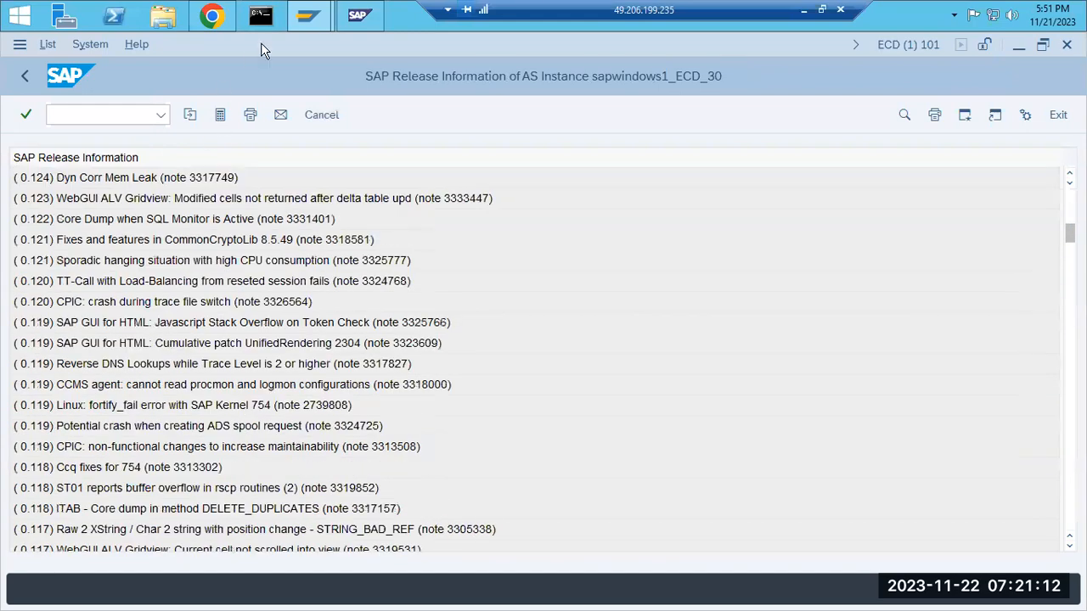
click(213, 15)
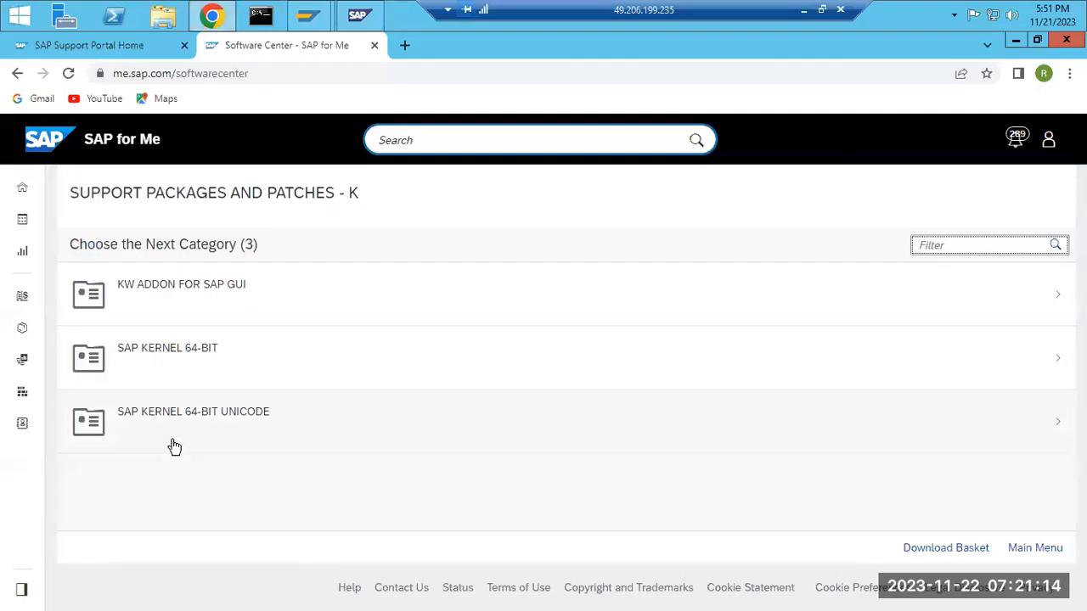
- Open SAP KERNEL 64-BIT UNICODE and scroll its downloads to the 7.53 and 7.54 versions
click(176, 431)
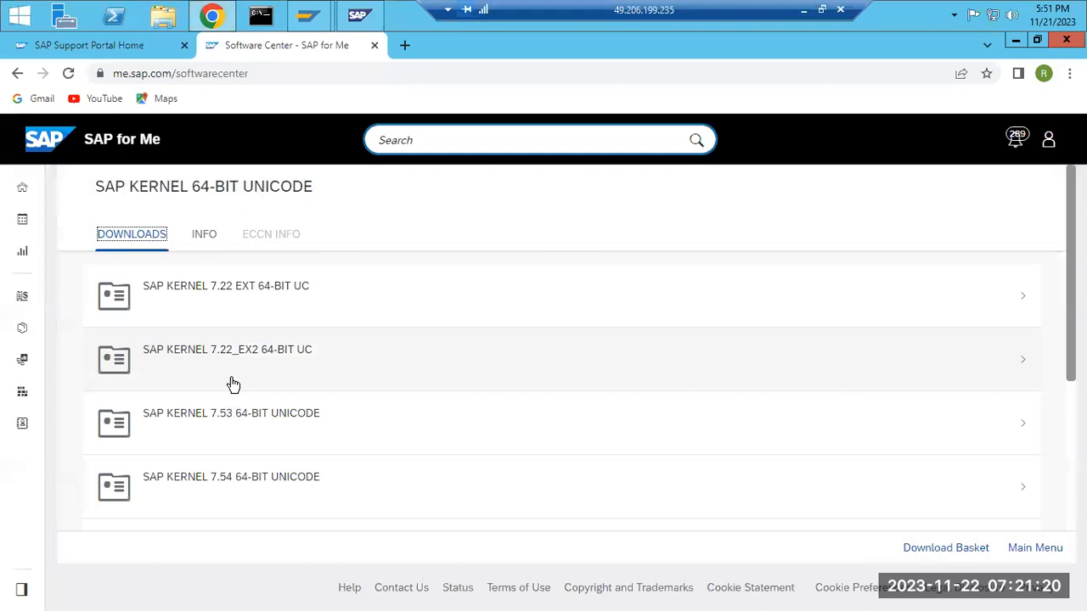
scroll(232, 425, down, 2)
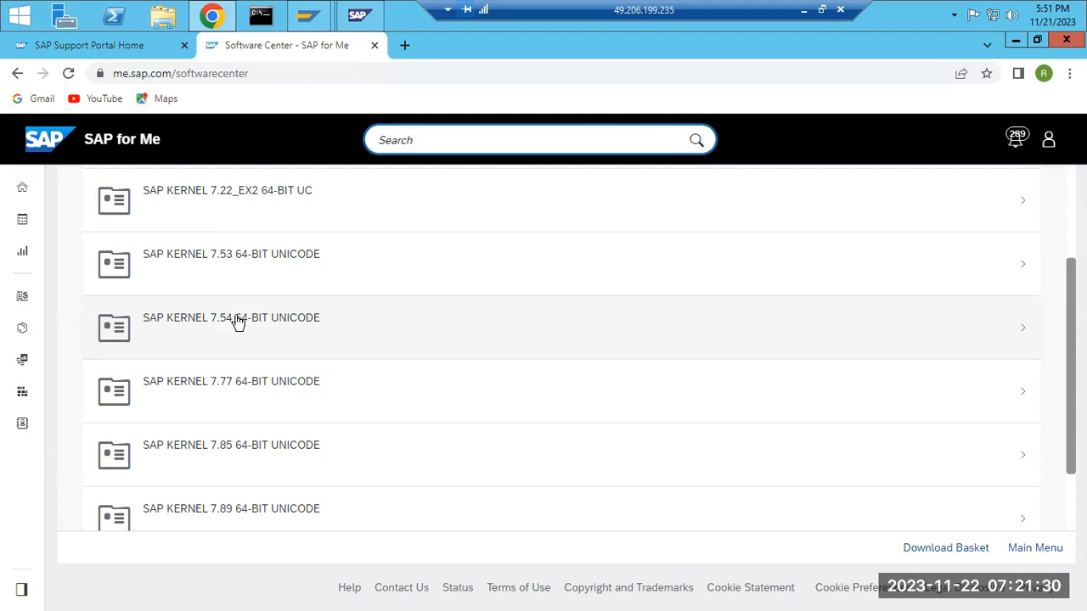
- Close the SAP GUI release information screen for the ECD instance
mouse_move(312, 30)
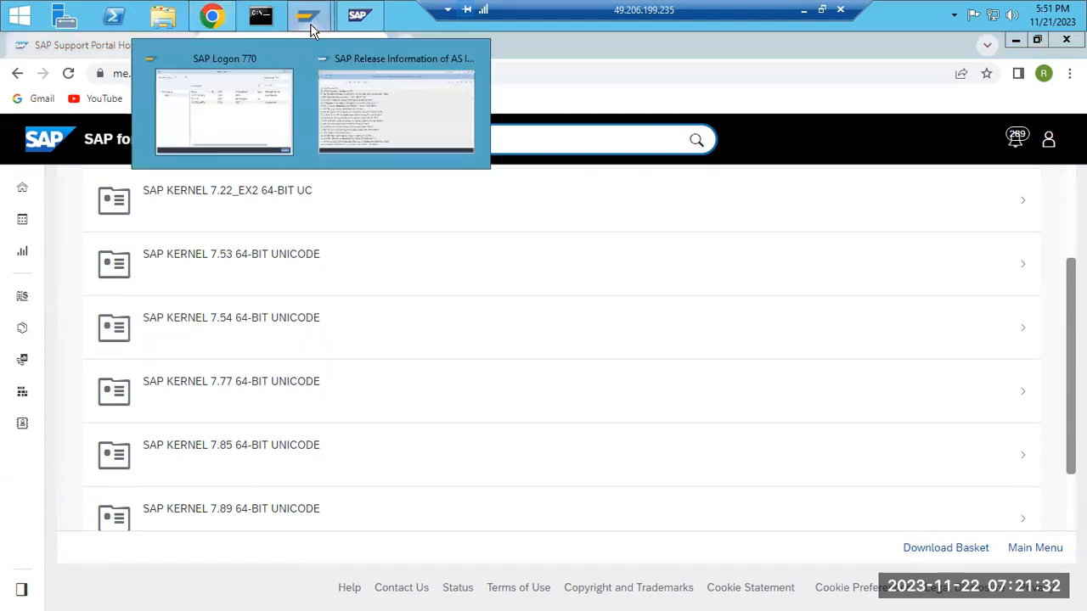
click(351, 114)
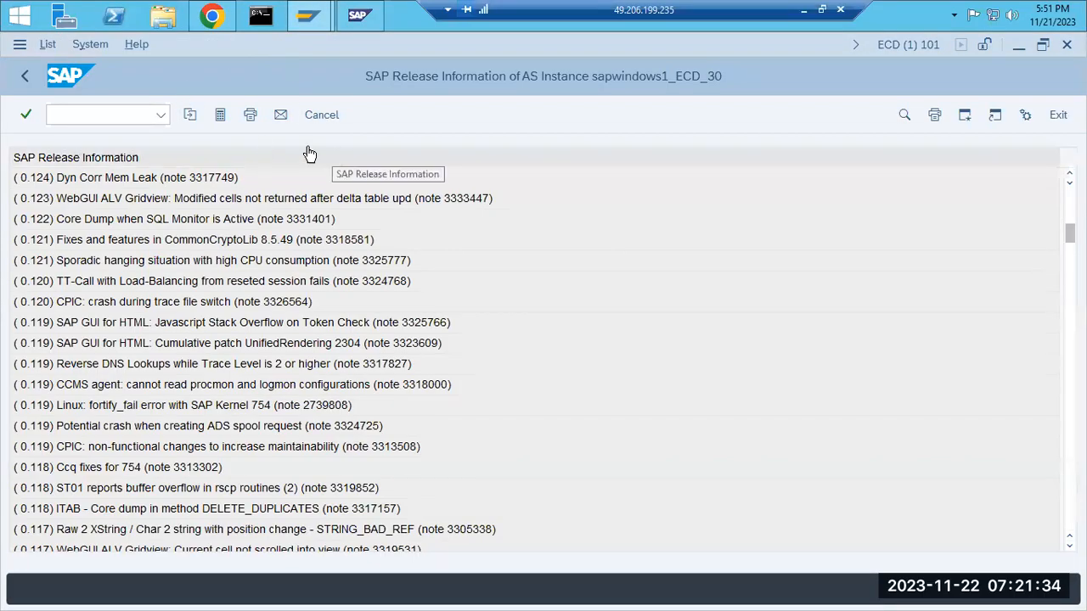
click(319, 116)
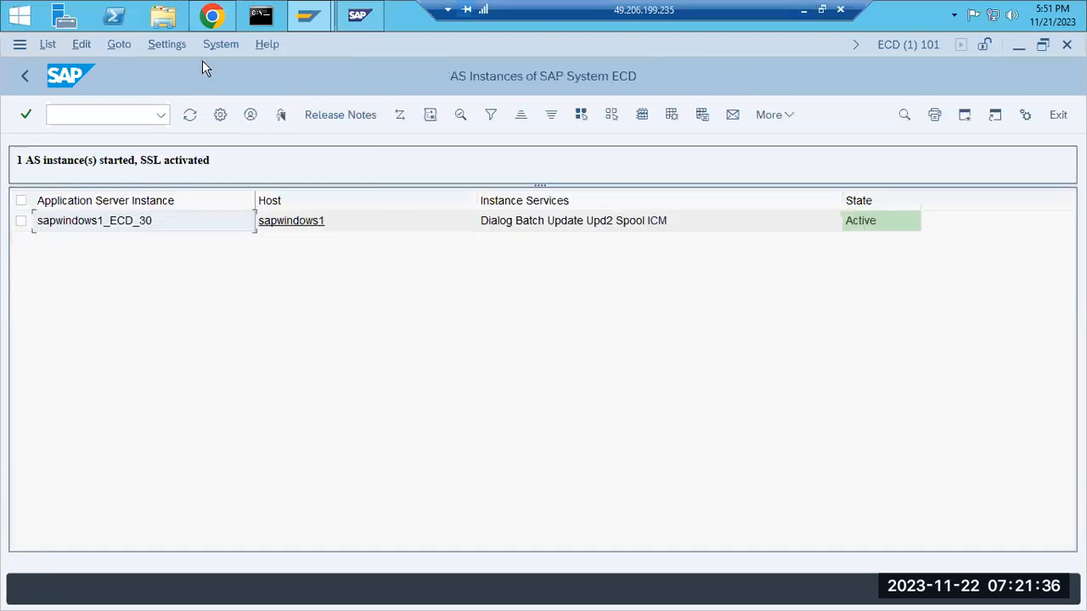
- Check System > Status installed software, confirming SAP_BASIS at release 750, and close the dialogs
click(220, 46)
click(251, 346)
click(484, 297)
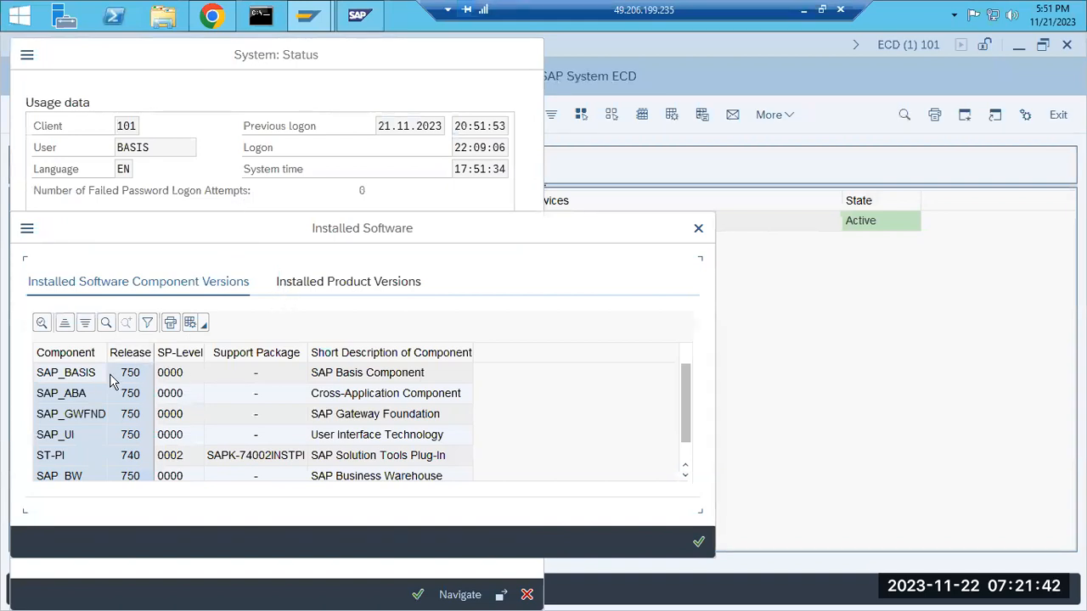
click(92, 380)
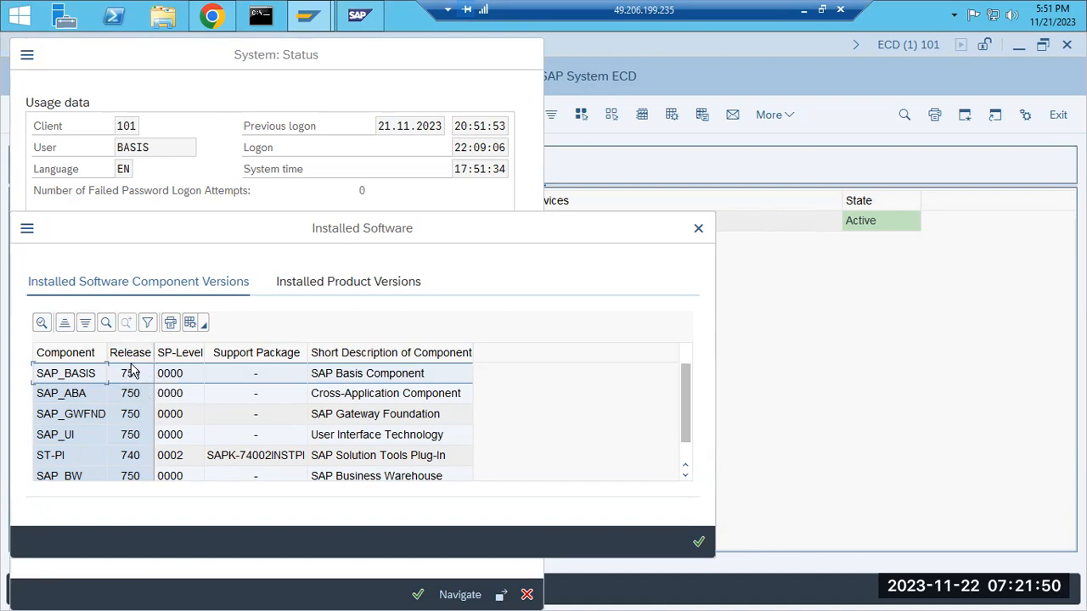
click(698, 541)
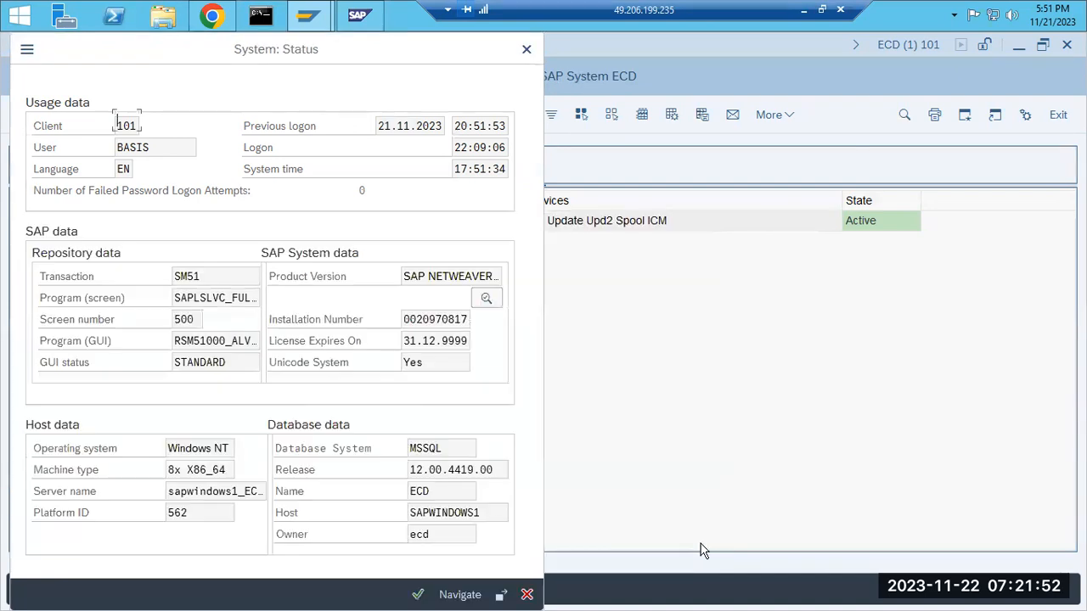
click(486, 292)
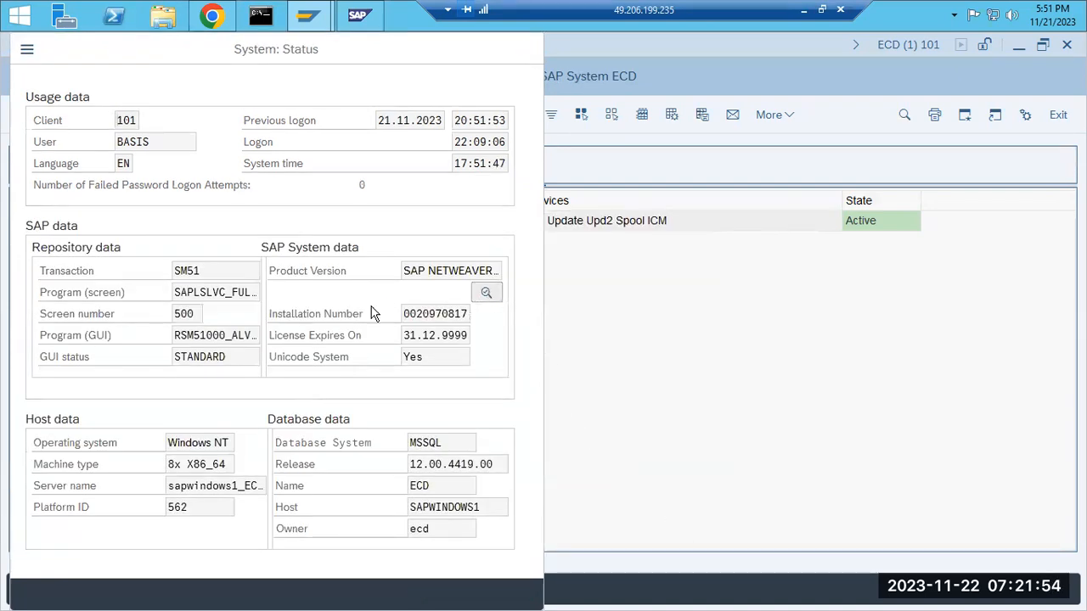
click(74, 378)
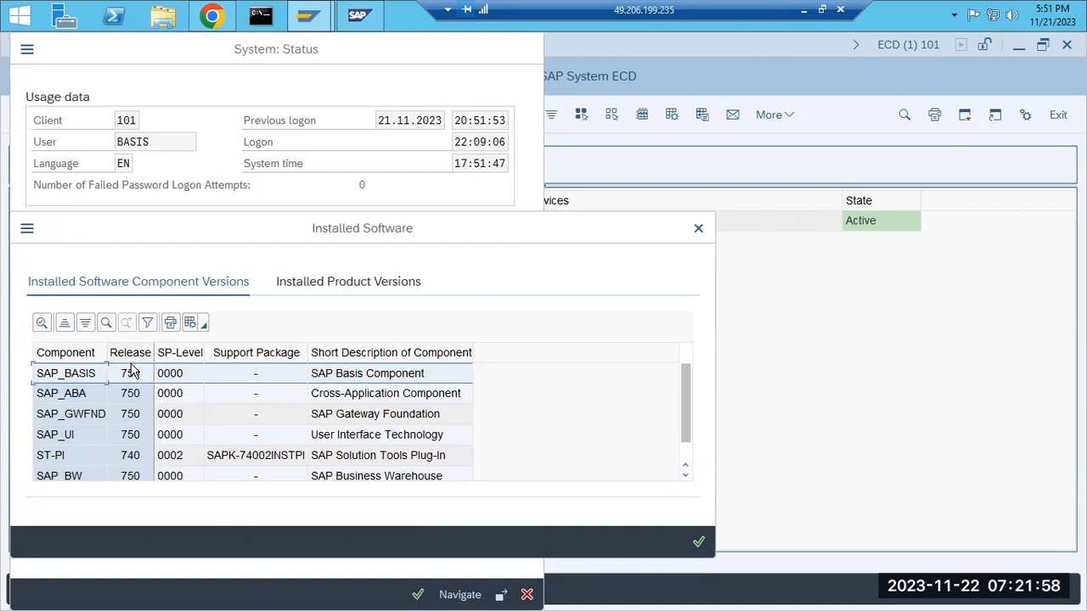
click(698, 542)
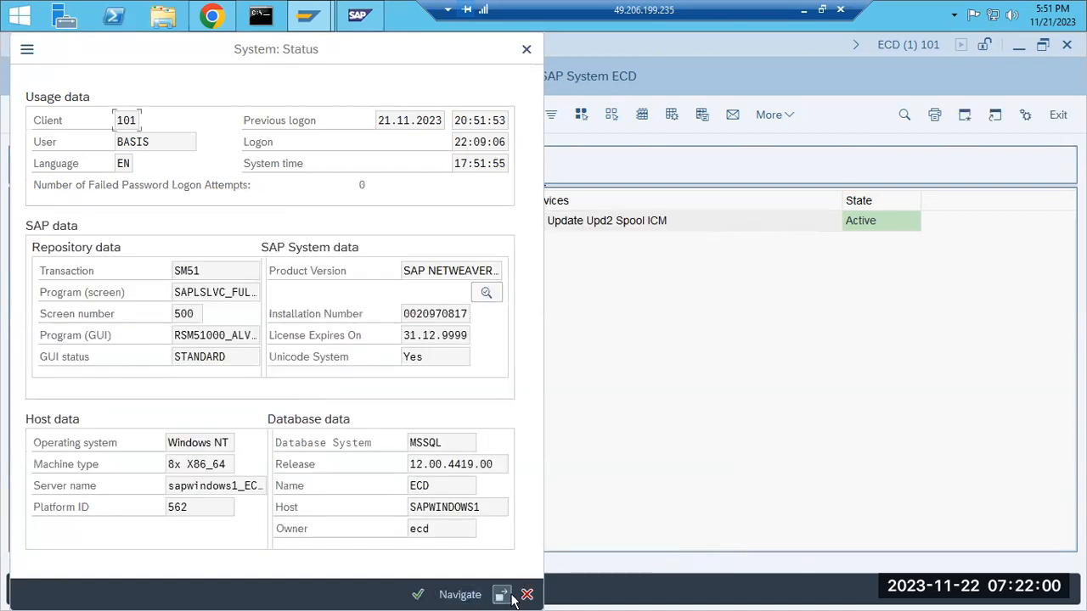
click(527, 595)
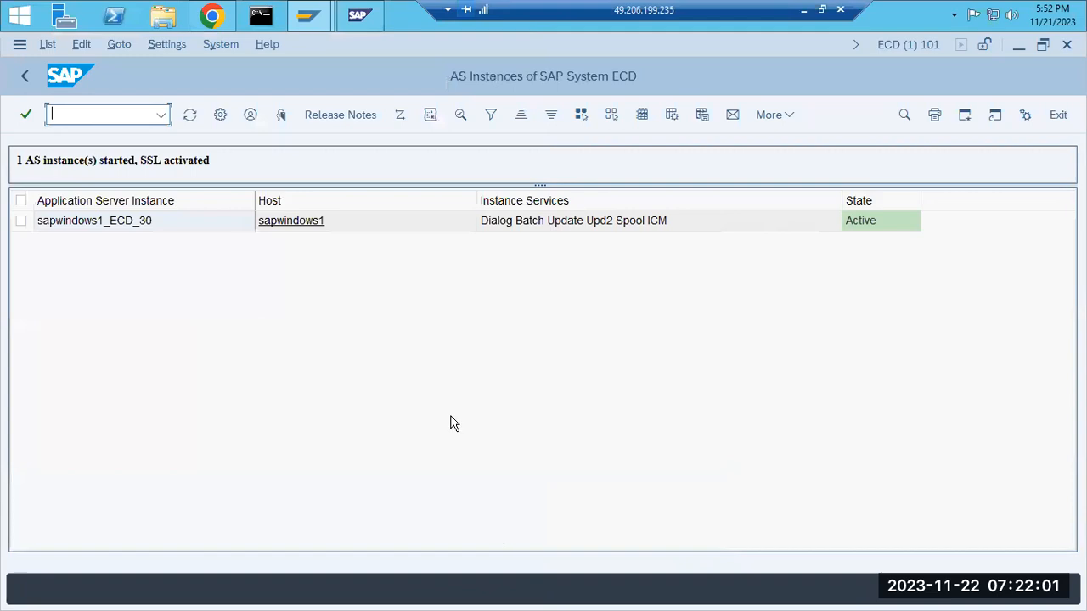
- Open SAP KERNEL 7.77 64-BIT UNICODE downloads and open SAPEXE_600-80004409.SAR content info in a new tab
click(229, 19)
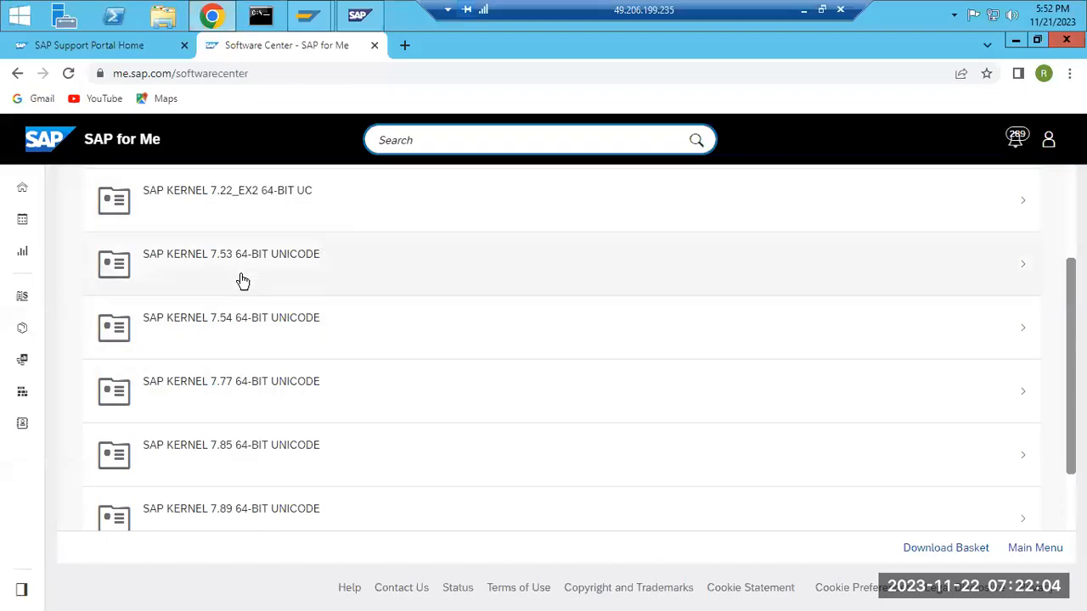
scroll(241, 340, down, 2)
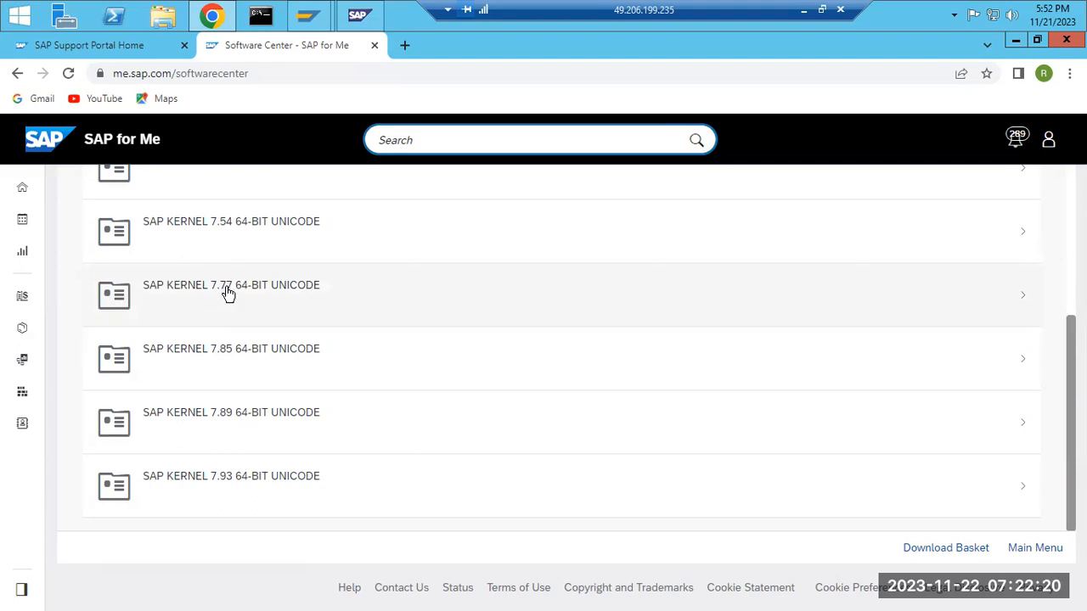
click(229, 293)
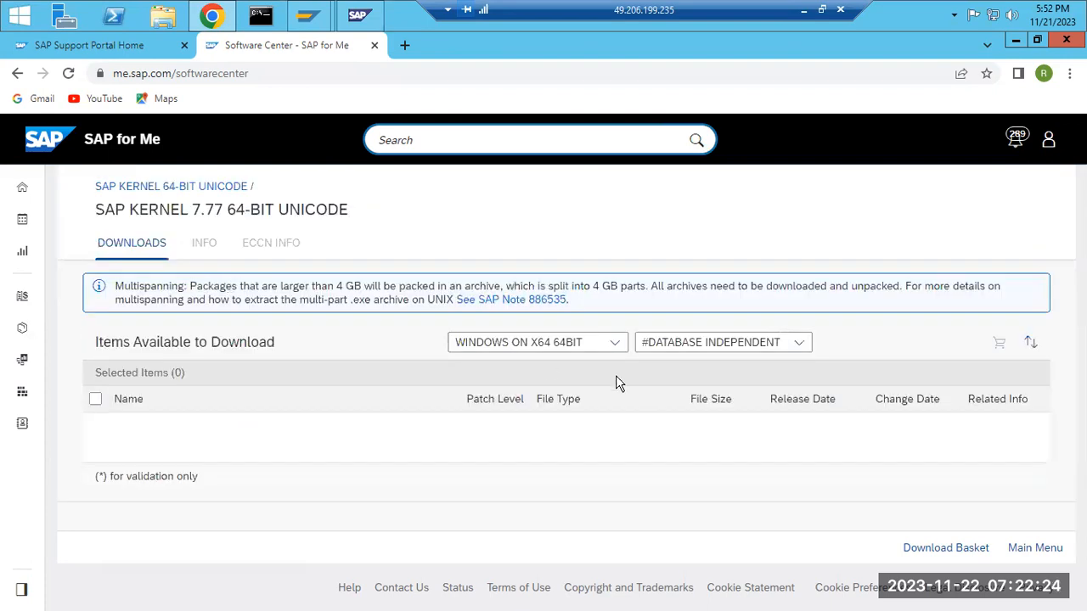
scroll(643, 420, down, 4)
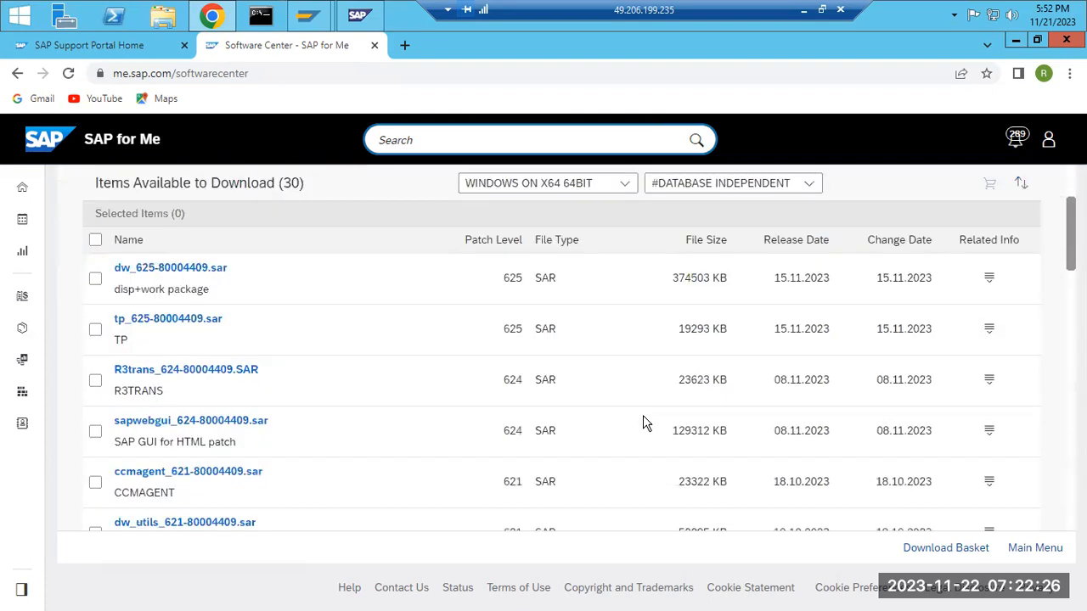
scroll(643, 423, down, 2)
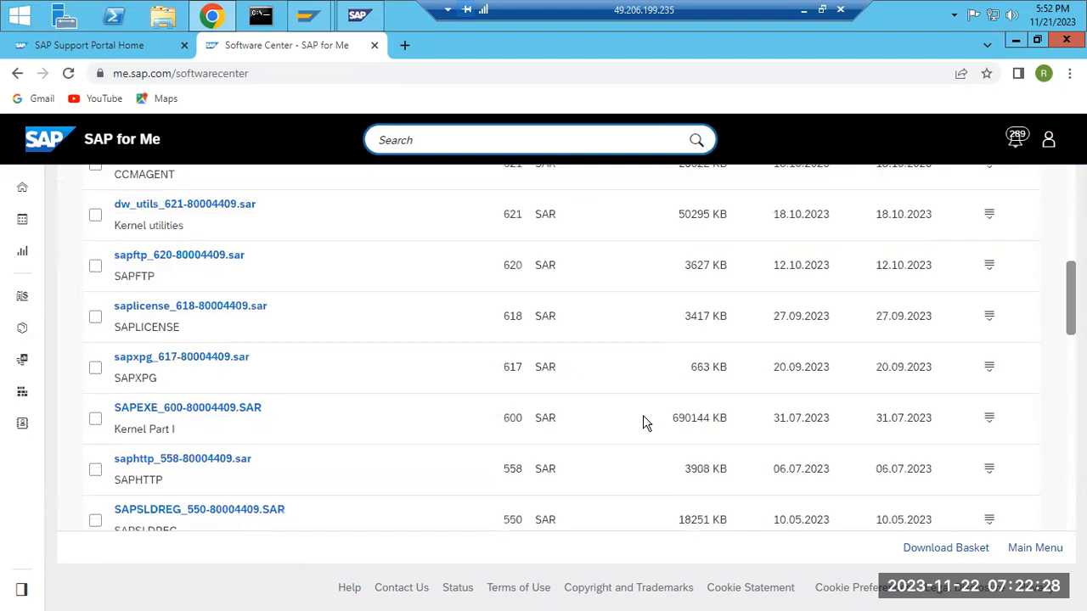
drag(109, 406, 250, 407)
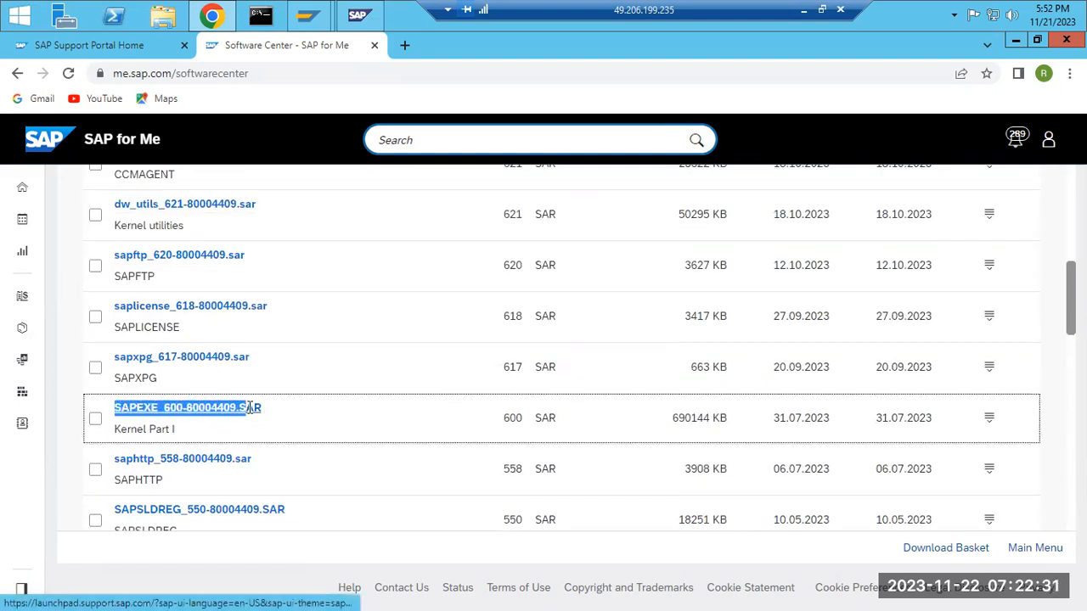
click(990, 419)
click(989, 448)
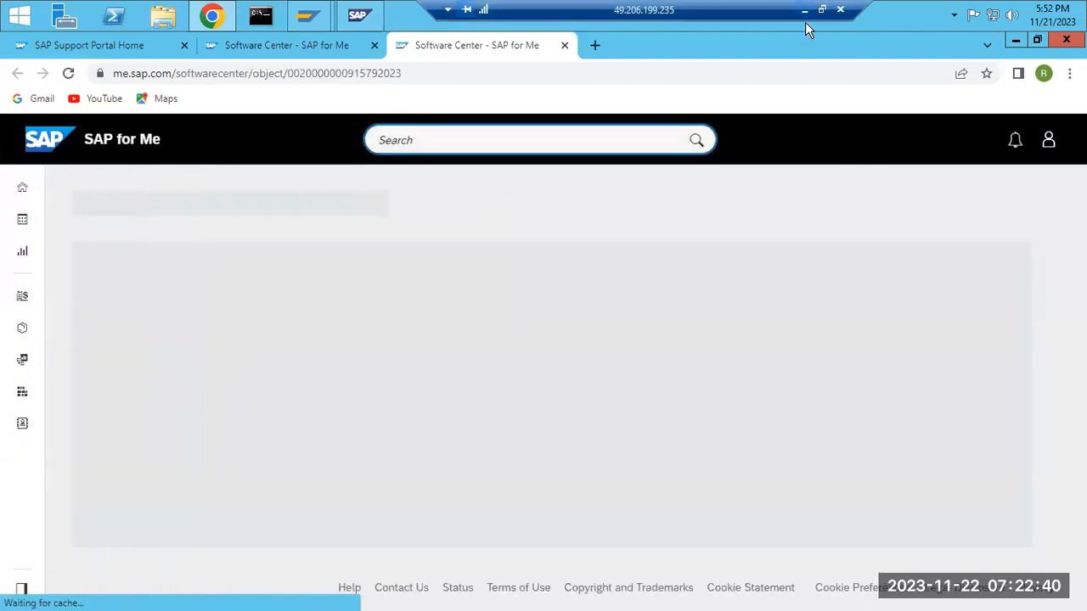
click(804, 10)
- Append 'and read the kernel release note' to step 1 of the Paint procedure
click(445, 596)
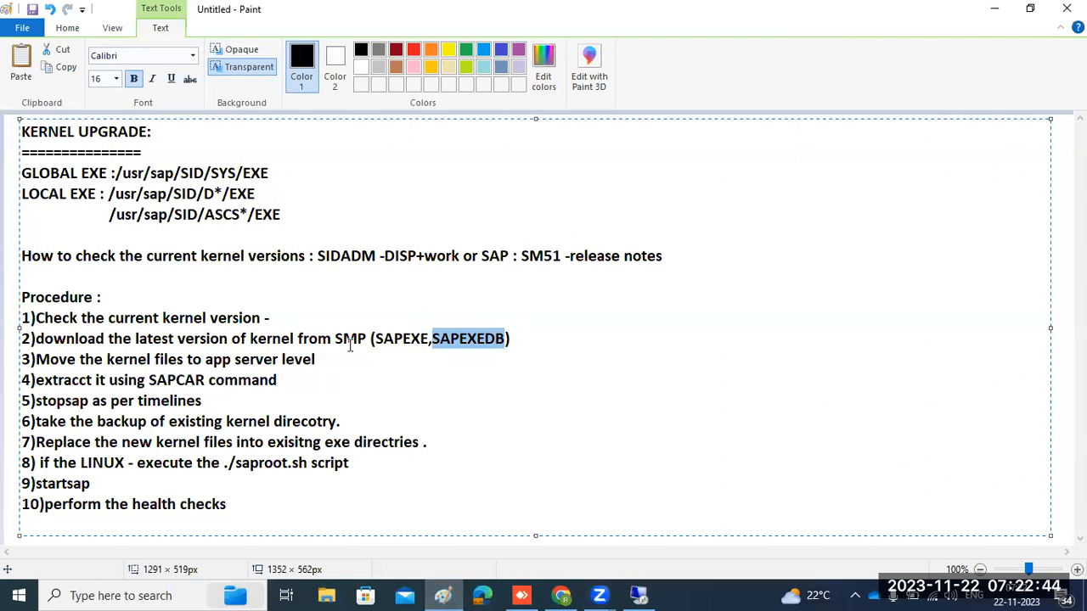
click(287, 316)
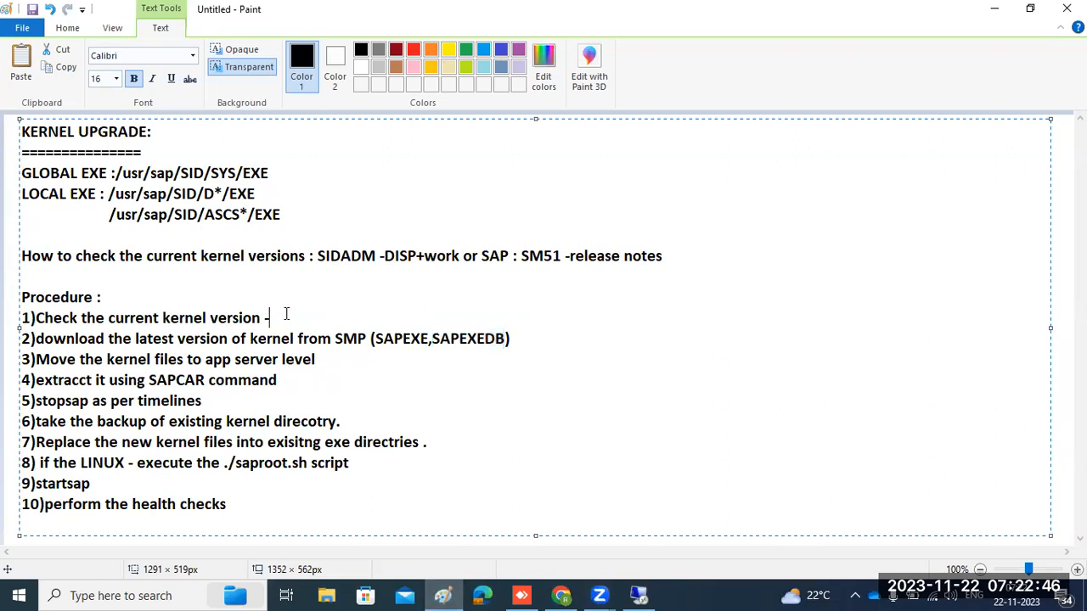
text(and read the kernel release)
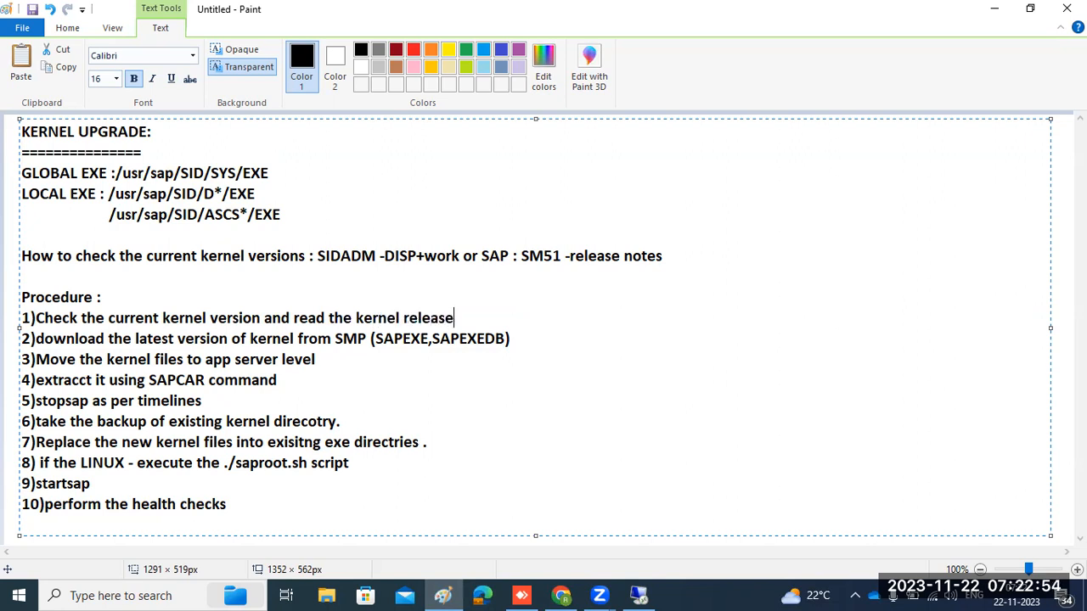
text( note)
click(639, 595)
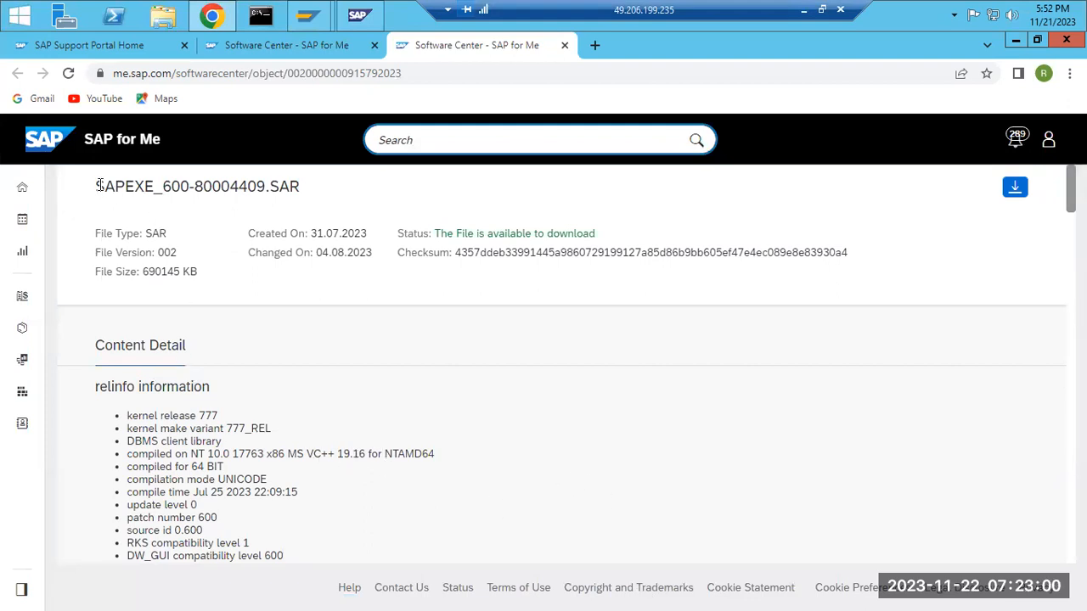
- Highlight the SAPEXE_600-80004409.SAR name and its supported database releases 753, 754 and 777
drag(96, 186, 307, 186)
scroll(361, 366, down, 3)
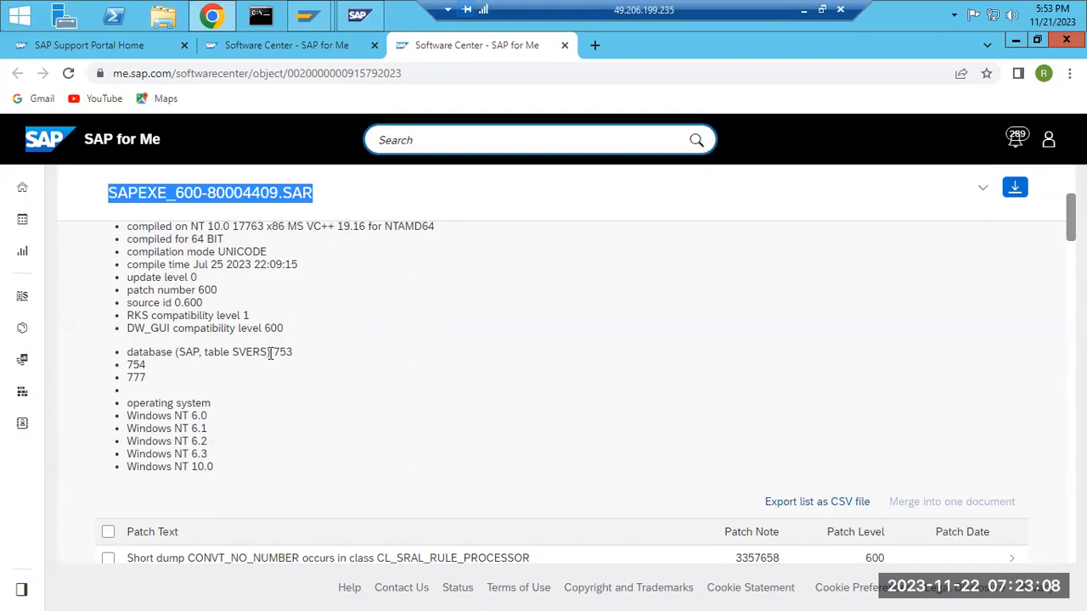
drag(276, 355, 277, 364)
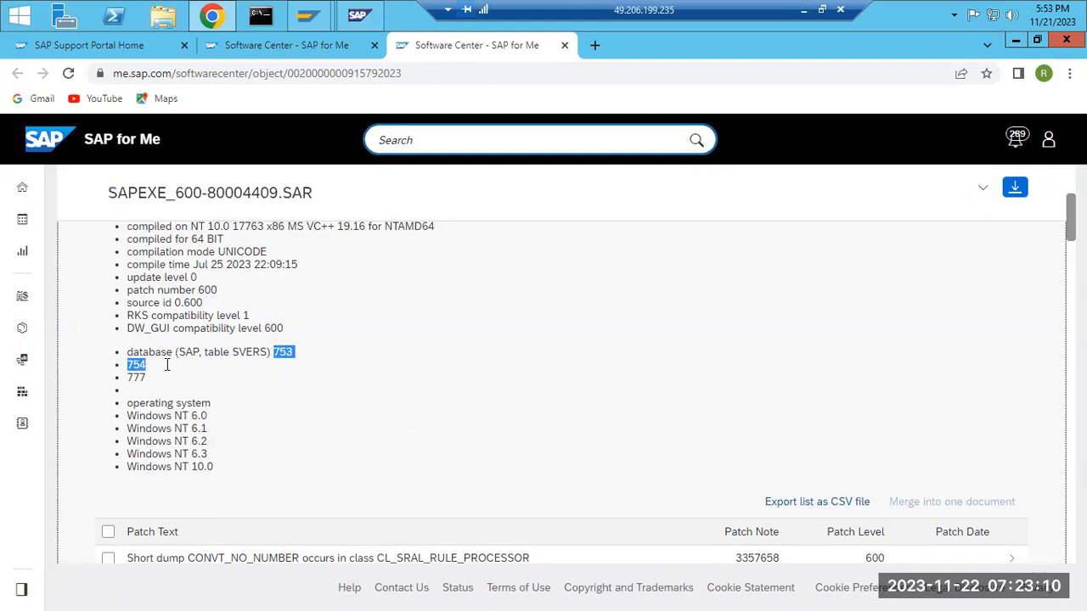
drag(149, 365, 149, 376)
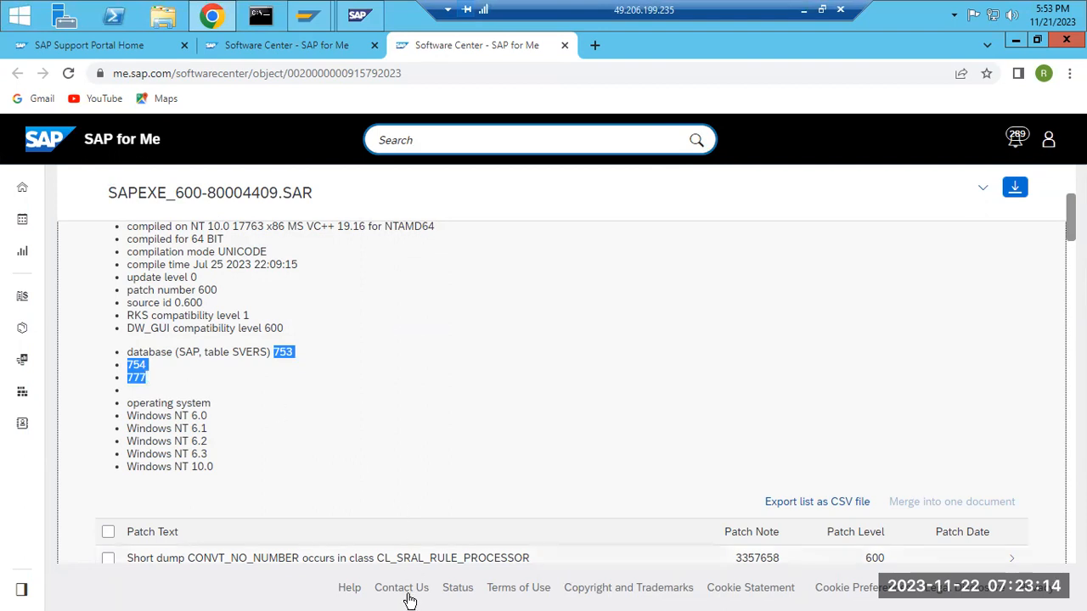
- Recheck System > Status installed software showing SAP_BASIS 750, then return to the SAPEXE details page
mouse_move(306, 24)
click(347, 80)
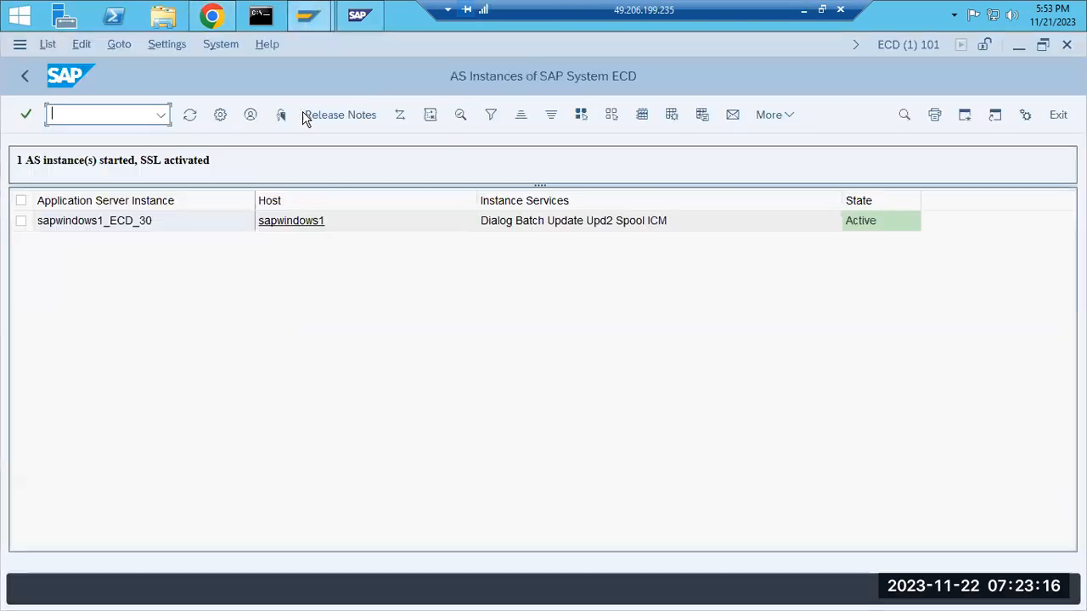
click(221, 44)
click(232, 348)
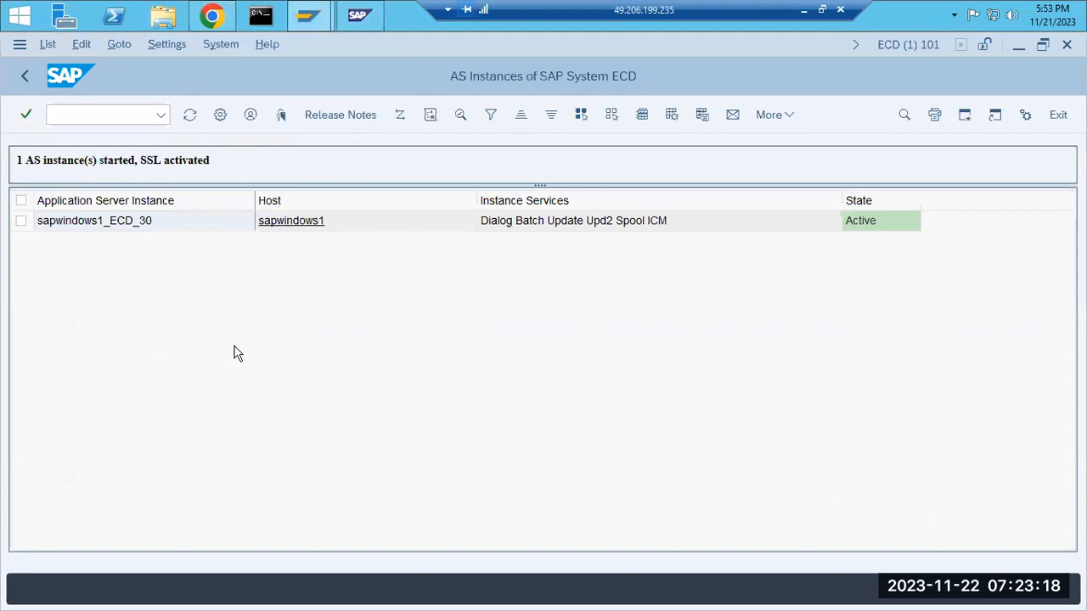
click(486, 298)
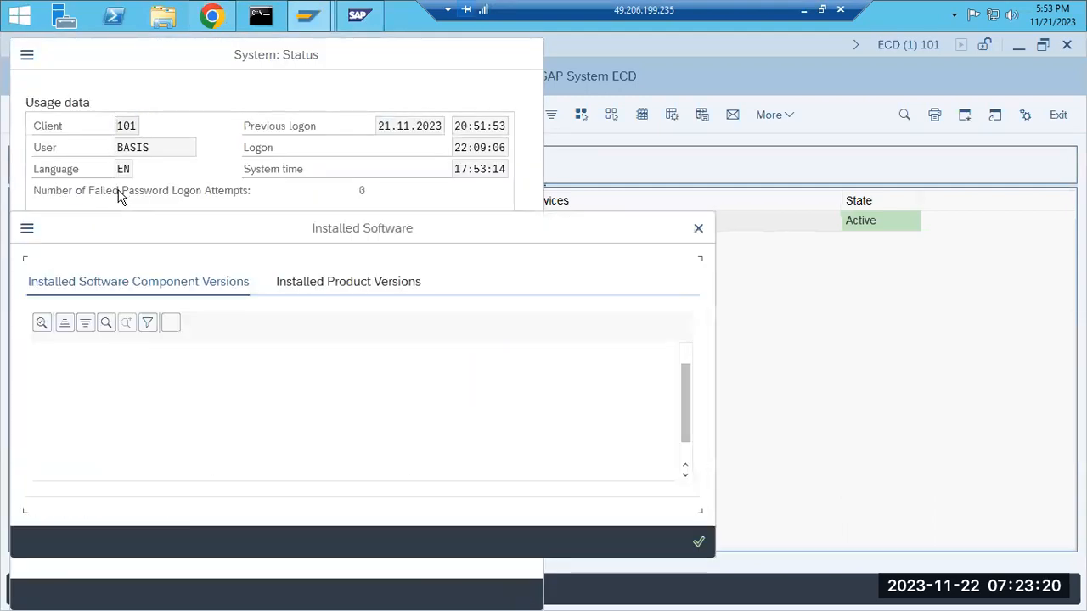
click(80, 377)
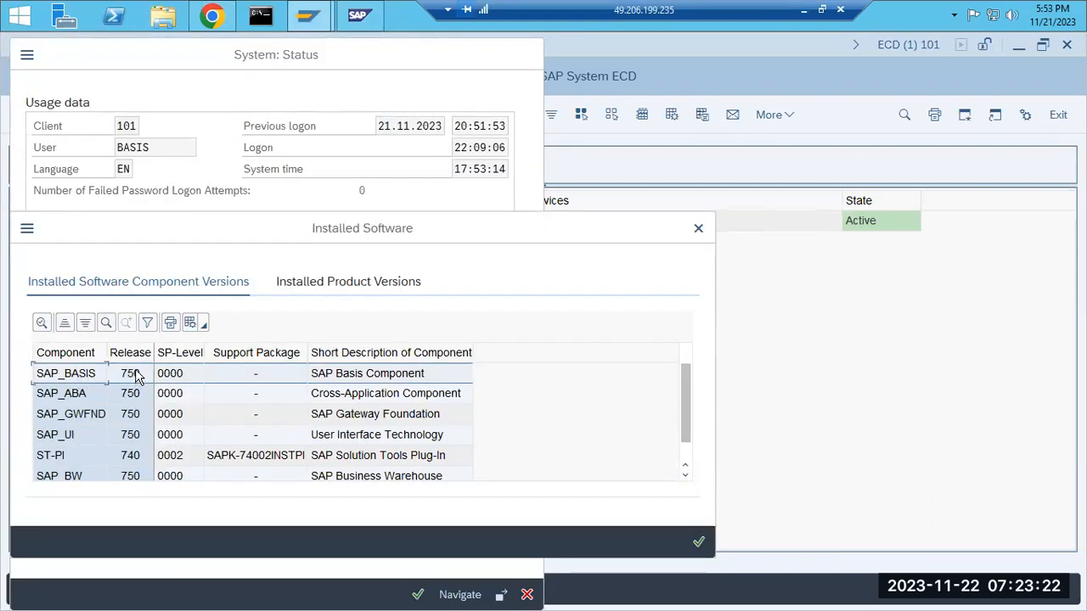
click(699, 545)
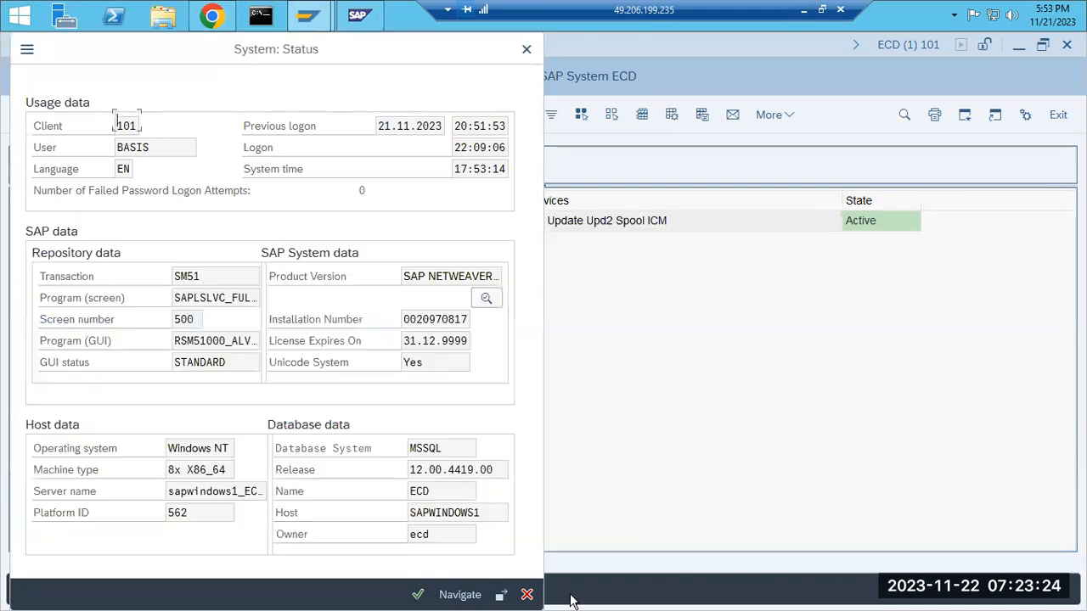
click(526, 595)
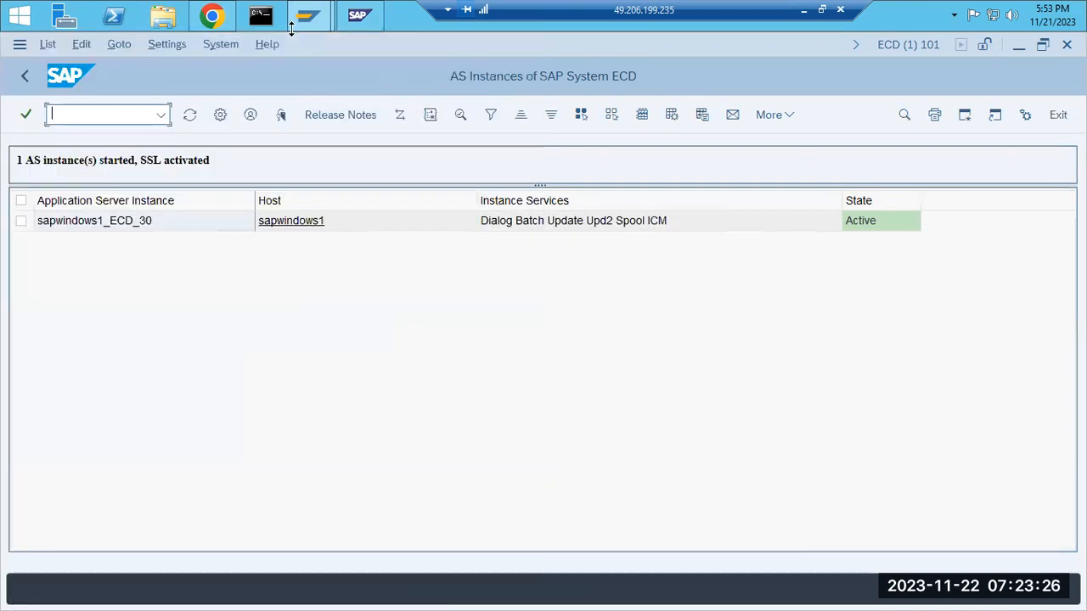
click(212, 17)
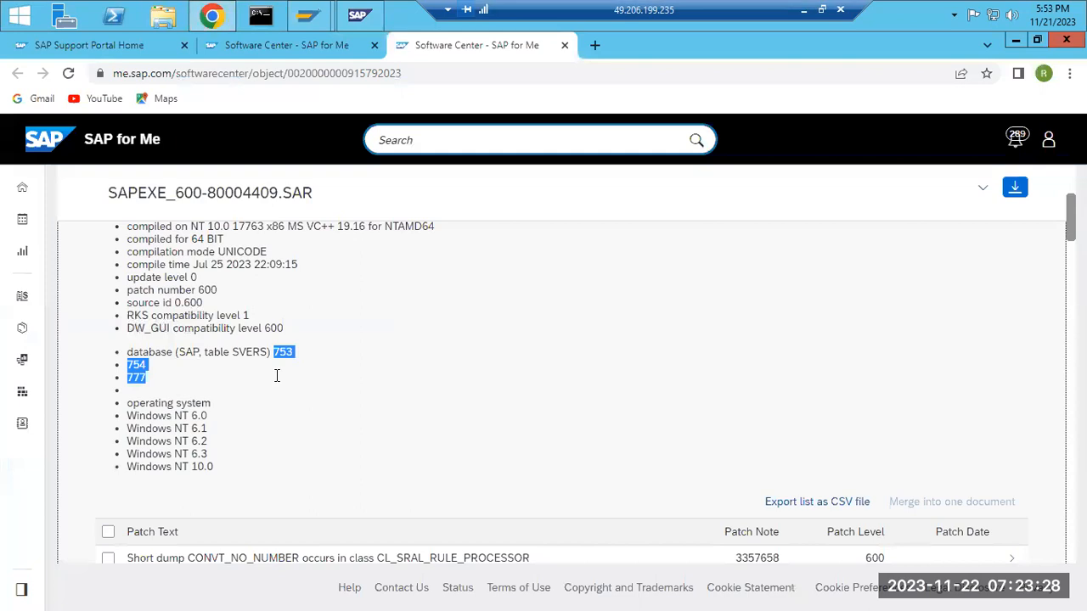
- Close the extra tab, open SAP KERNEL 7.54 downloads and highlight SAPEXE_200-80007651.SAR (769700 KB)
drag(116, 193, 190, 189)
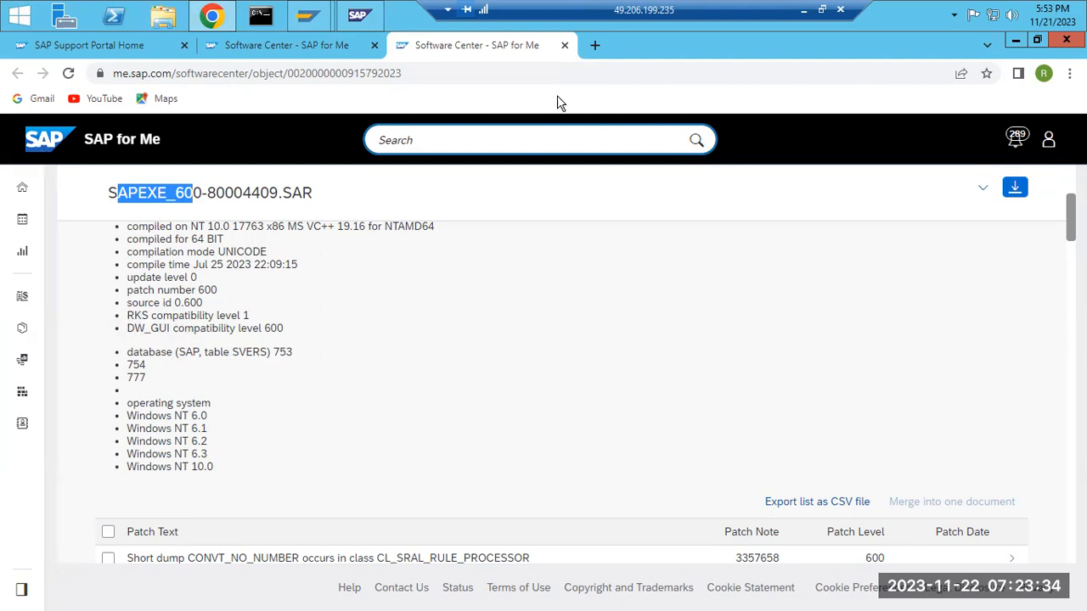
click(564, 45)
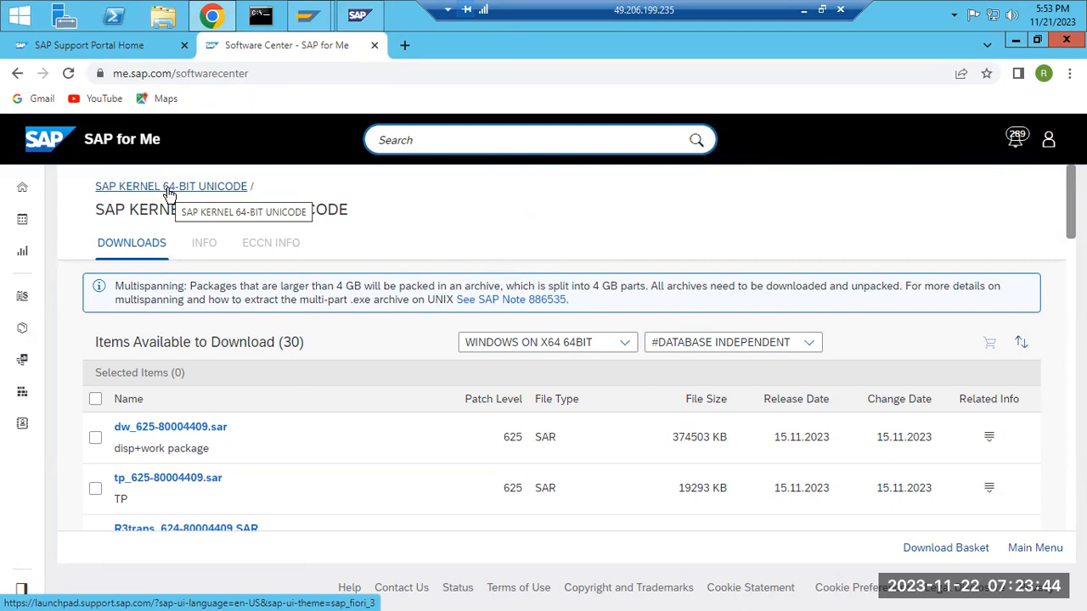
click(169, 187)
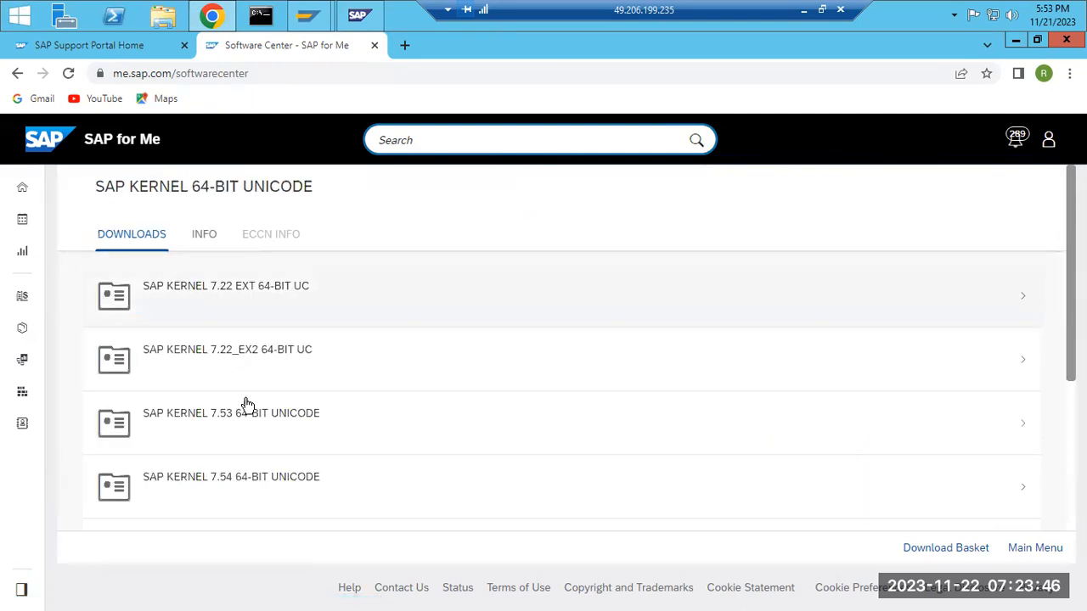
click(247, 477)
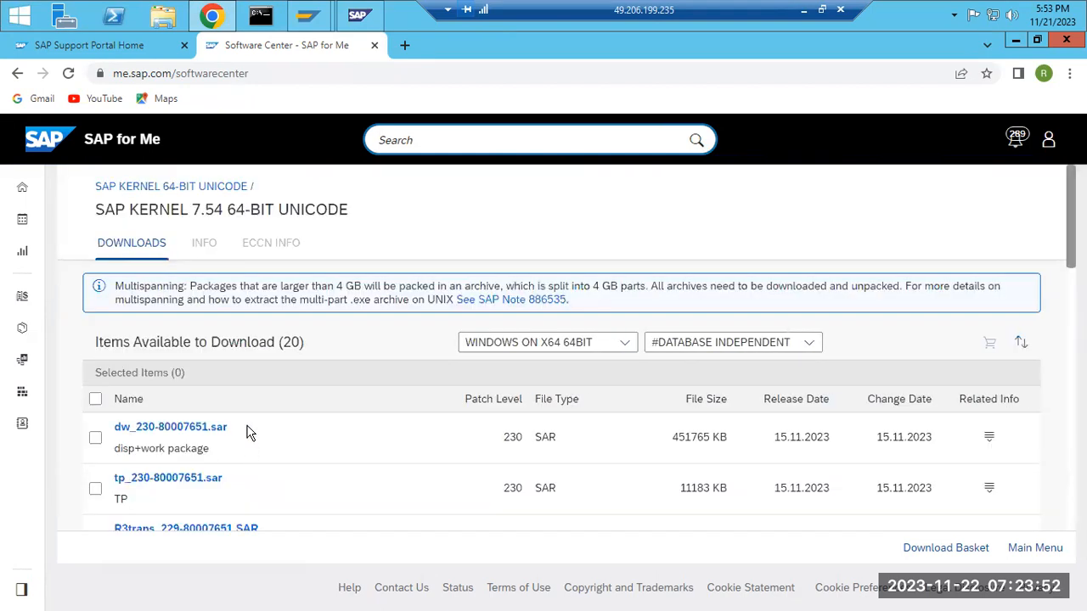
scroll(246, 433, down, 4)
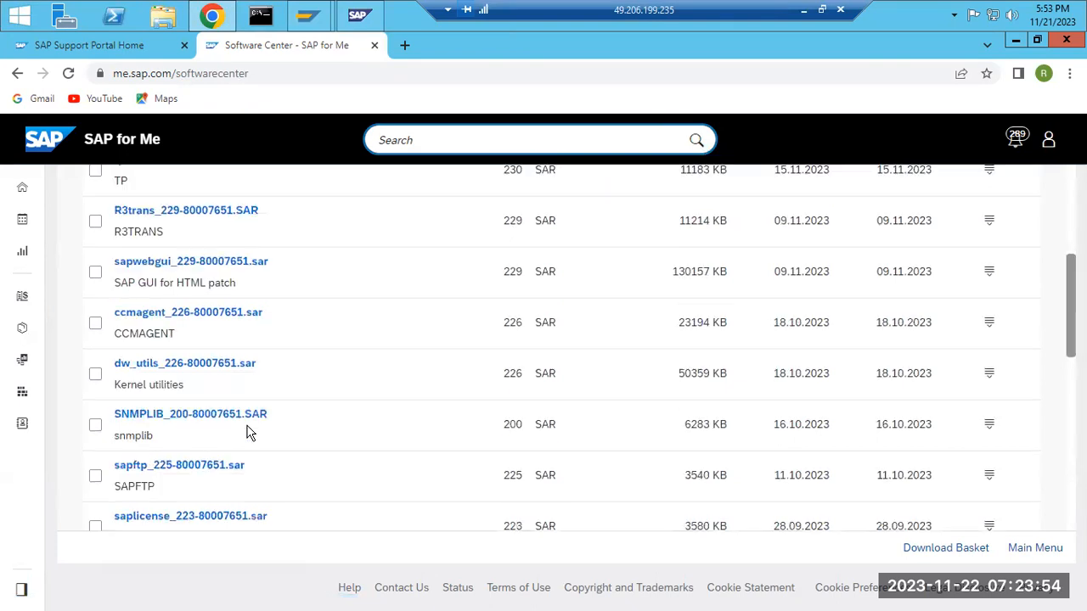
scroll(250, 433, down, 1)
scroll(248, 433, down, 3)
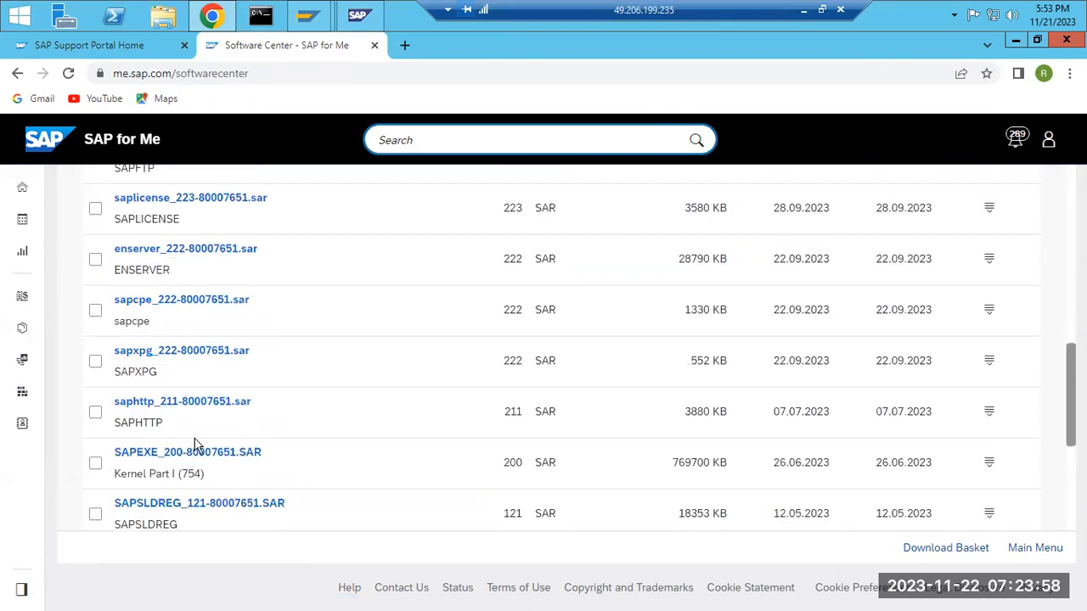
drag(107, 452, 267, 451)
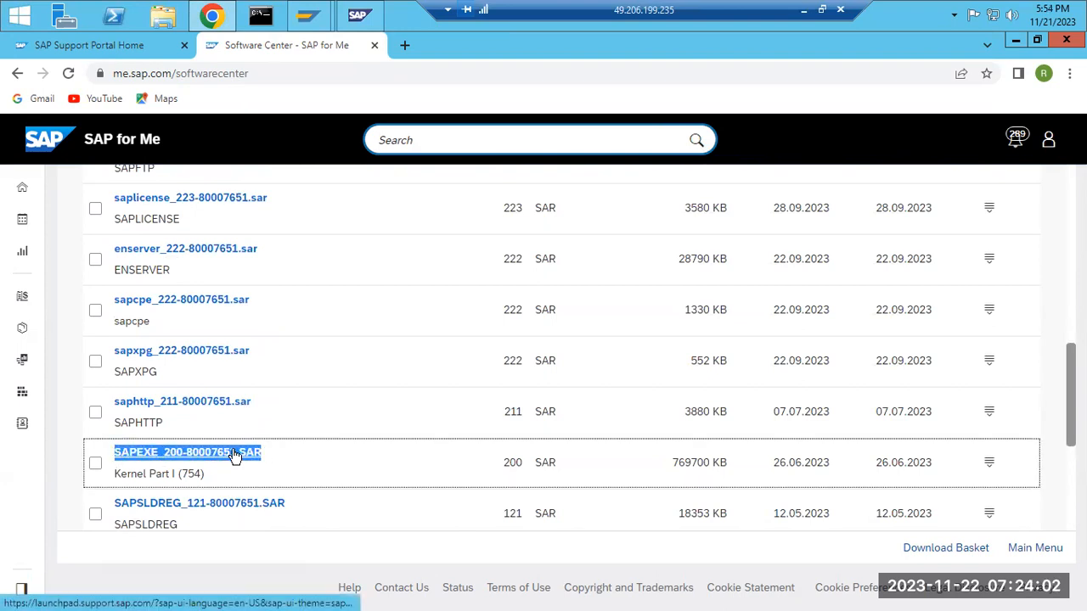
scroll(342, 399, up, 8)
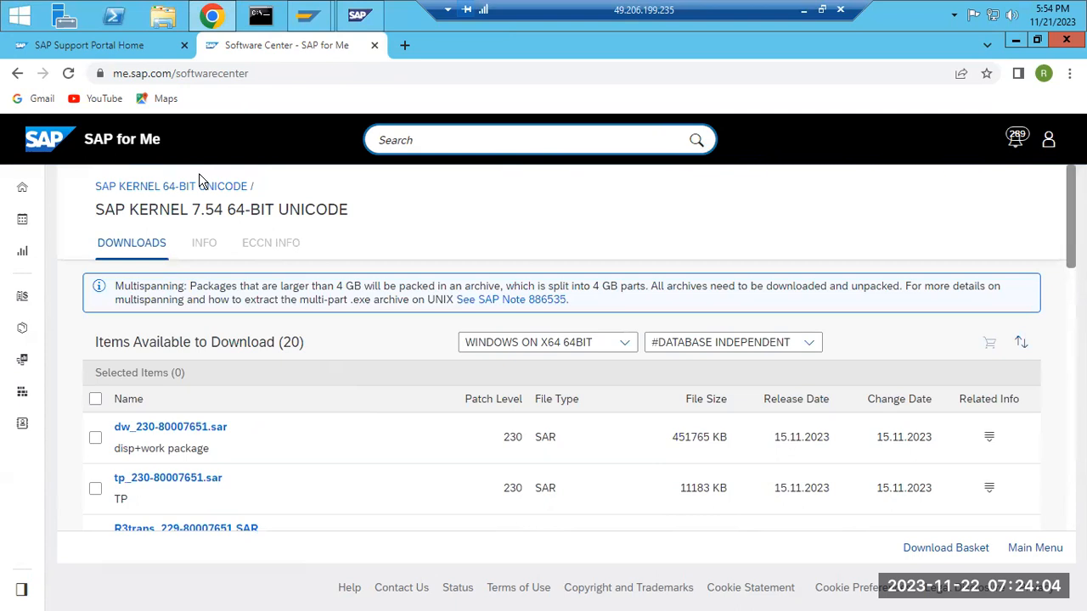
- Go to the SAP KERNEL 7.53 downloads and locate SAPEXE_1200-80002612.SAR, Kernel Part I (753)
click(204, 186)
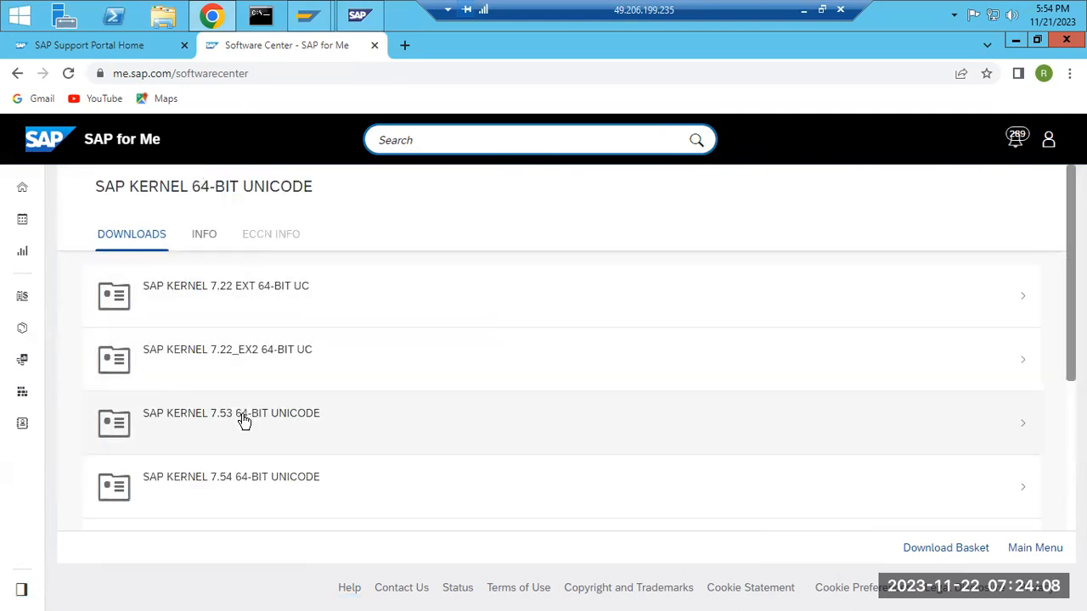
click(244, 421)
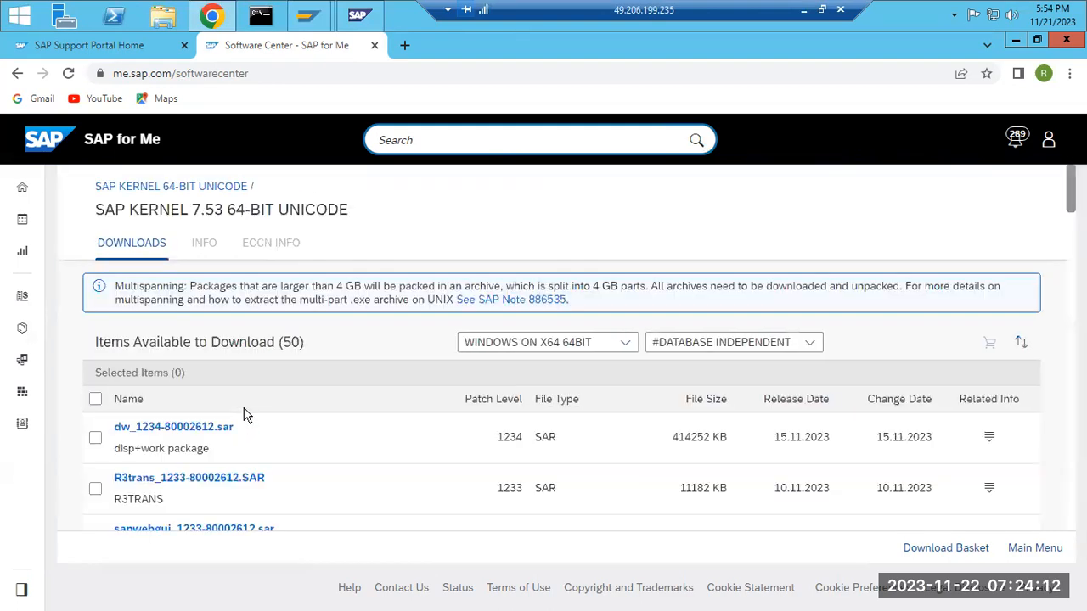
scroll(244, 414, down, 3)
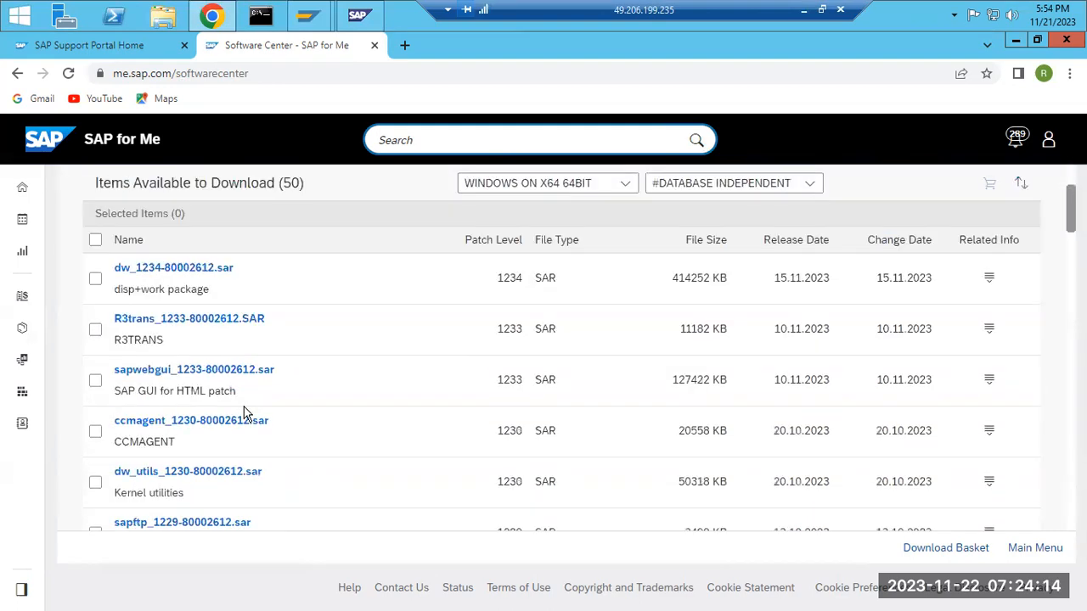
scroll(244, 414, down, 2)
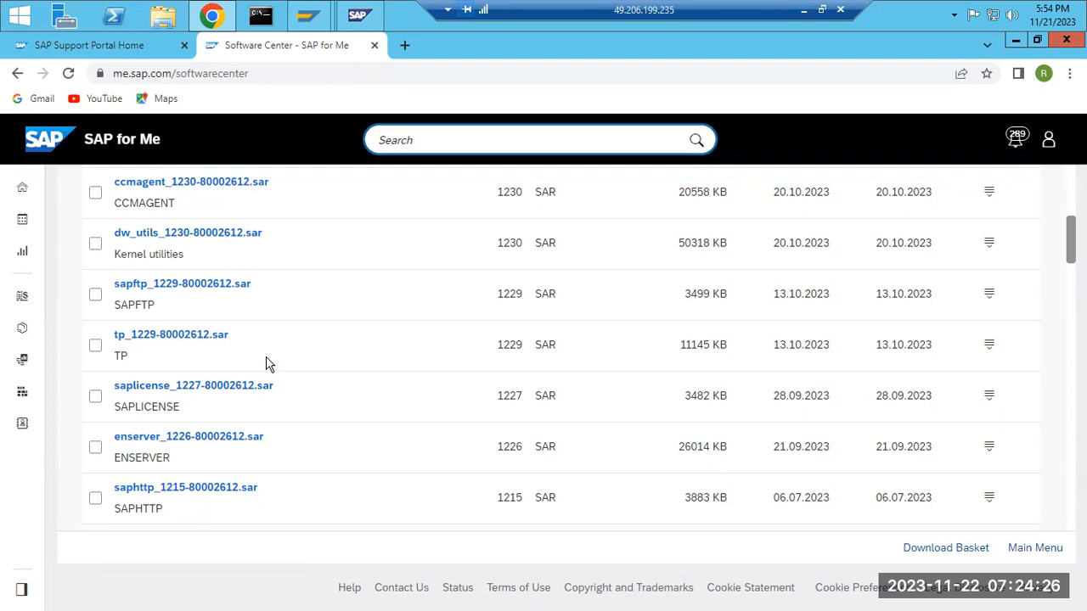
scroll(266, 364, down, 2)
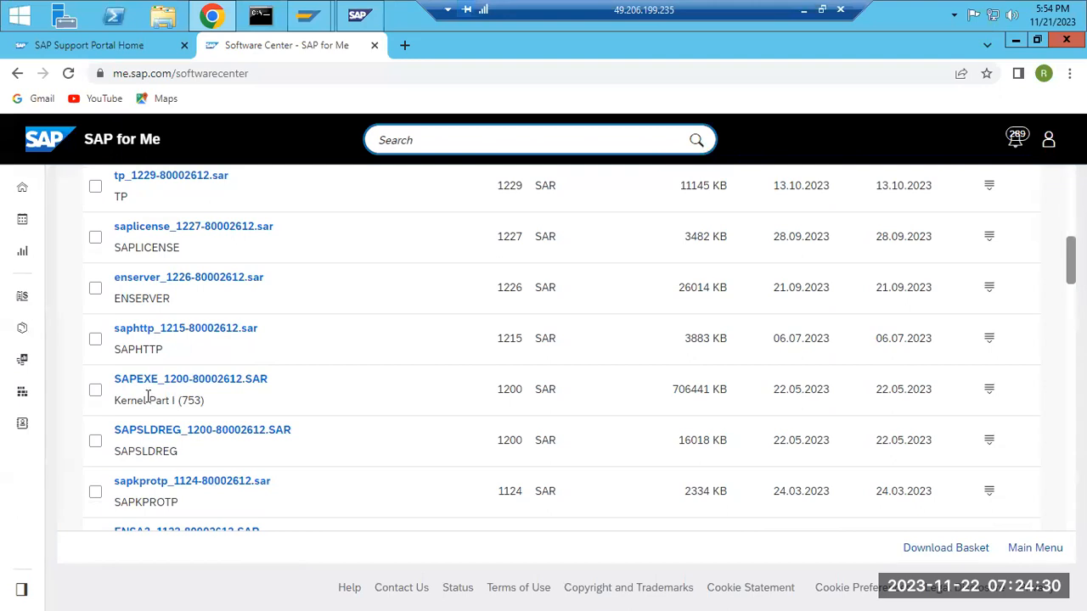
drag(148, 399, 204, 401)
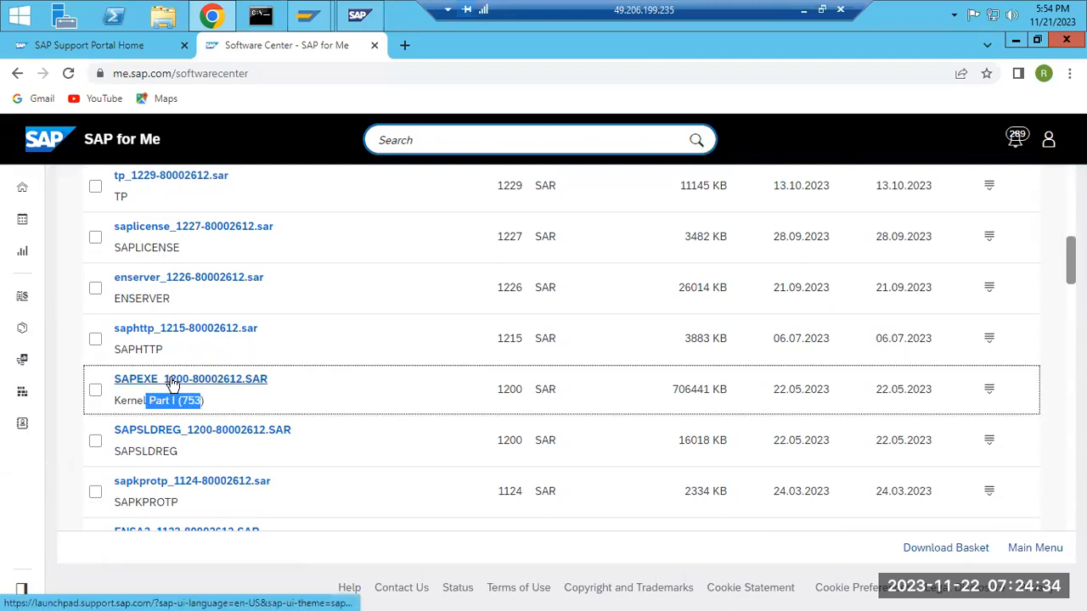
- Download SAPEXE_1200-80002612.SAR and return to the Software Center file list
click(173, 384)
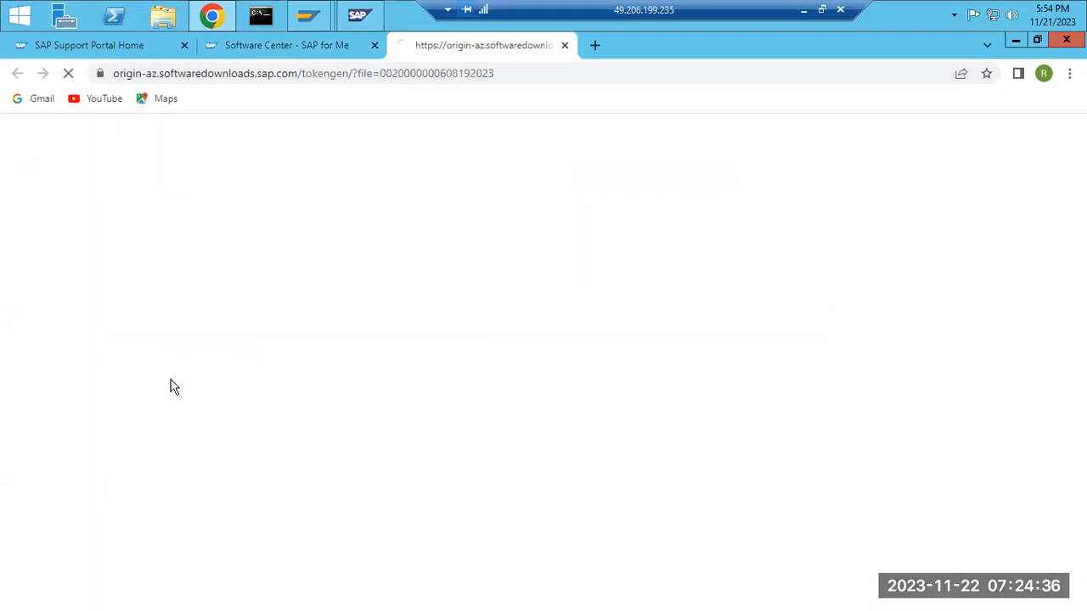
click(264, 48)
scroll(542, 412, up, 10)
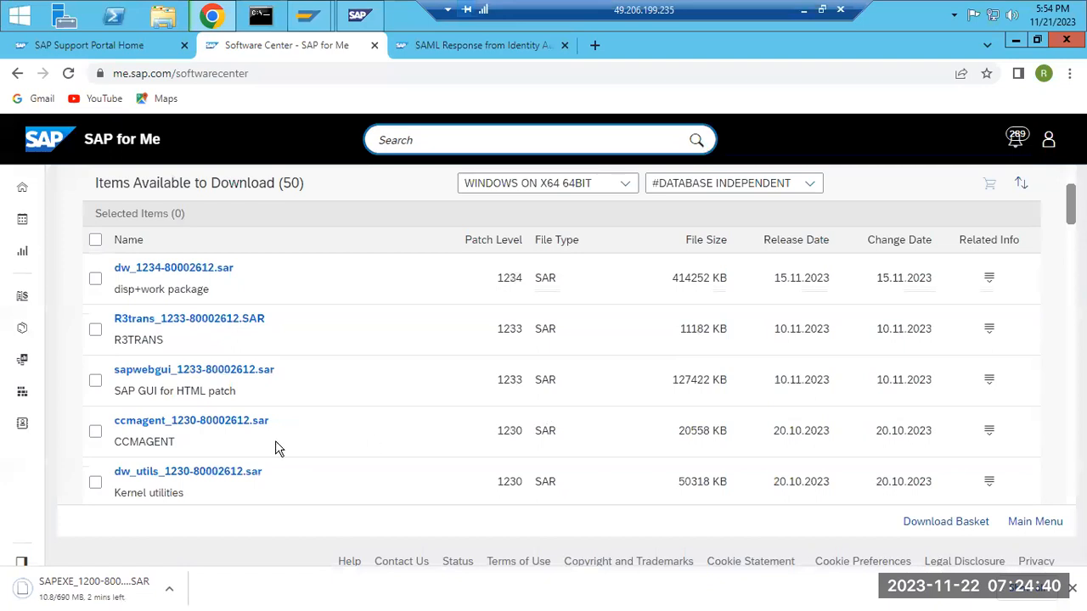
scroll(210, 456, down, 3)
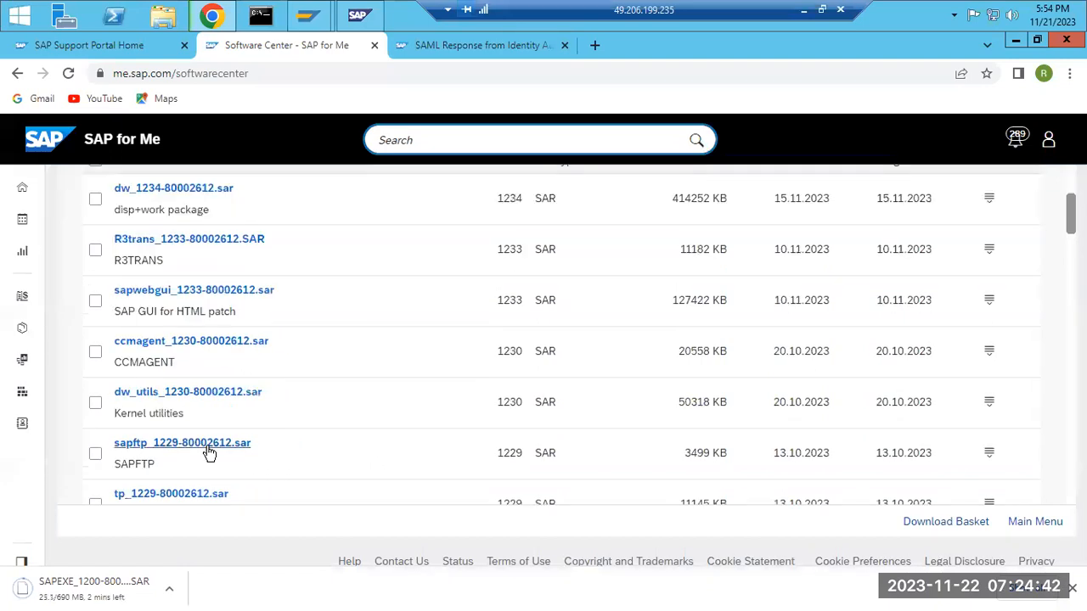
scroll(210, 456, down, 1)
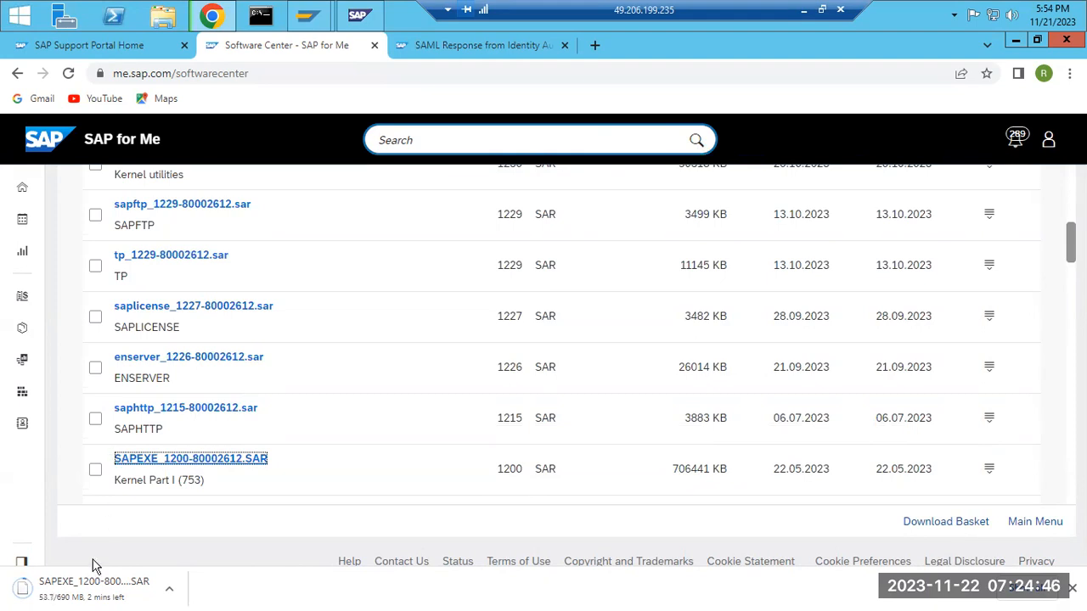
scroll(679, 361, up, 3)
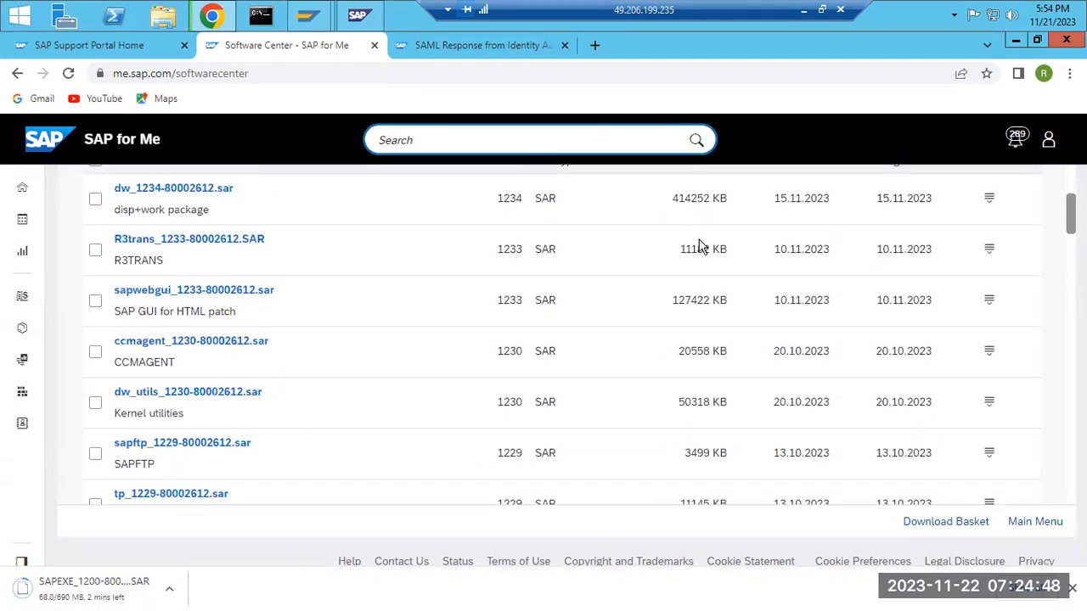
scroll(701, 248, up, 3)
- Filter the 7.53 files to MS SQL SERVER and download SAPEXEDB_1200-80002611.SAR
click(719, 344)
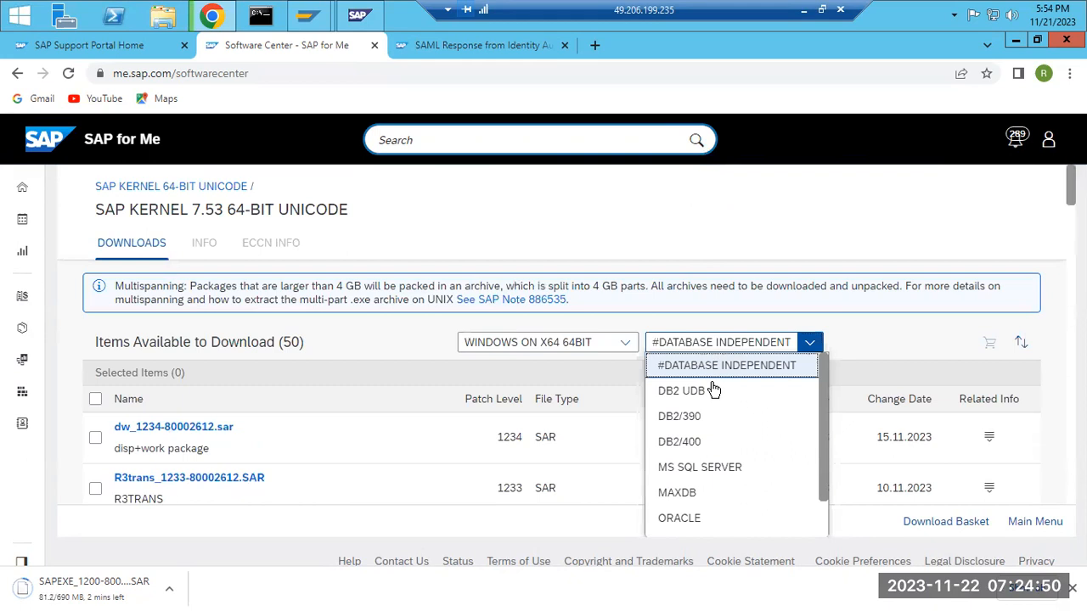
click(688, 472)
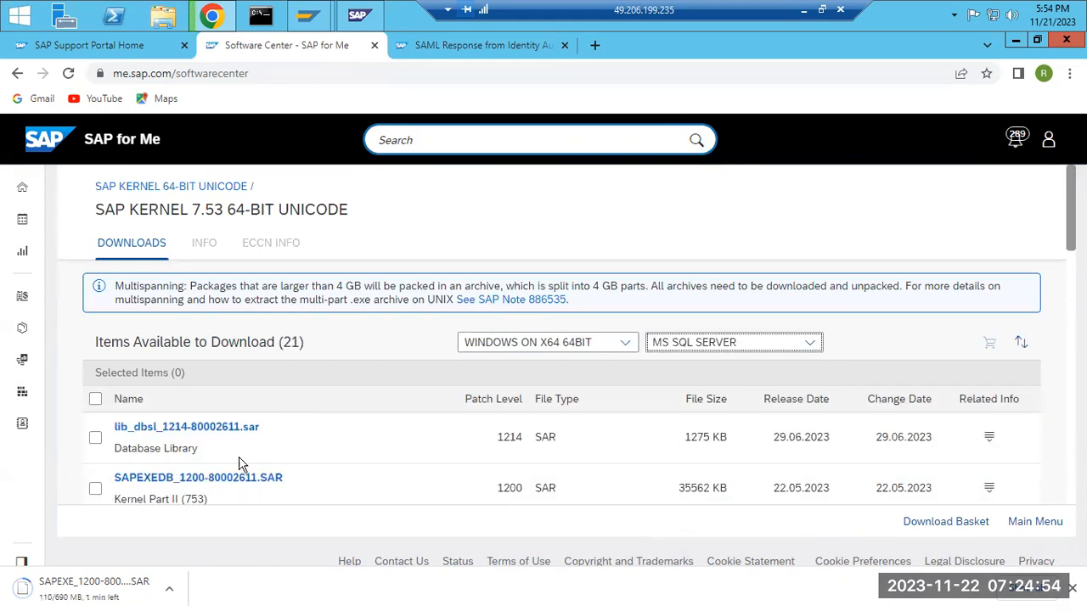
click(192, 478)
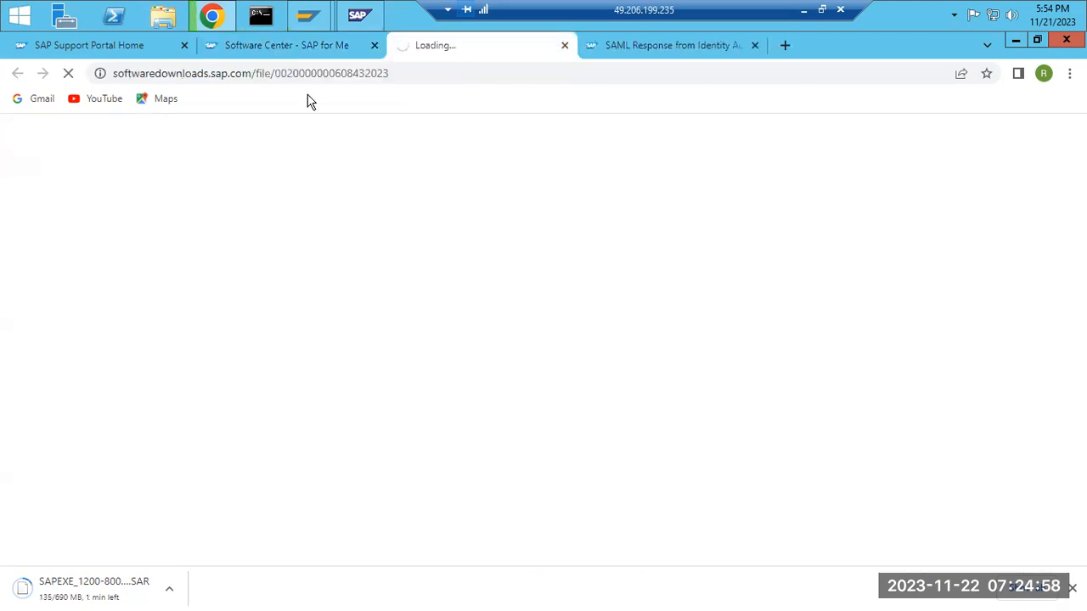
click(313, 47)
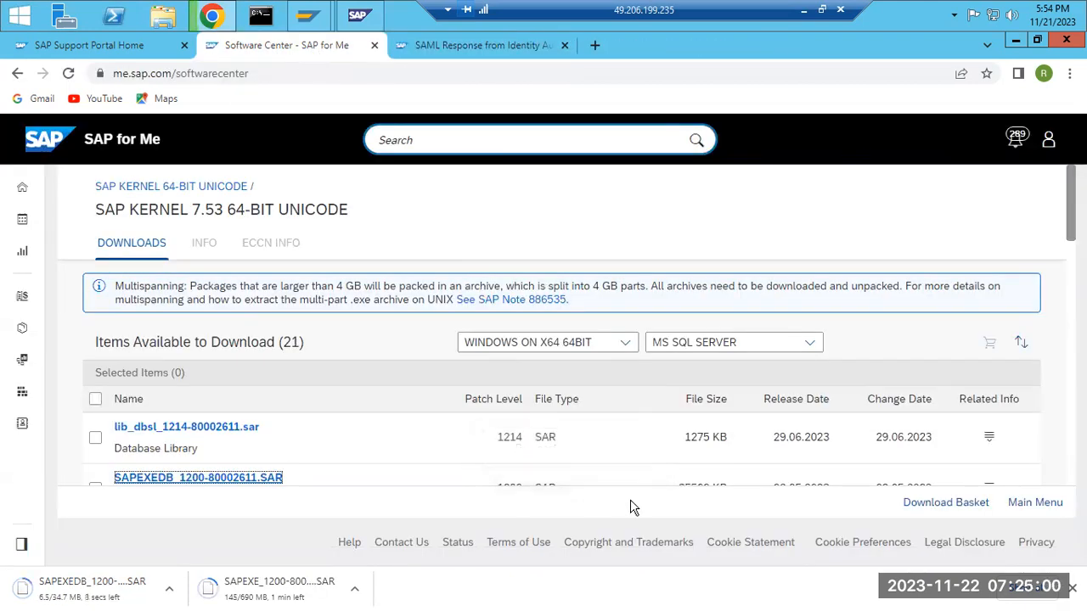
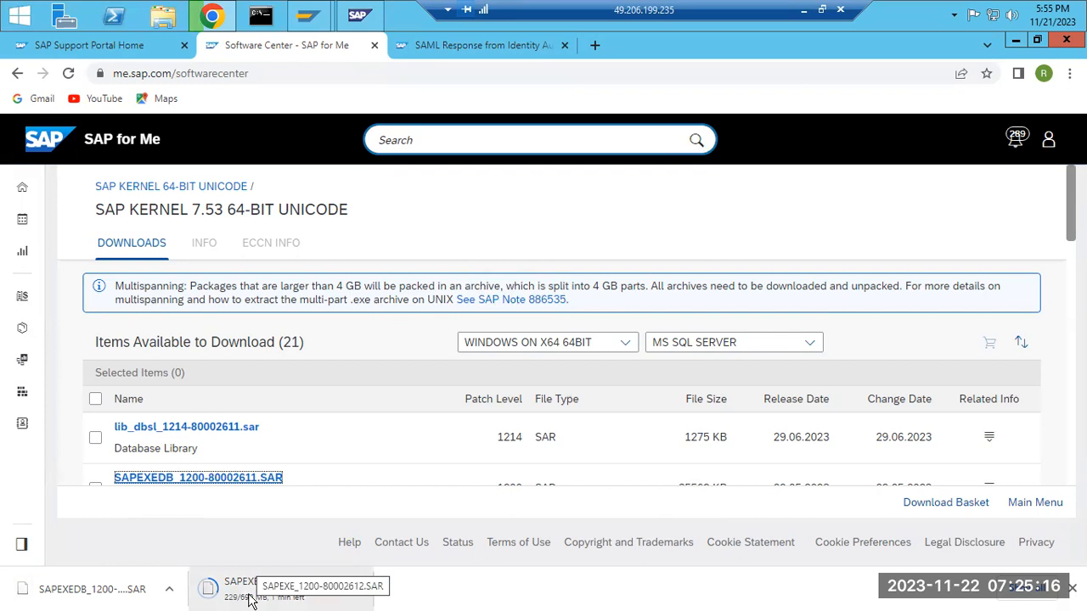
- Scroll through the 7.53 kernel downloads list in the Software Center
scroll(355, 404, down, 2)
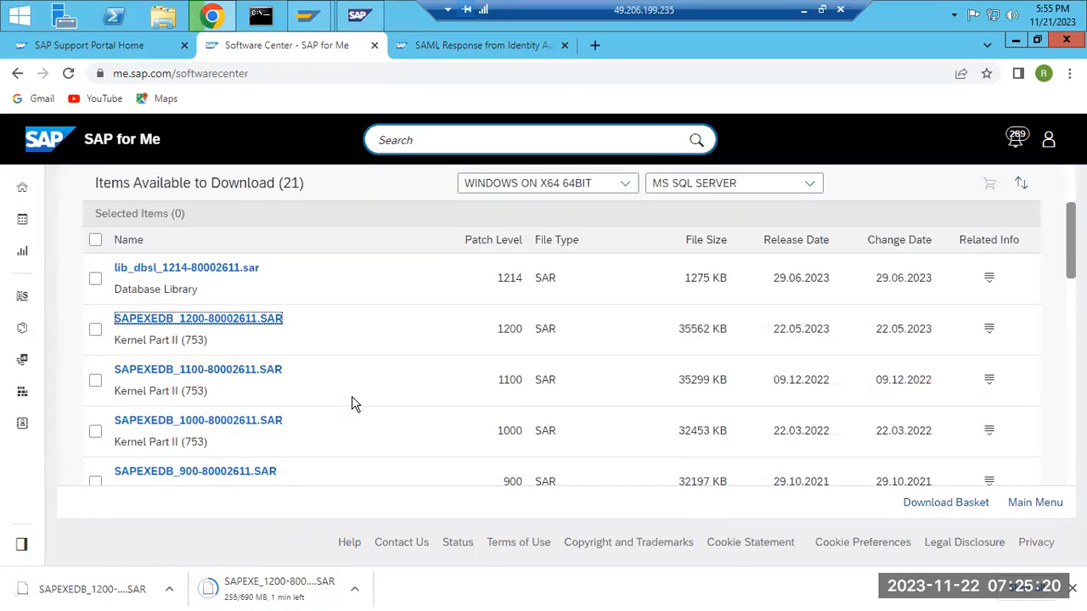
scroll(355, 404, up, 2)
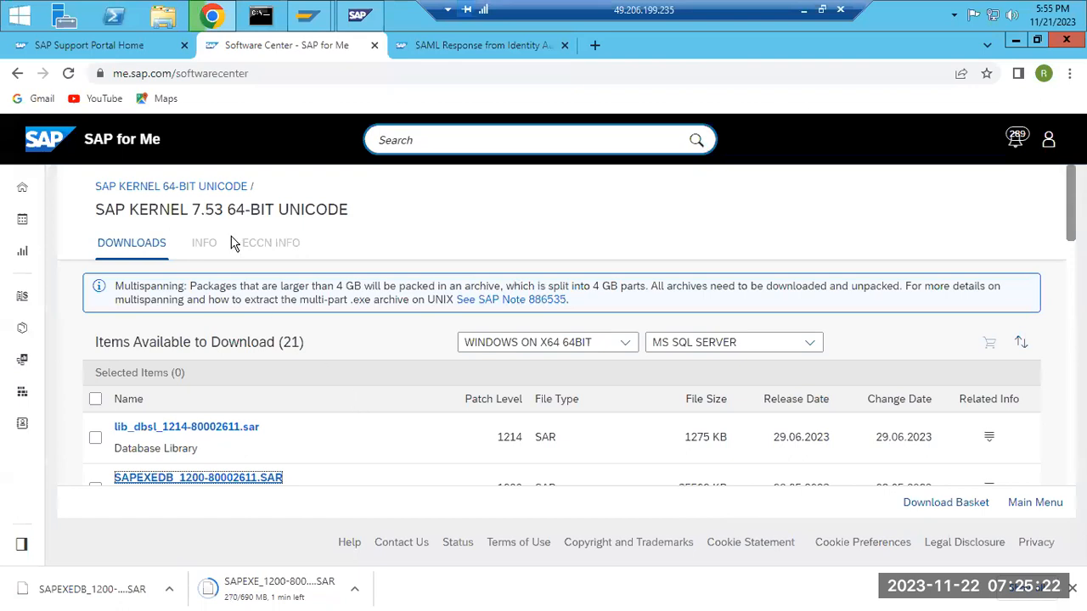
- Open the SAP KERNEL 7.54 downloads and filter them to #DATABASE INDEPENDENT
click(219, 188)
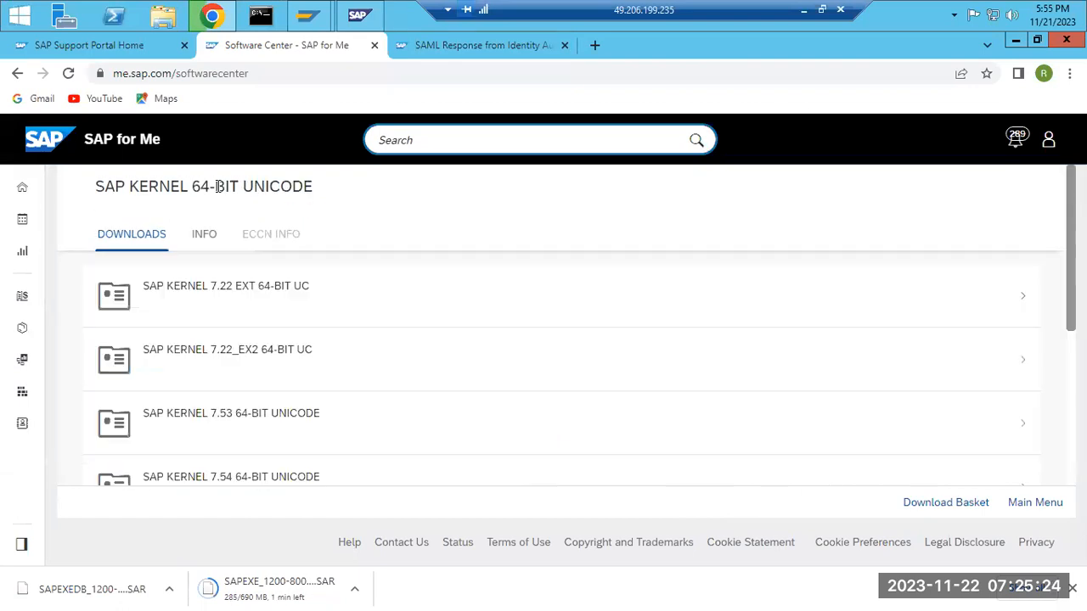
scroll(244, 413, down, 1)
click(243, 413)
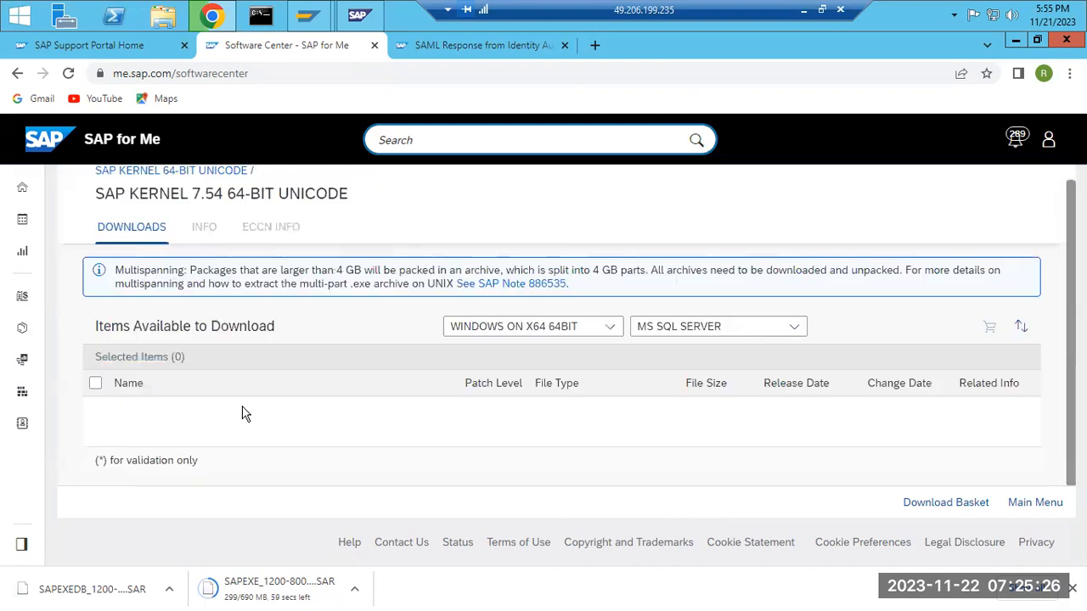
scroll(509, 386, down, 1)
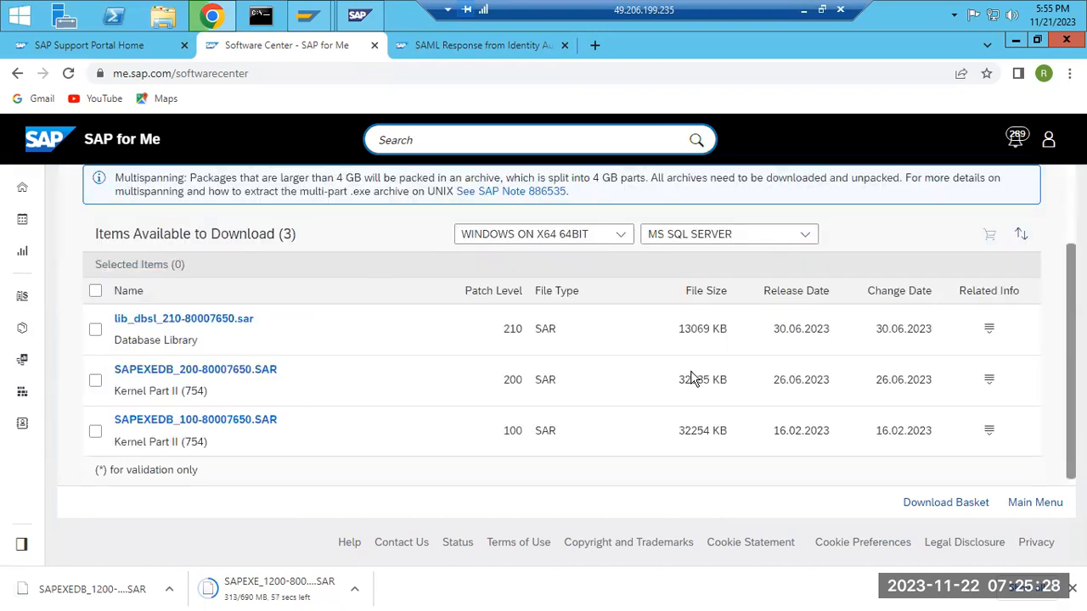
click(804, 236)
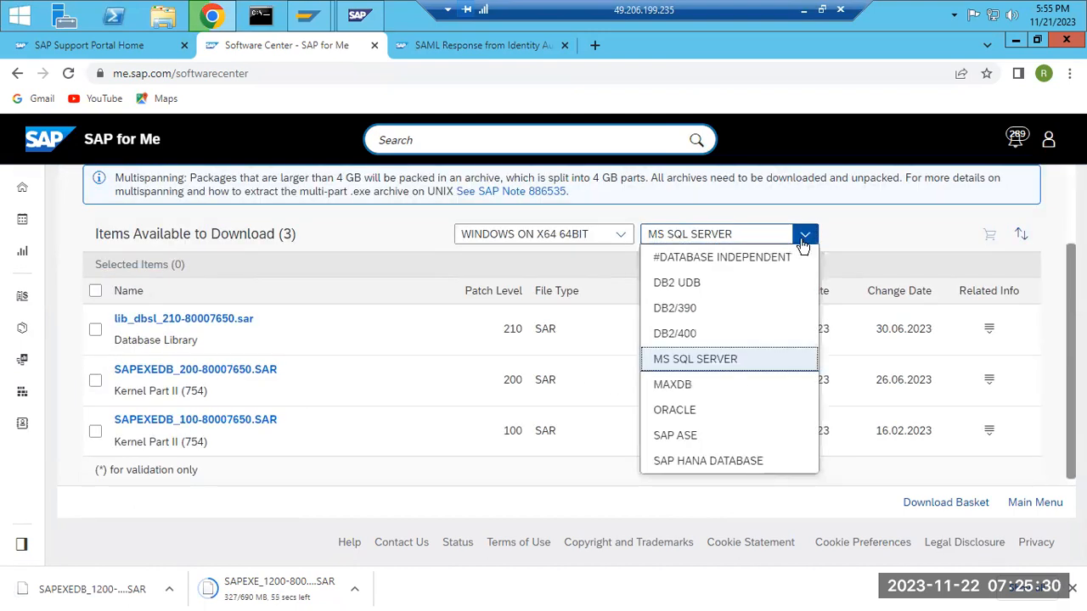
click(715, 258)
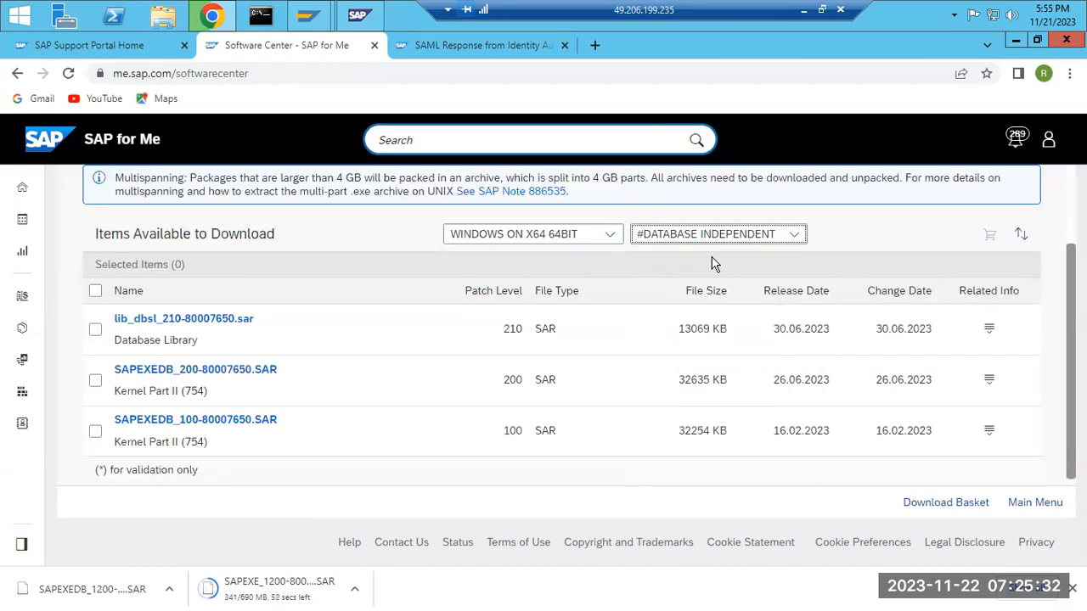
- View SAPEXE_200-80007651.SAR content info, highlighting kernel release 754 and supported database versions
scroll(295, 378, down, 5)
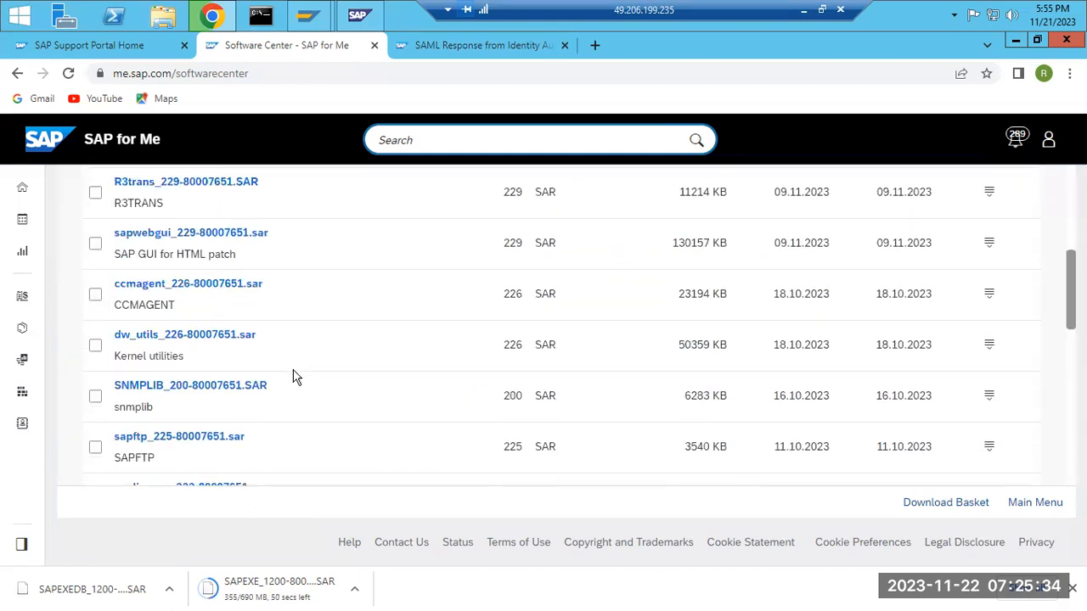
scroll(296, 377, down, 3)
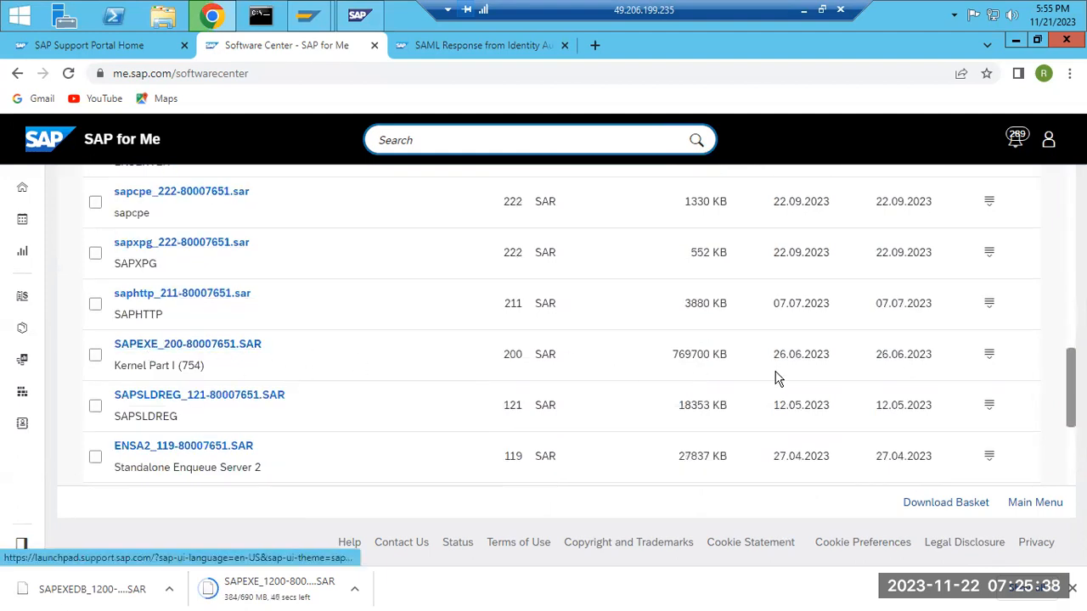
click(990, 356)
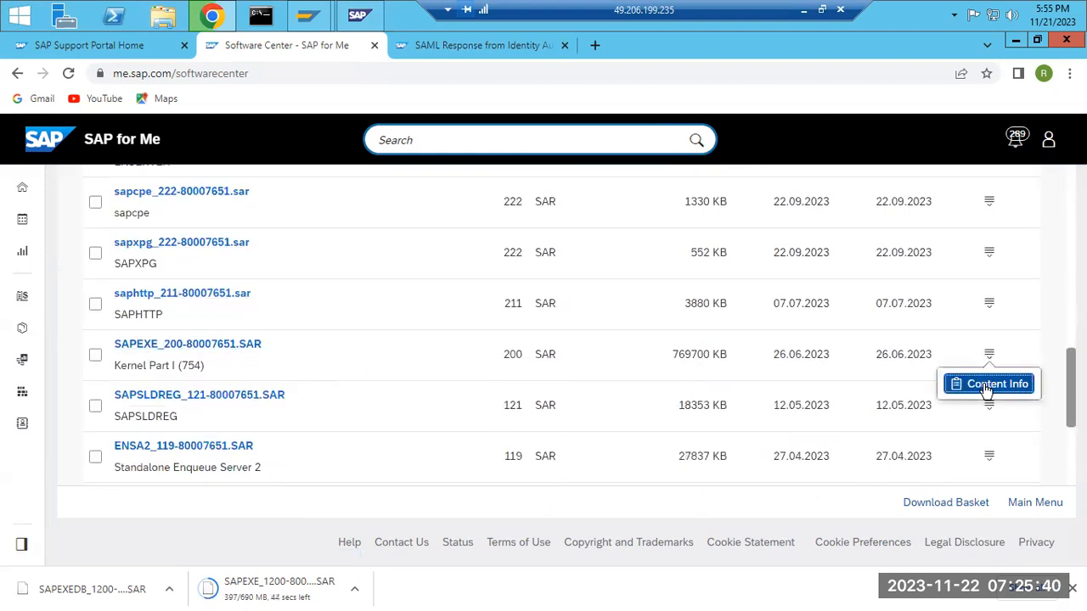
click(988, 383)
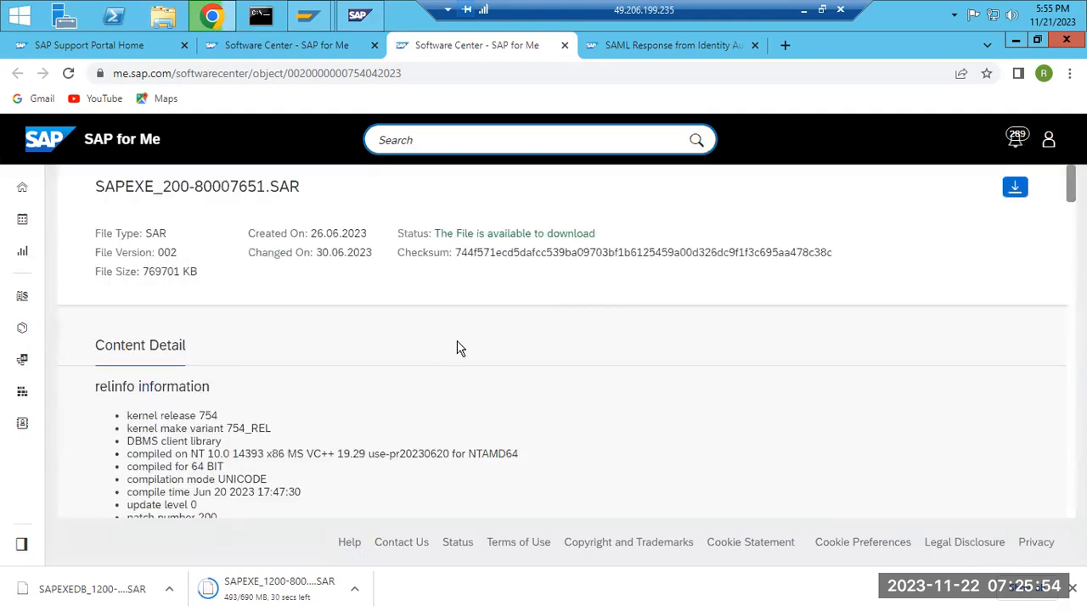
scroll(457, 348, down, 3)
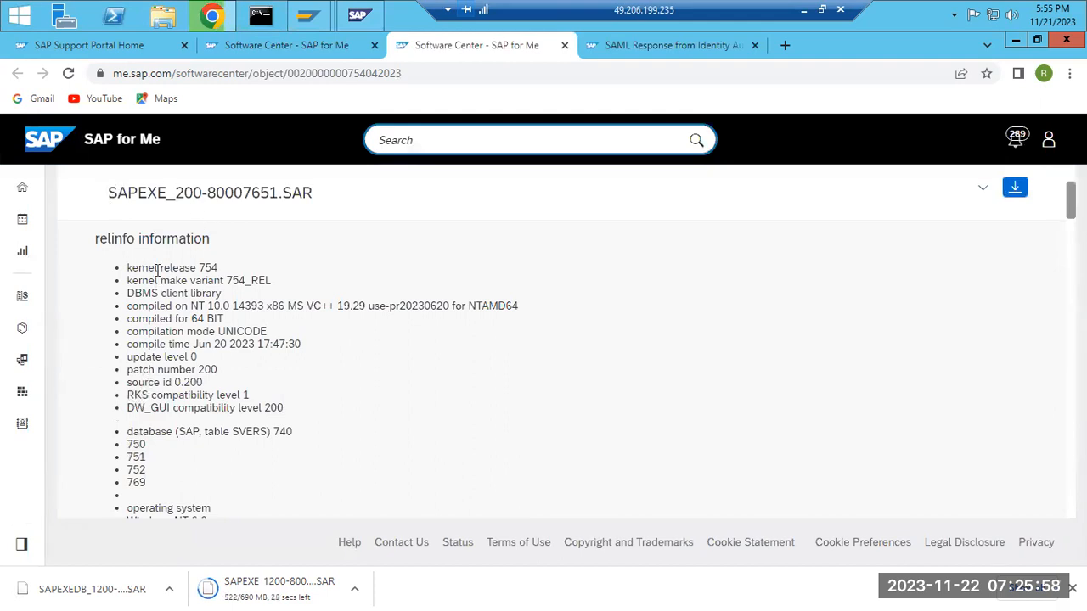
drag(156, 267, 228, 268)
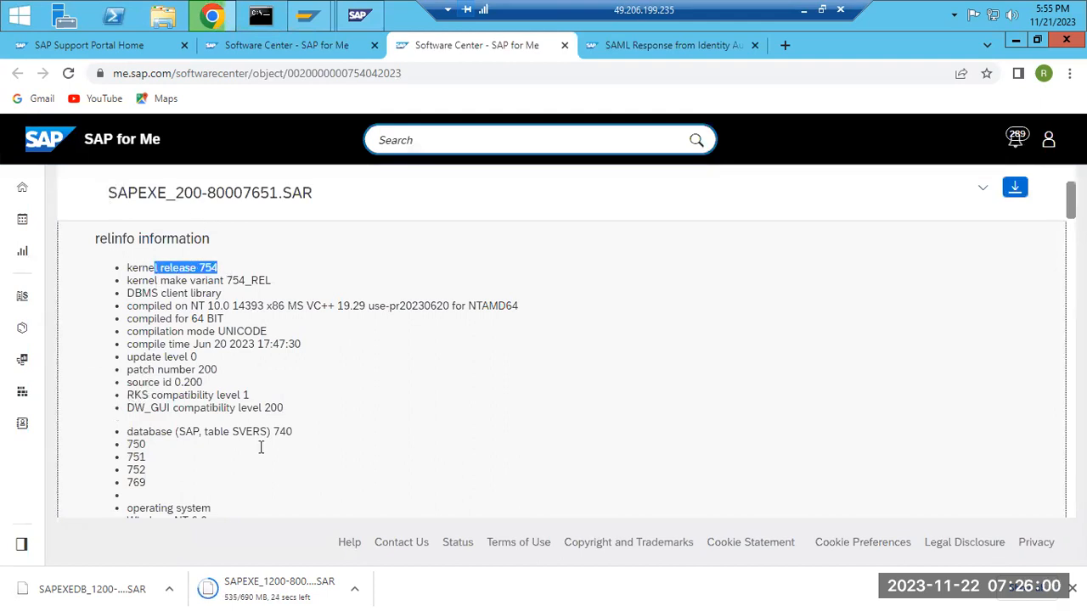
drag(274, 432, 294, 435)
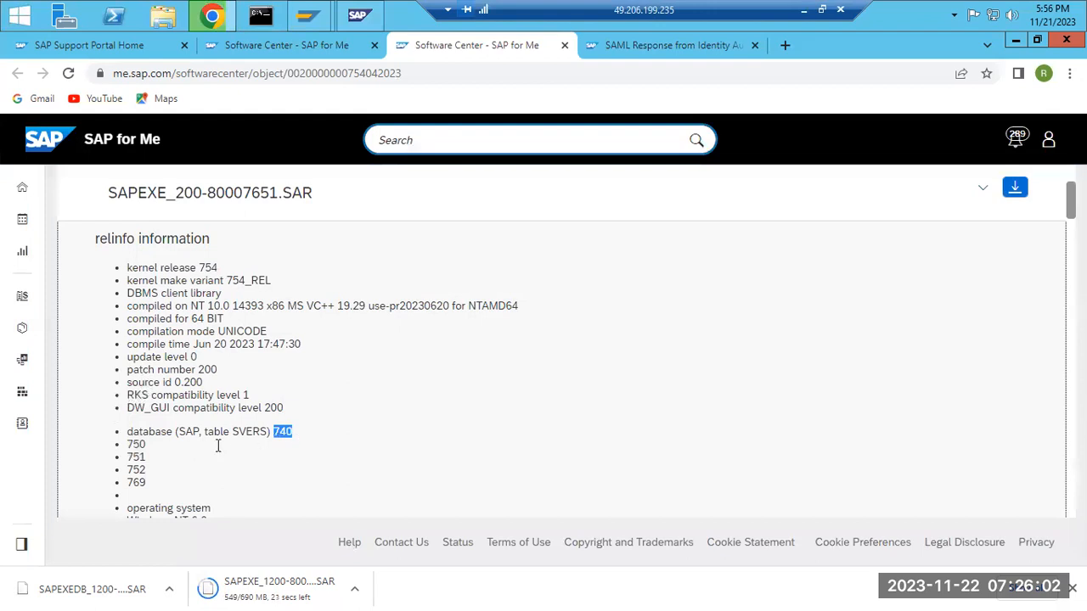
drag(126, 445, 141, 457)
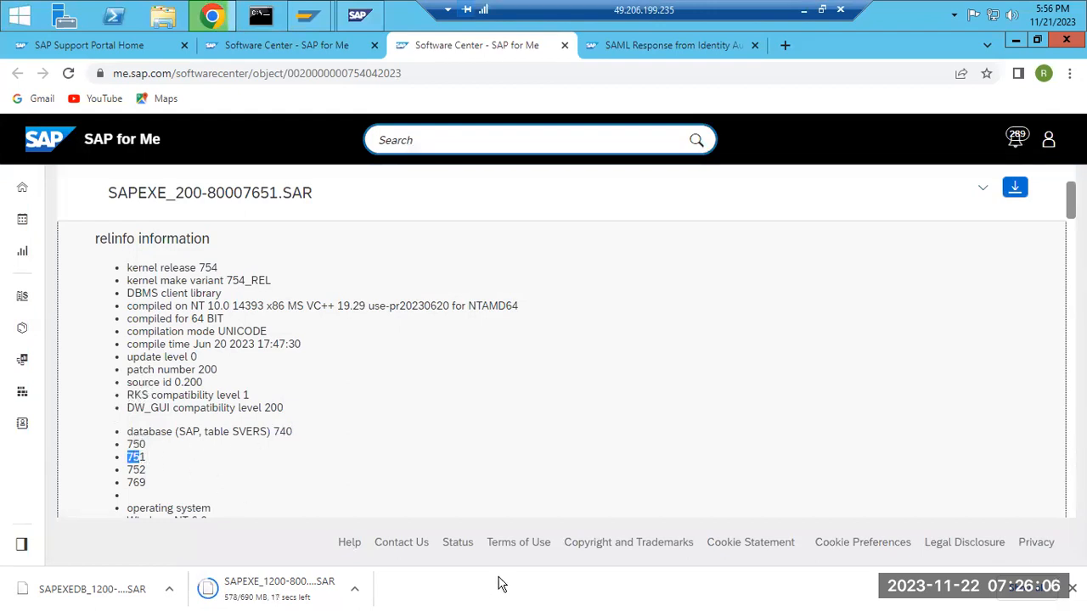
- In the ECD AS Instances window, check System Status and its installed software component versions
mouse_move(307, 24)
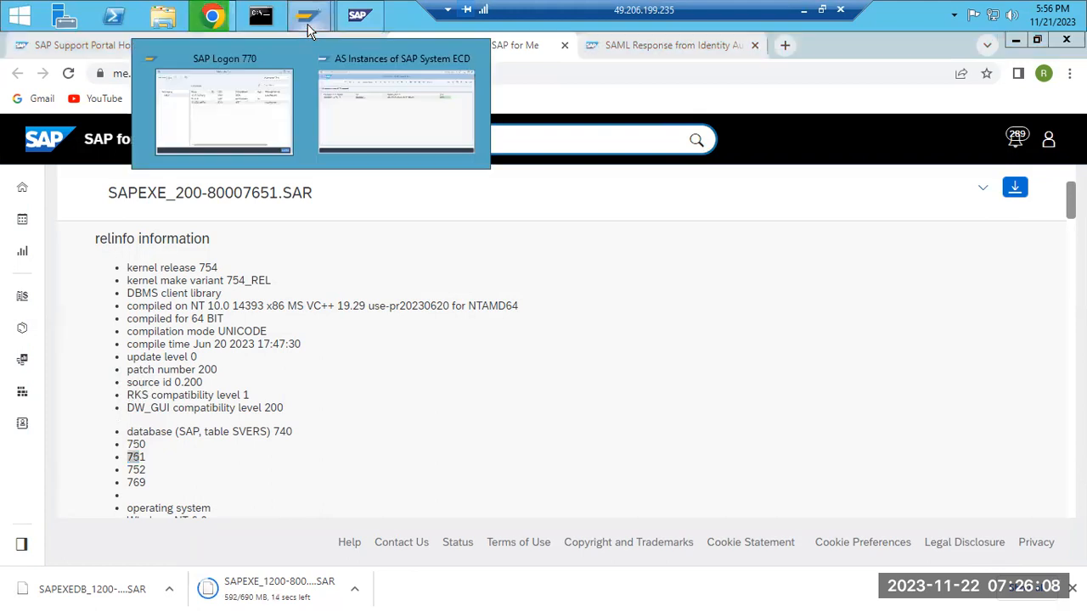
click(392, 108)
click(216, 44)
click(238, 348)
click(486, 297)
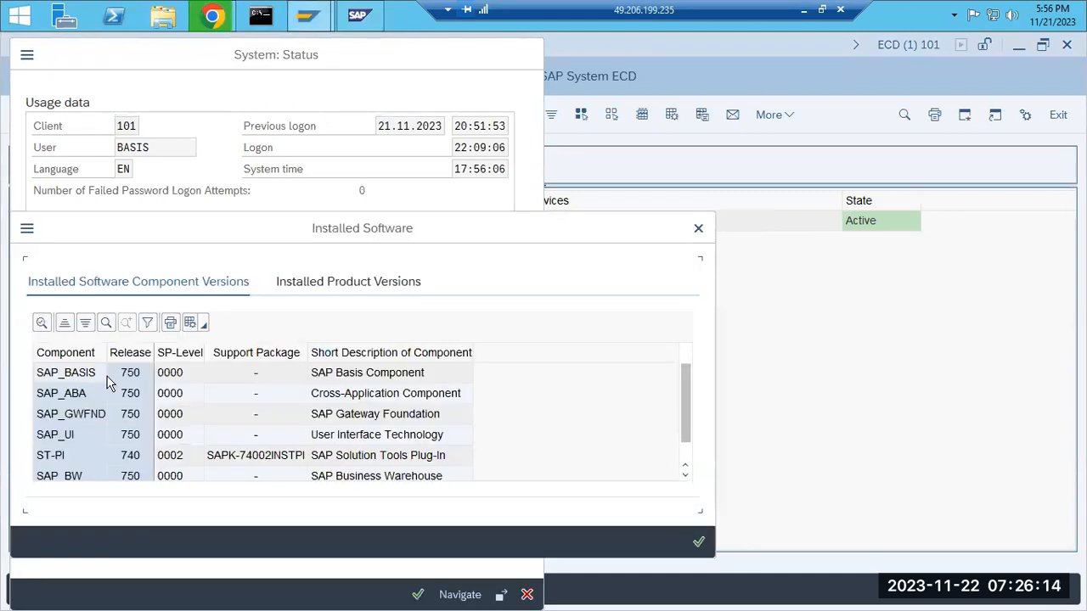
click(700, 231)
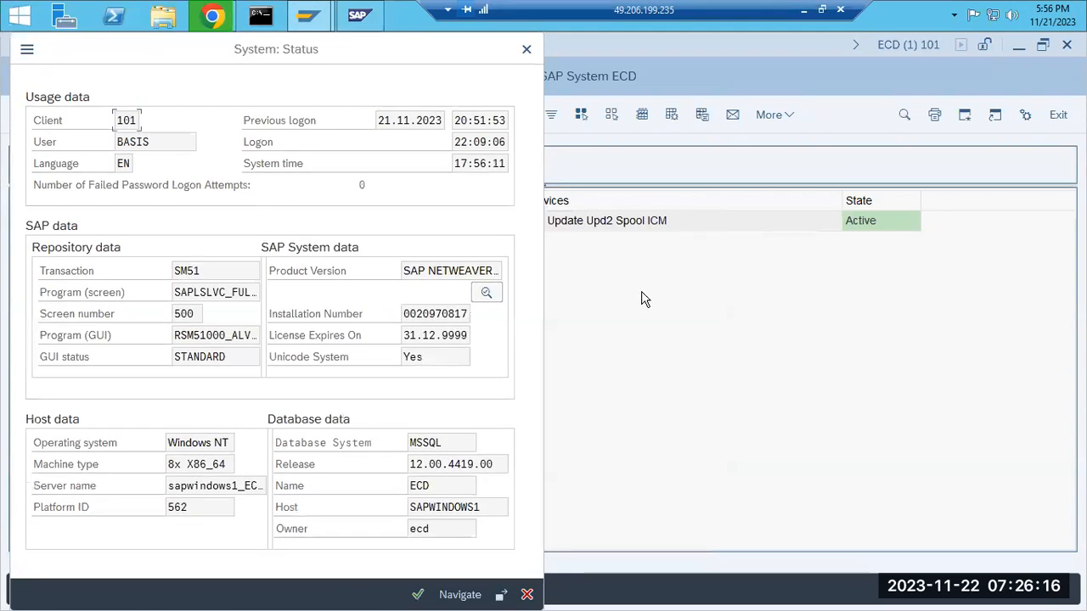
click(527, 595)
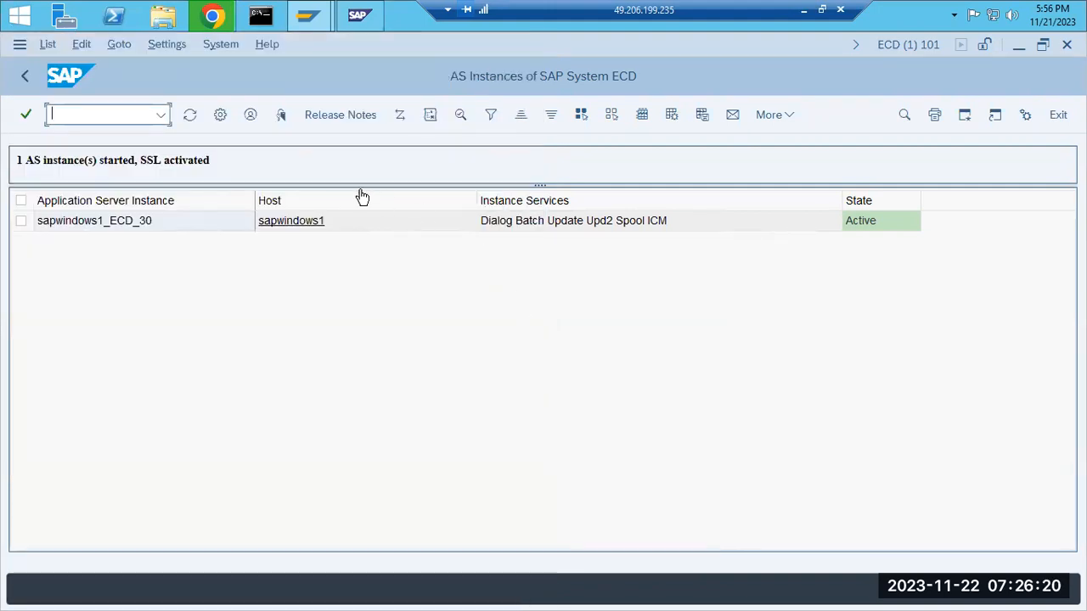
- Open the instance release notes and confirm SAP Kernel 754 at patch 200
click(219, 44)
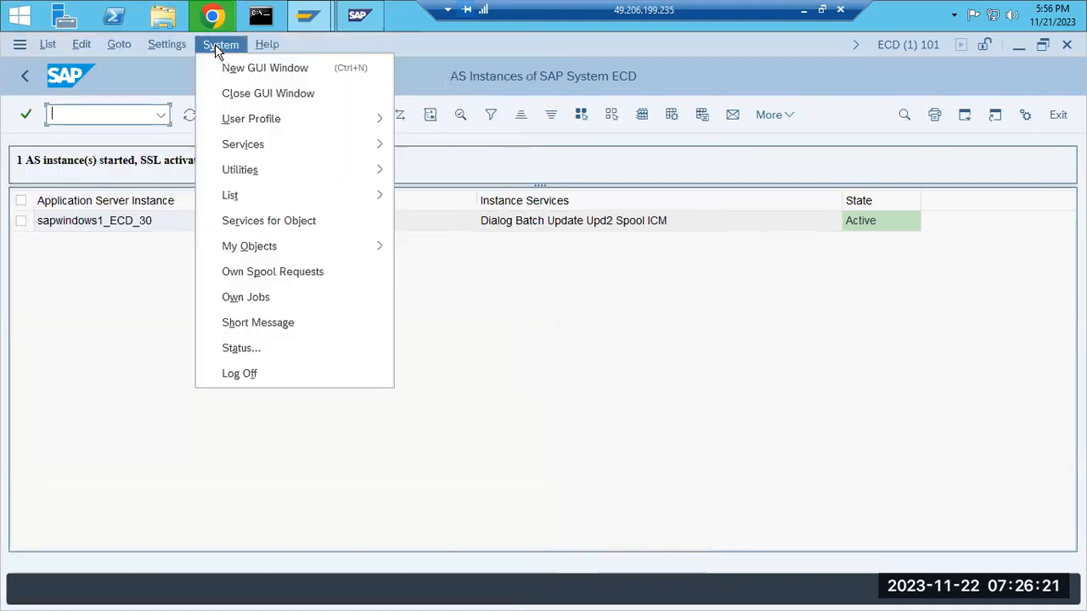
click(241, 349)
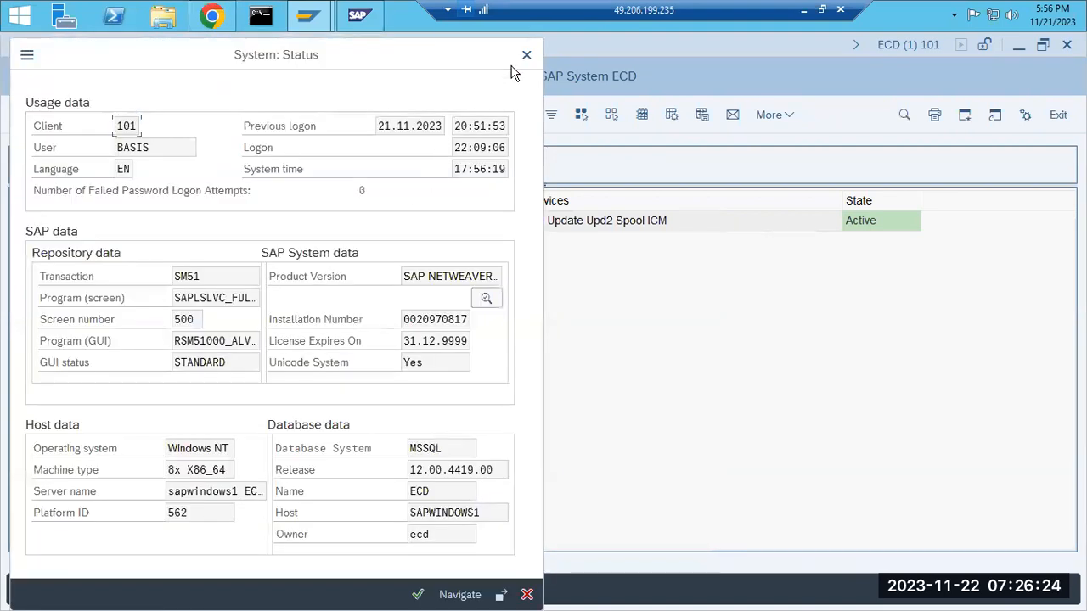
click(526, 56)
click(328, 117)
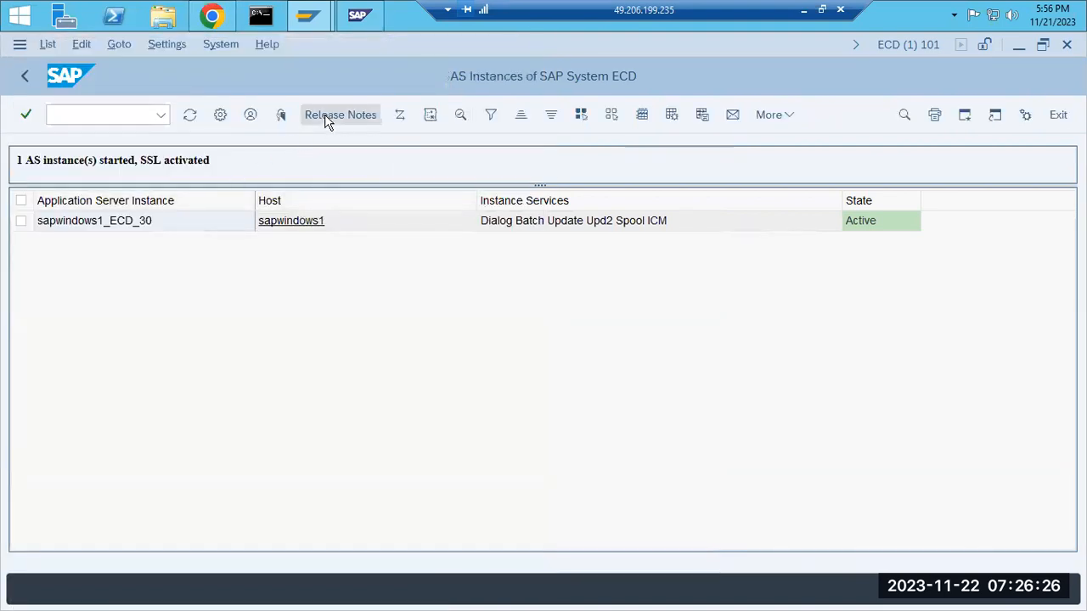
click(93, 224)
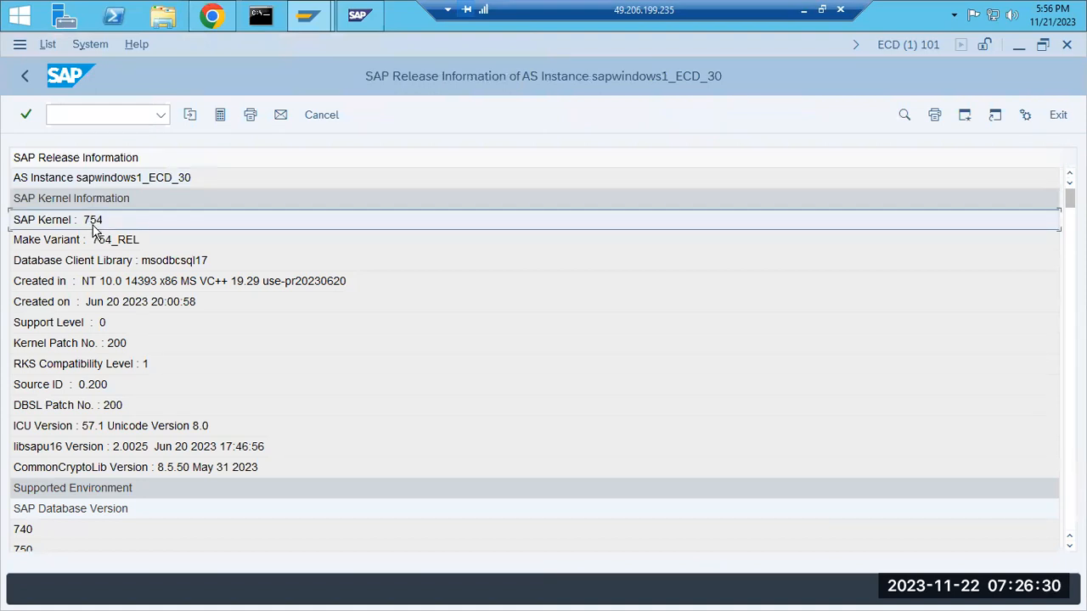
click(121, 350)
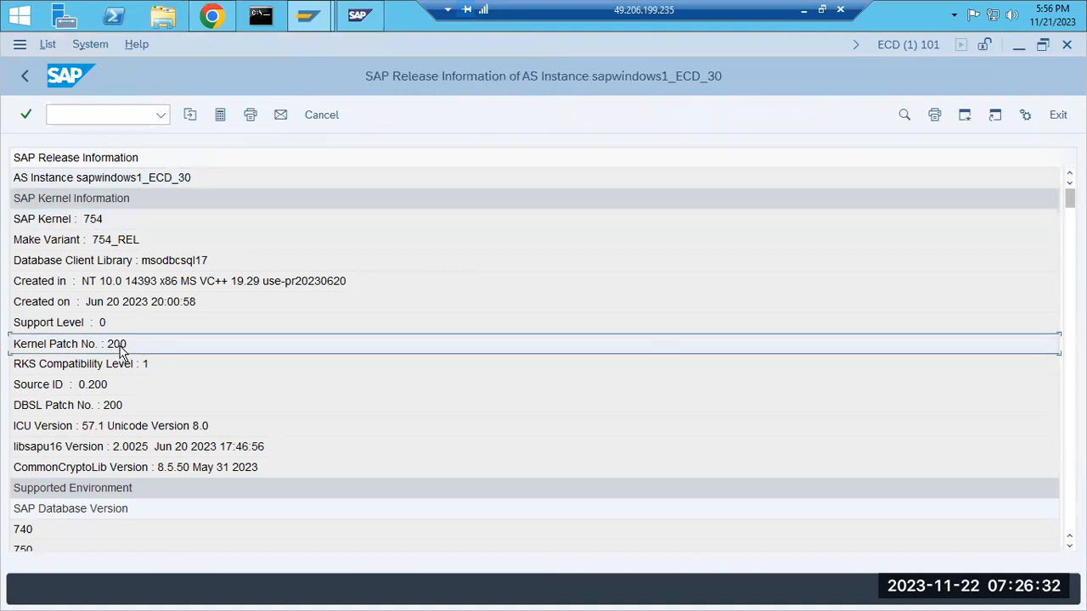
- Return to the SAP Easy Access menu and start logging off ECD
click(25, 76)
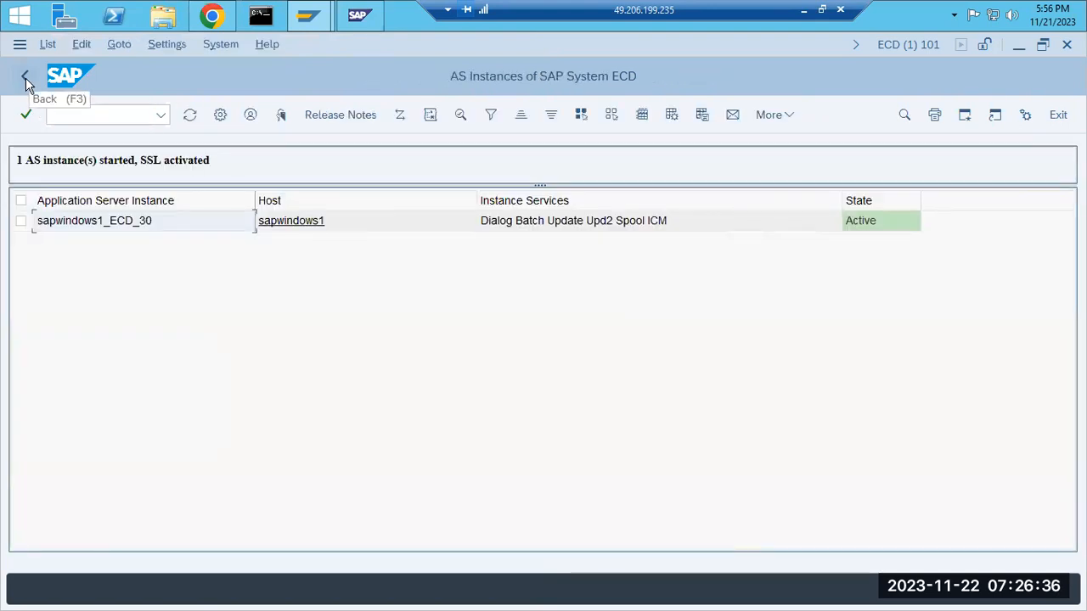
click(25, 79)
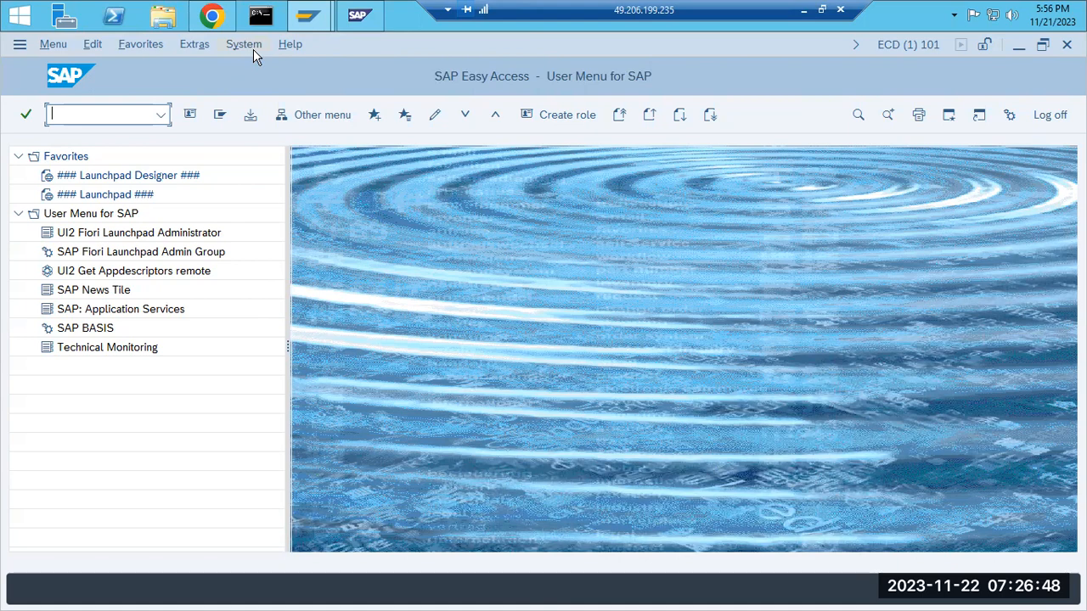
click(1051, 115)
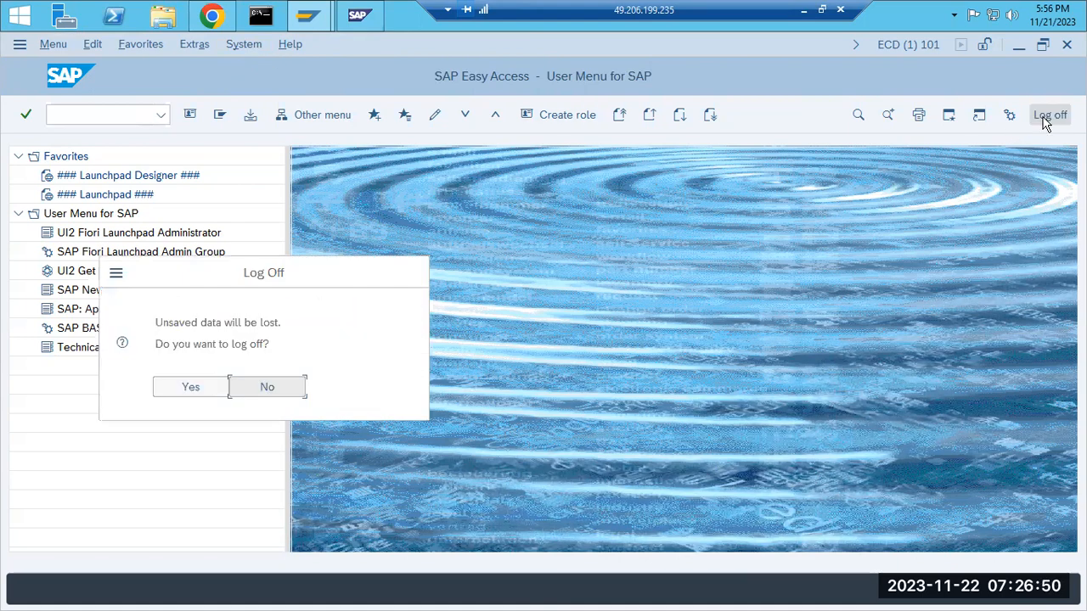
- Confirm the logoff from the ECD system
click(198, 386)
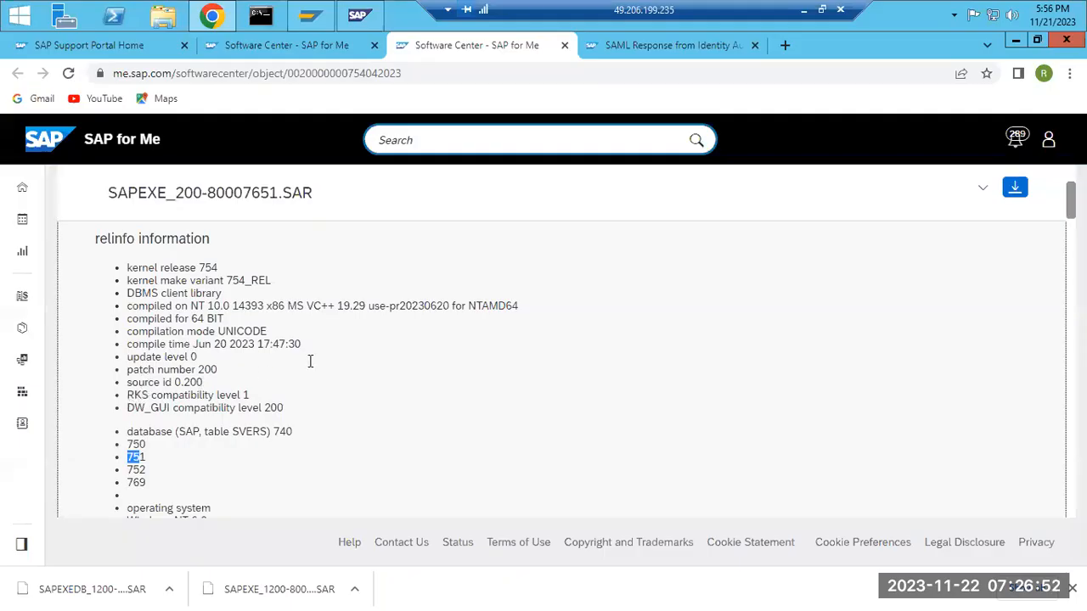
scroll(362, 438, down, 2)
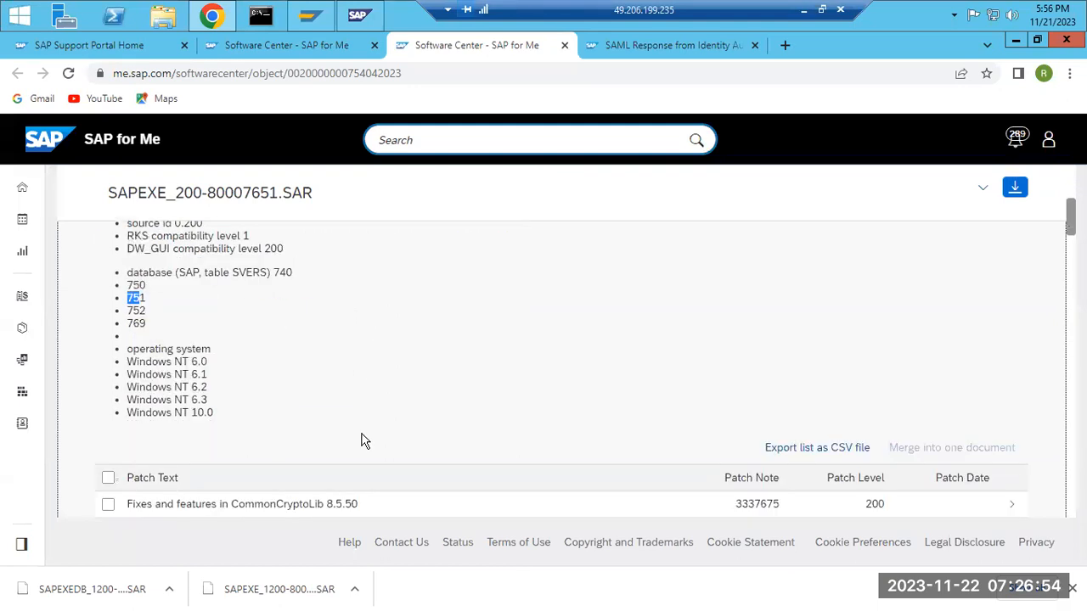
scroll(291, 389, up, 2)
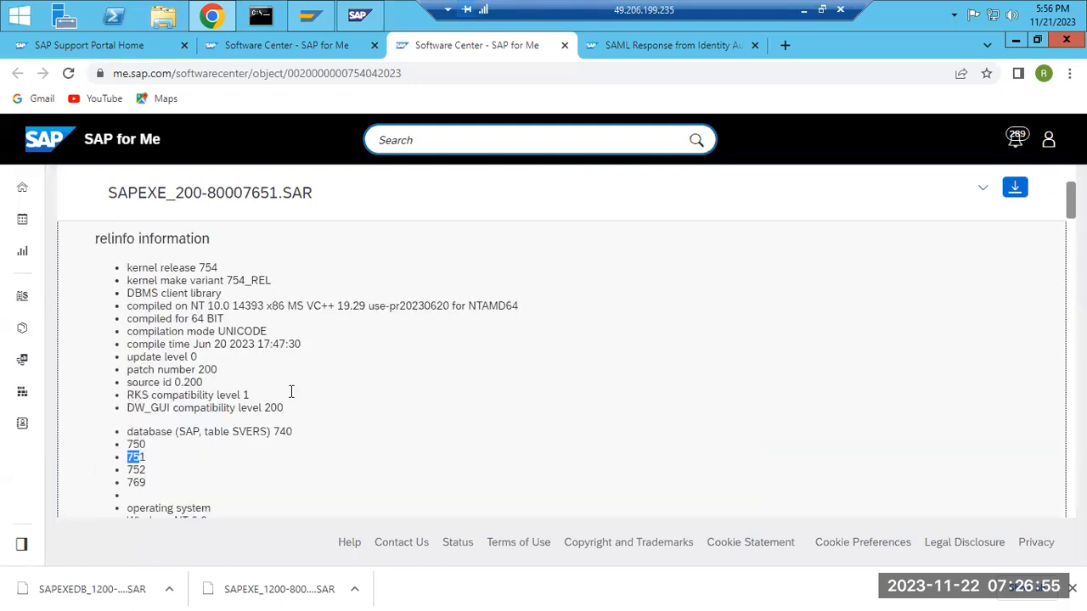
- Review the 7.54 kernel list down to SAPEXE_100-80007651.SAR, then open File Explorer
click(260, 42)
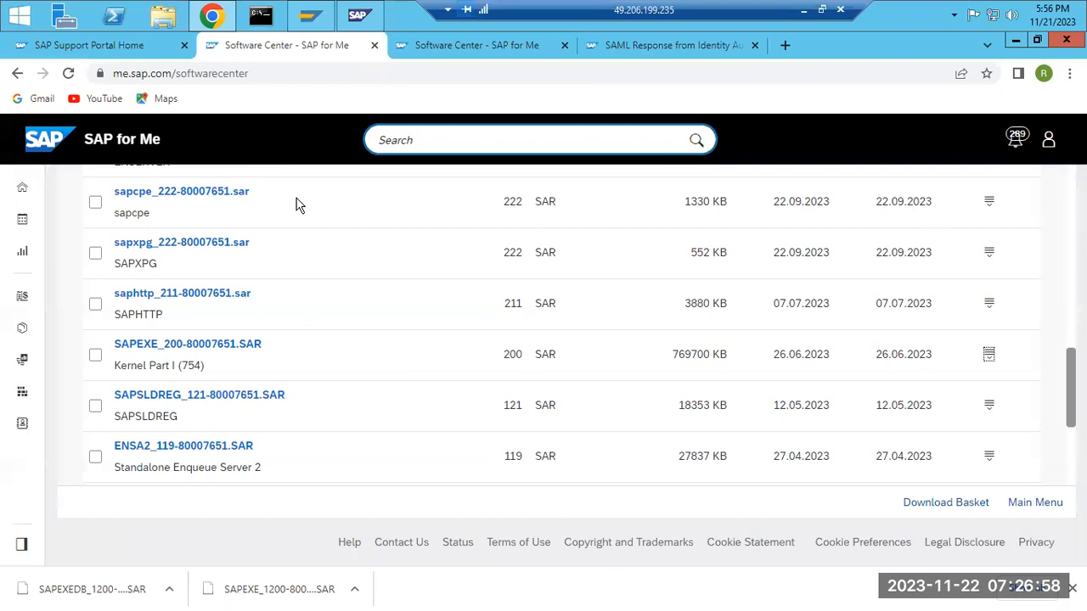
scroll(299, 204, up, 4)
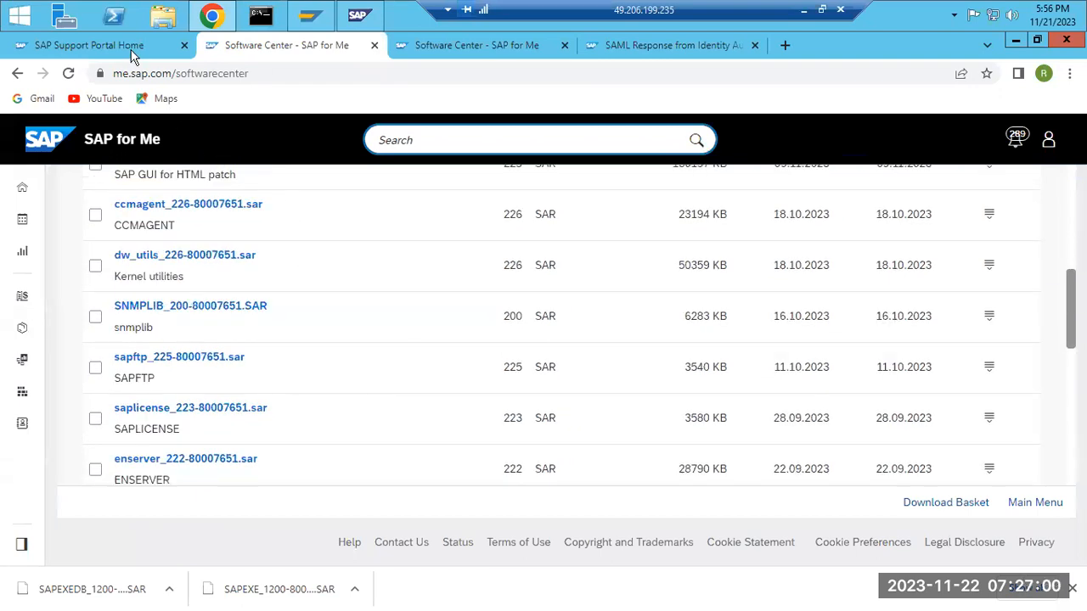
click(15, 75)
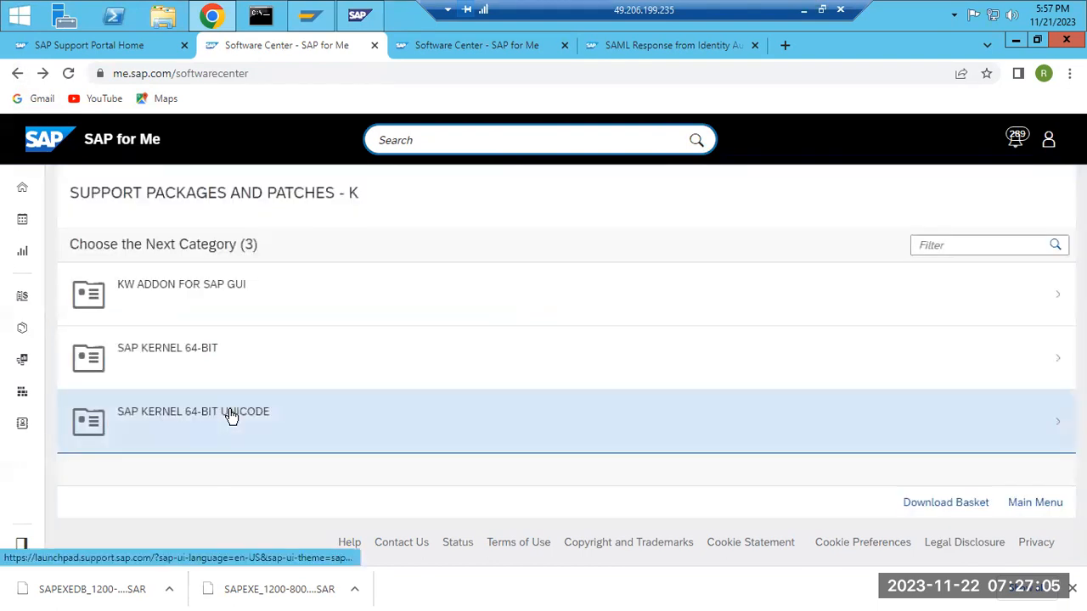
click(230, 416)
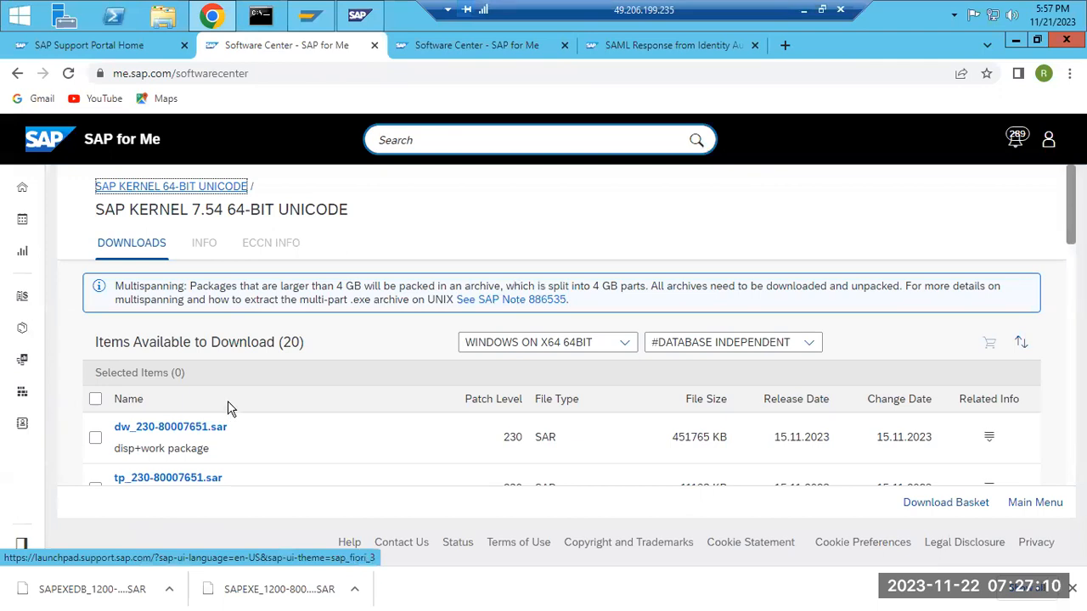
scroll(229, 402, down, 5)
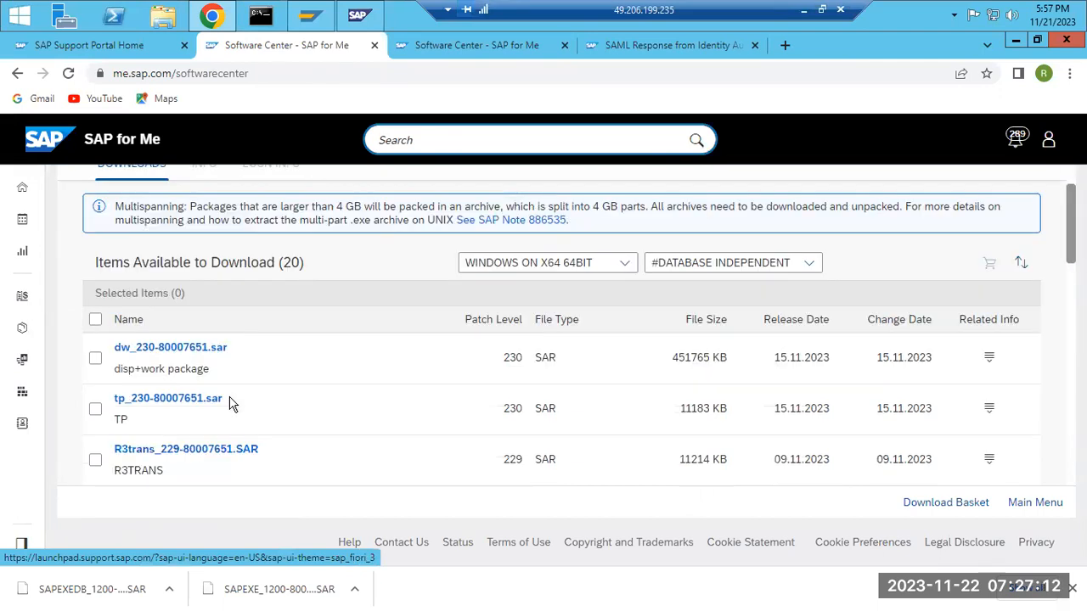
scroll(229, 403, down, 7)
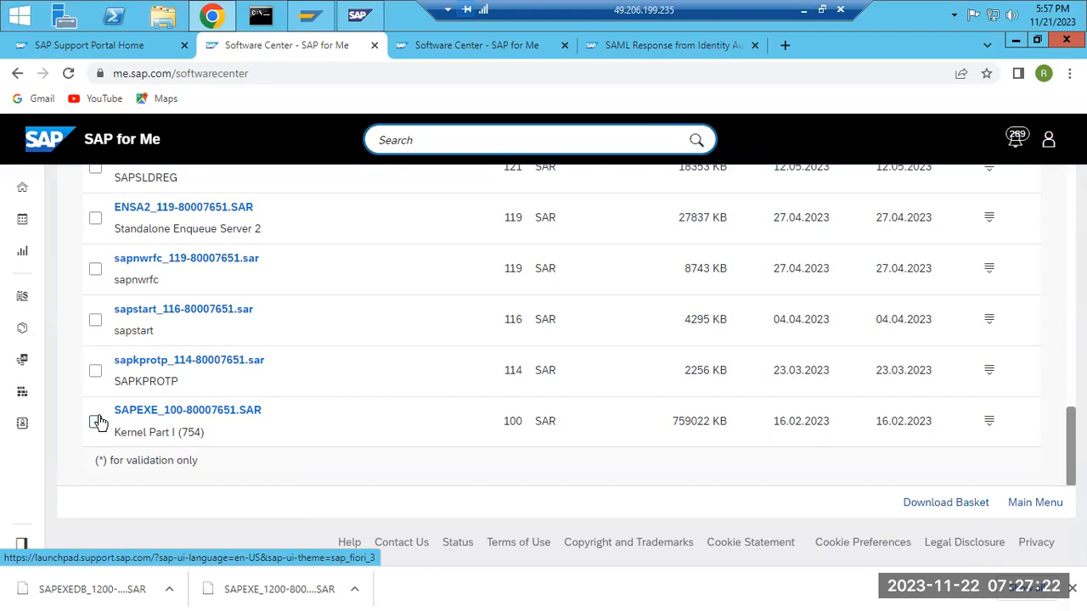
drag(109, 410, 262, 410)
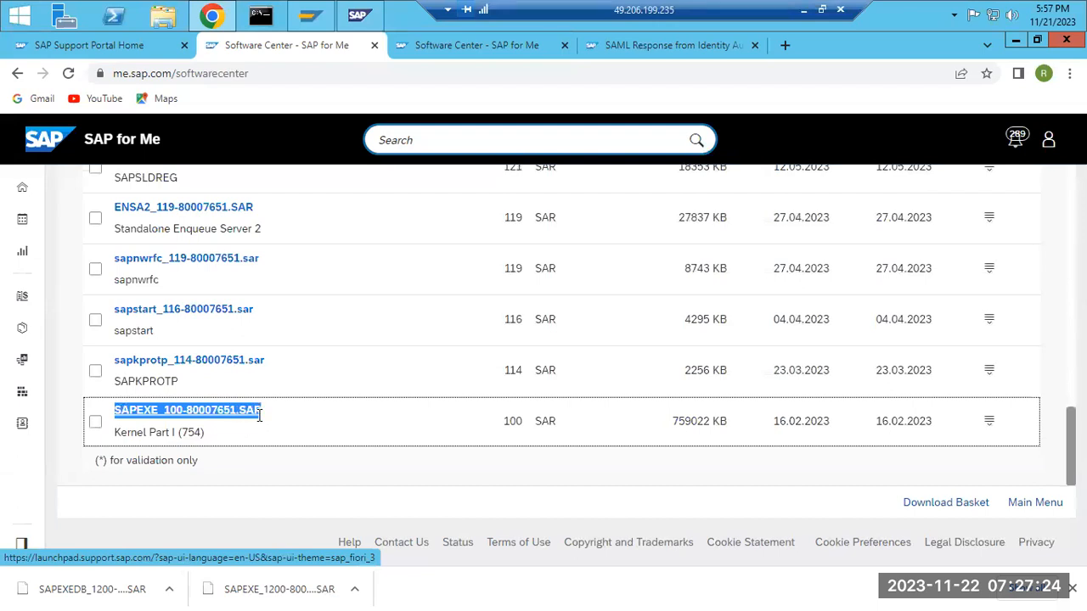
click(163, 511)
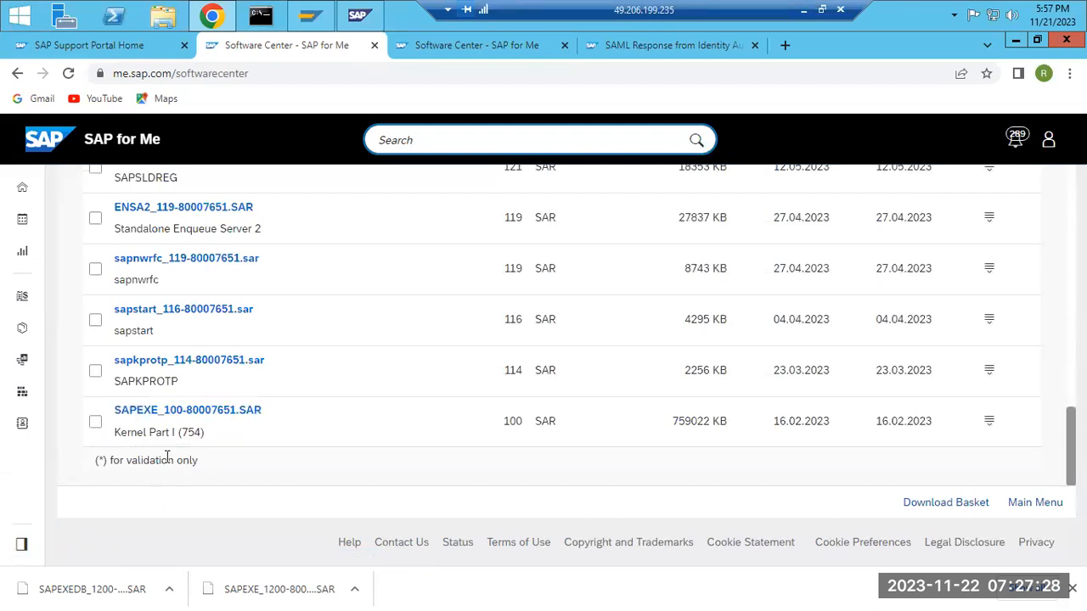
click(164, 17)
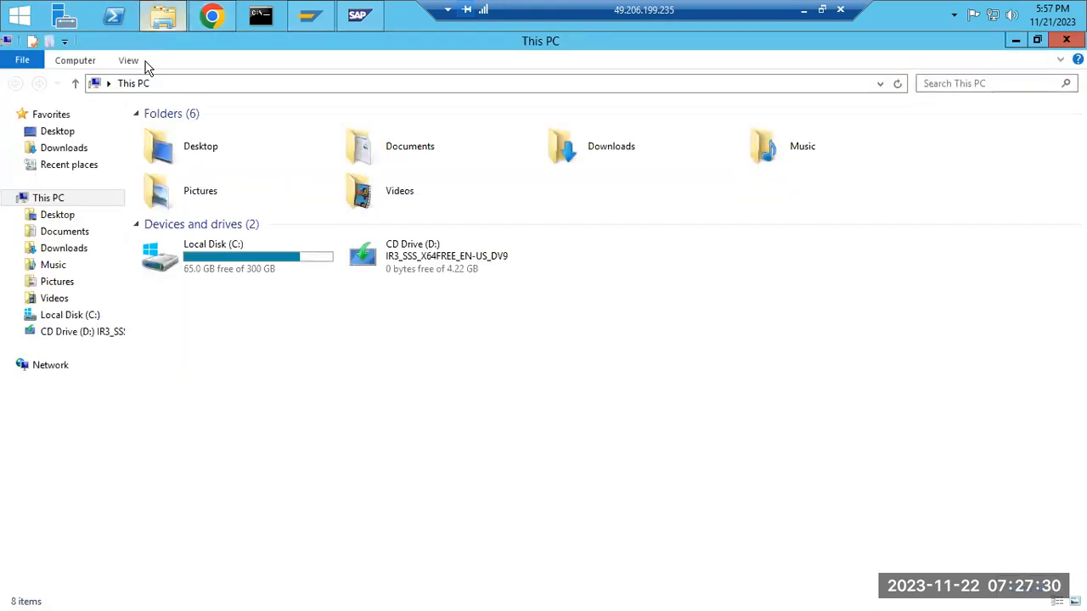
- In Downloads, select the SAPEXE_1200 and SAPEXEDB_1200 SAR files
click(65, 148)
click(185, 168)
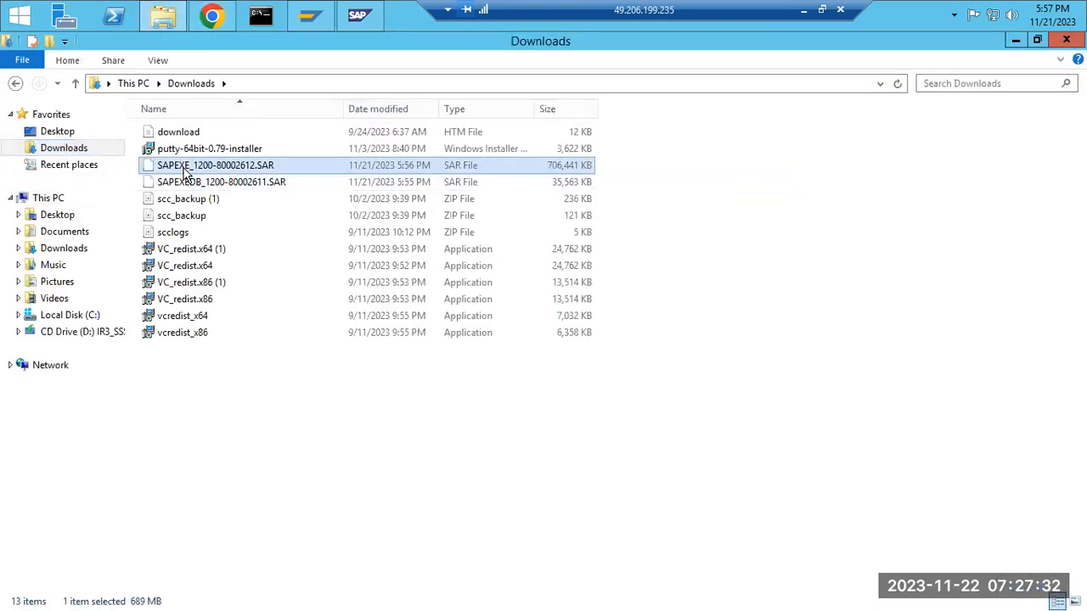
ctrl+click(192, 182)
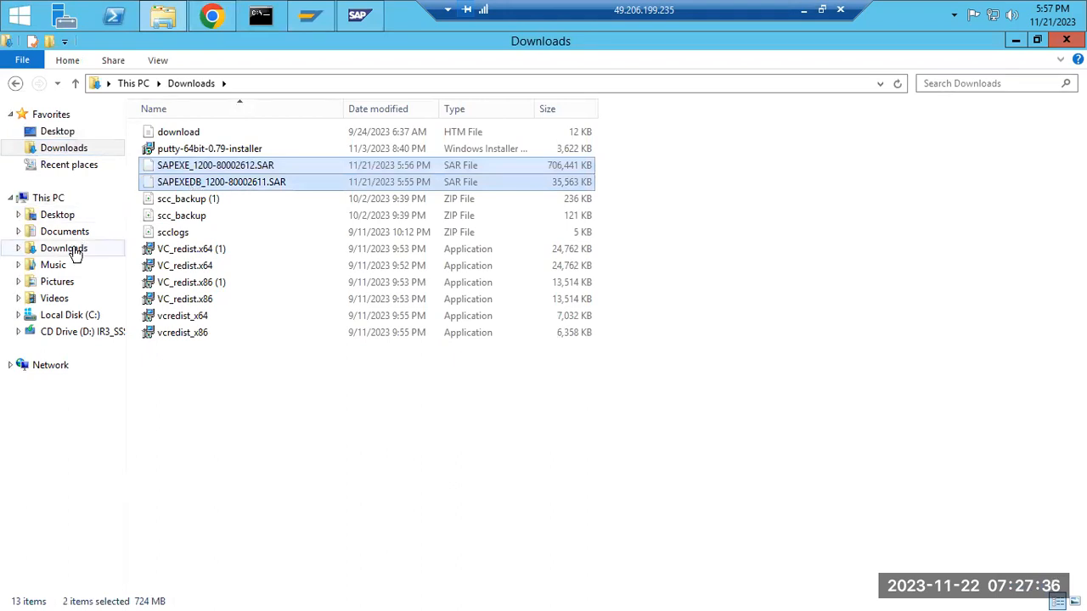
- Create a new folder named kernel_753_1200 in C:\SAPSOFTWARES
click(53, 200)
double_click(274, 270)
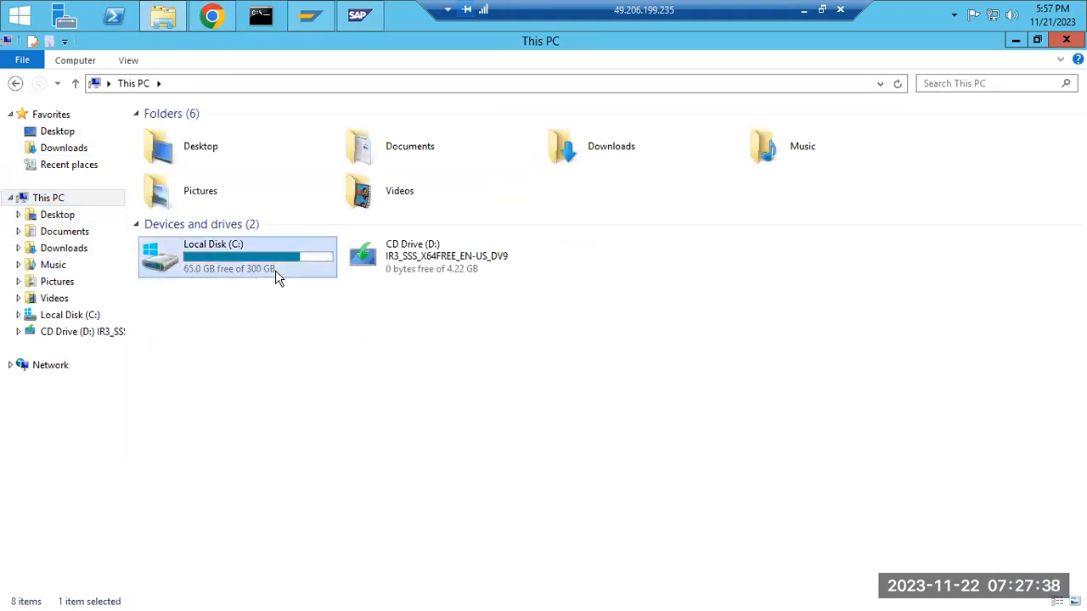
double_click(213, 316)
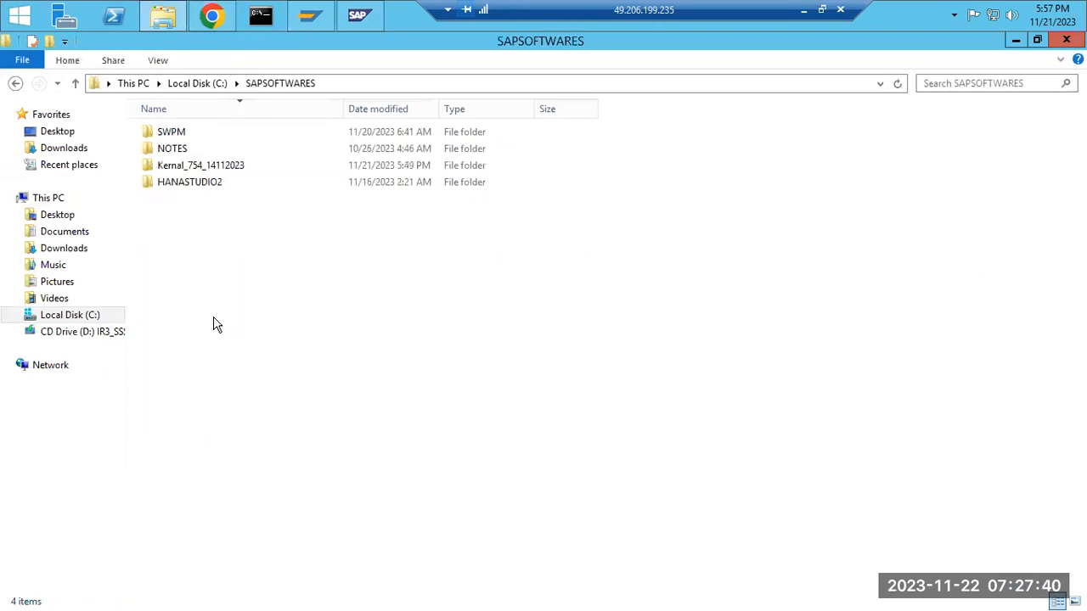
right_click(213, 239)
mouse_move(337, 402)
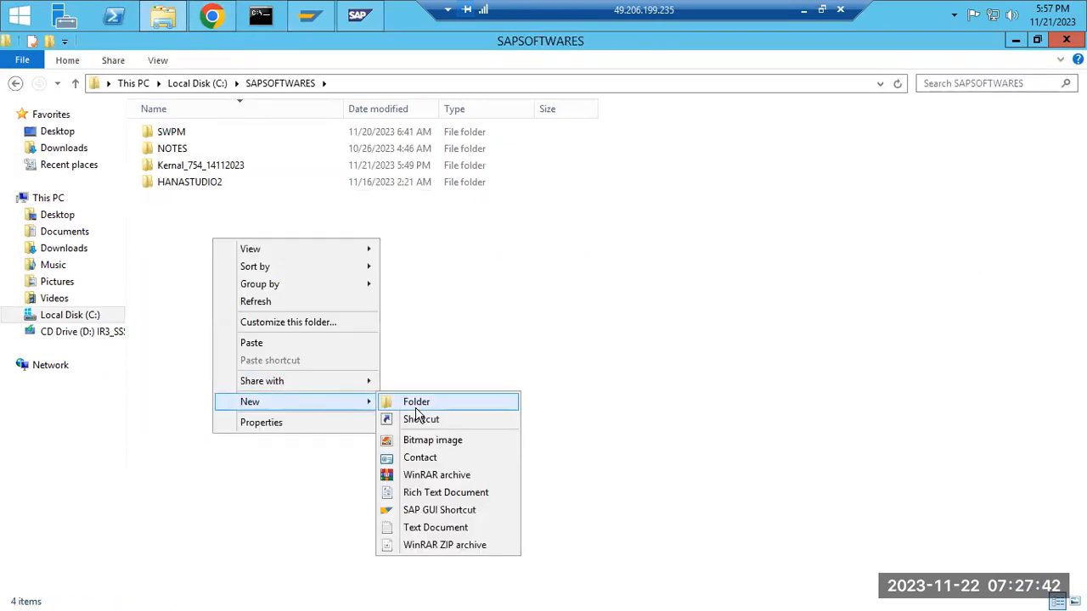
click(416, 405)
text(kerne)
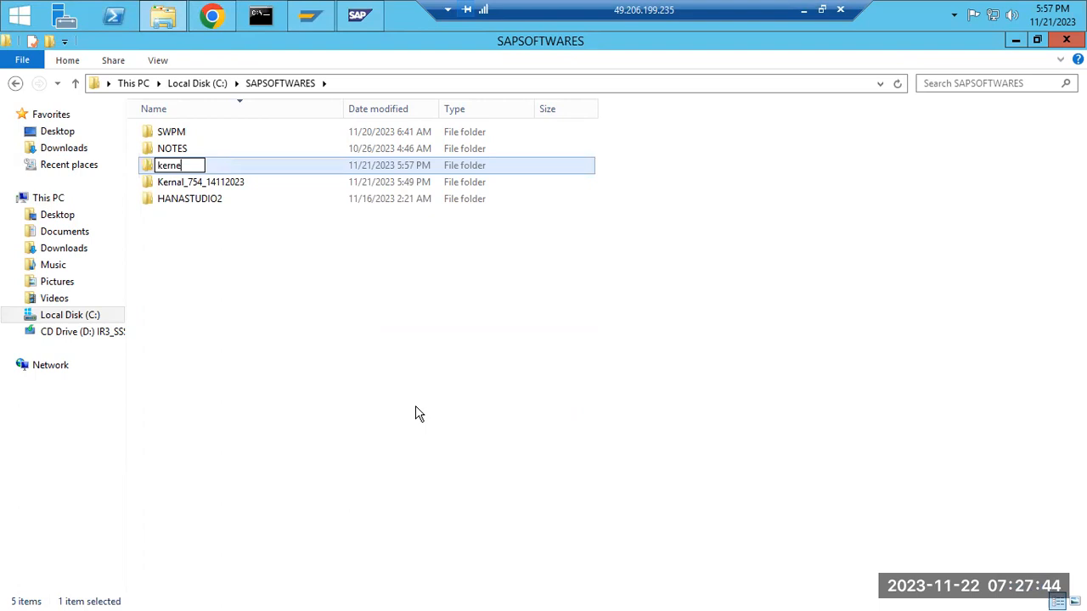
text(l_753_1200)
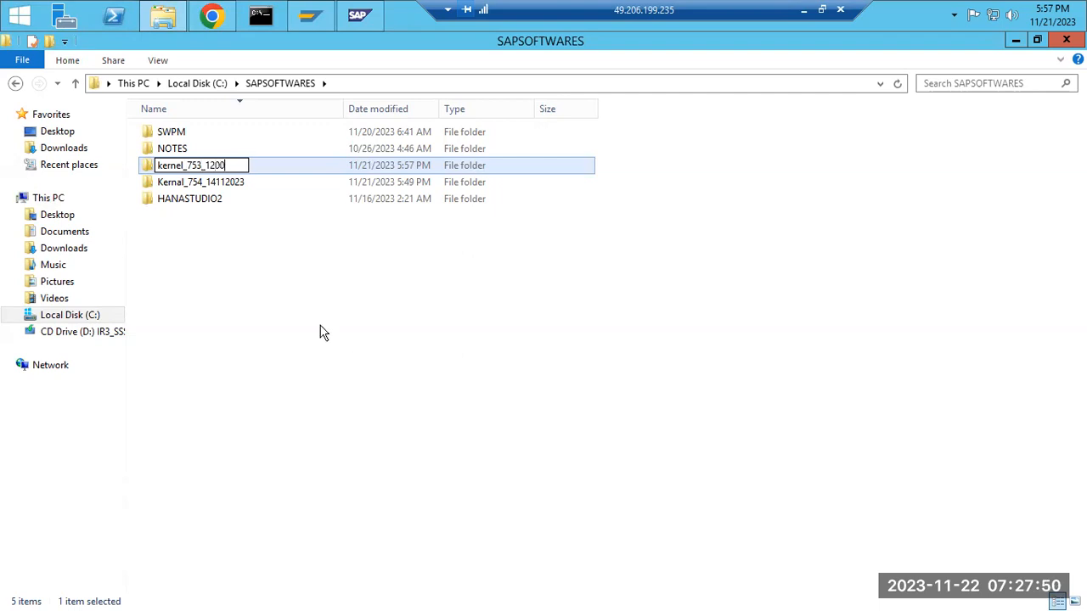
click(320, 333)
- Paste both kernel SAR files into kernel_753_1200
double_click(218, 170)
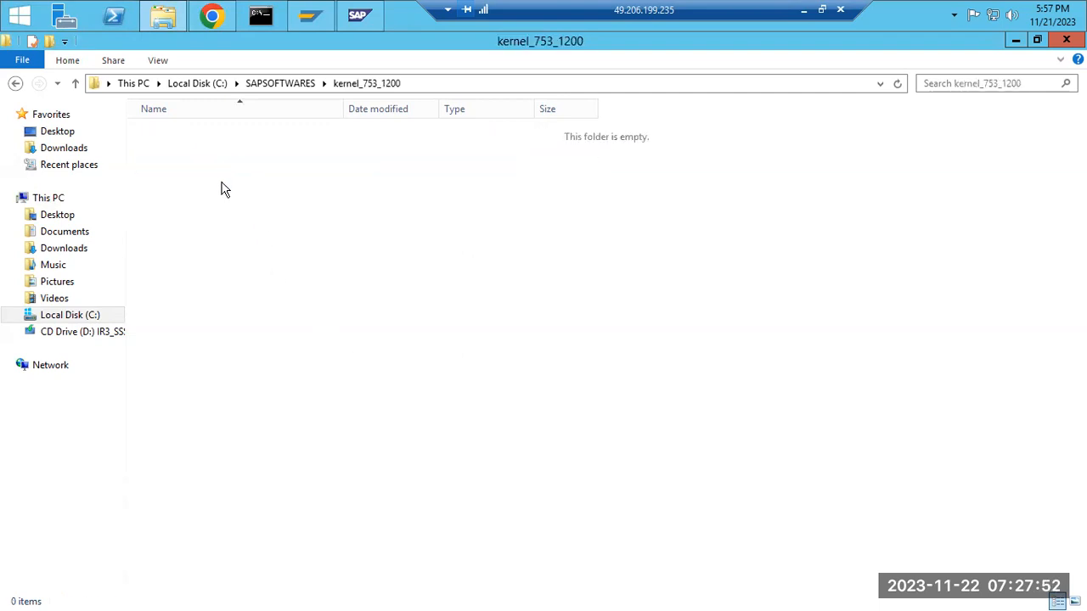
key(ctrl+v)
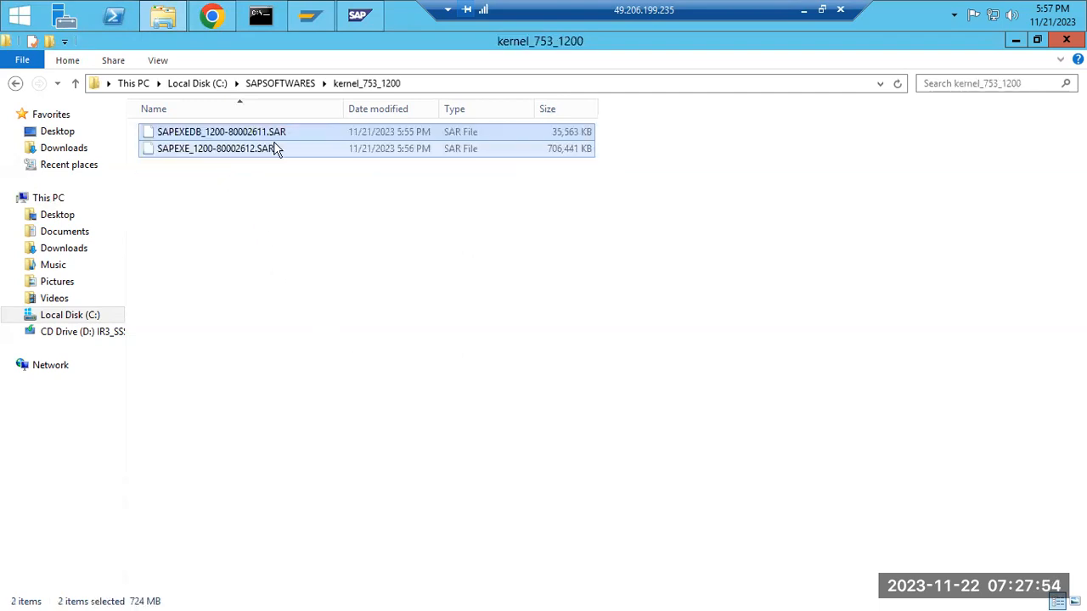
click(281, 84)
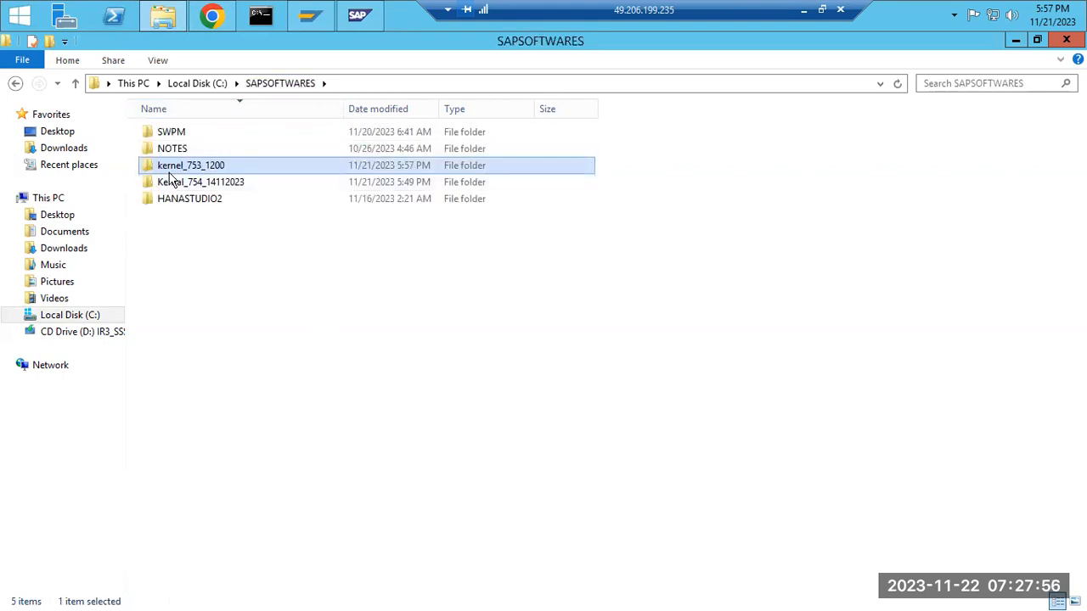
- Review the local notes' move and extract steps, then launch Remote Desktop Connection
click(803, 9)
drag(58, 358, 319, 356)
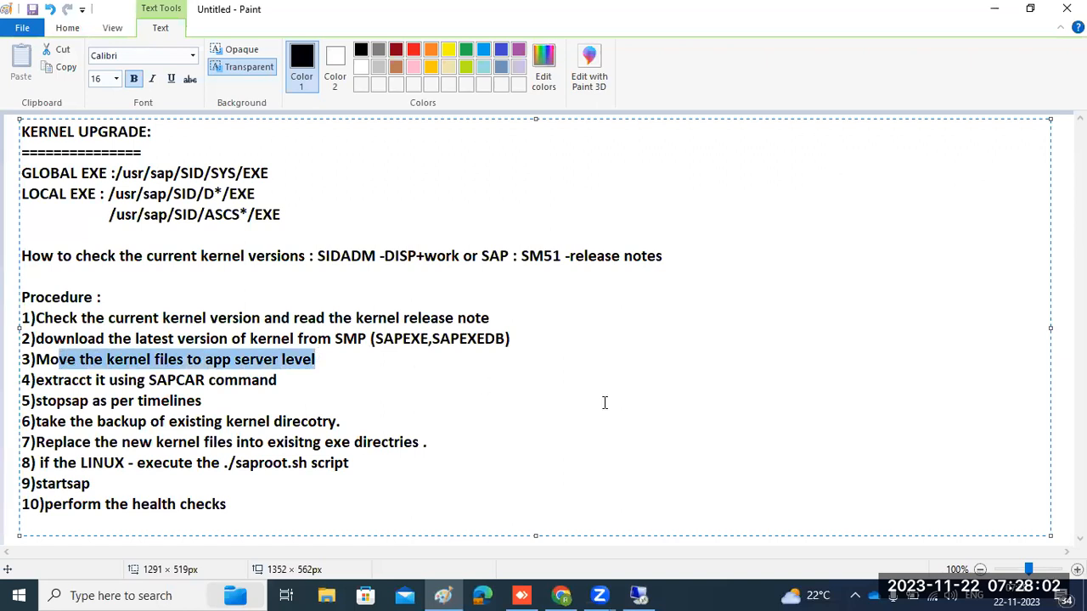
drag(71, 381, 108, 381)
click(638, 595)
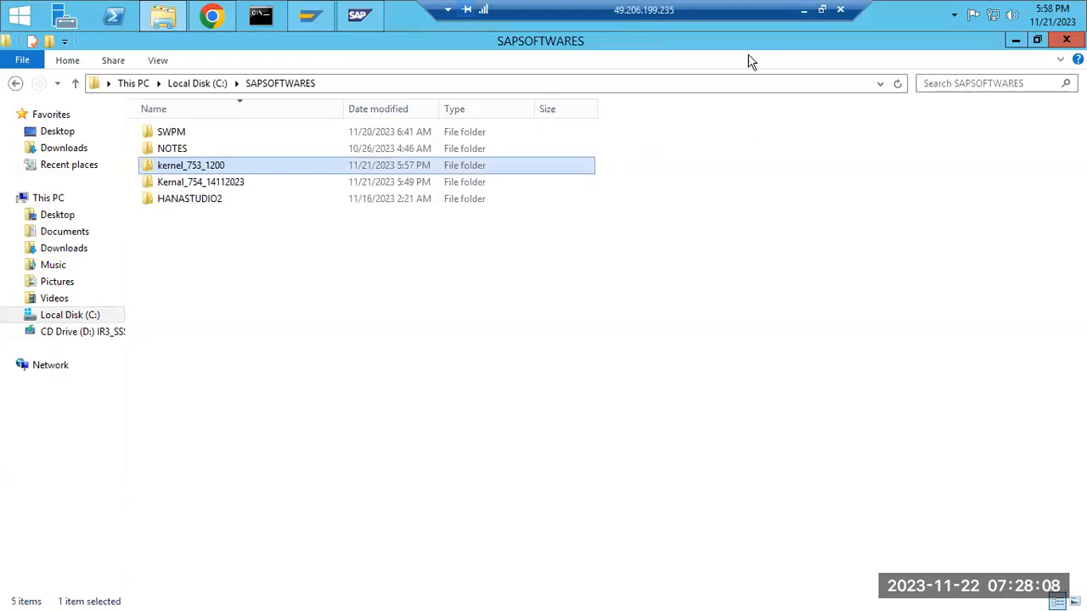
click(803, 9)
key(super+r)
click(129, 544)
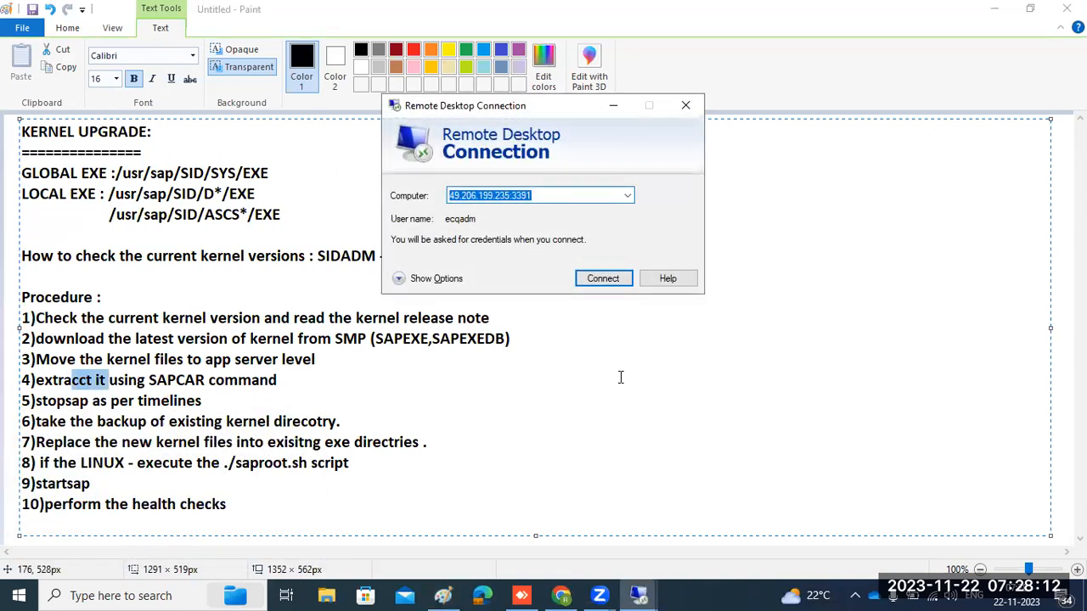
mouse_move(643, 594)
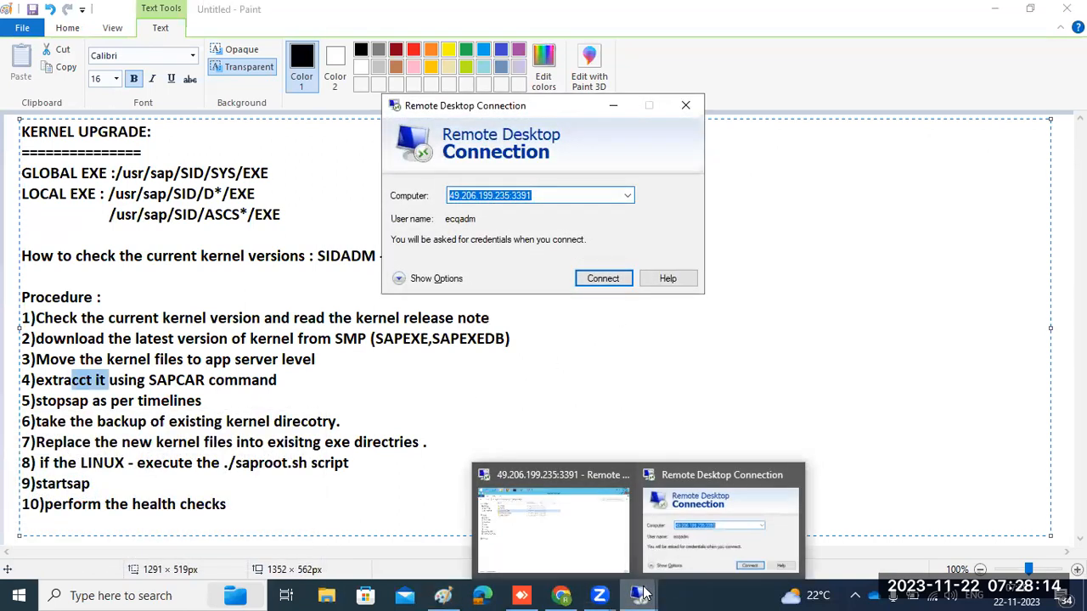
click(602, 283)
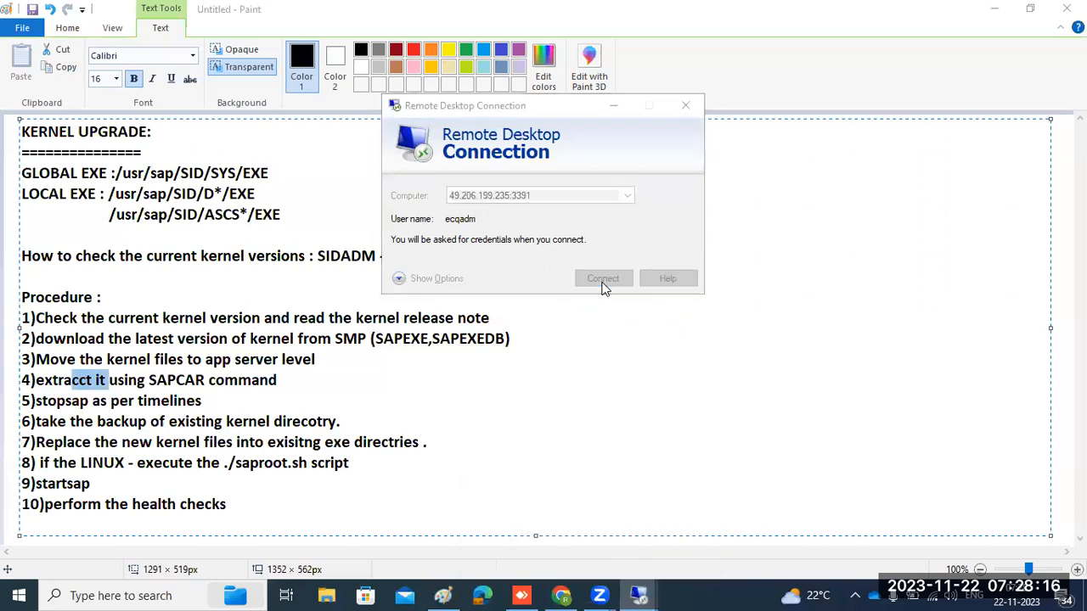
text(•)
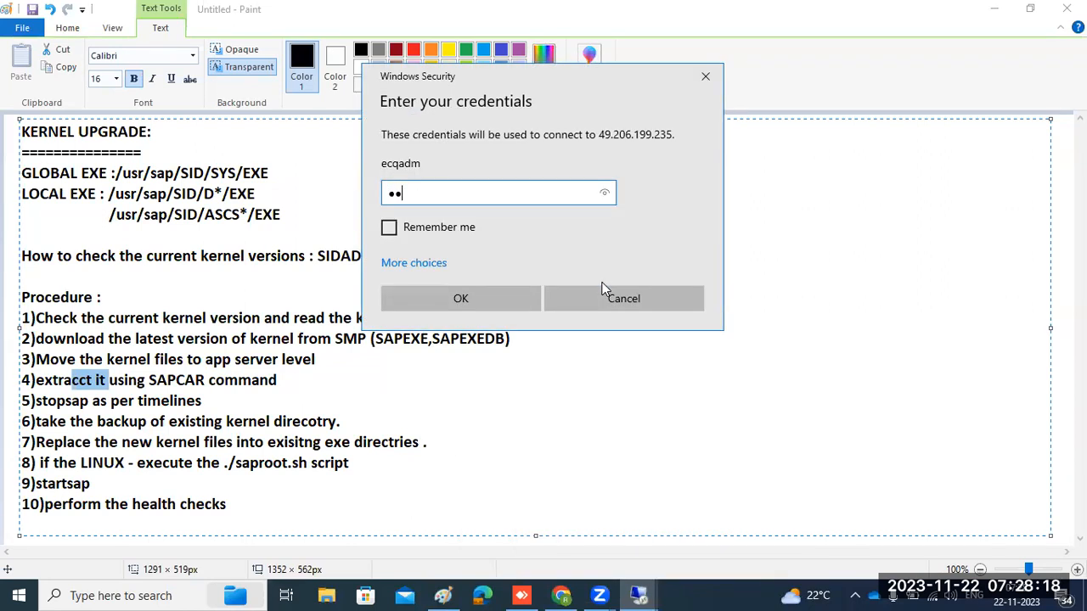
text(••••••••)
key(Return)
click(599, 360)
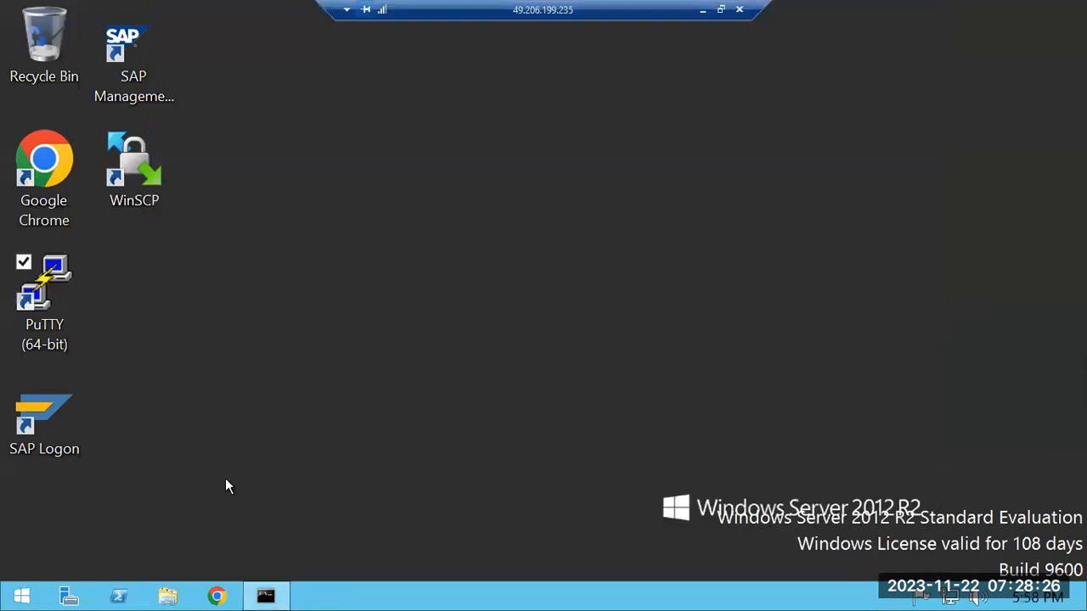
- Open a command prompt in C:\SAPSOFTWARES\kernel_753_1200 via cmd in the address bar
click(167, 596)
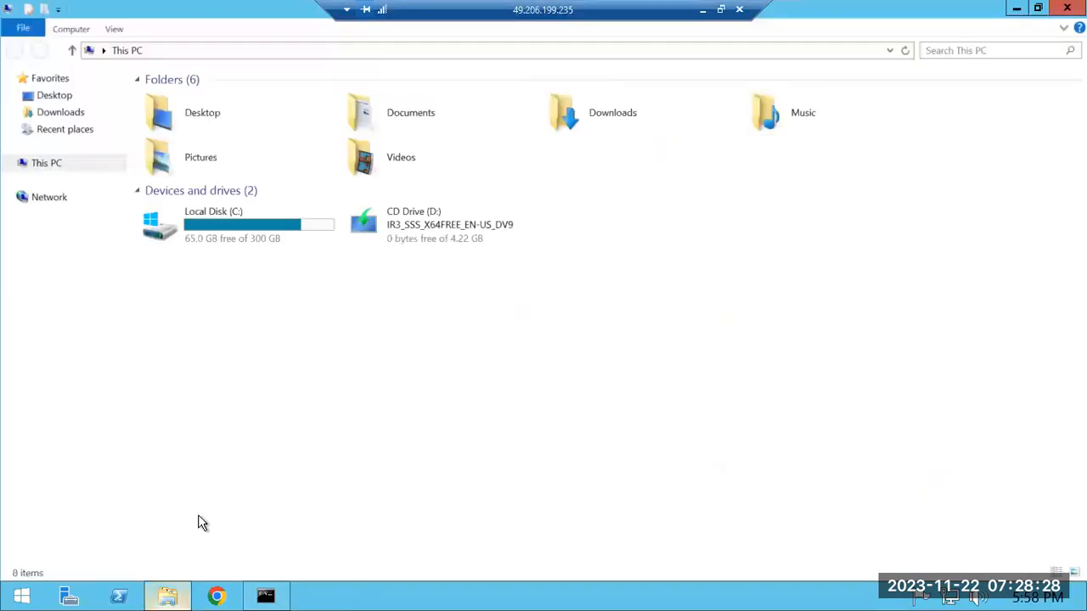
double_click(275, 230)
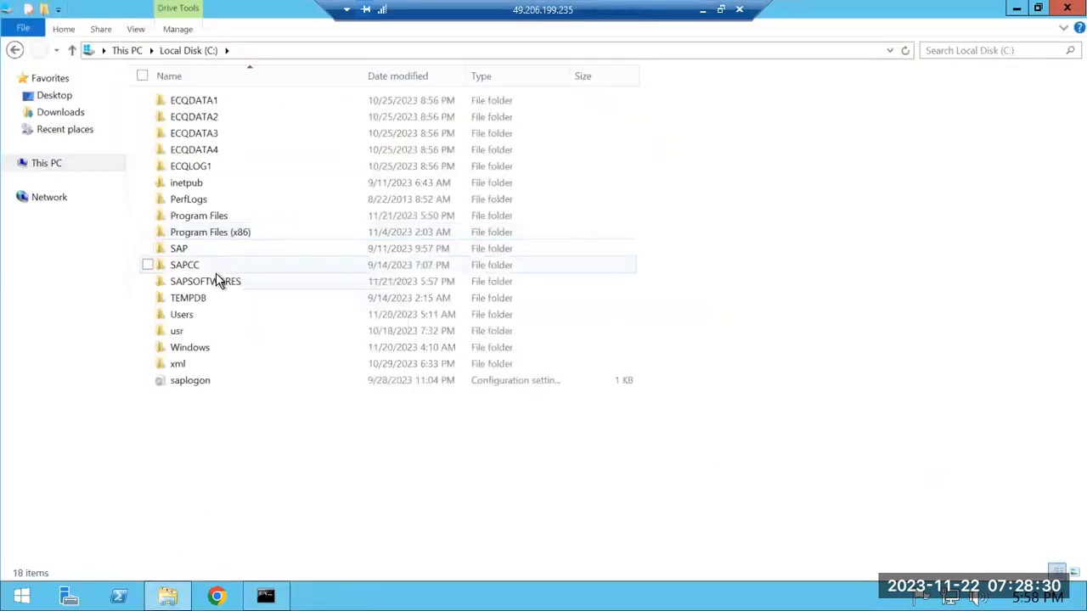
double_click(216, 283)
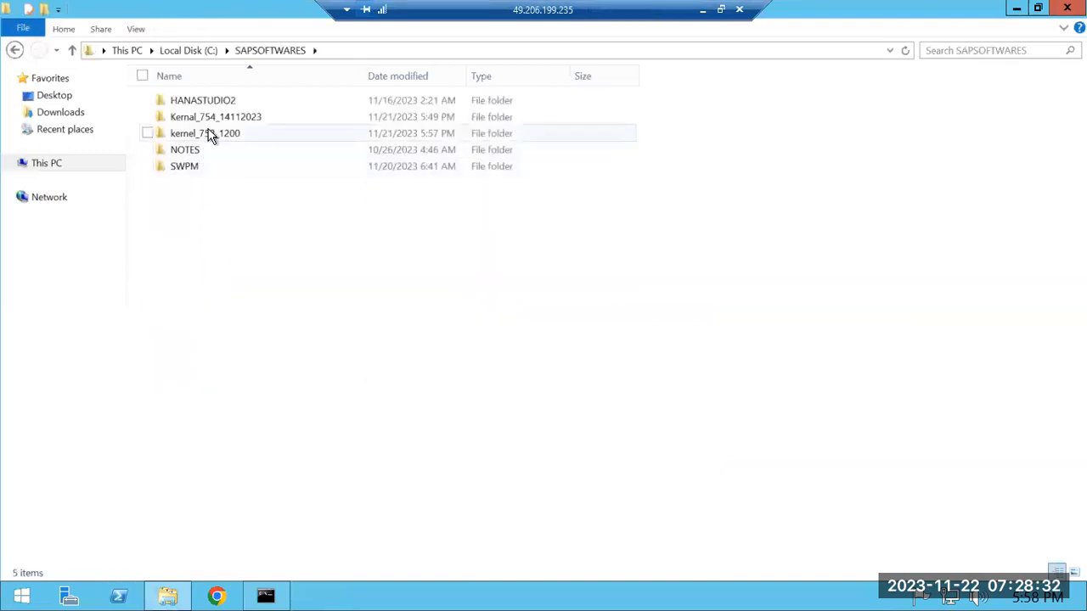
double_click(211, 138)
click(419, 47)
text(cmd)
key(Return)
- Set the command window to medium cursor and 6 buffers, then reopen cmd there
drag(259, 83, 498, 252)
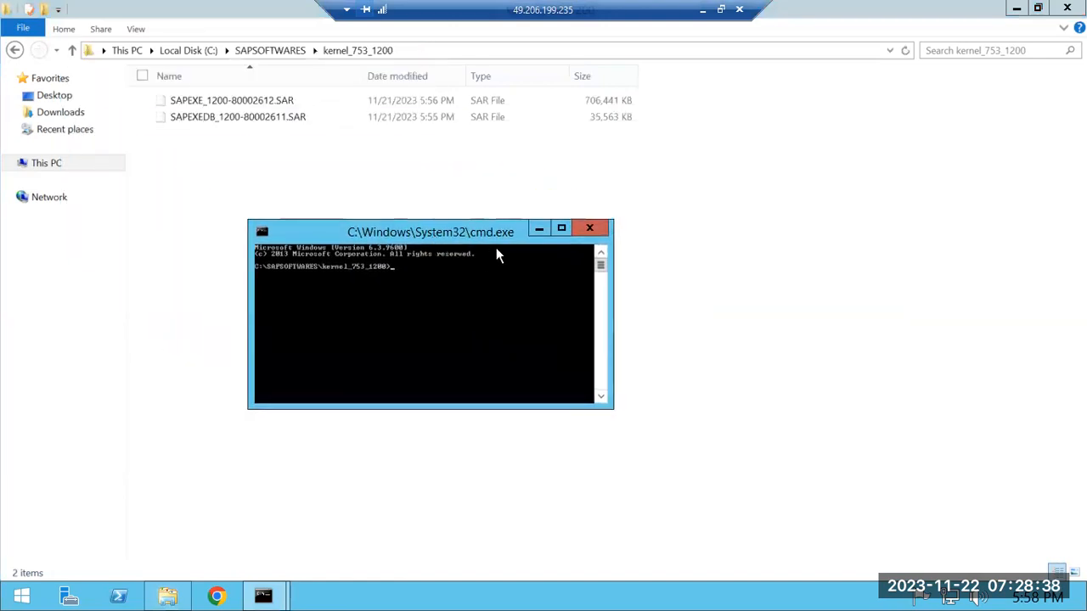
click(262, 232)
mouse_move(227, 353)
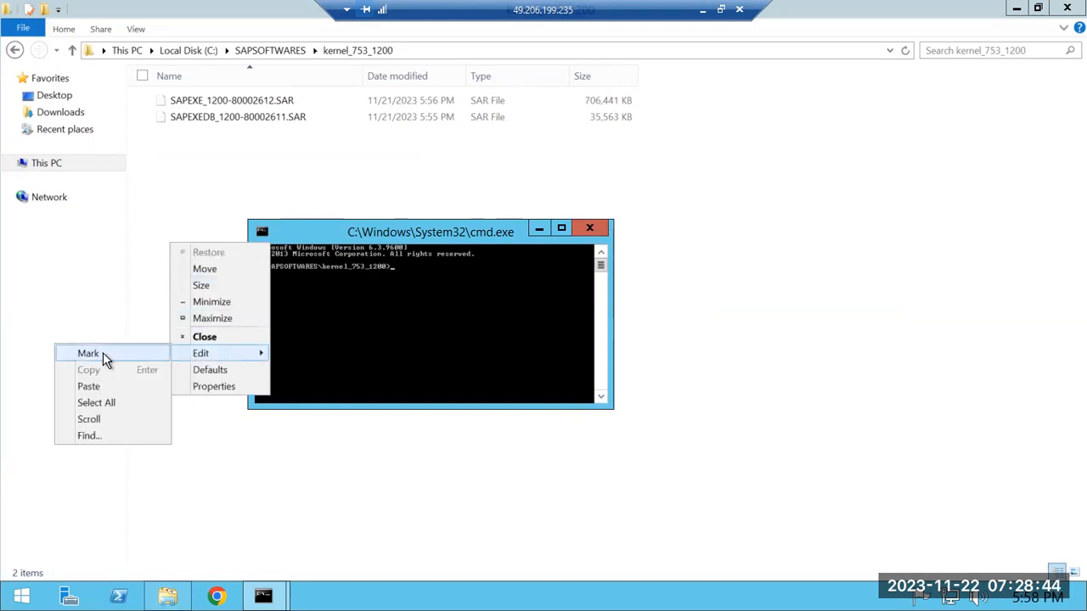
click(227, 387)
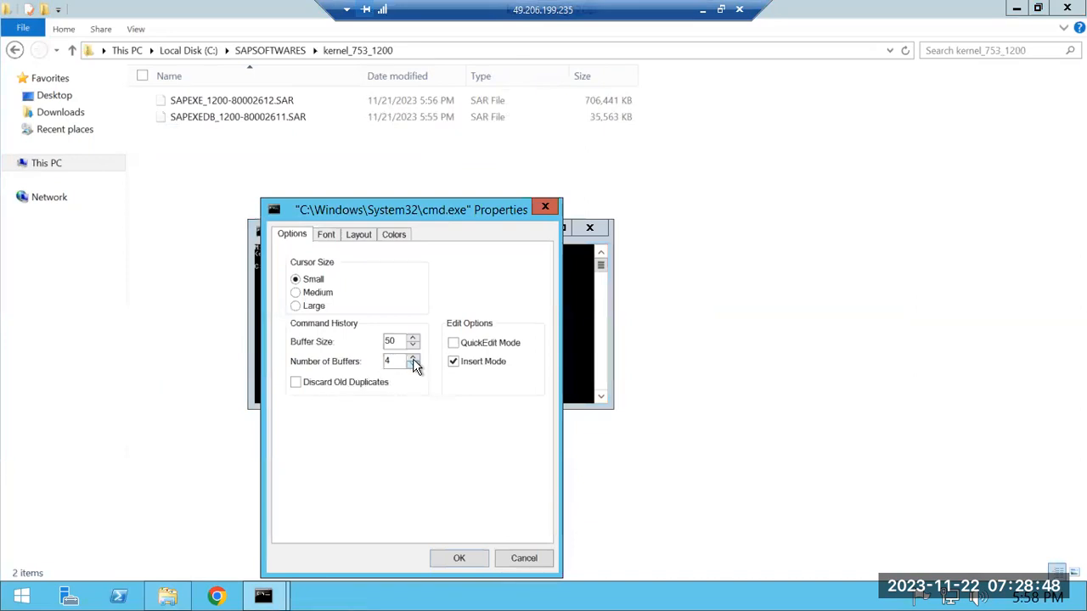
click(457, 559)
click(597, 228)
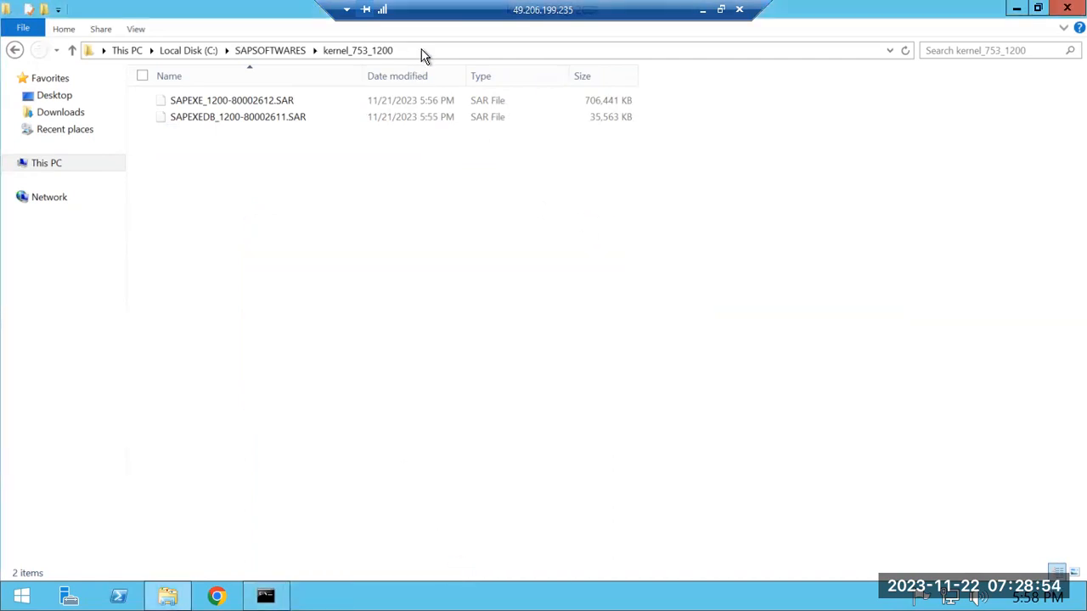
click(422, 50)
text(cmd)
key(Return)
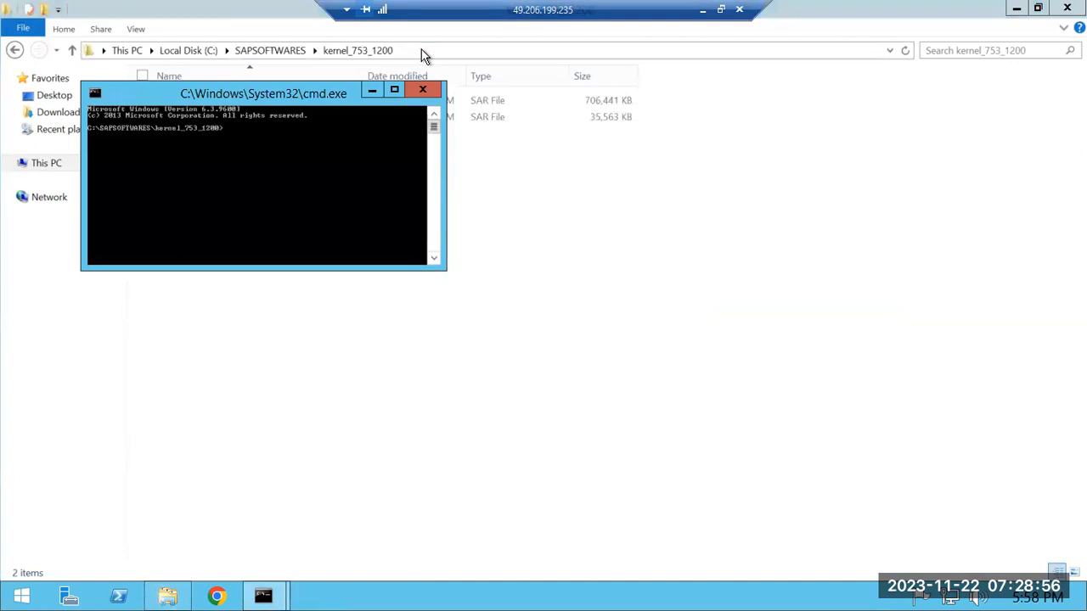
drag(302, 91, 494, 240)
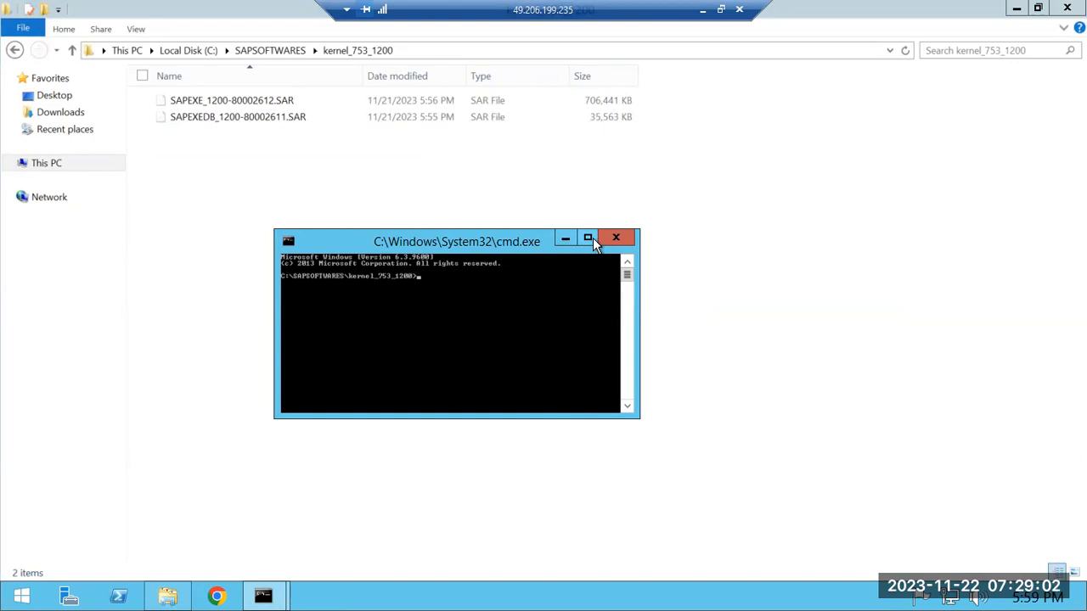
- Run SAPCAR -xef SAPEXE_1200*.SAR to extract the kernel archive
text(SAPCAR -xef SAPEXE_120)
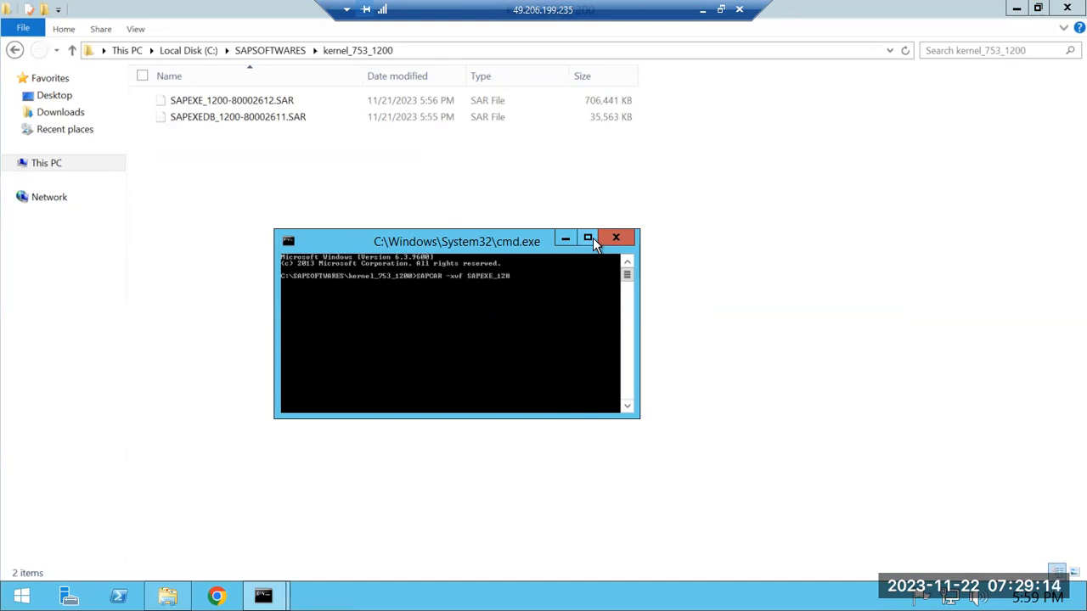
text(0*.SAR)
key(Return)
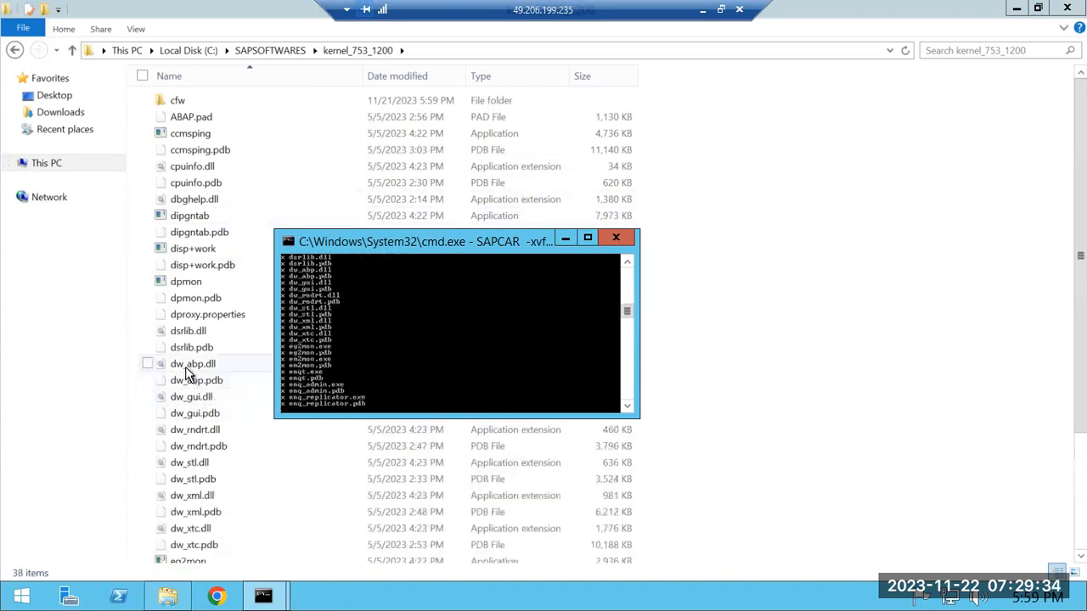
- Watch extracted files fill kernel_753_1200, then maximize the command window to follow SAPCAR
click(149, 363)
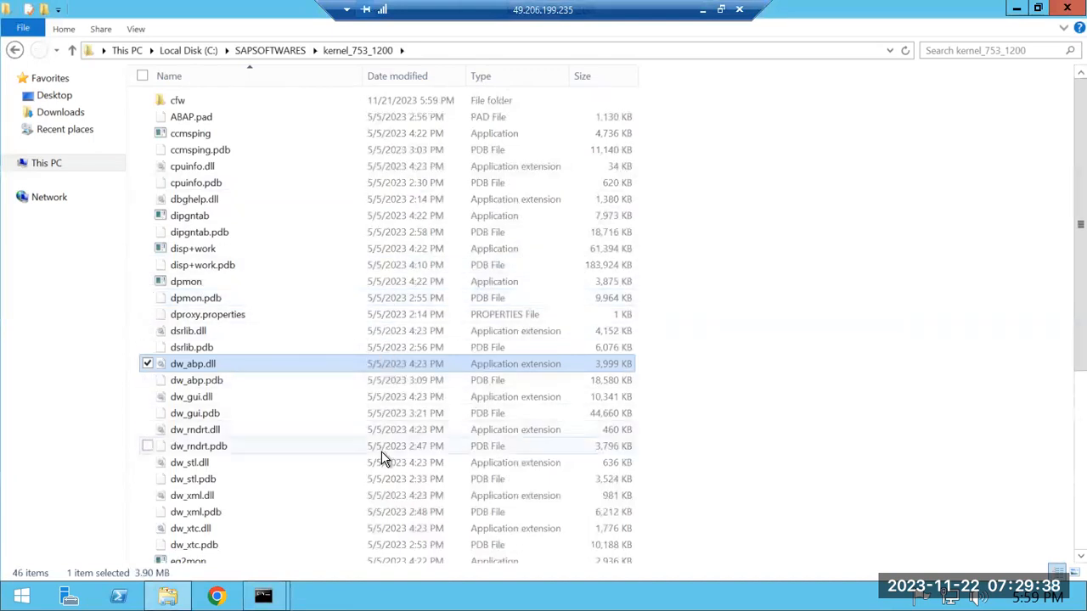
scroll(382, 453, down, 5)
scroll(382, 453, down, 8)
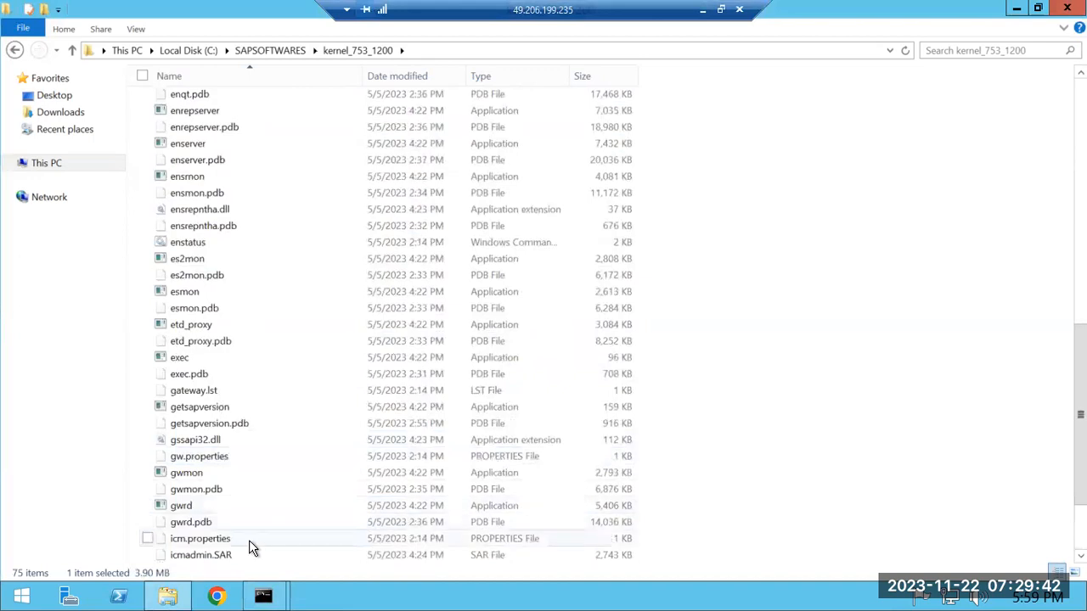
mouse_move(266, 597)
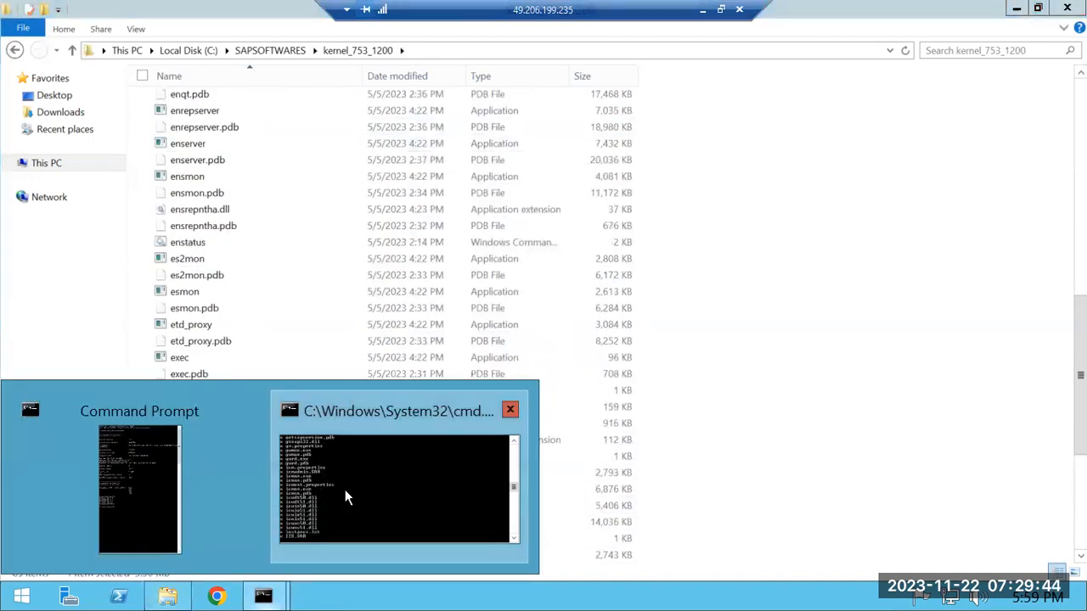
click(345, 490)
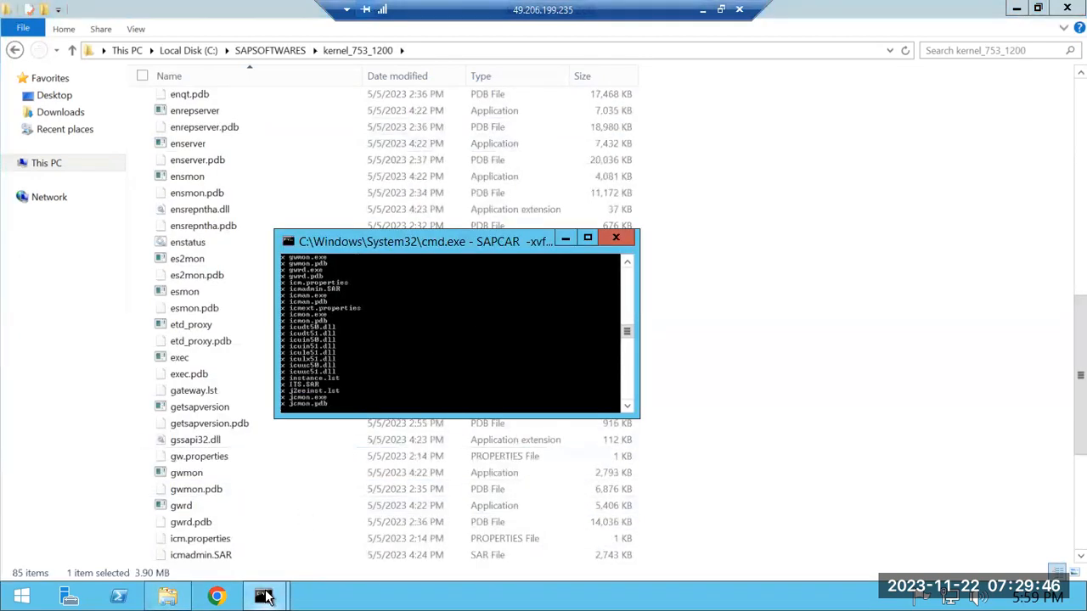
mouse_move(265, 597)
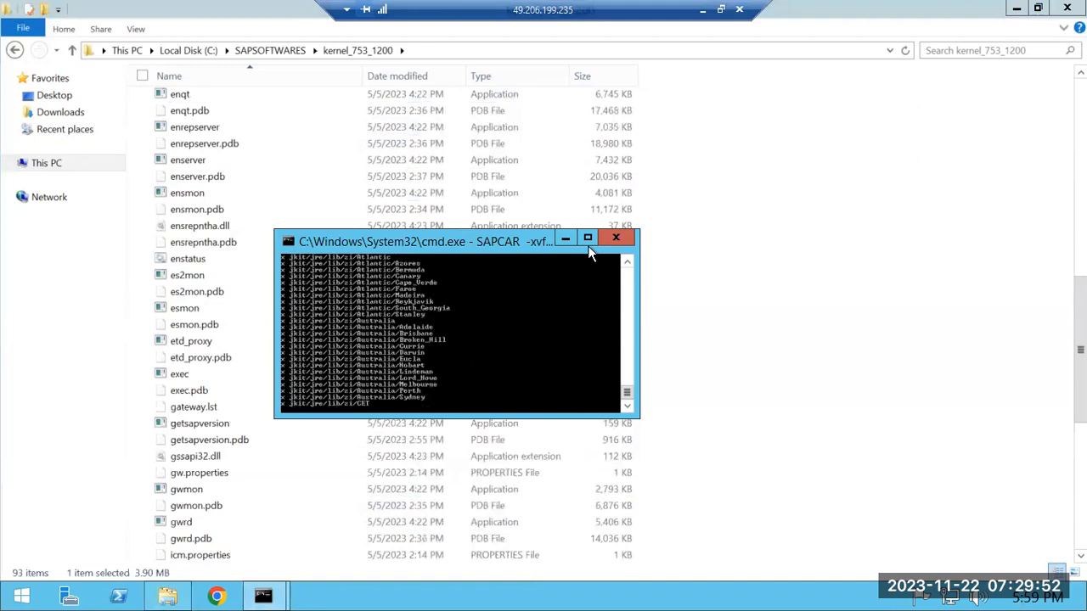
click(588, 238)
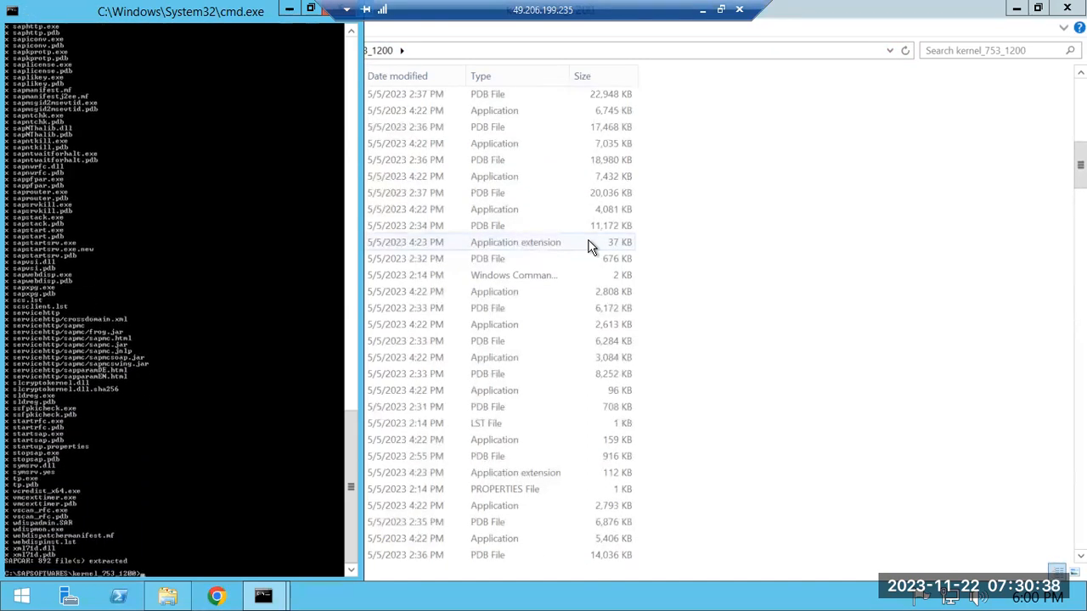
- Rerun the command as SAPCAR -xef SAPEXEDB_1200*.SAR and check the extracted files
key(Up)
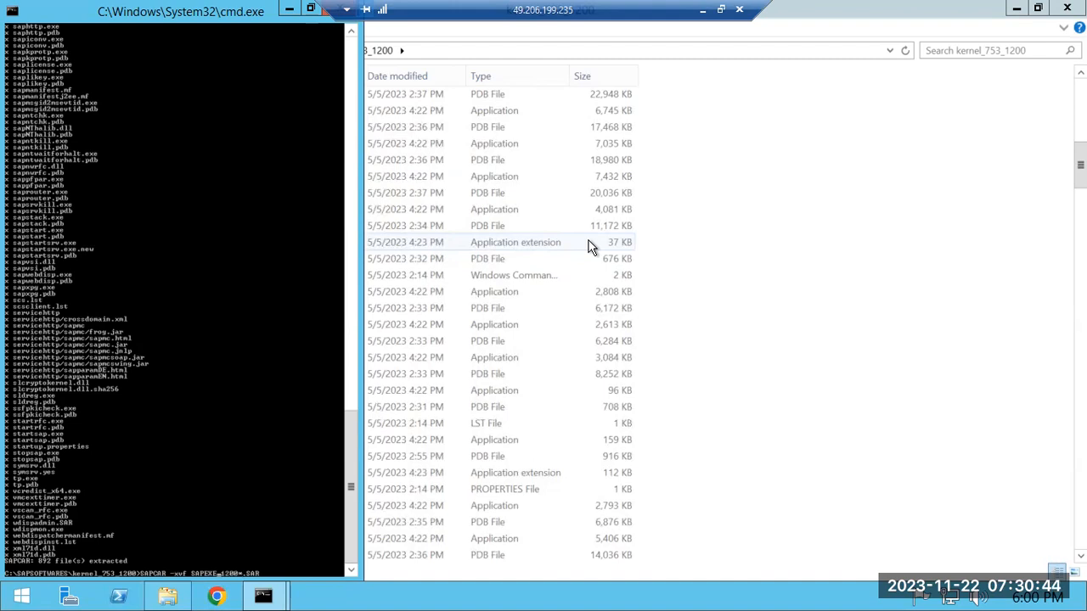
text(DB)
key(Return)
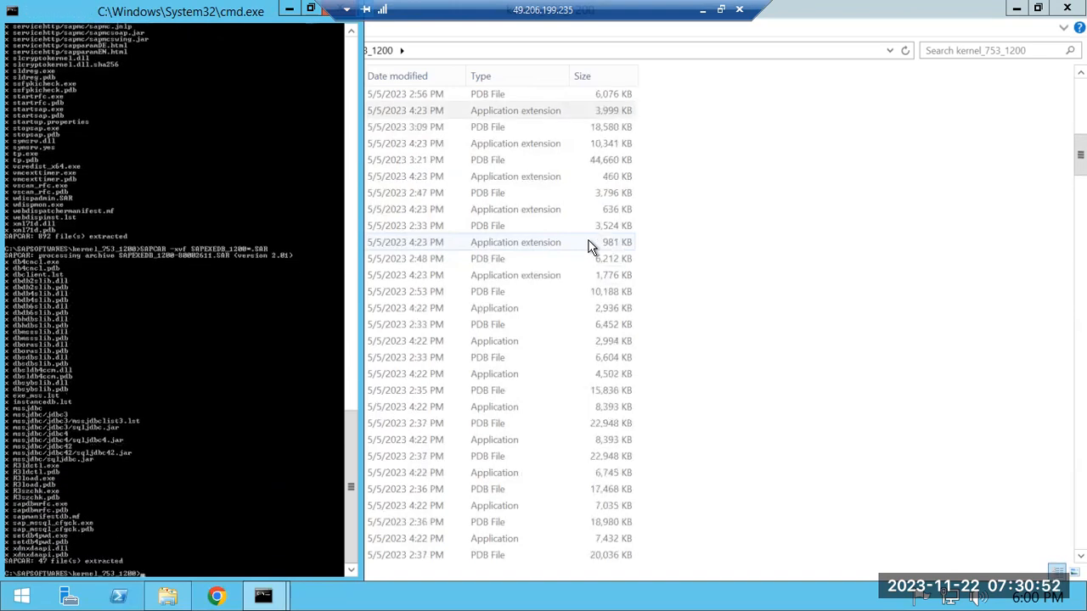
click(395, 357)
- Show the server desktop and mark the stop-SAP step in the local Paint notes
right_click(399, 594)
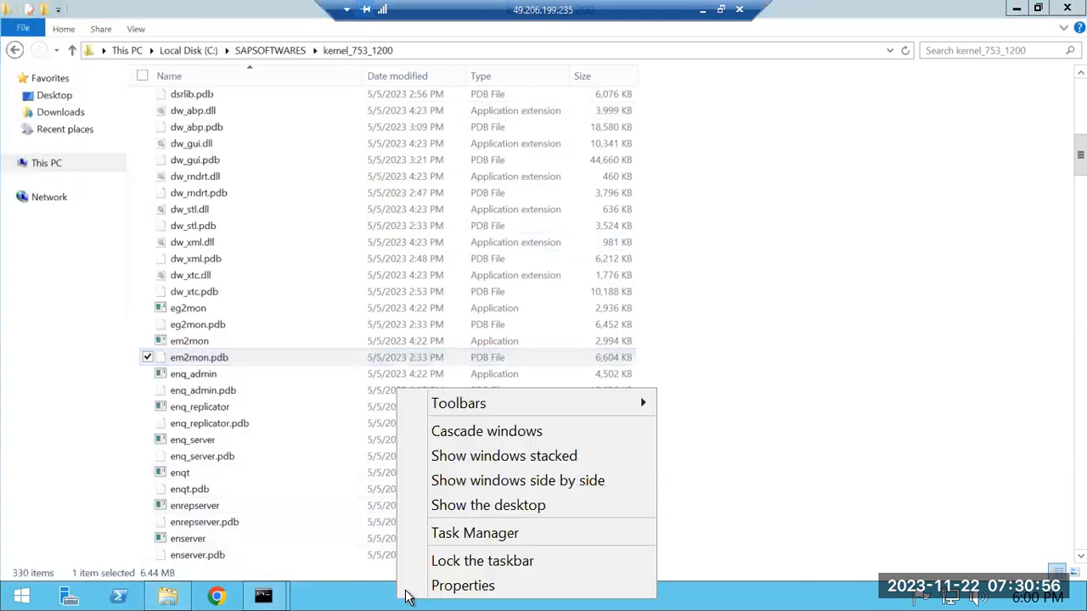
click(470, 507)
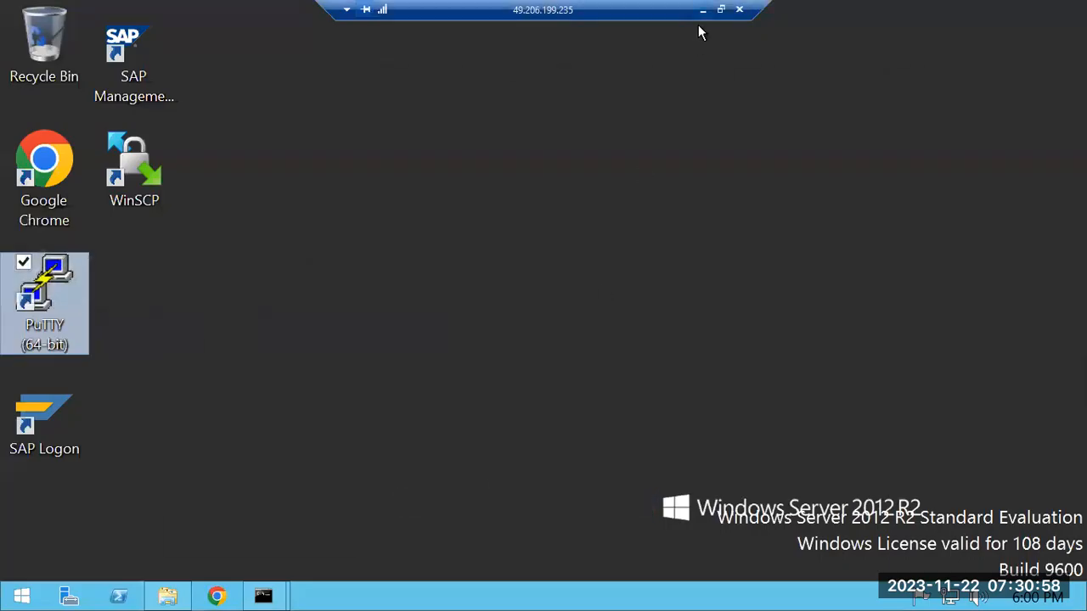
click(702, 8)
drag(65, 401, 129, 401)
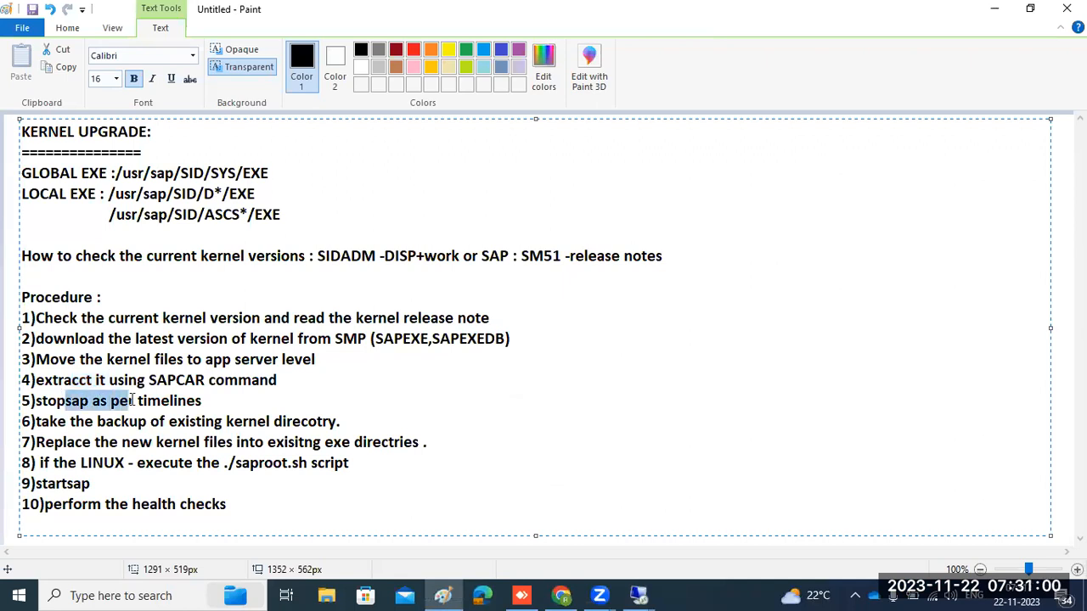
- Launch SAP Management Console as admin and expand ECQ to its sapwindows 4, 5 and 13 instances
mouse_move(639, 595)
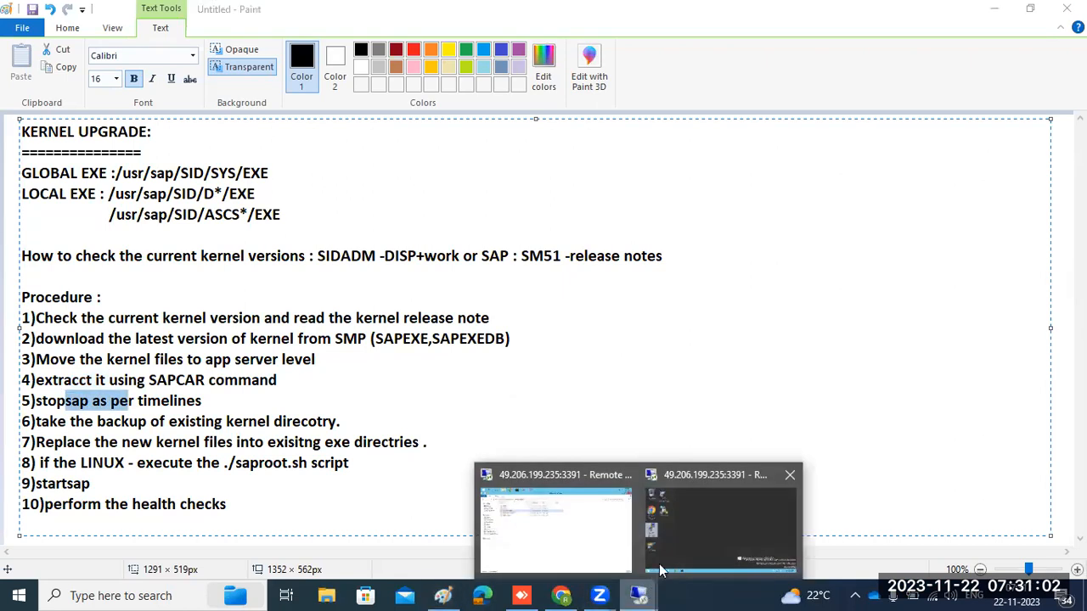
click(716, 485)
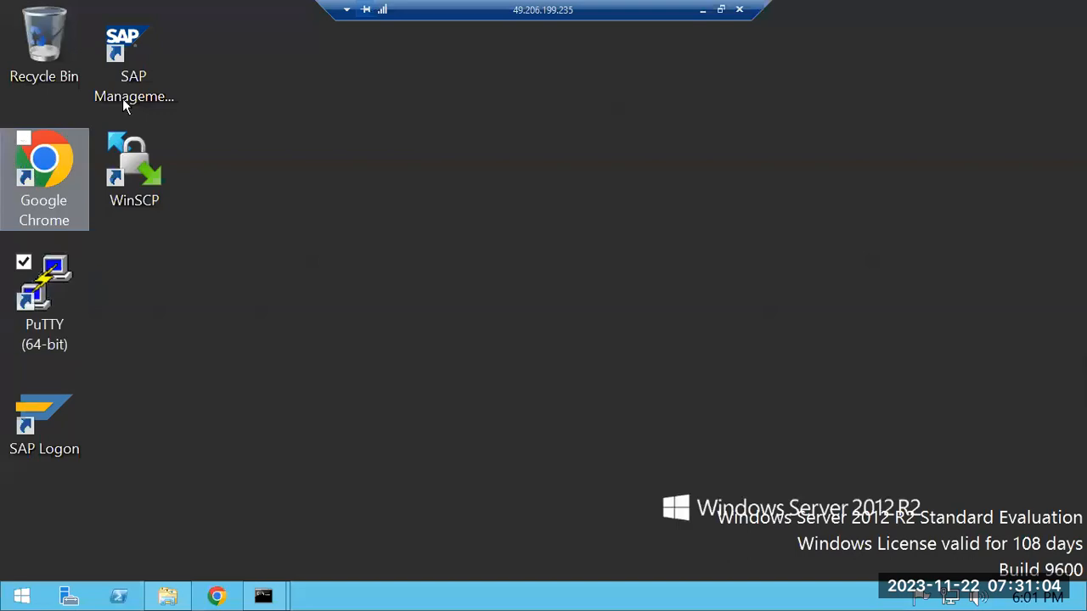
double_click(151, 57)
click(630, 338)
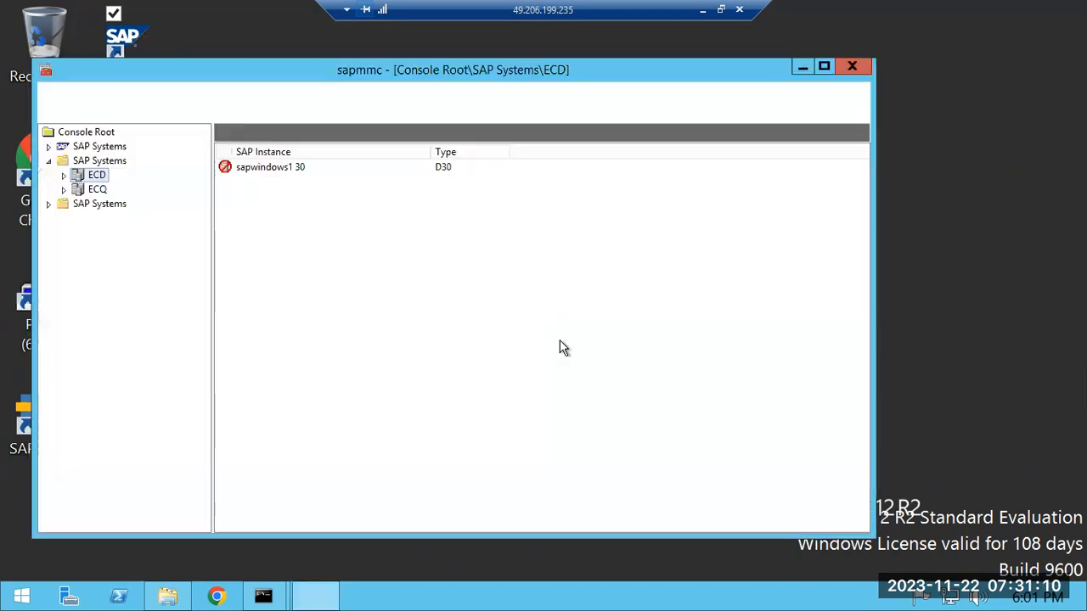
click(63, 189)
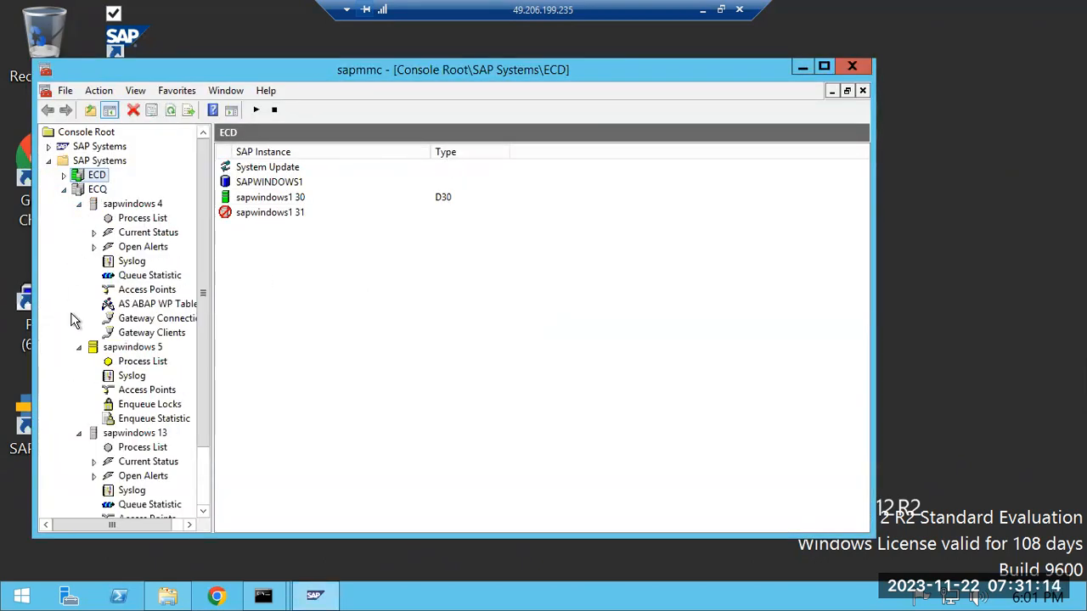
click(136, 362)
click(79, 347)
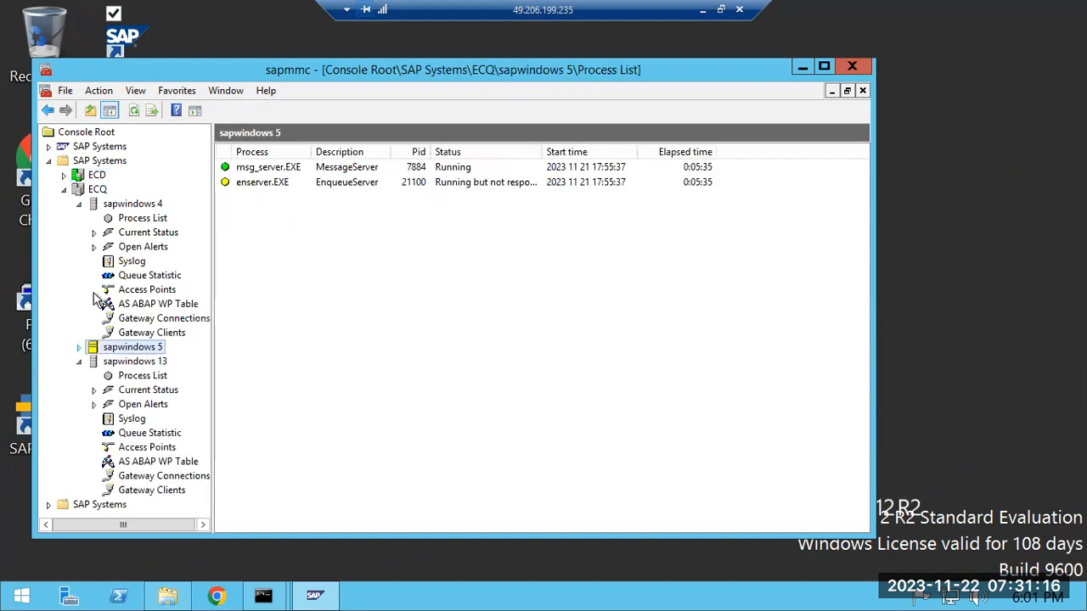
- Hard-stop the whole ECQ system, authorizing with the ecqadm account password
right_click(81, 189)
click(117, 216)
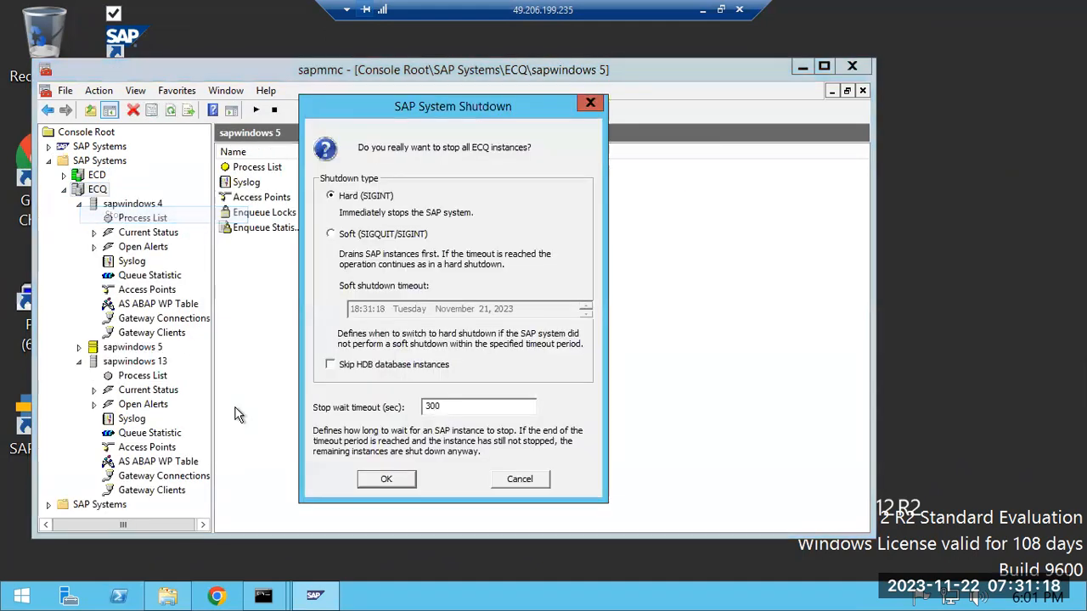
click(381, 478)
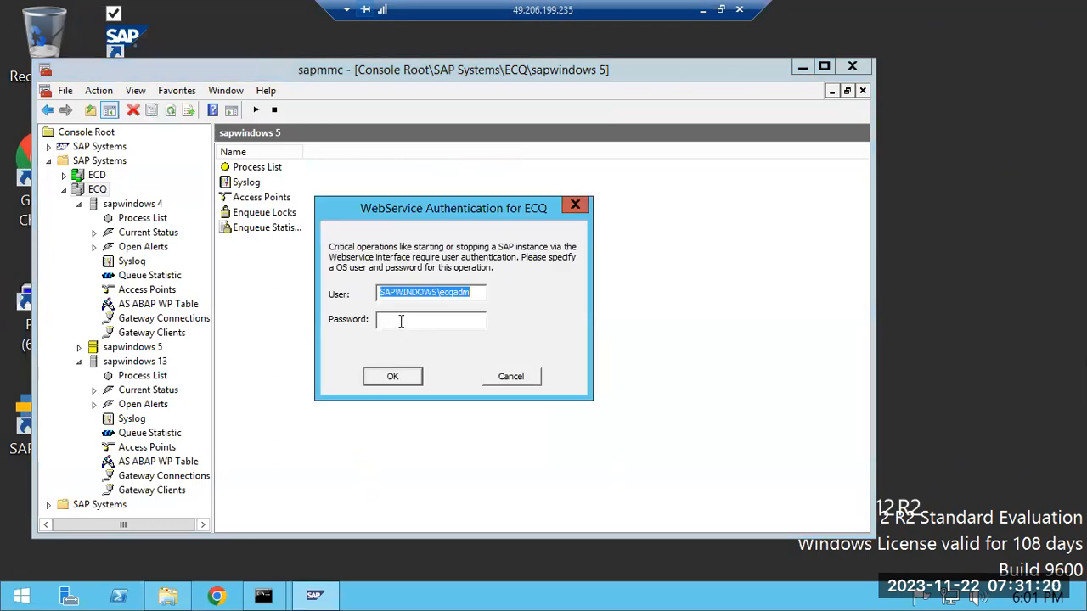
click(401, 320)
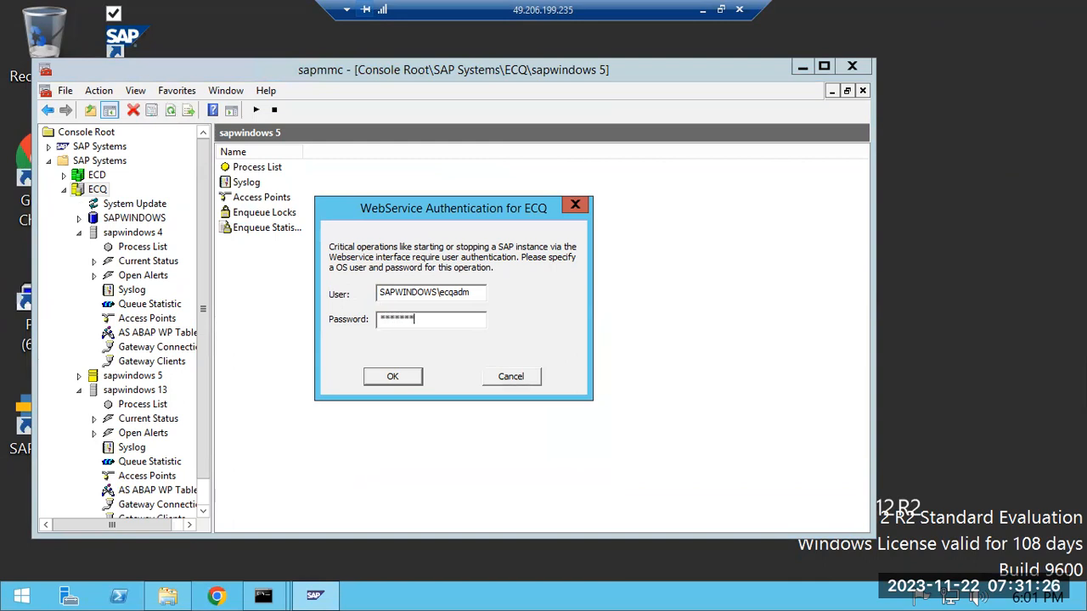
key(Return)
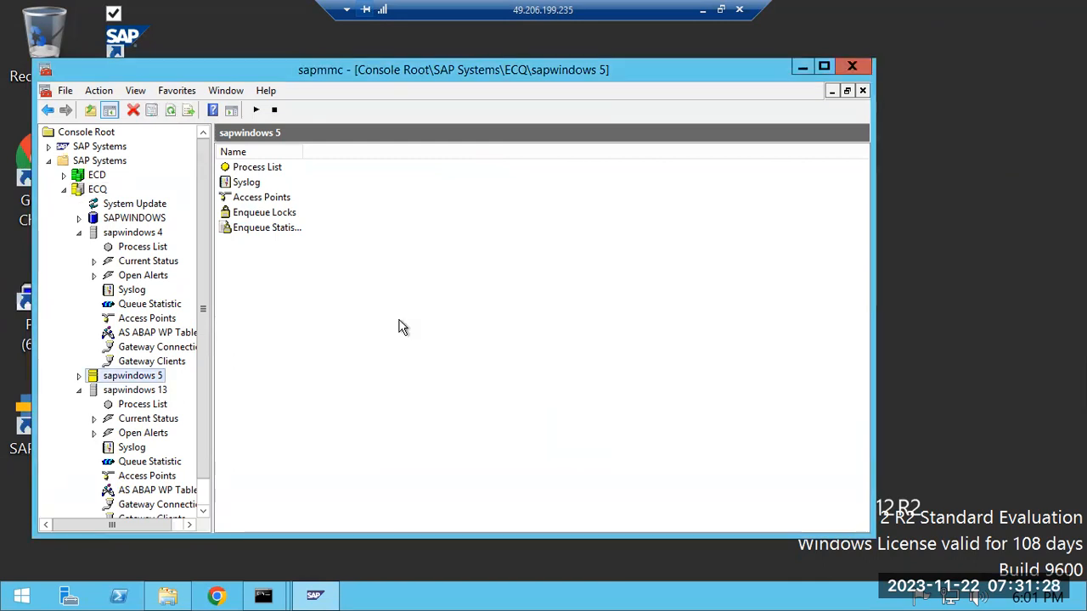
- Refresh to confirm D04, ASCS05 and D13 are down, then minimize the console
click(171, 111)
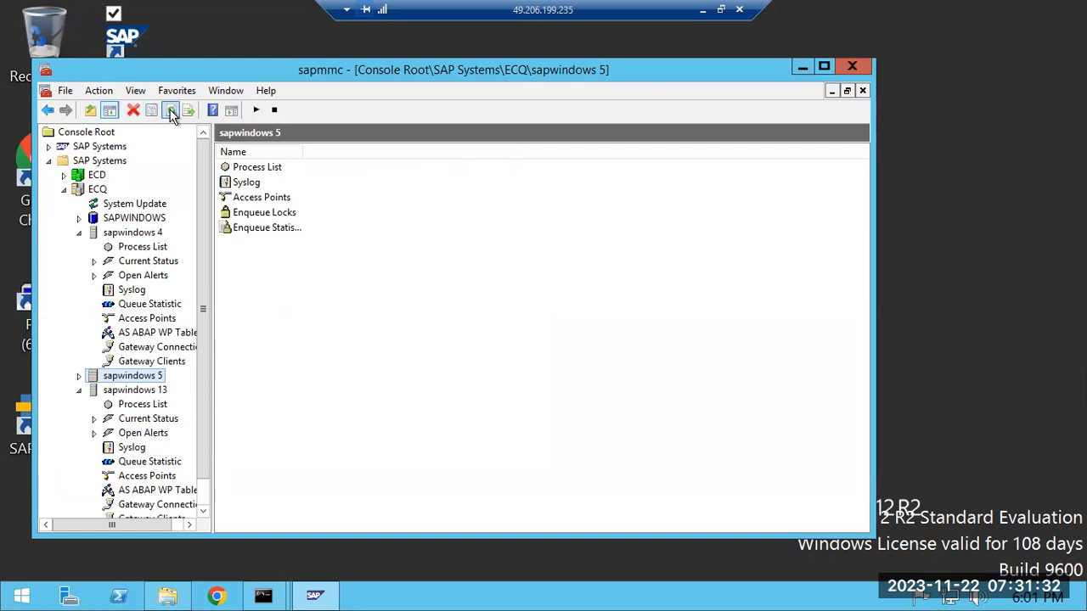
click(79, 233)
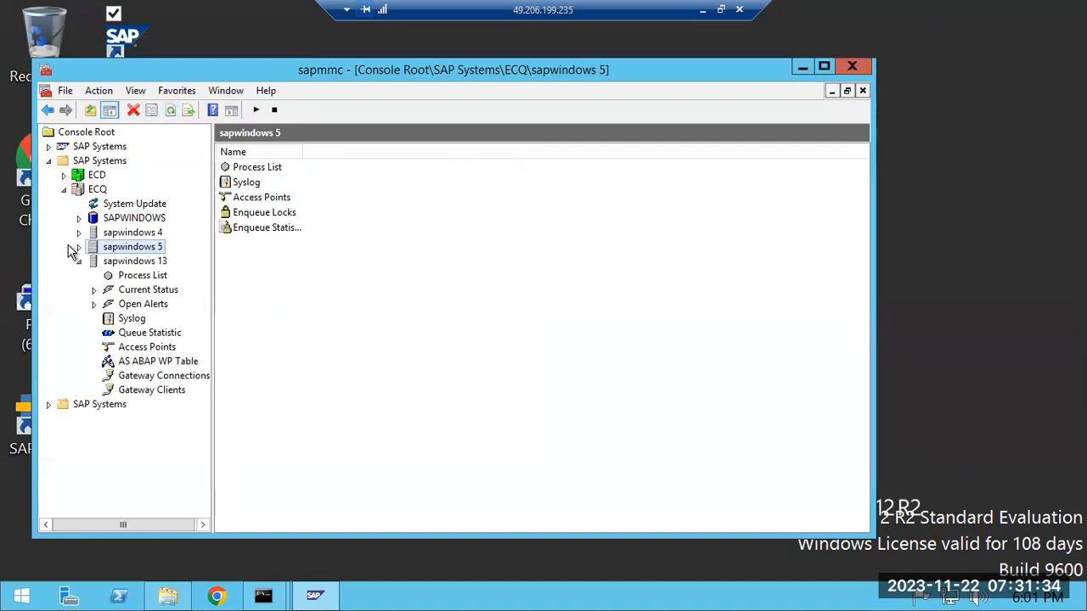
click(77, 260)
click(82, 192)
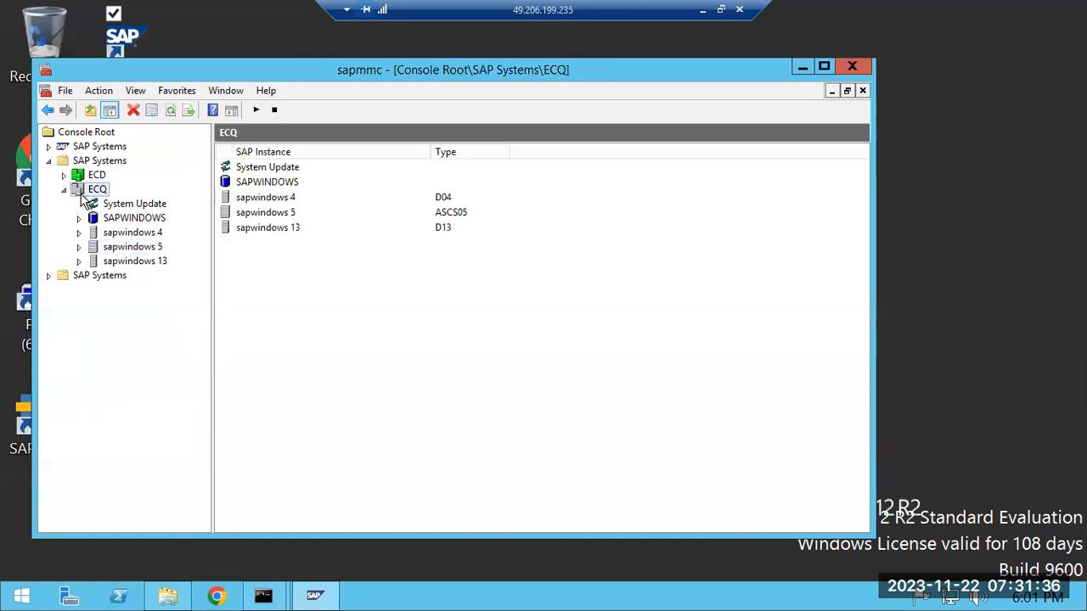
click(313, 597)
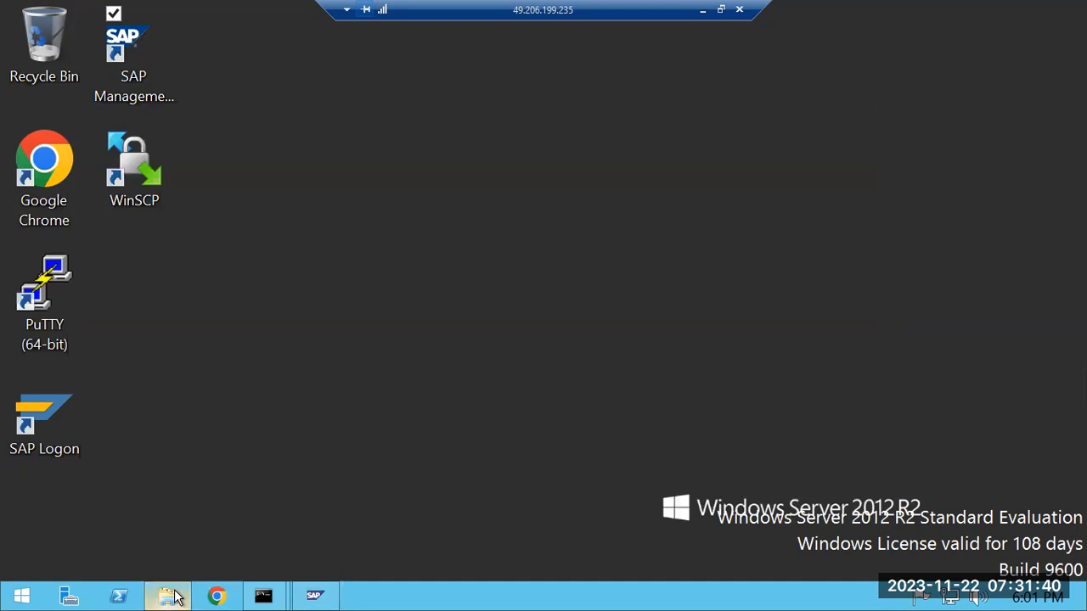
- Select all 330 files in kernel_753_1200 except the SAPEXE and SAPEXEDB .SAR archives
click(175, 597)
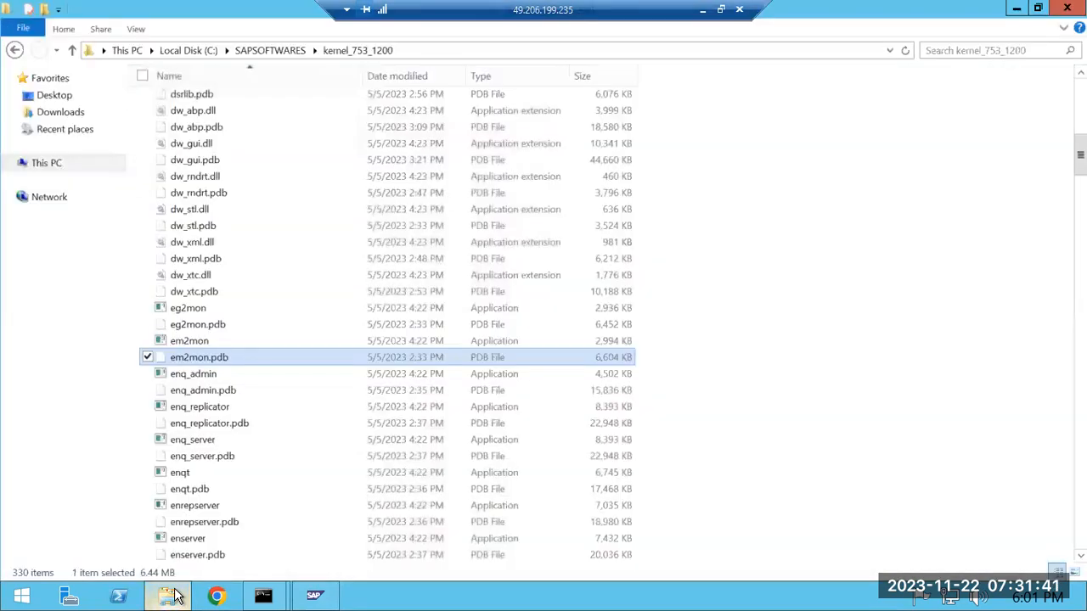
click(258, 249)
key(ctrl+a)
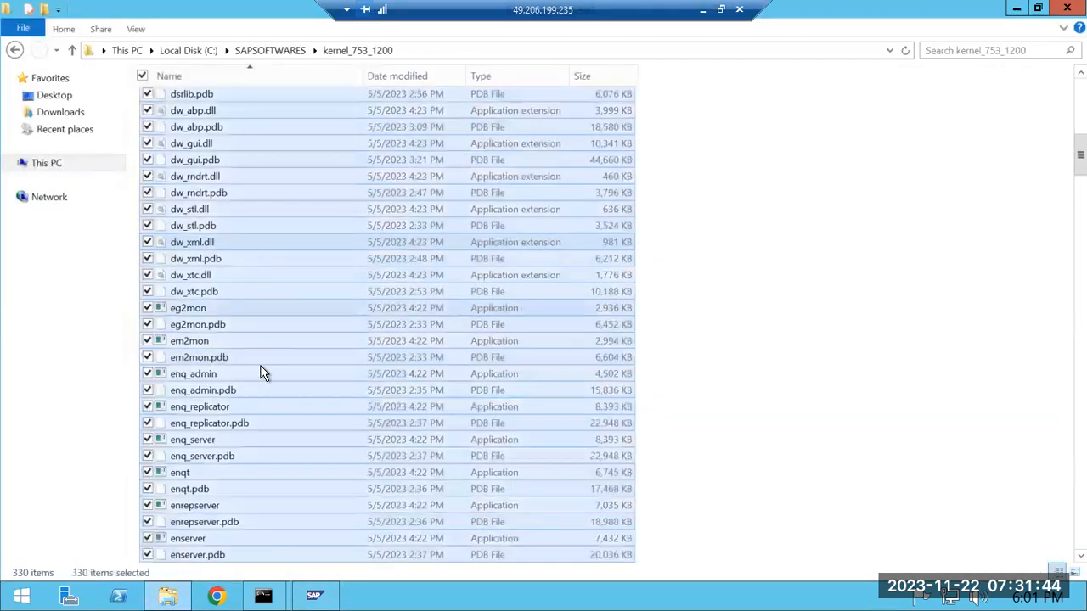
scroll(262, 371, down, 17)
scroll(265, 440, down, 20)
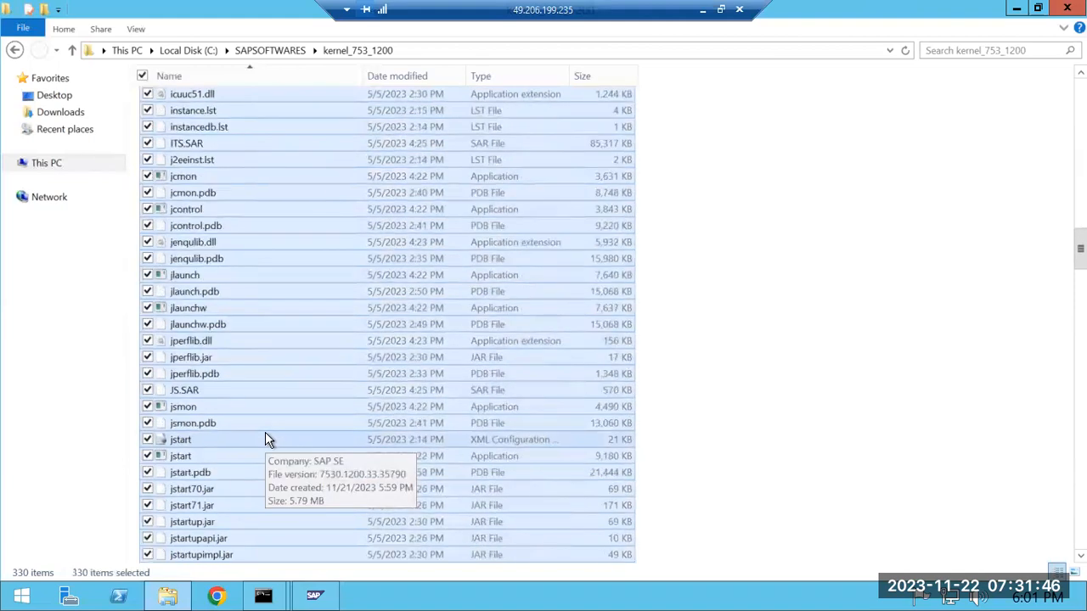
scroll(265, 439, down, 20)
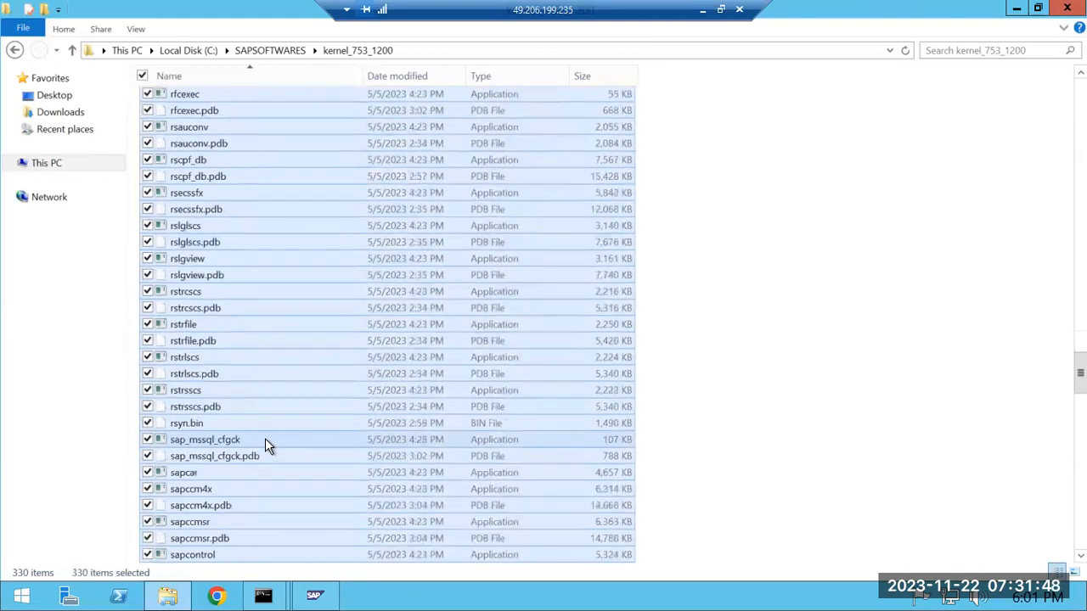
scroll(266, 445, up, 6)
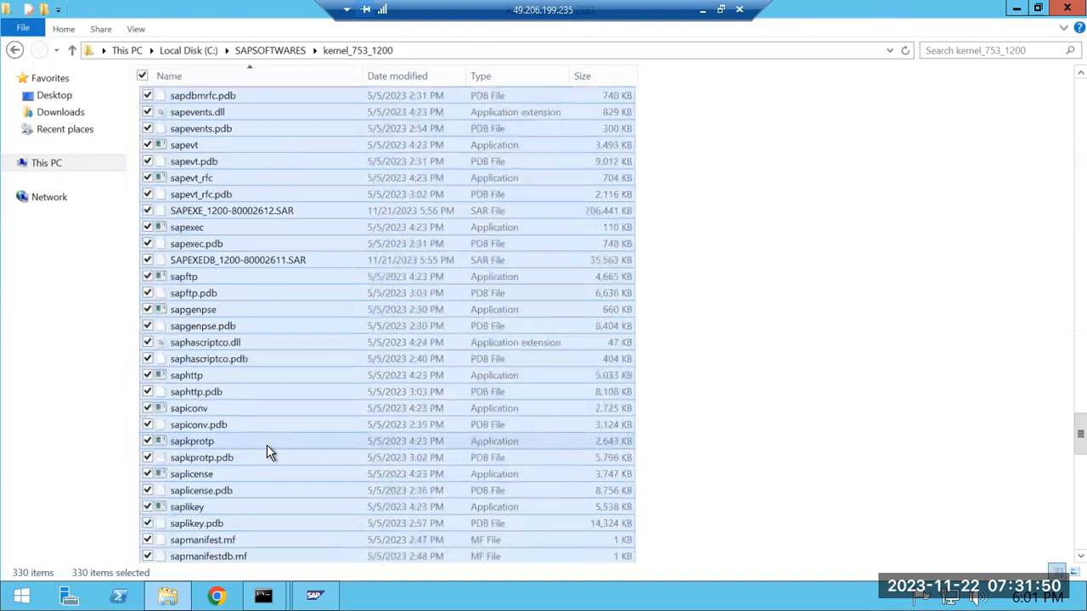
ctrl+click(229, 211)
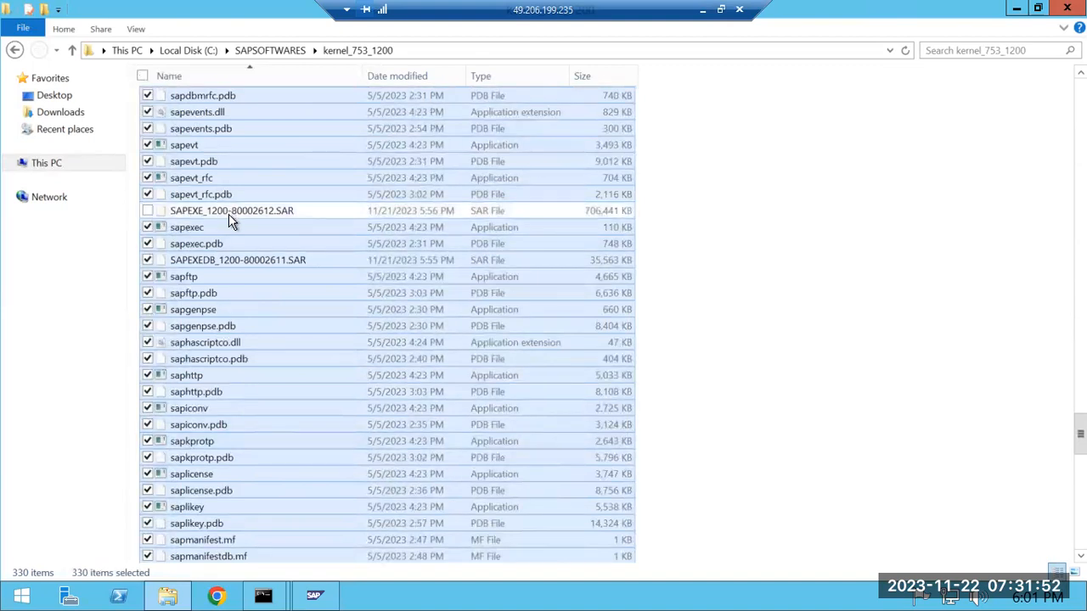
ctrl+click(230, 261)
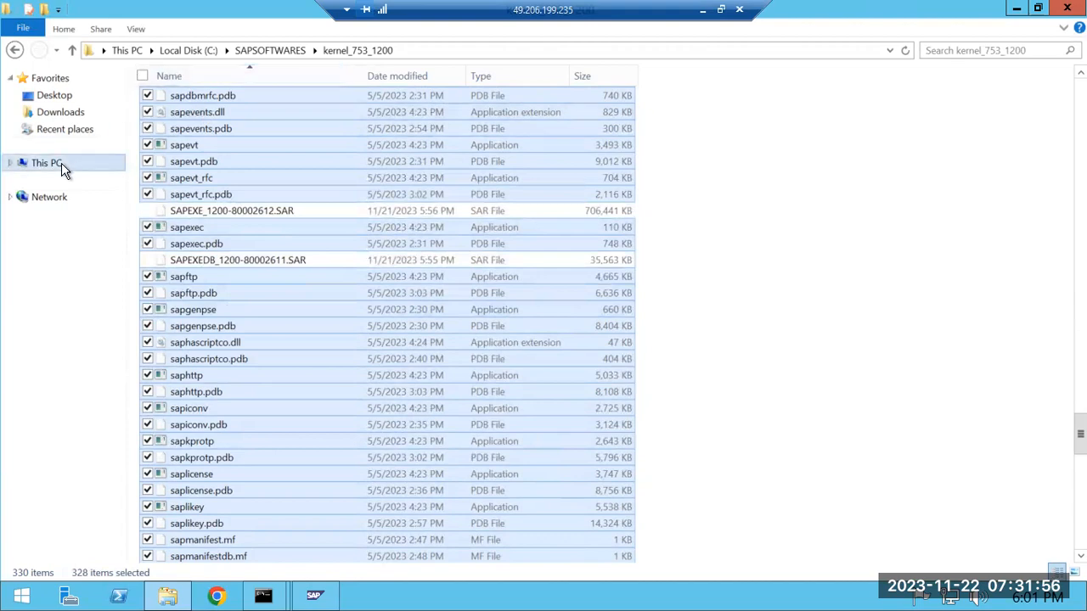
click(61, 163)
- Navigate to C:\usr\sap\ECQ\SYS\exe\uc\NTAMD64, the existing kernel directory with 370 items
double_click(238, 238)
double_click(194, 332)
double_click(179, 104)
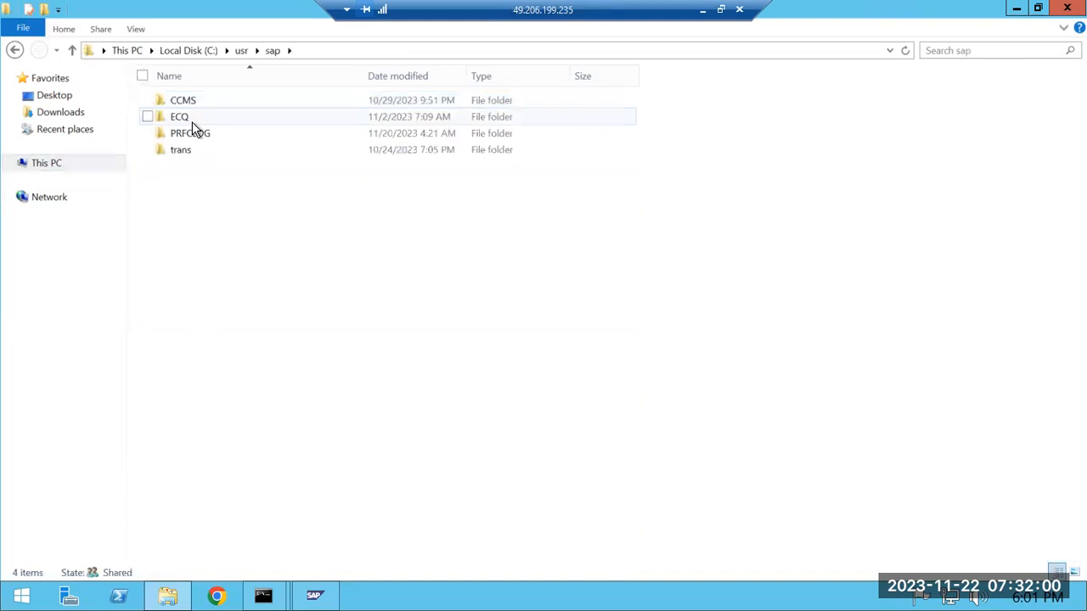
double_click(189, 119)
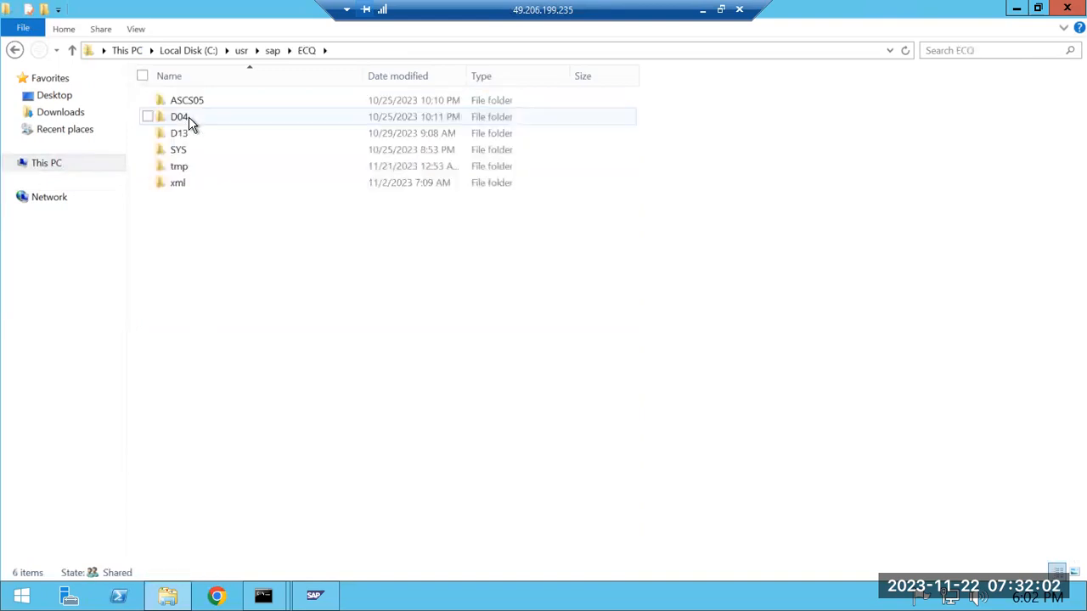
double_click(183, 153)
click(181, 105)
double_click(180, 106)
double_click(181, 106)
double_click(181, 106)
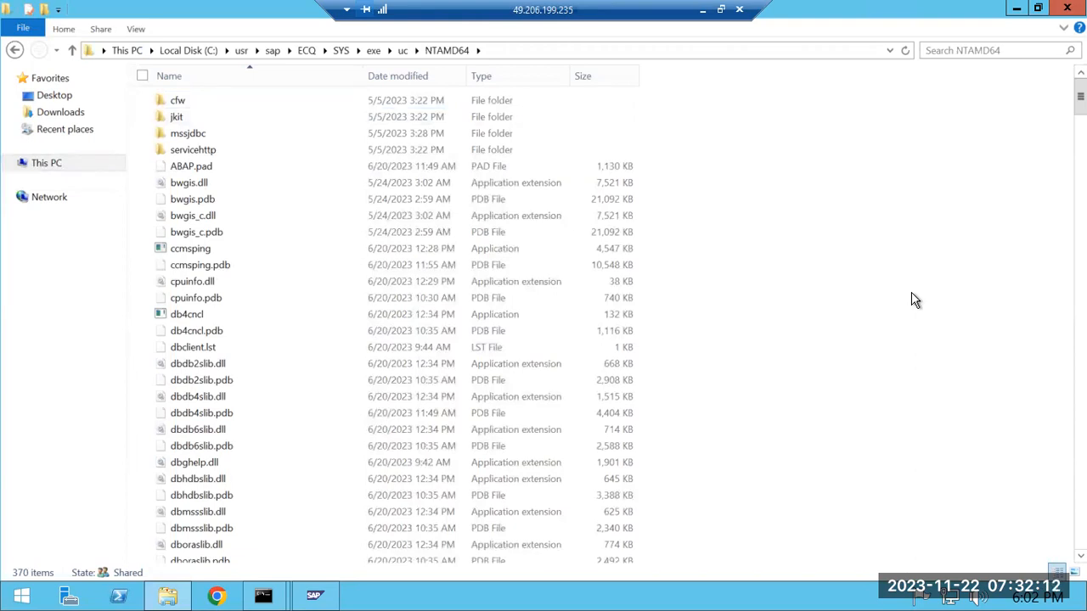
click(48, 168)
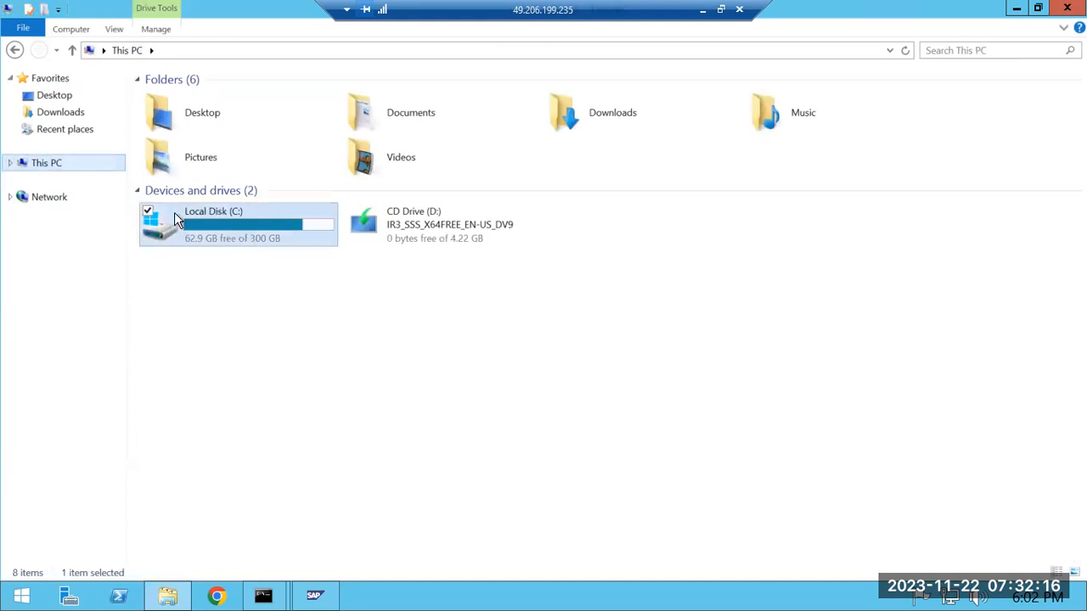
click(14, 51)
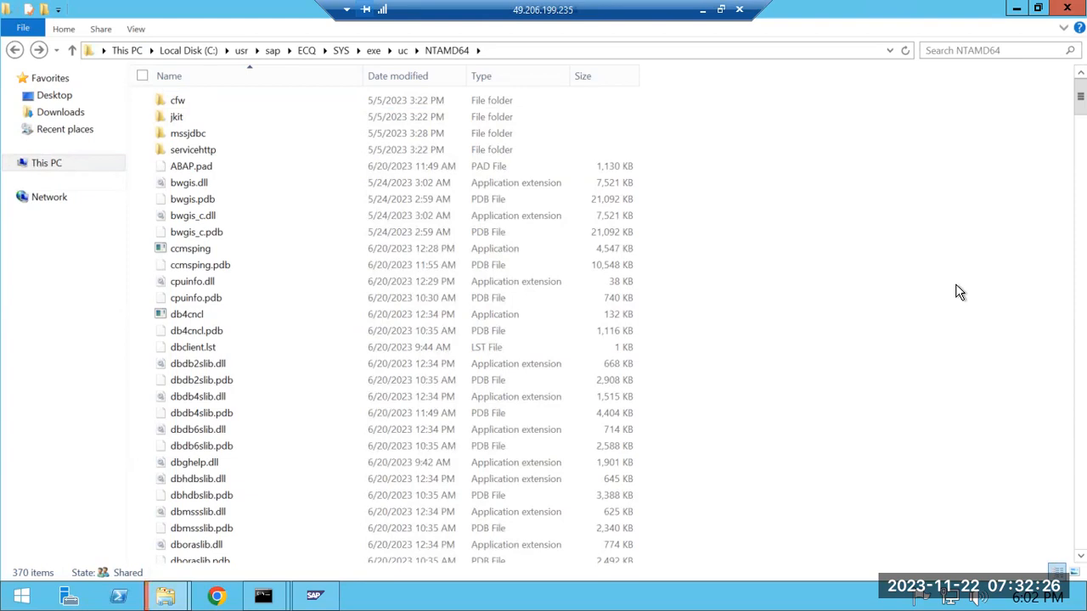
click(161, 597)
- Replace the 888 same-named NTAMD64 files with the new kernel files, then mark notes step 7
click(337, 502)
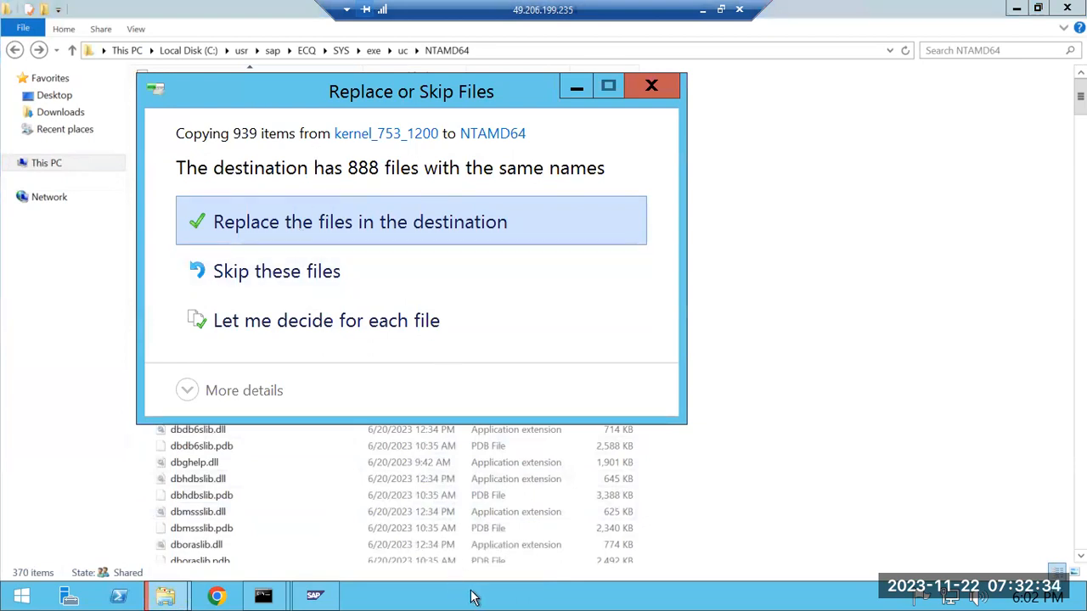
click(366, 227)
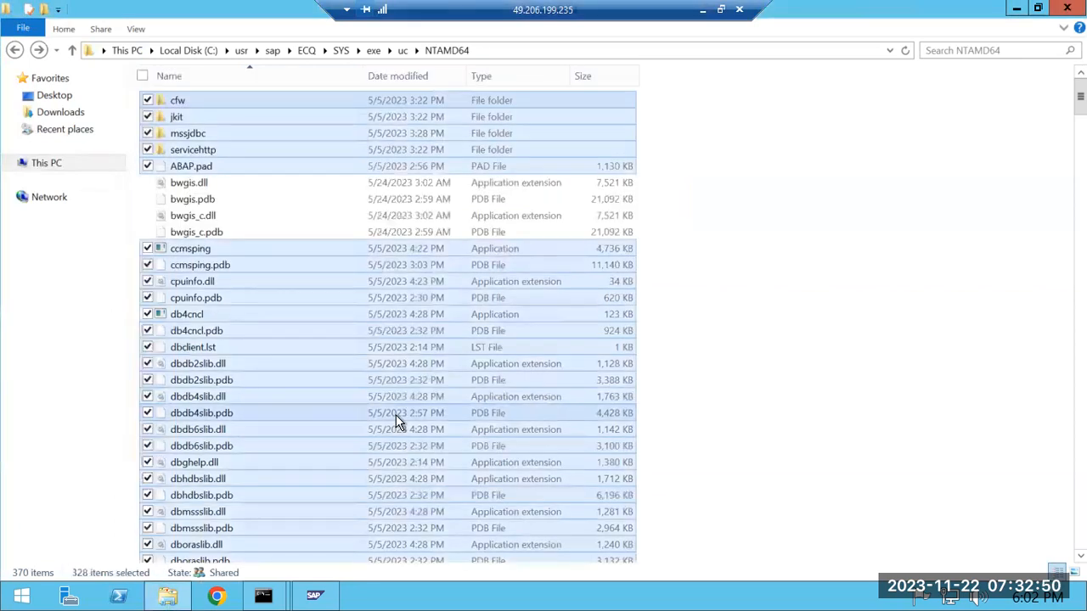
scroll(395, 418, down, 4)
scroll(392, 416, up, 4)
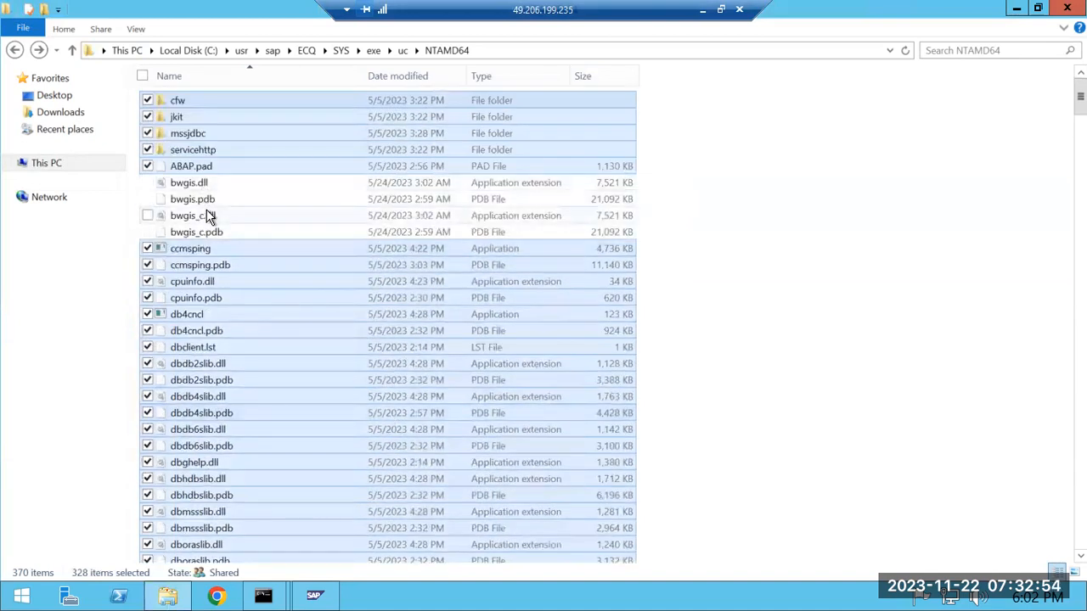
scroll(305, 340, down, 15)
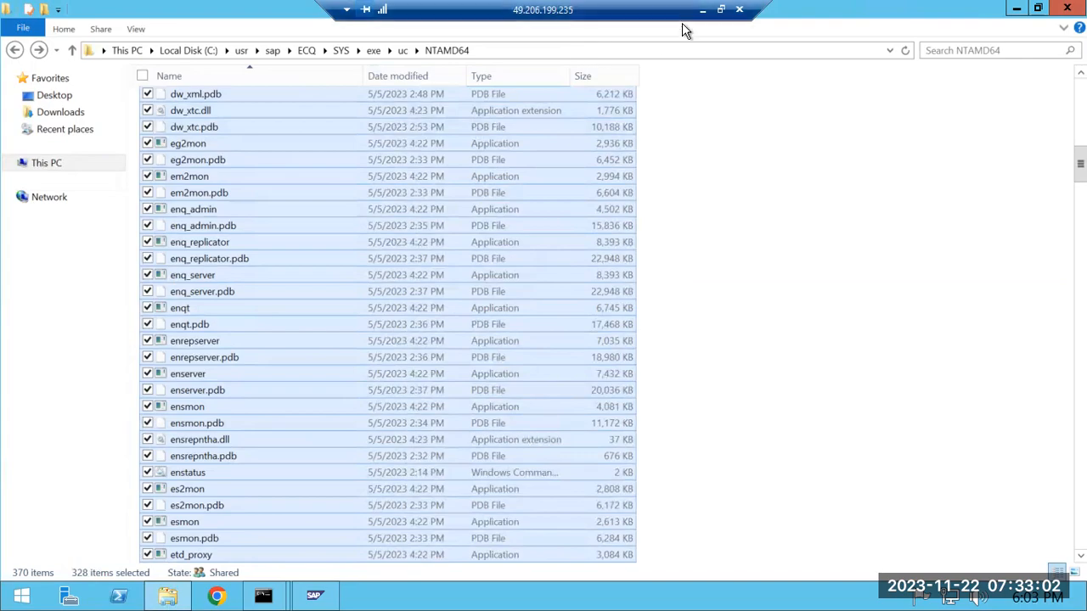
click(702, 10)
drag(38, 441, 416, 443)
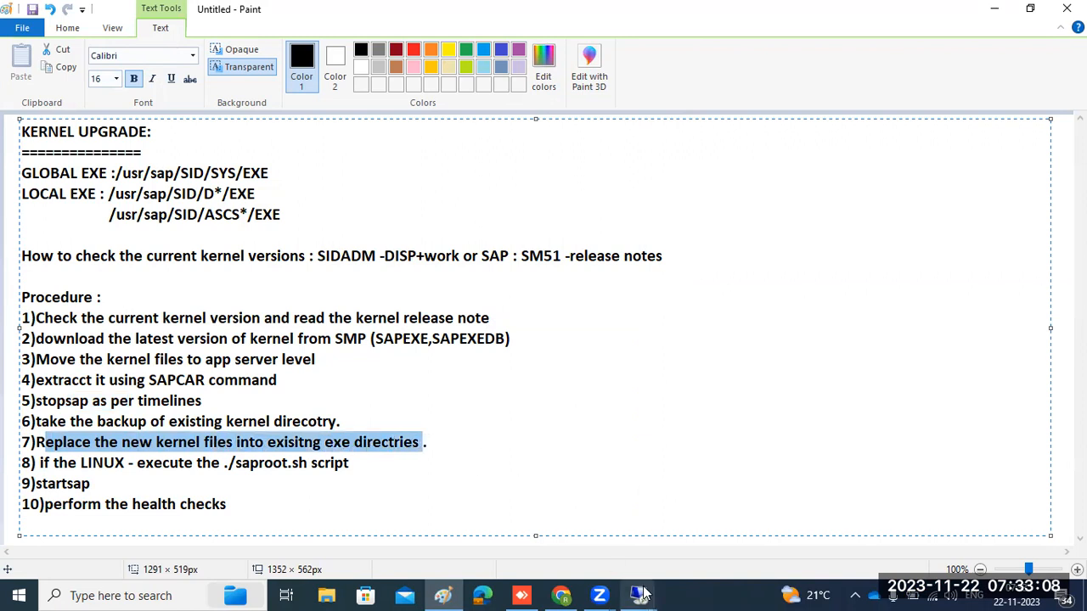
- Return to the remote NTAMD64 folder and show its full path C:\usr\sap\ECQ\SYS\exe\uc\NTAMD64
mouse_move(638, 595)
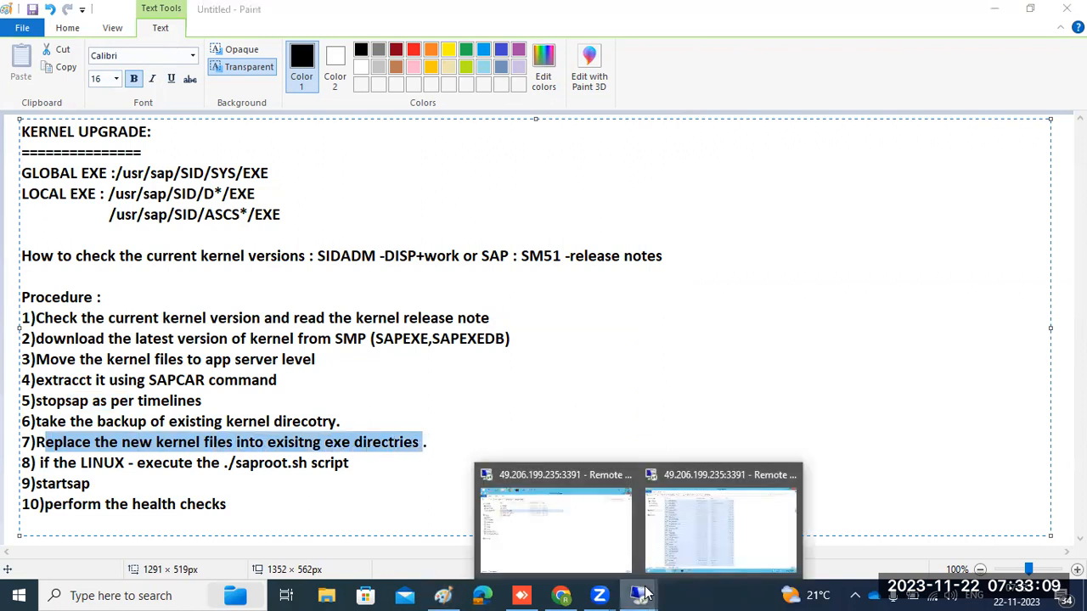
click(741, 533)
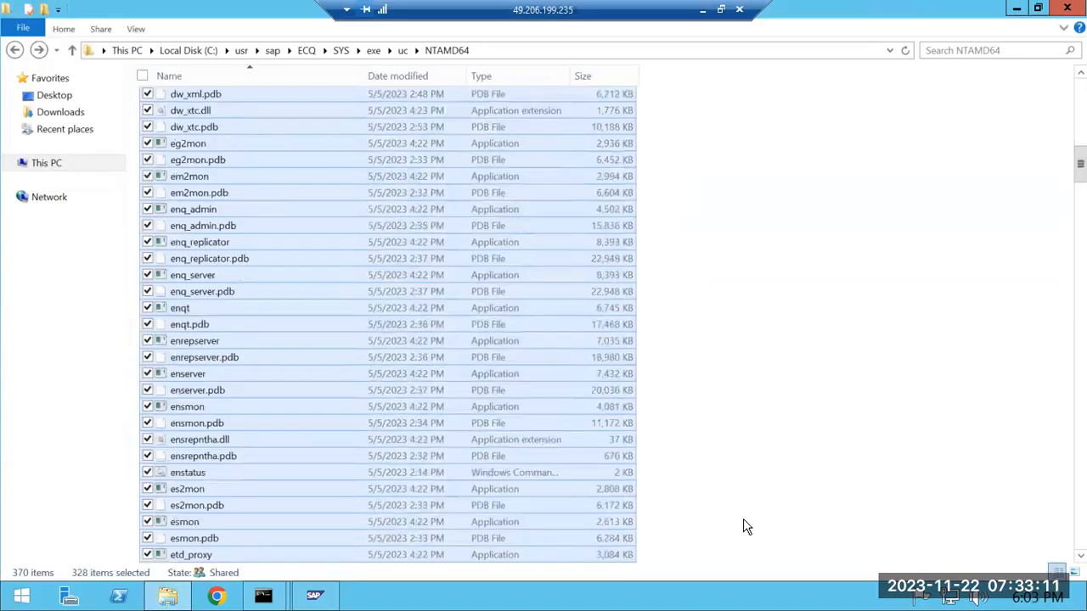
click(603, 53)
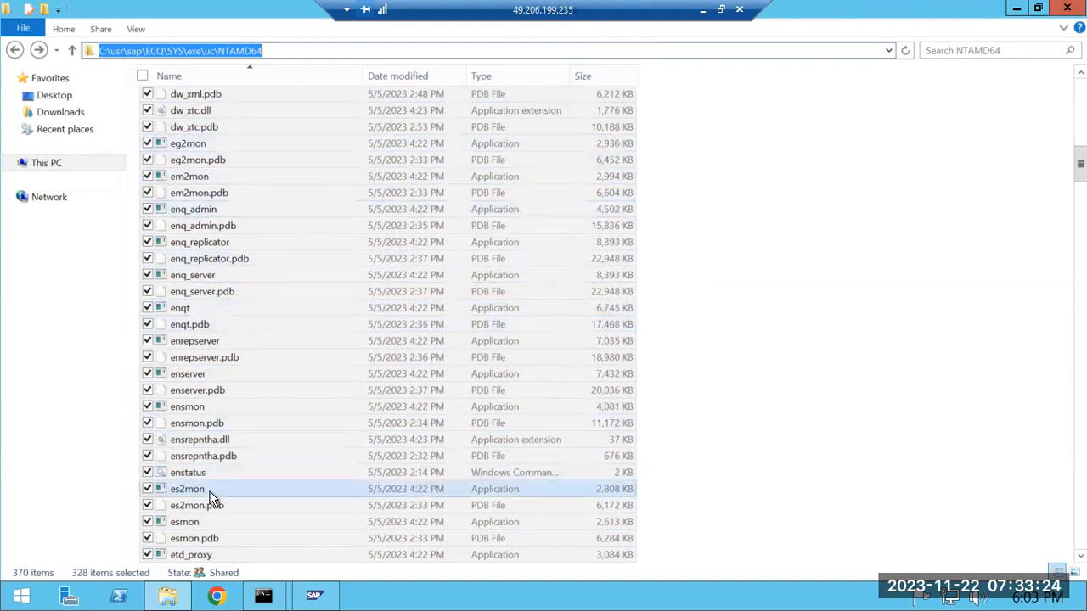
- Restart the remote server from the Start screen, continuing past the shutdown-reason prompt
click(23, 597)
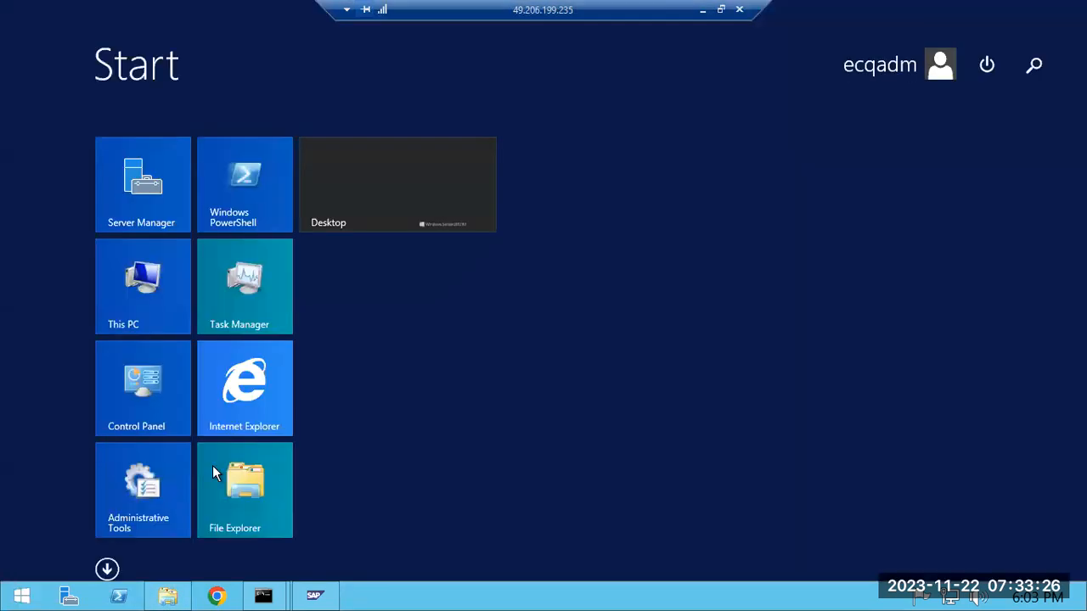
click(986, 65)
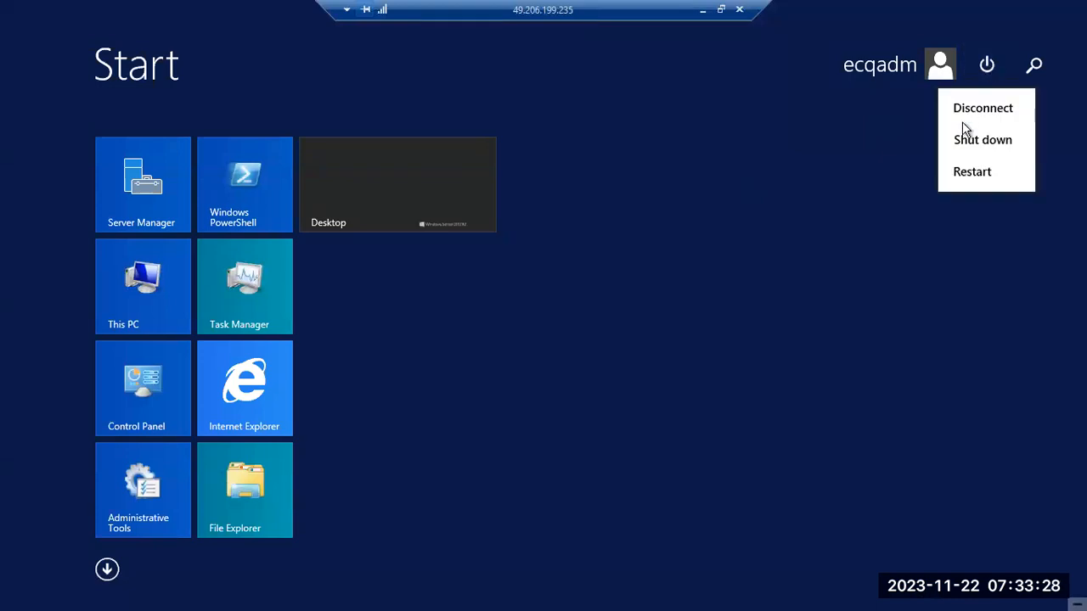
click(964, 172)
click(1031, 201)
click(1021, 179)
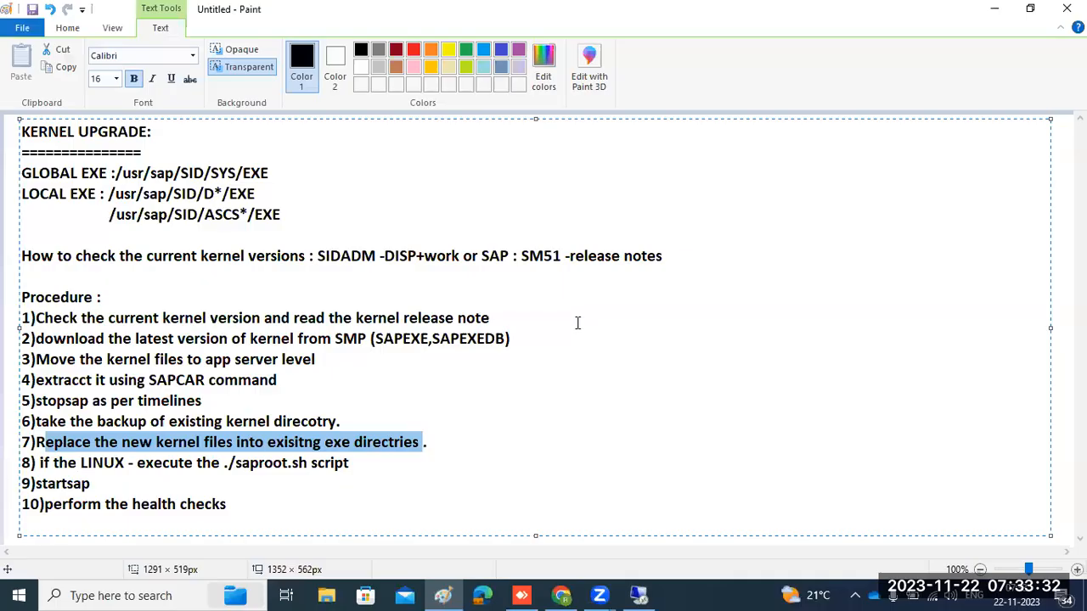
- Highlight step 7 and the 'if the LINUX' and './saproot.sh' parts of line 8
click(61, 442)
drag(36, 442, 435, 447)
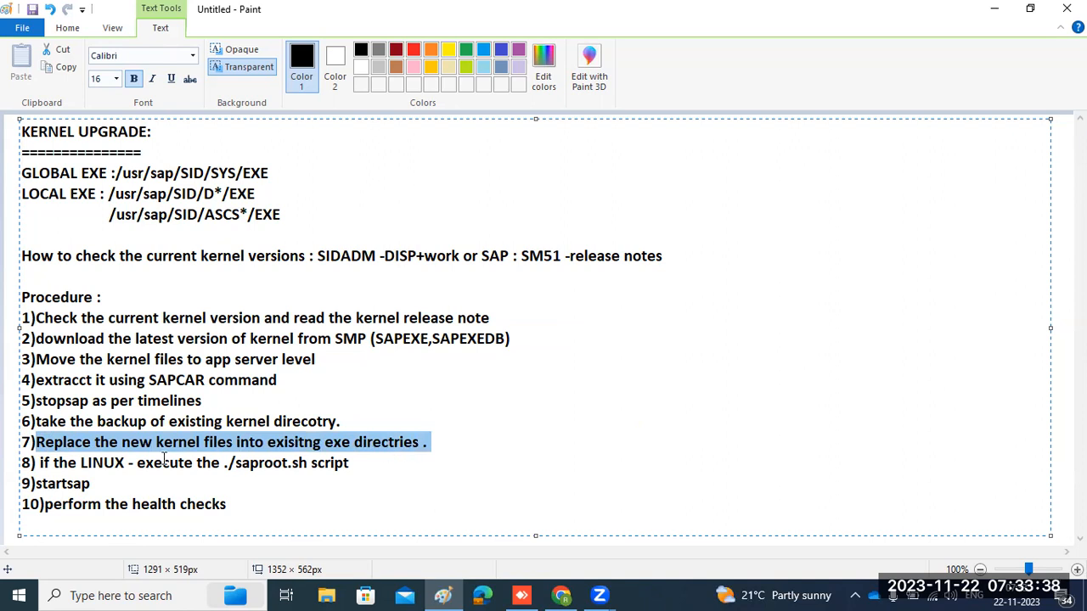
drag(42, 465, 129, 461)
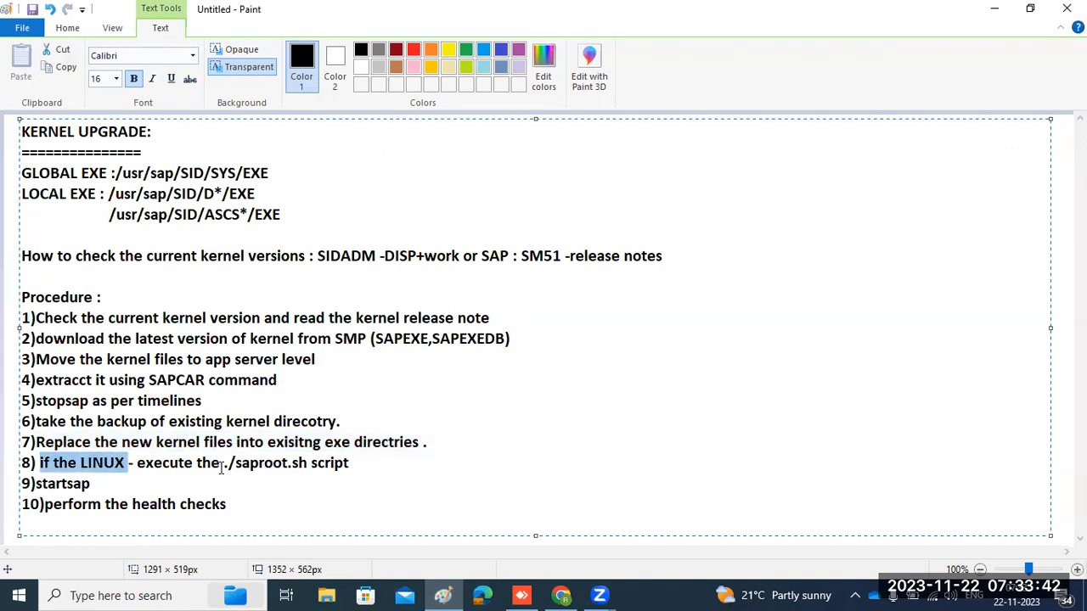
drag(225, 465, 309, 463)
- Append '-- to set the permissions and groups after the kernel upgrade' to step 8 and colour it red
click(368, 467)
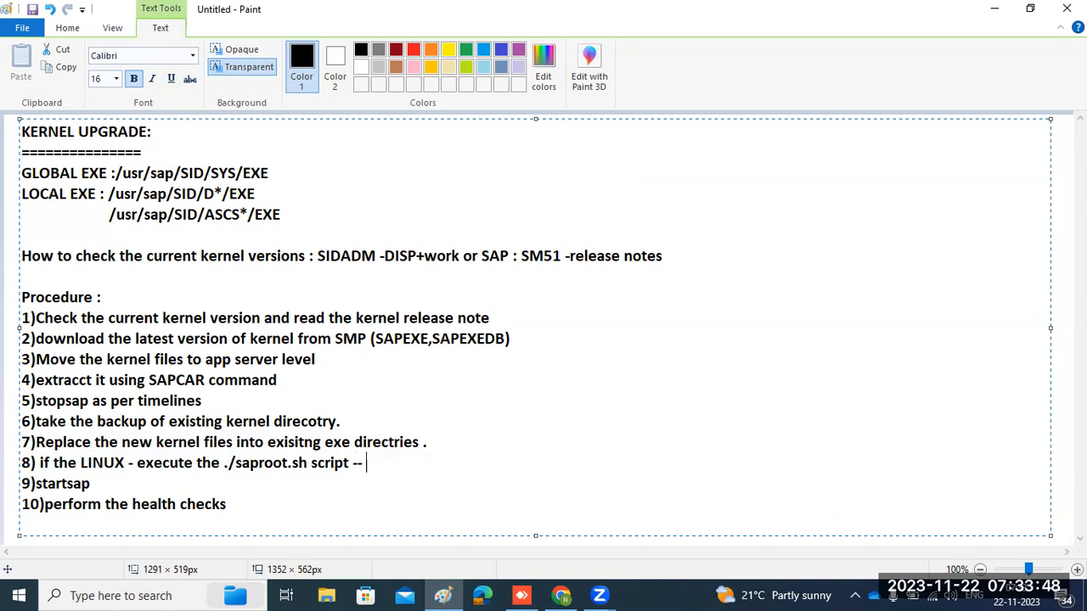
text(-- to set the permissions and groups)
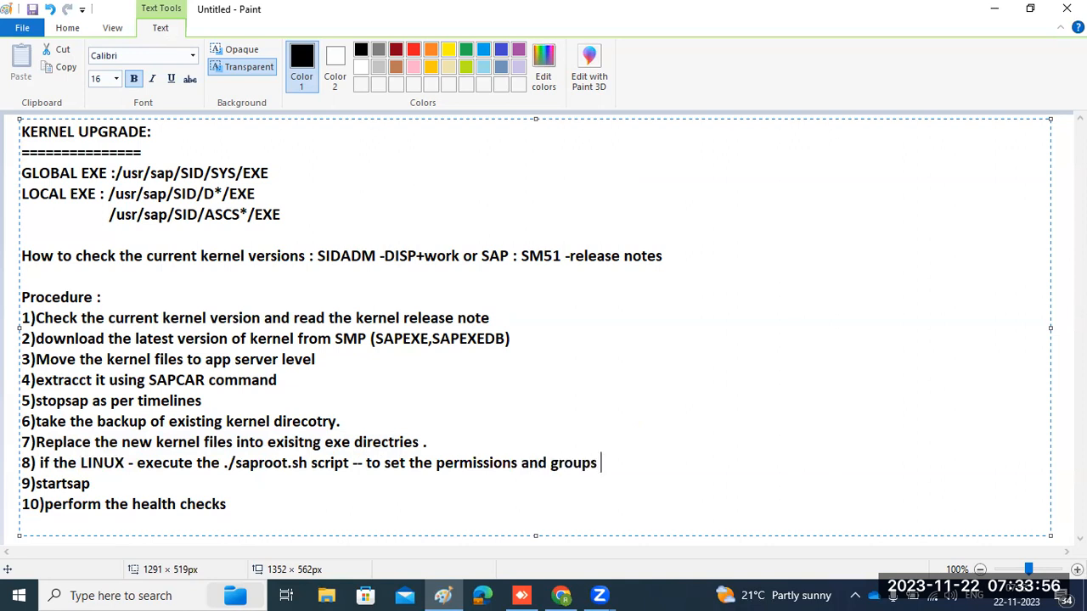
text(ter the kernel upgrade)
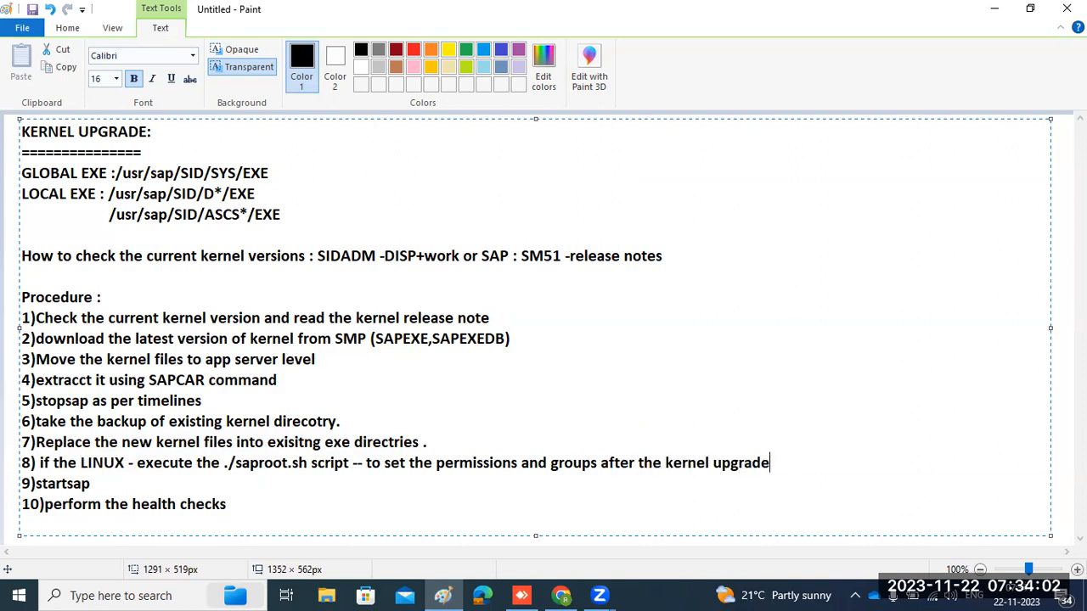
drag(39, 462, 774, 463)
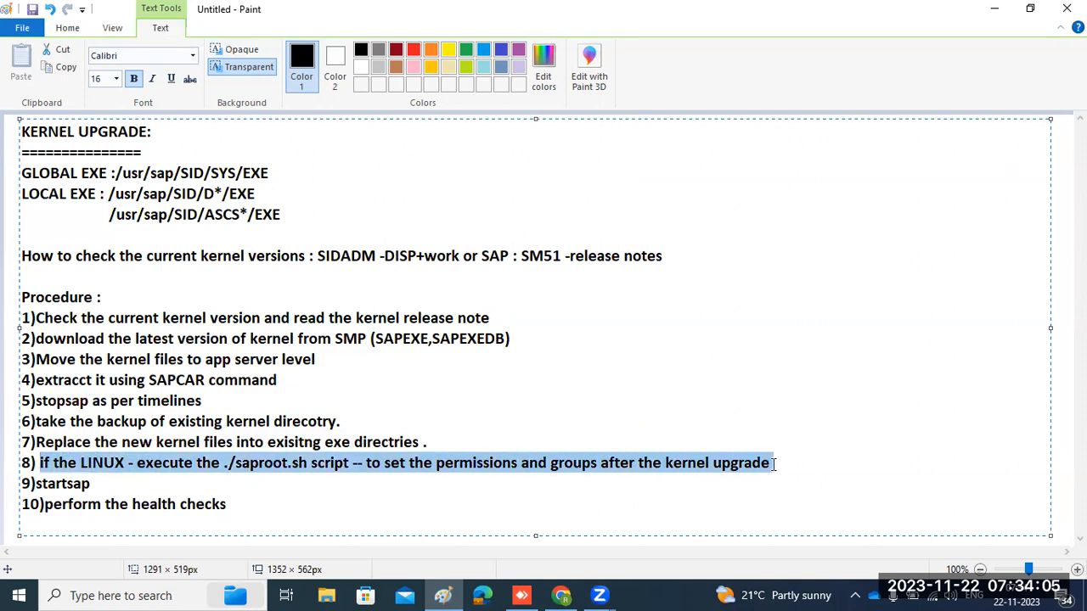
click(414, 50)
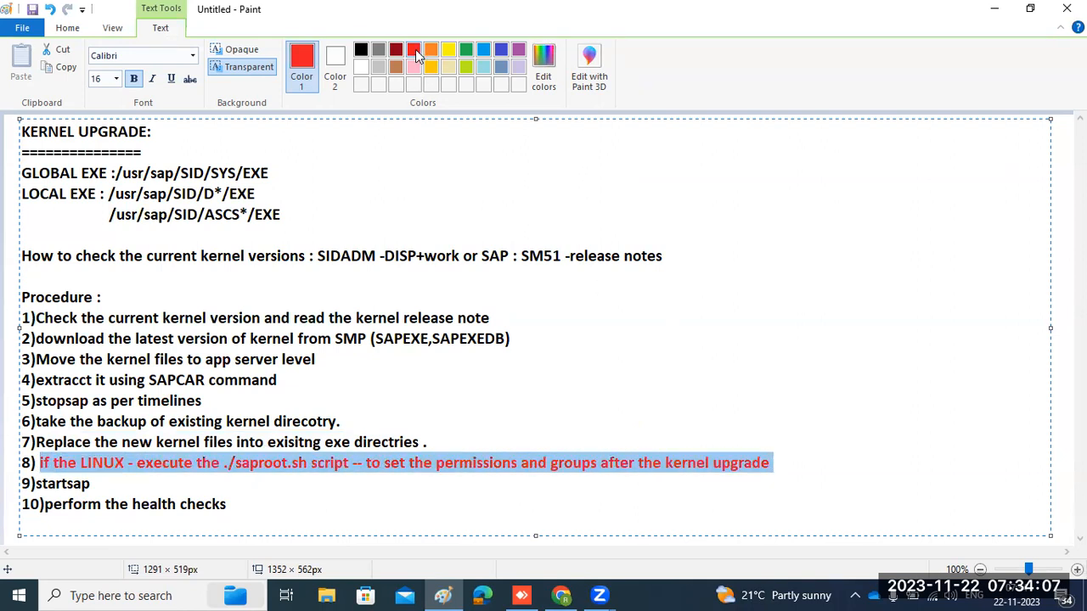
- Point out the startsap and health-check steps, then bring up the Run prompt
click(89, 483)
key(shift+Left)
key(shift+Left)
key(shift+Left)
key(shift+Left)
key(shift+Left)
key(shift+Left)
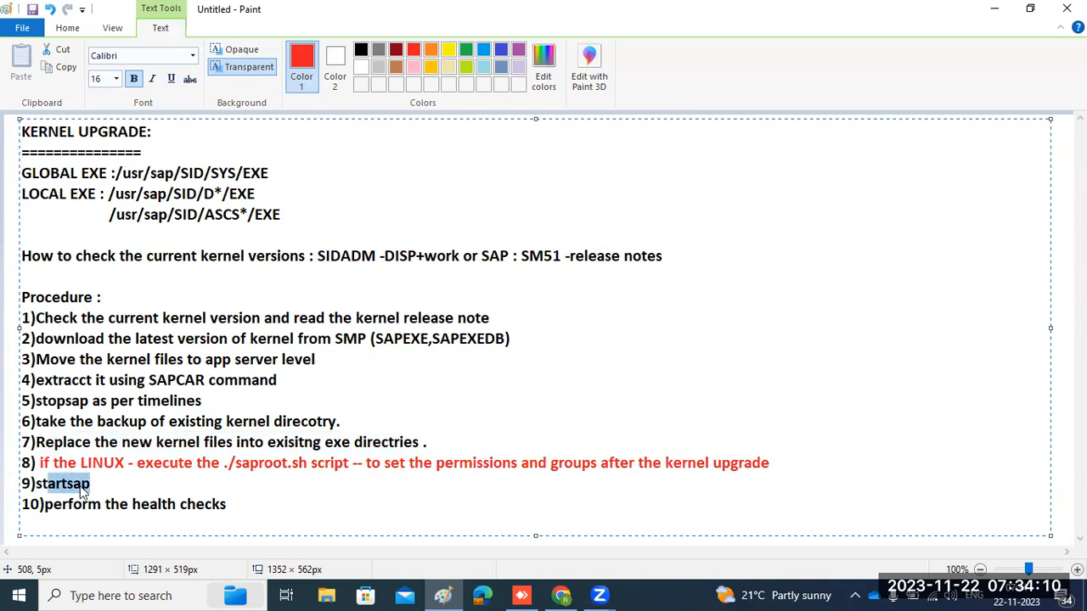
drag(235, 504, 75, 509)
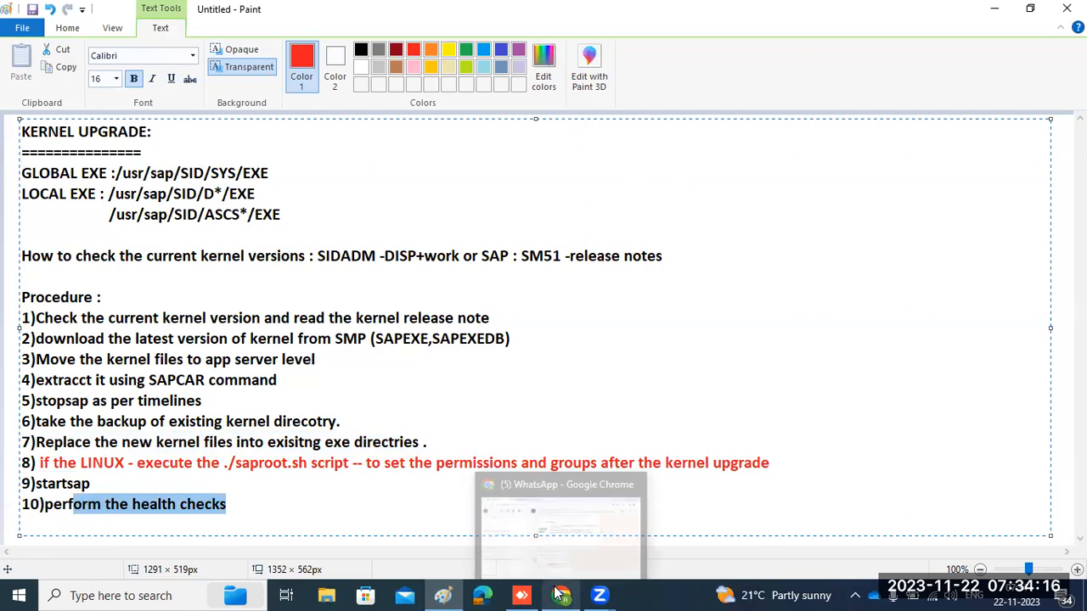
key(super+r)
- Reconnect via Remote Desktop as Administrator with the account password and accept the certificate warning
click(134, 547)
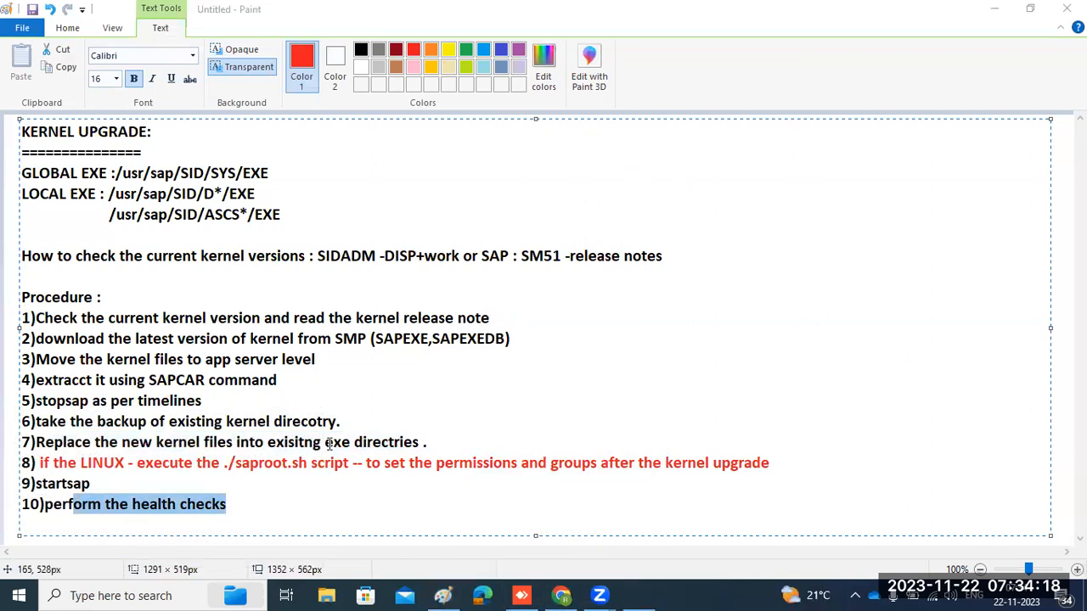
click(610, 279)
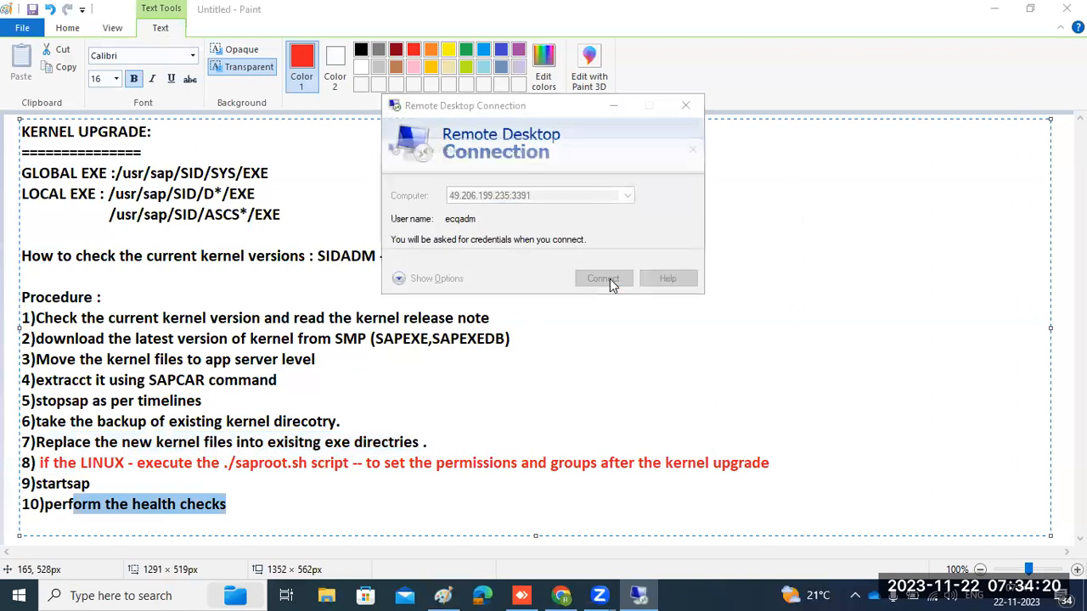
click(429, 263)
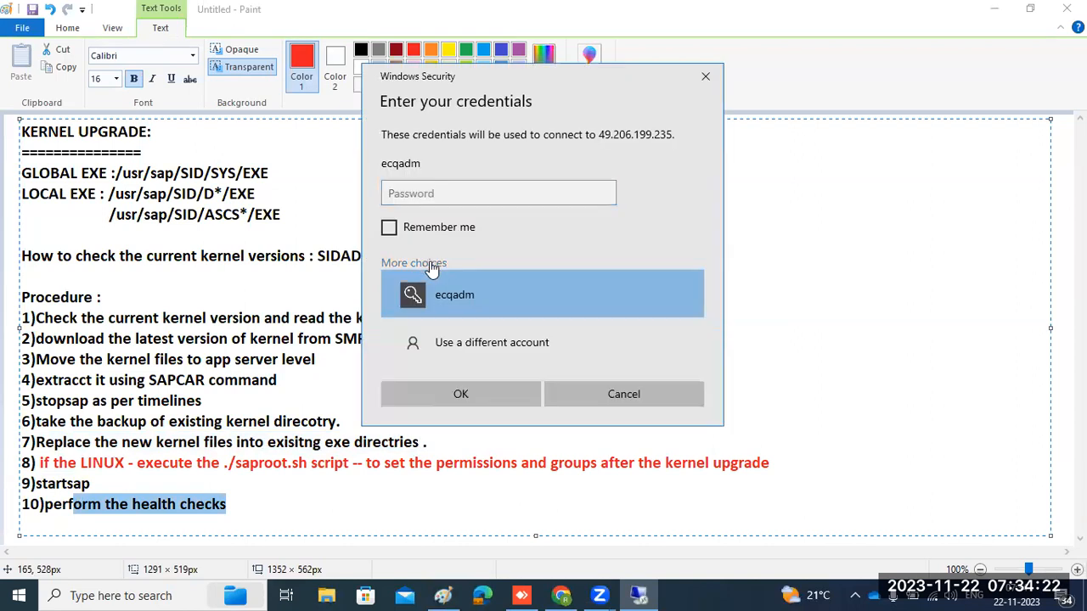
click(452, 344)
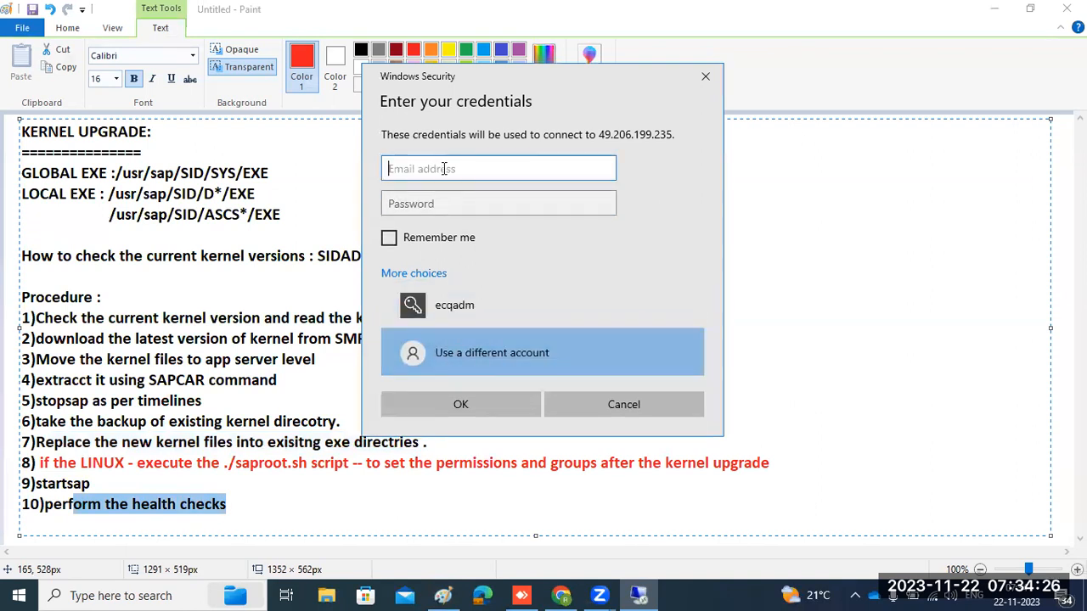
text(Adminis)
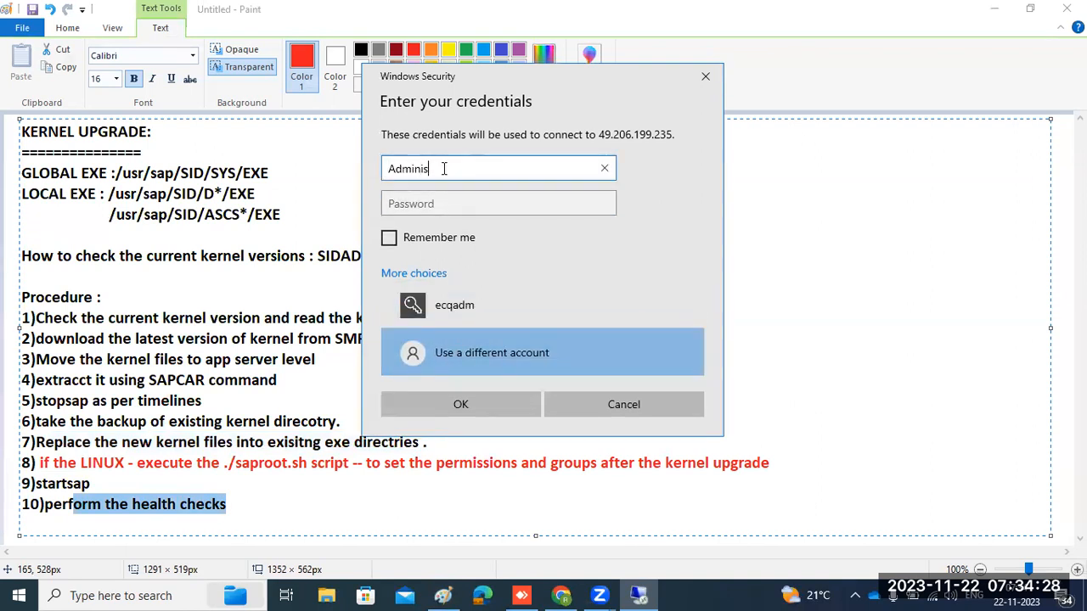
text(trator)
key(Tab)
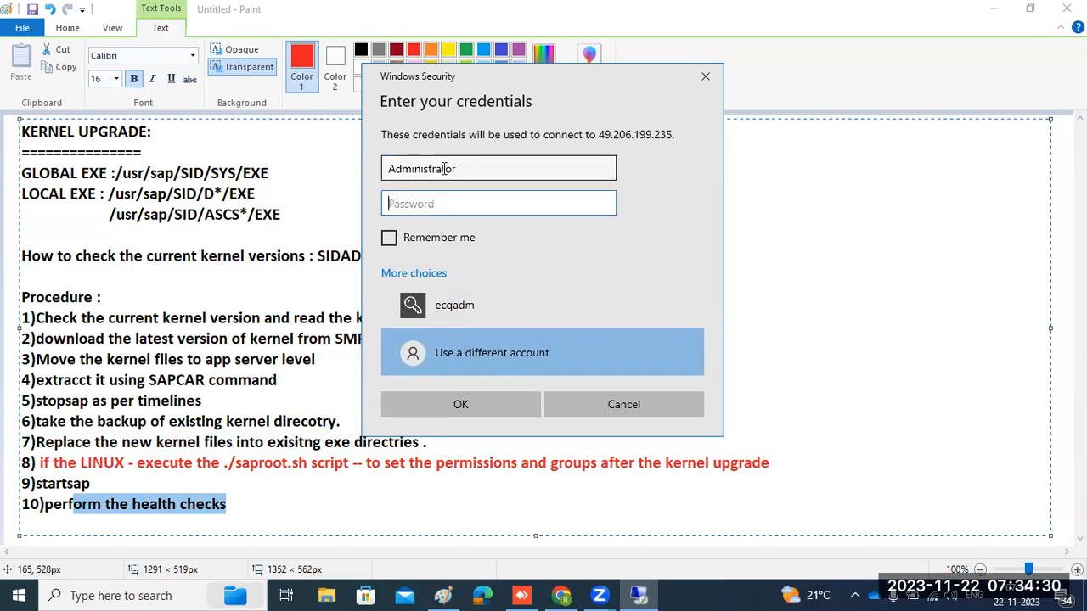
text(•••••••••)
key(Return)
click(594, 360)
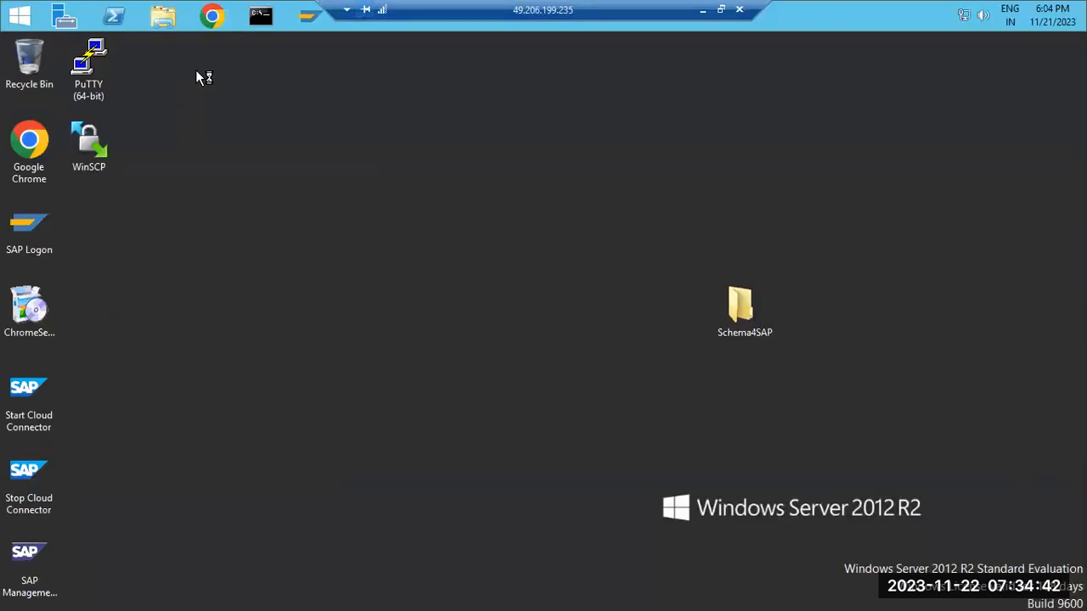
- Open Task Manager's Services list and scroll down to the SAPECQ services
right_click(841, 23)
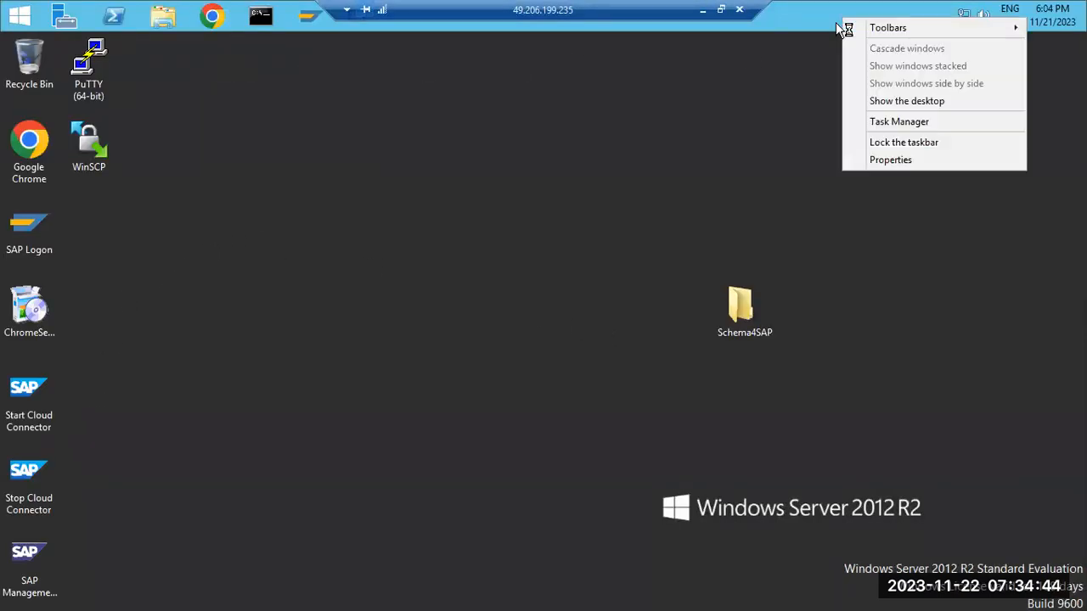
click(906, 123)
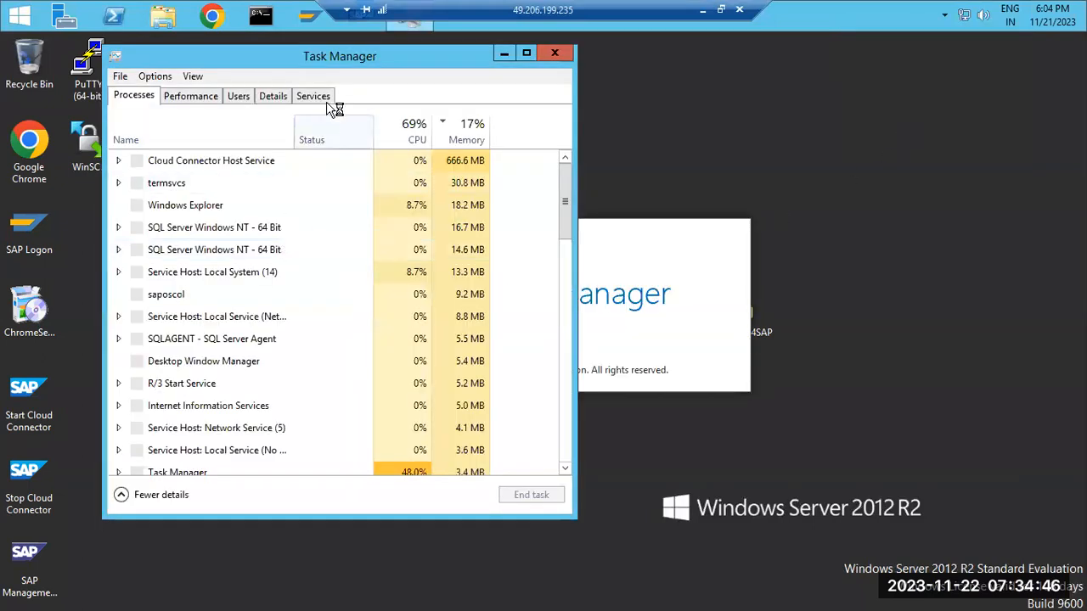
click(313, 96)
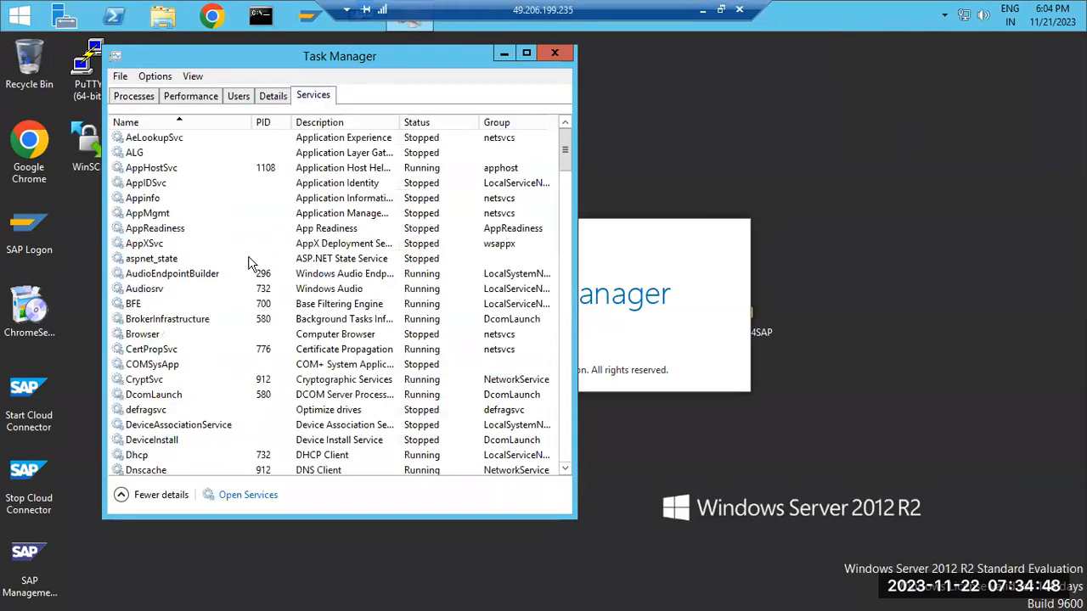
scroll(209, 332, down, 6)
scroll(209, 332, down, 18)
scroll(211, 334, down, 4)
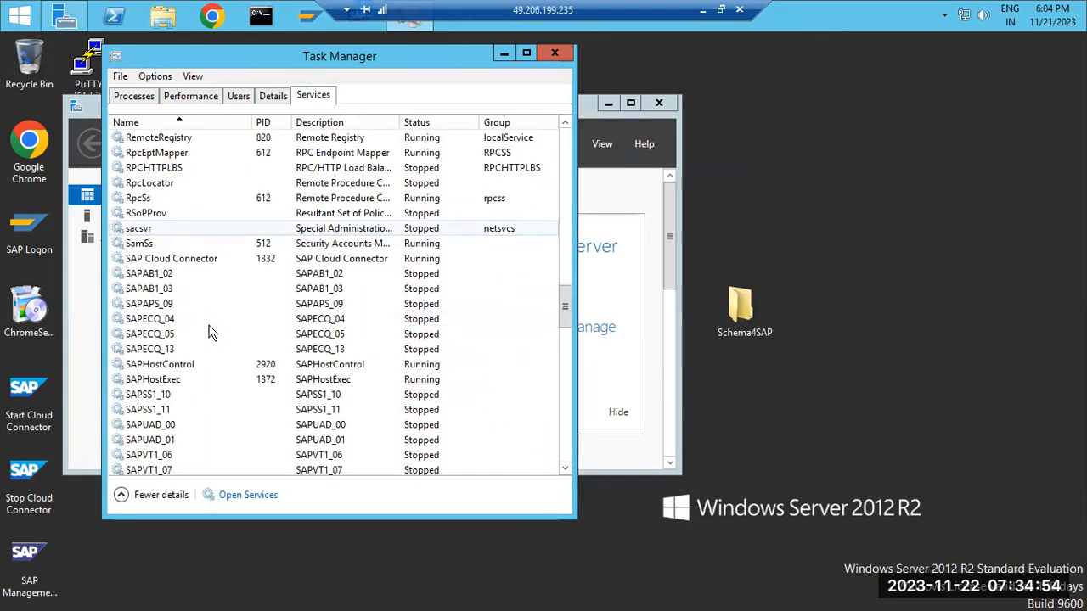
- Start SAPECQ_04, SAPECQ_05 and SAPECQ_13, then close Task Manager and Server Manager
right_click(214, 321)
click(233, 330)
right_click(200, 338)
click(233, 344)
right_click(204, 349)
click(233, 356)
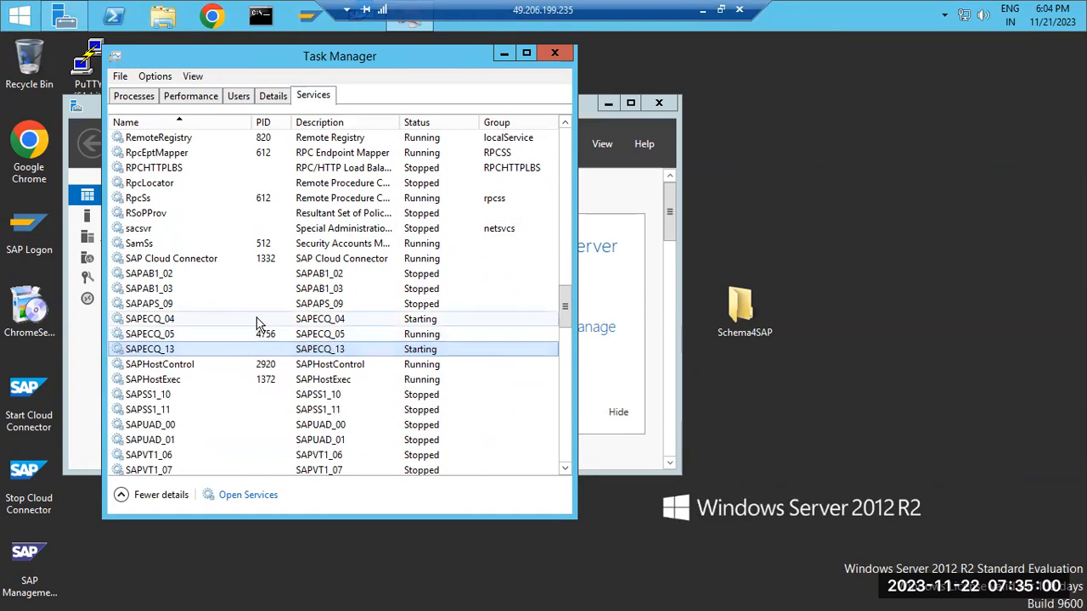
click(566, 56)
click(658, 103)
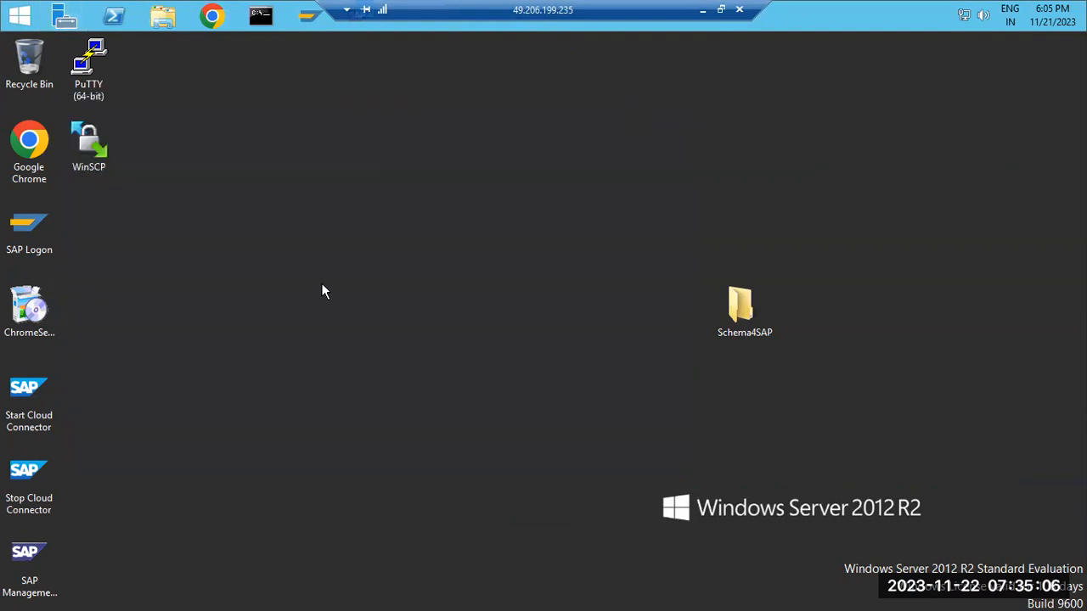
- Launch SAP Management Console from the desktop icon, then bring up File Explorer at This PC
click(29, 557)
drag(165, 449, 379, 227)
double_click(380, 222)
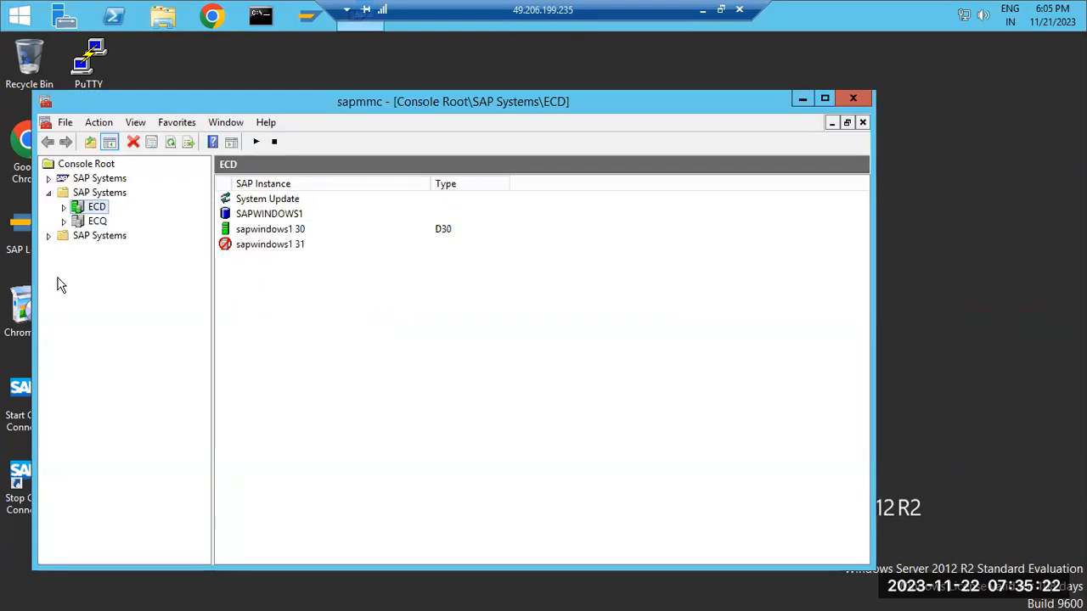
click(148, 24)
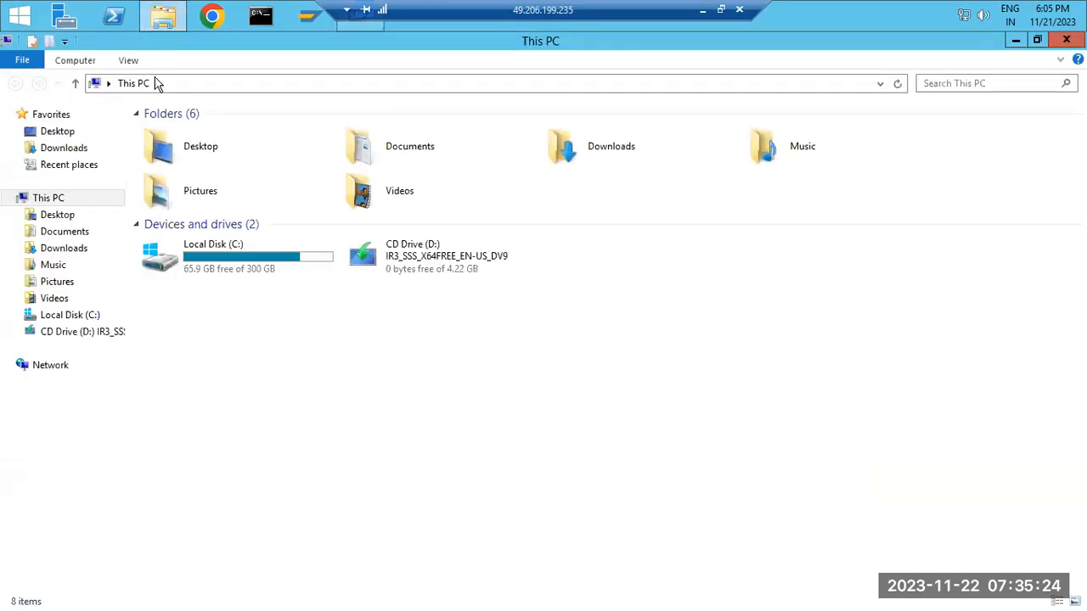
- Browse to C:\usr\sap\ECQ\SYS and copy the exe folder
double_click(248, 277)
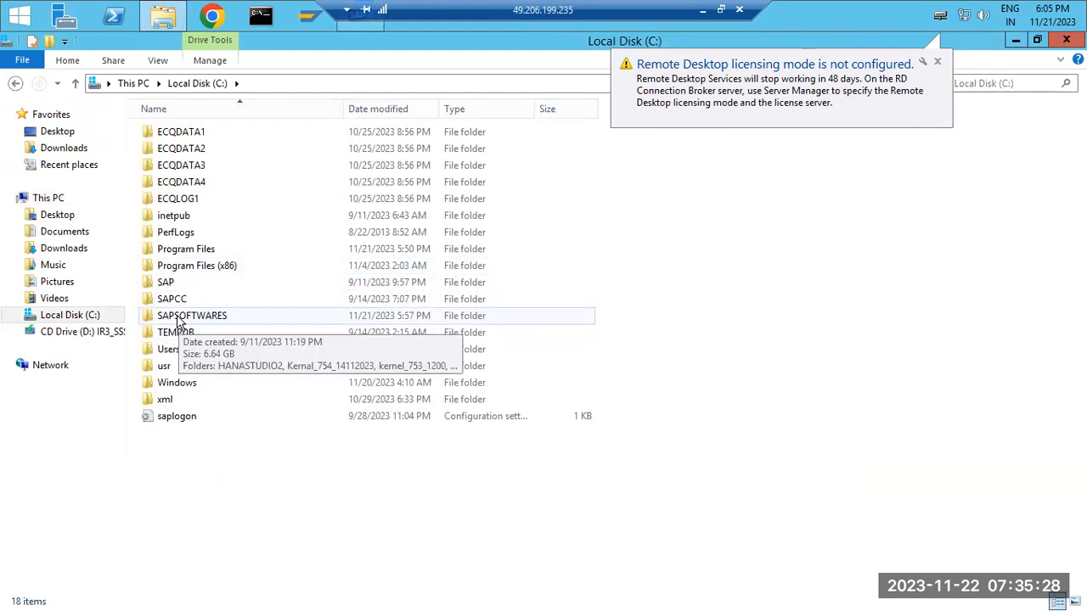
double_click(166, 367)
double_click(168, 134)
double_click(165, 150)
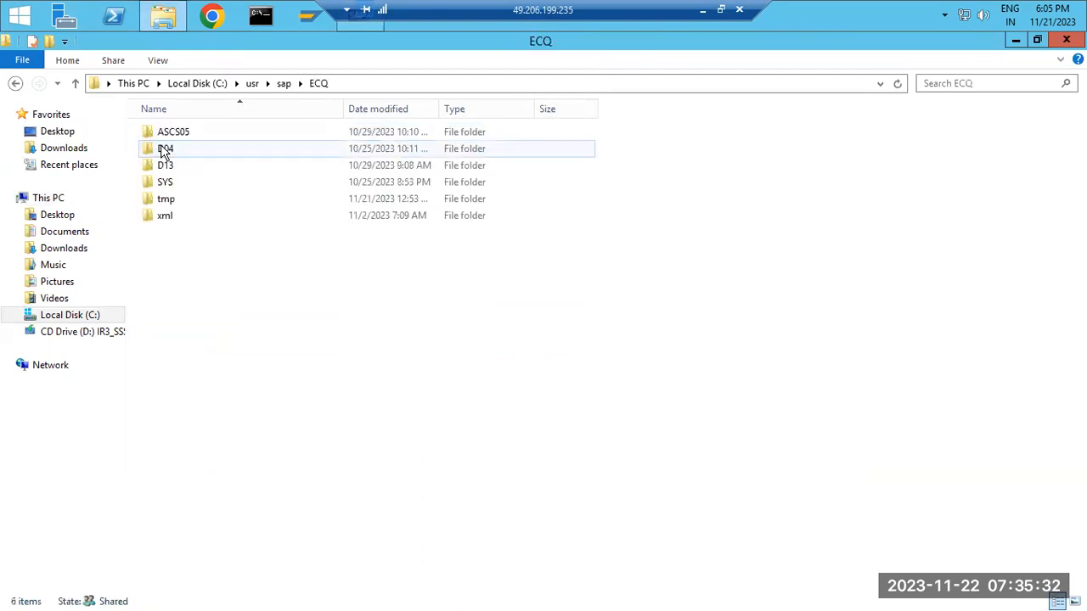
double_click(175, 184)
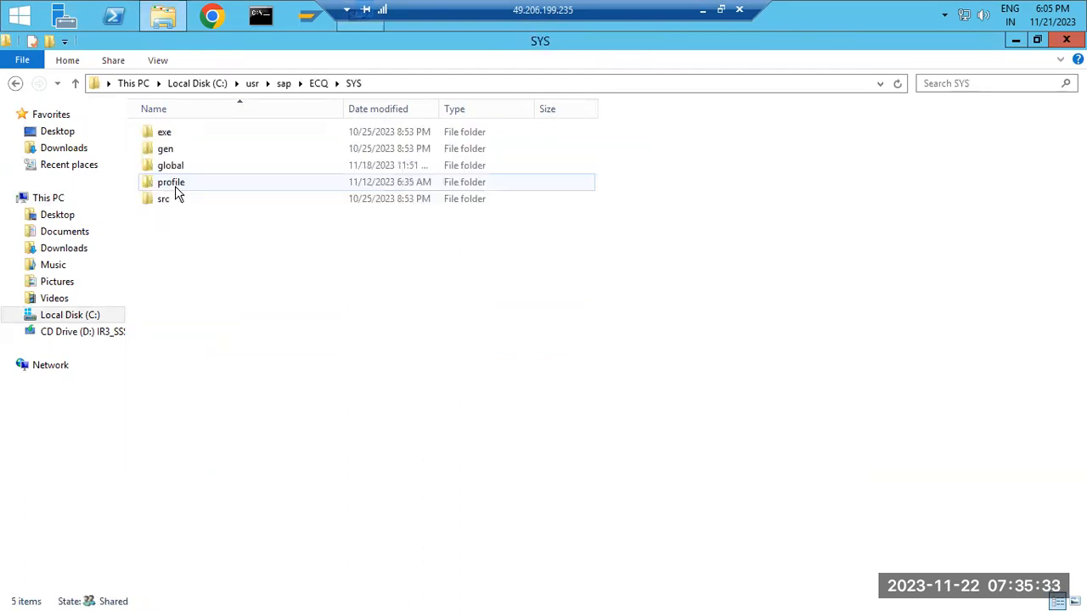
click(170, 141)
right_click(170, 141)
click(211, 364)
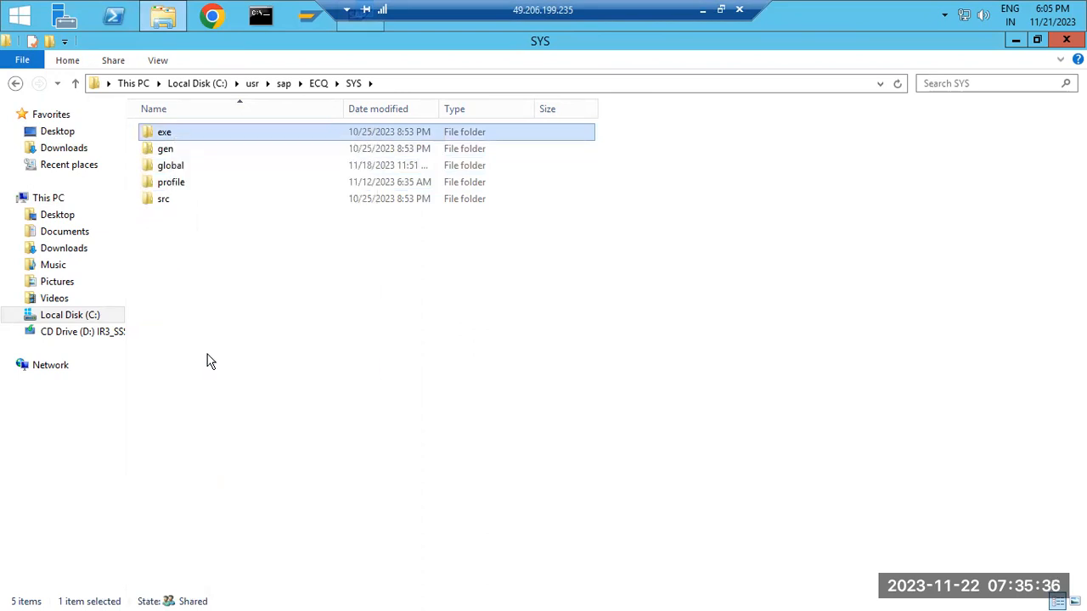
- Visit Downloads and This PC, then return to C:\usr\sap\ECQ\SYS
click(61, 149)
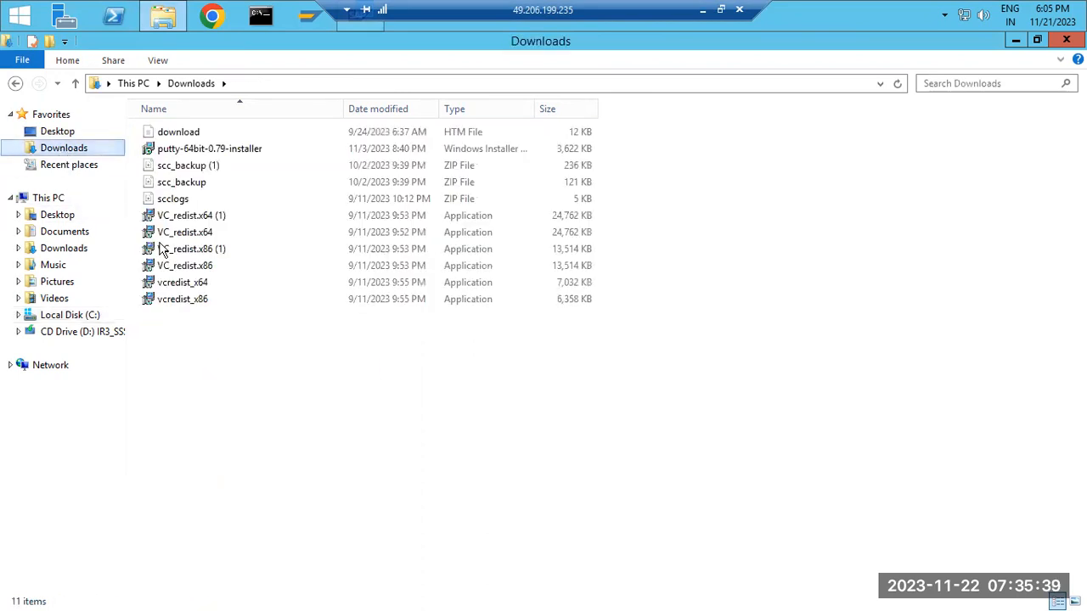
click(46, 198)
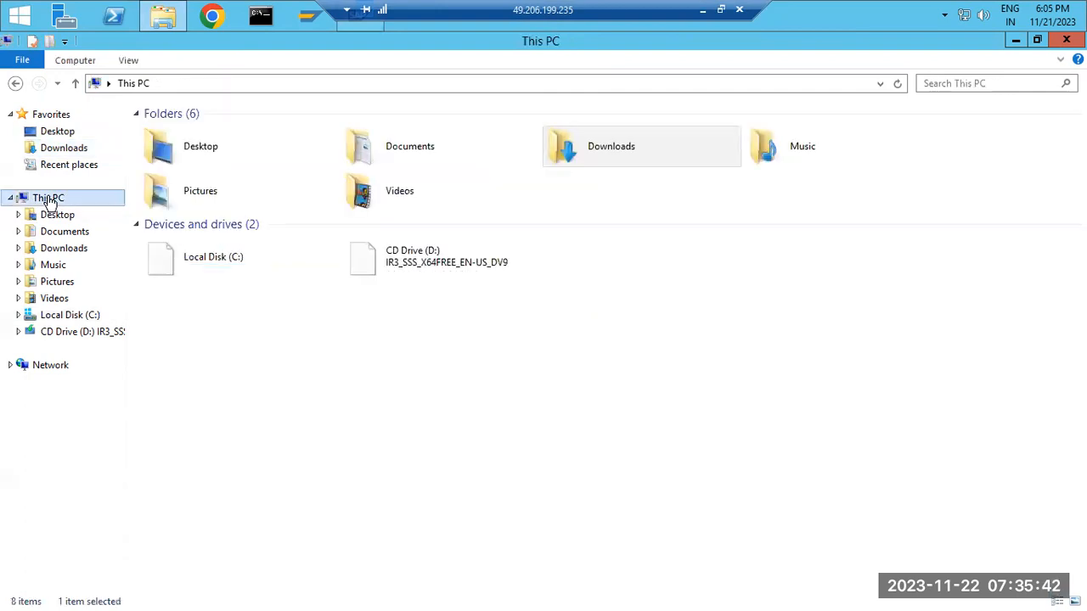
double_click(285, 284)
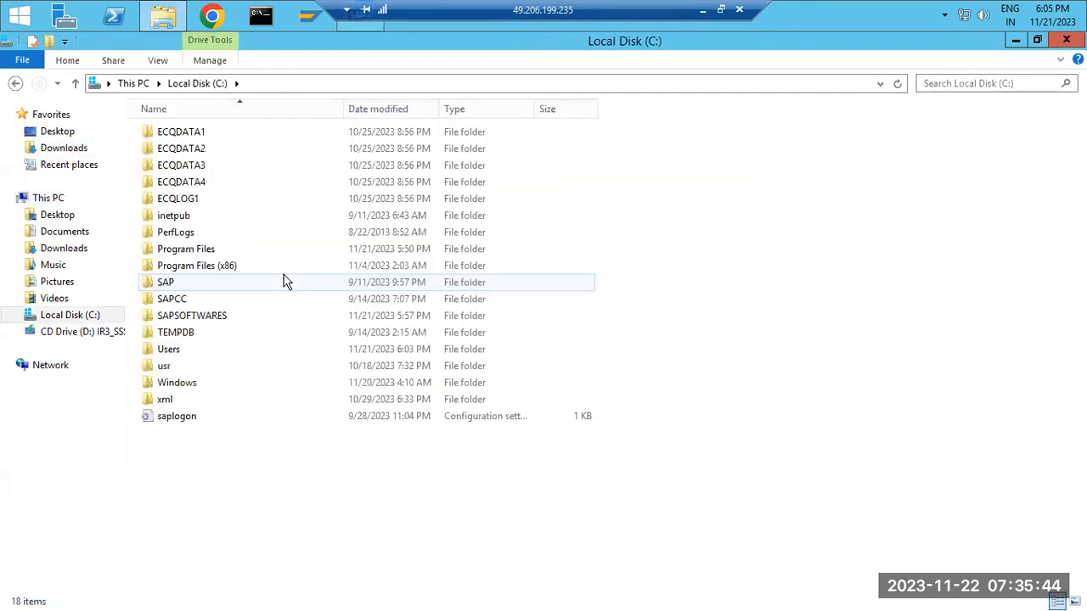
double_click(170, 372)
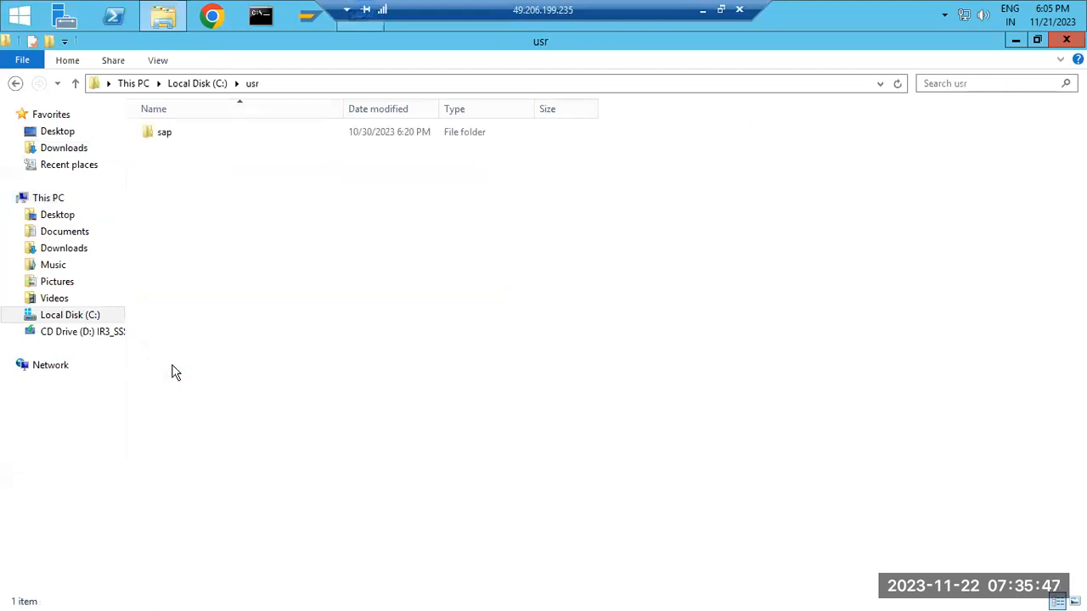
double_click(177, 135)
double_click(165, 151)
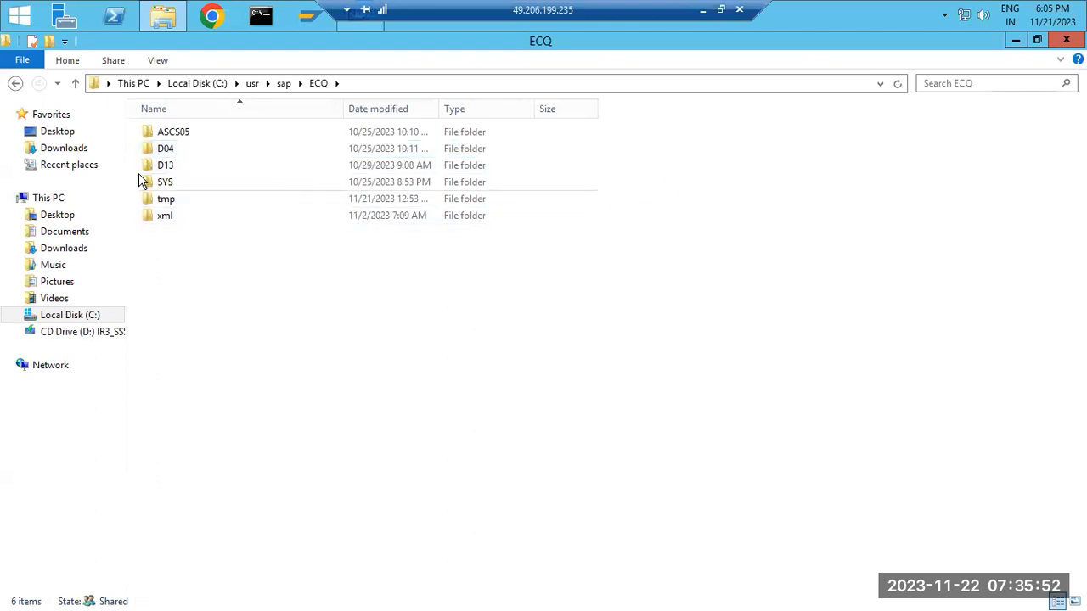
double_click(173, 182)
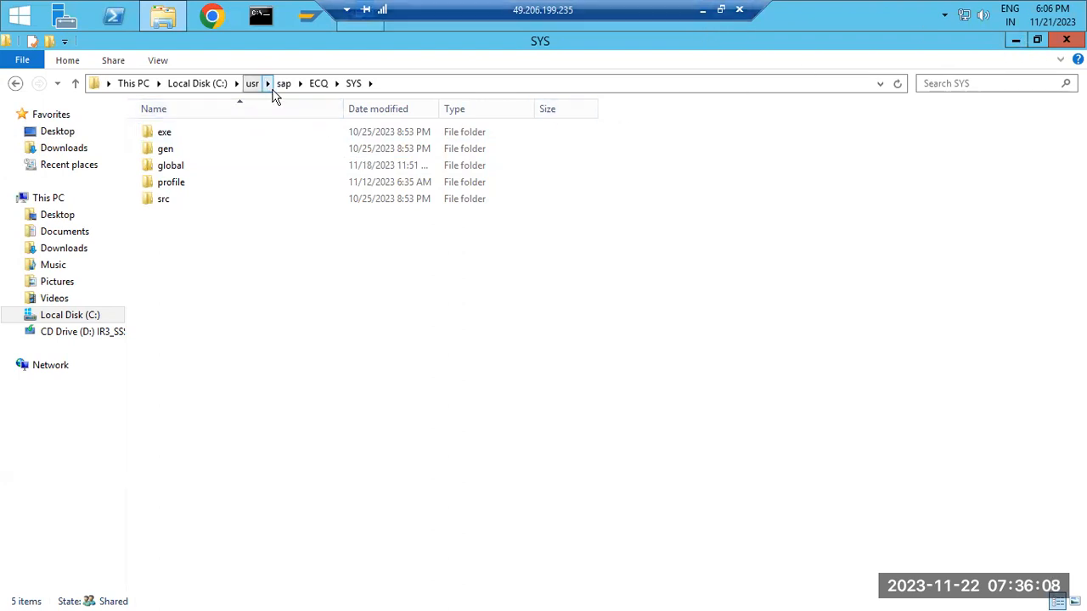
- Minimize Explorer and expand ECQ's instances sapwindows 13 and sapwindows 4 in the console
click(1016, 40)
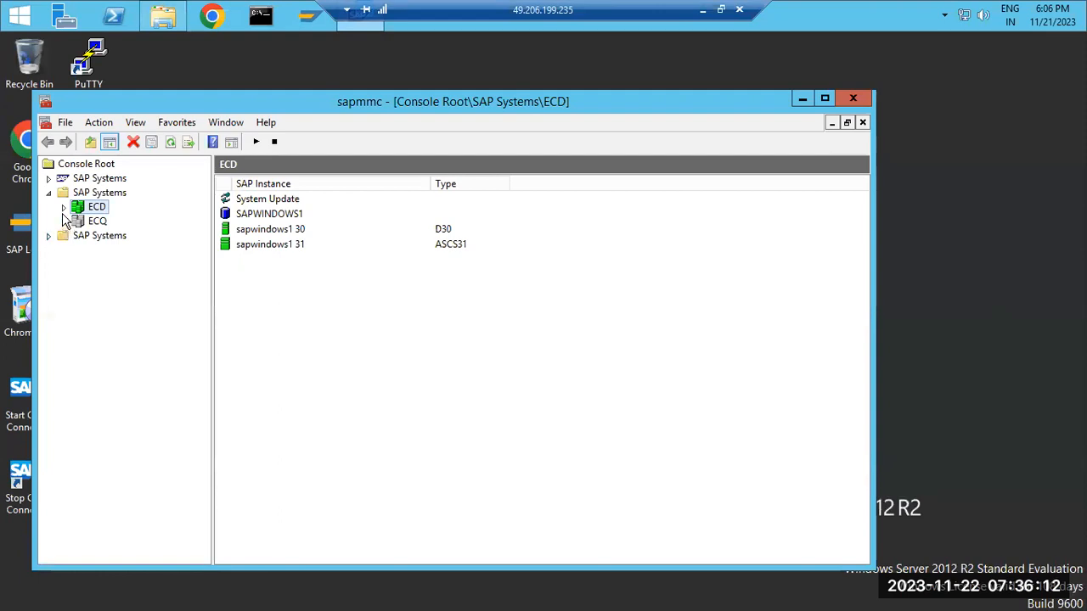
click(48, 178)
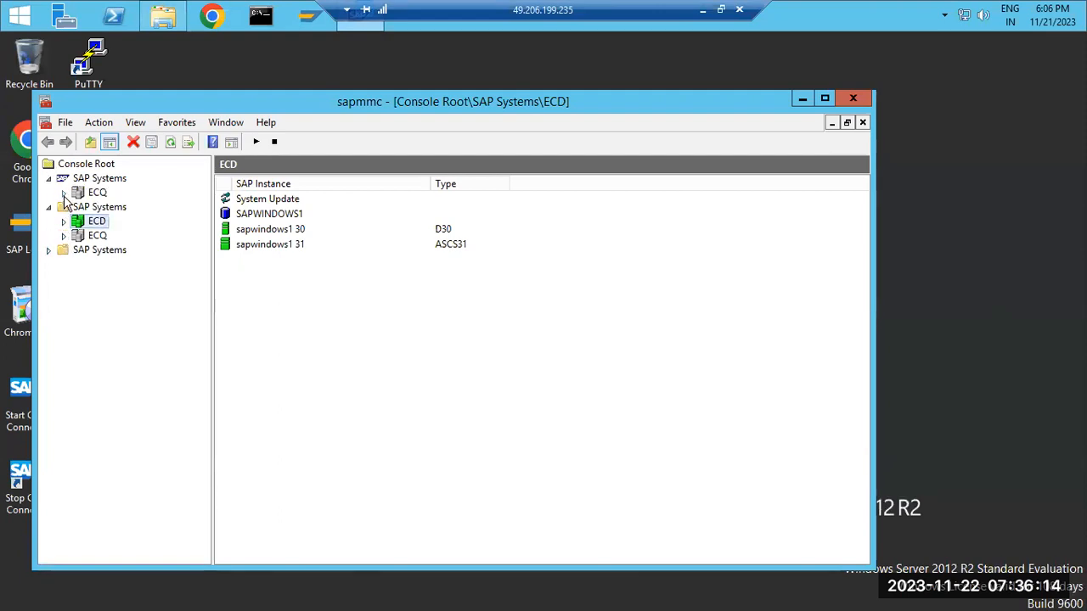
click(63, 193)
click(78, 220)
click(78, 207)
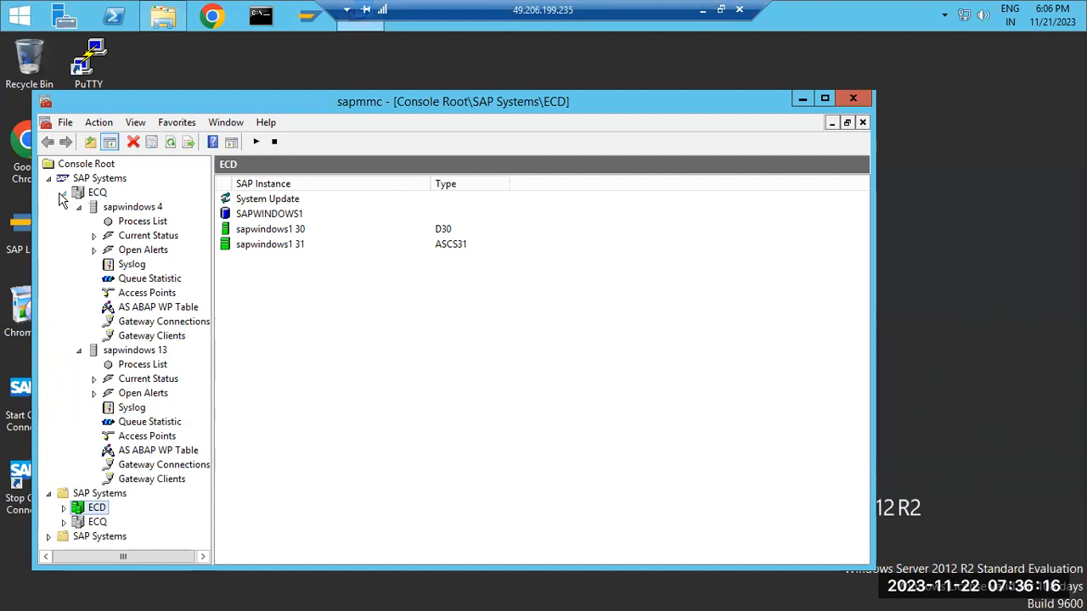
- Collapse ECQ back to the SAP Systems overview of ECD and ECQ
click(63, 193)
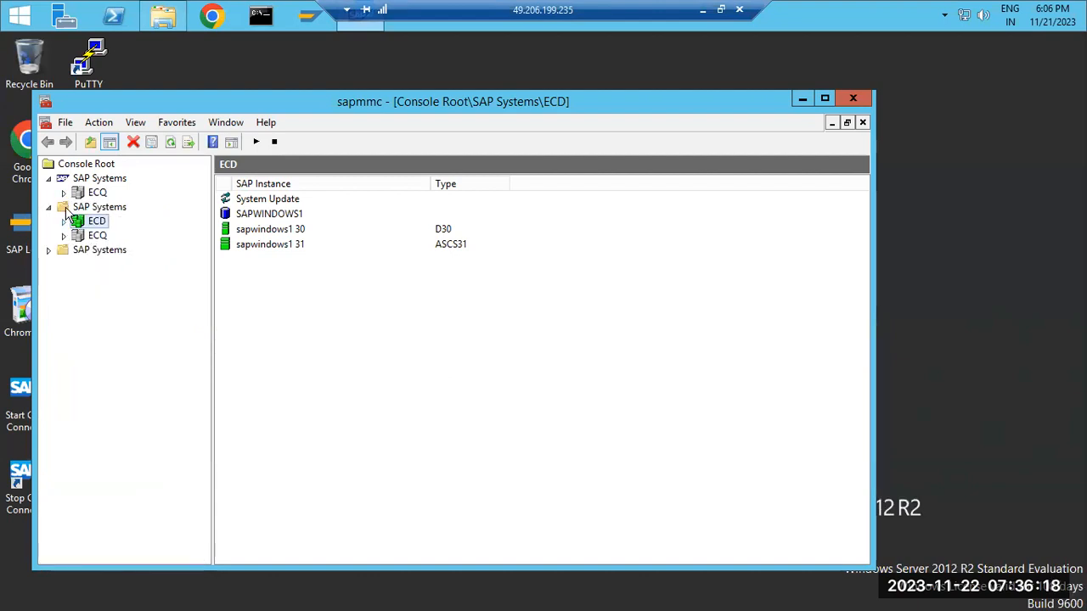
click(49, 208)
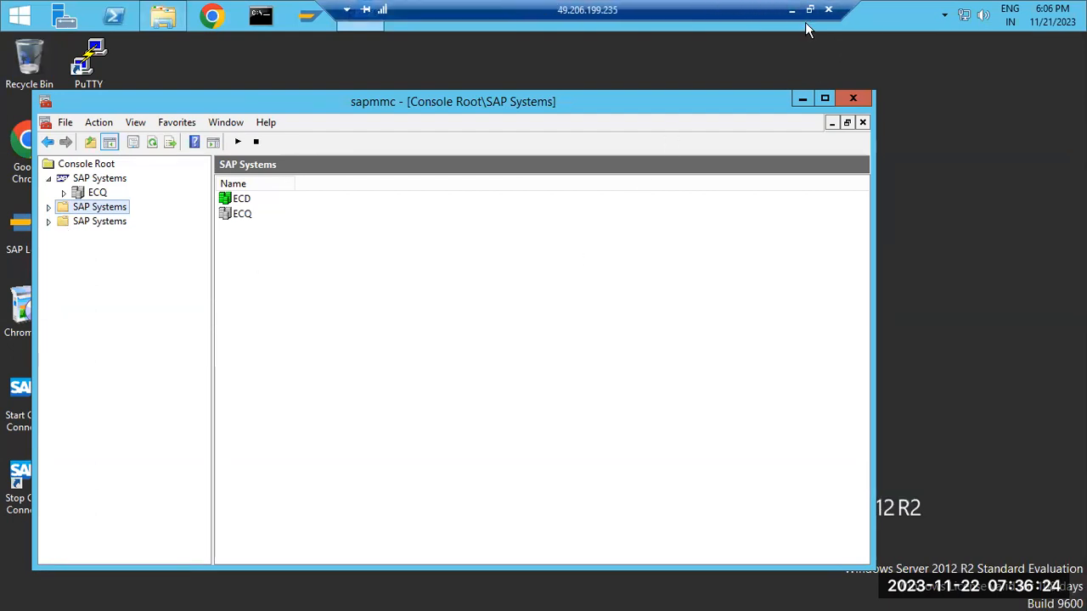
click(795, 10)
click(639, 596)
- Open C:\SAPSOFTWARES\kernel_753_1200 and select all 330 new kernel files
click(163, 15)
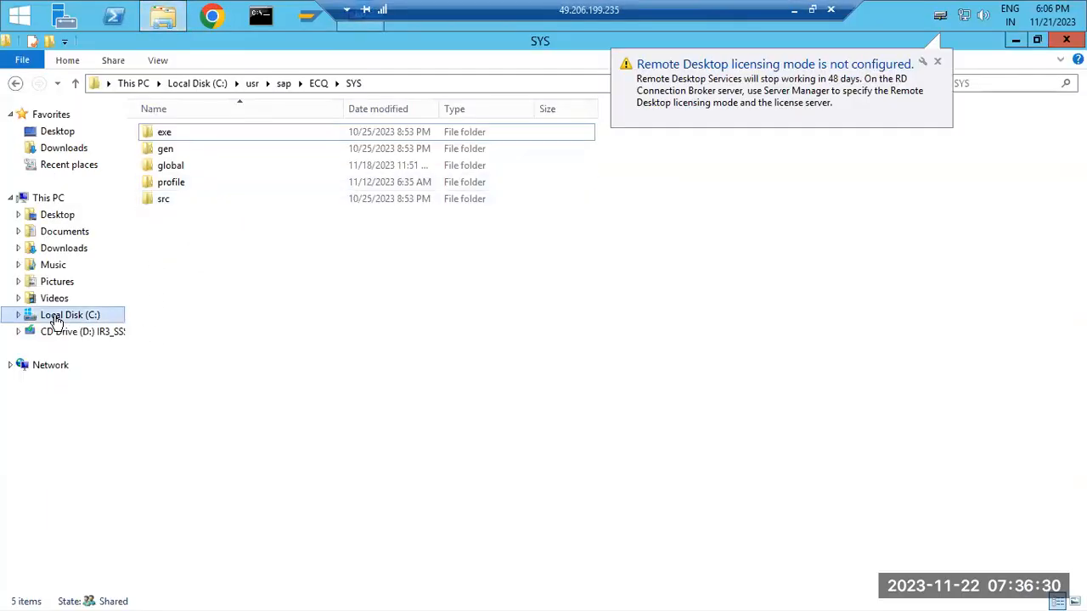
click(114, 315)
double_click(182, 317)
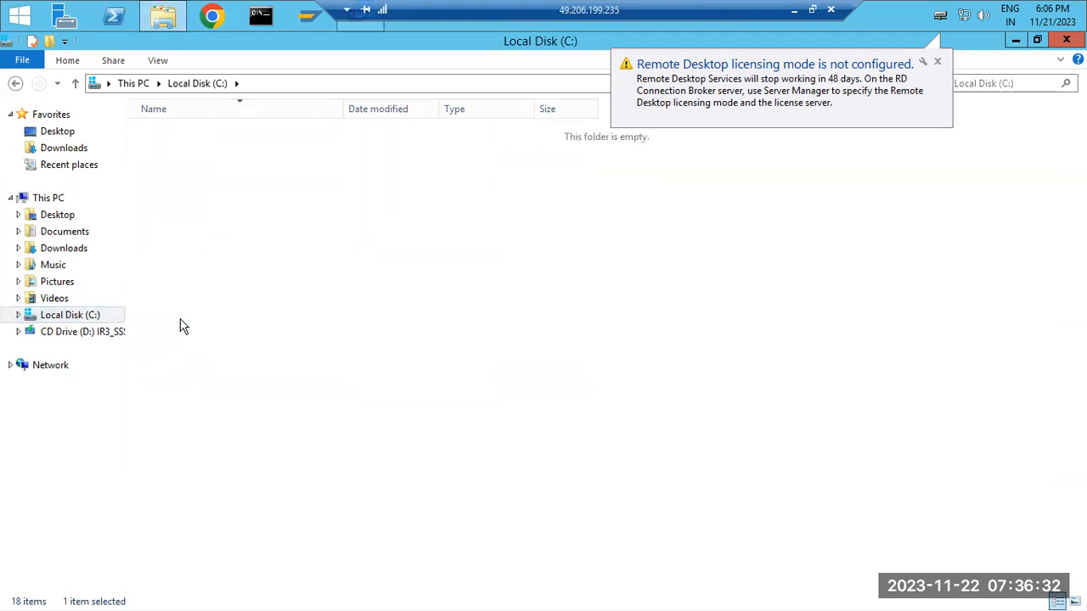
double_click(188, 165)
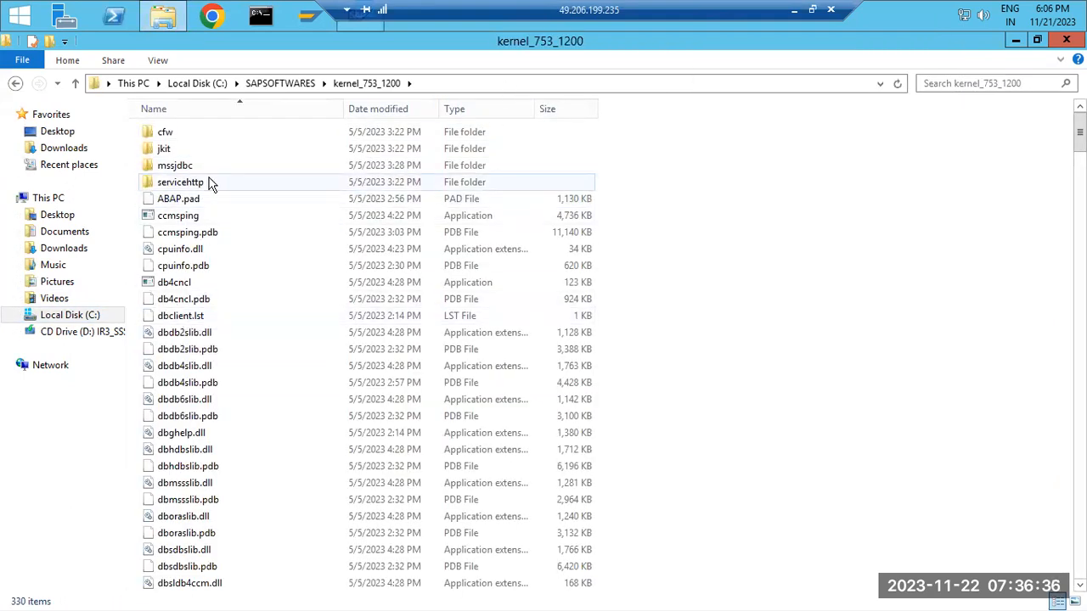
scroll(204, 472, down, 20)
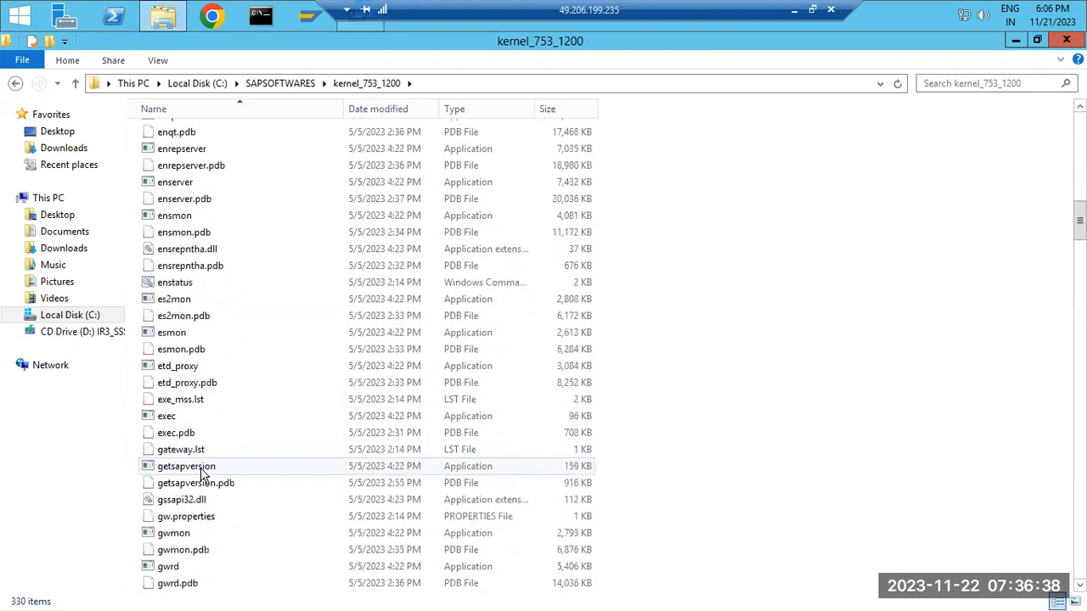
scroll(203, 471, down, 20)
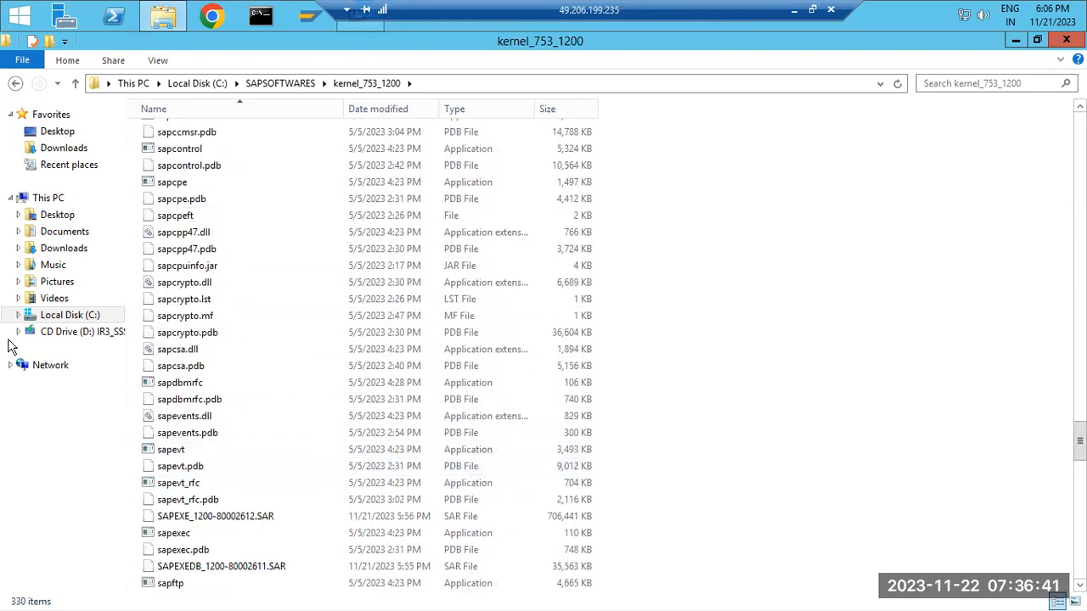
click(239, 348)
key(ctrl+a)
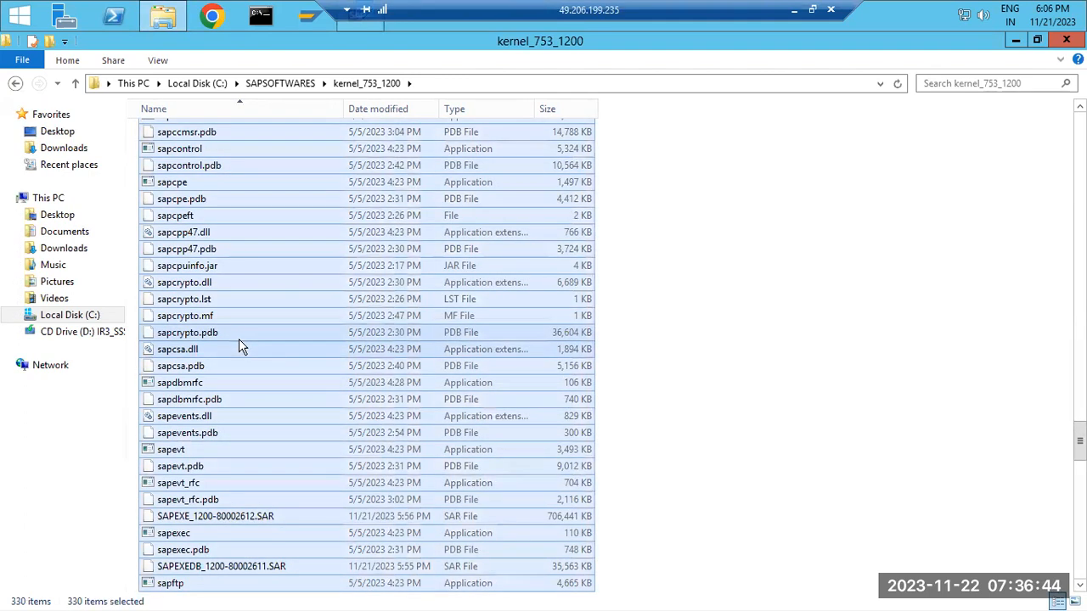
- Navigate to the kernel folder C:\usr\sap\ECQ\SYS\exe\uc\NTAMD64
click(48, 316)
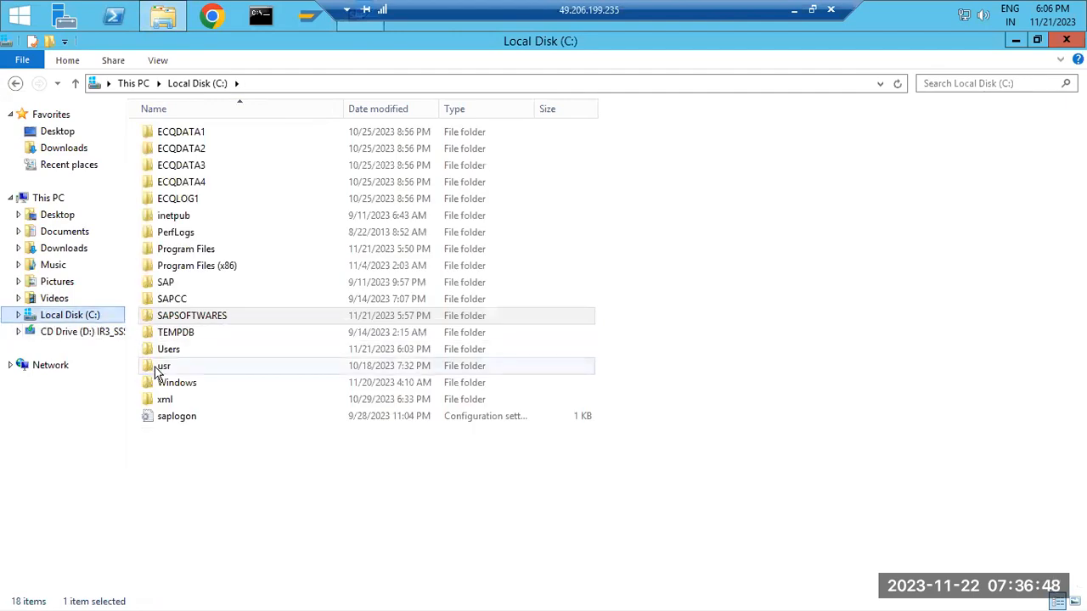
double_click(155, 367)
double_click(162, 135)
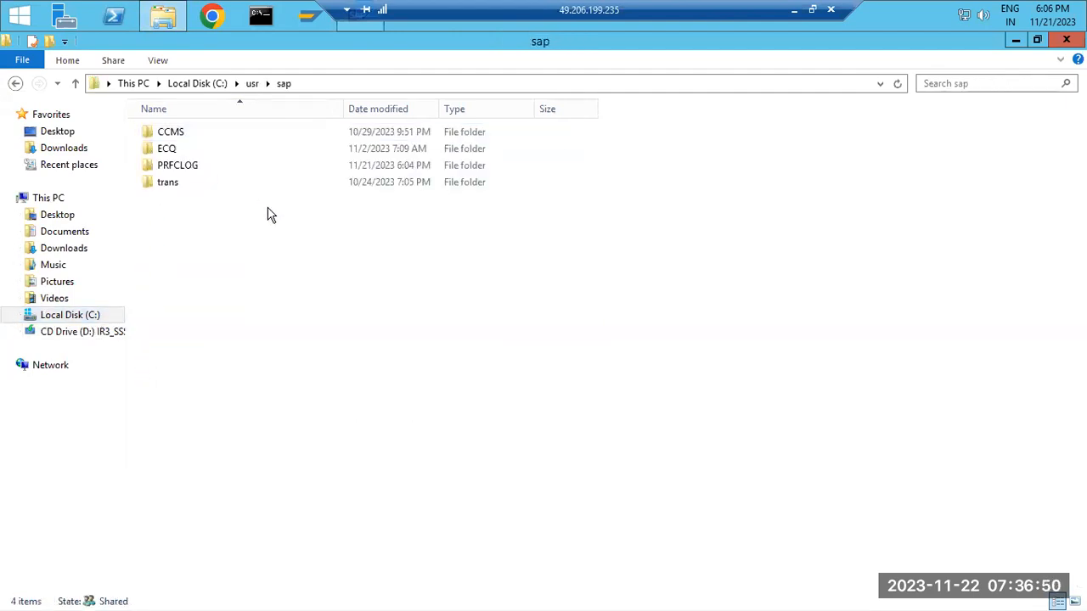
double_click(170, 154)
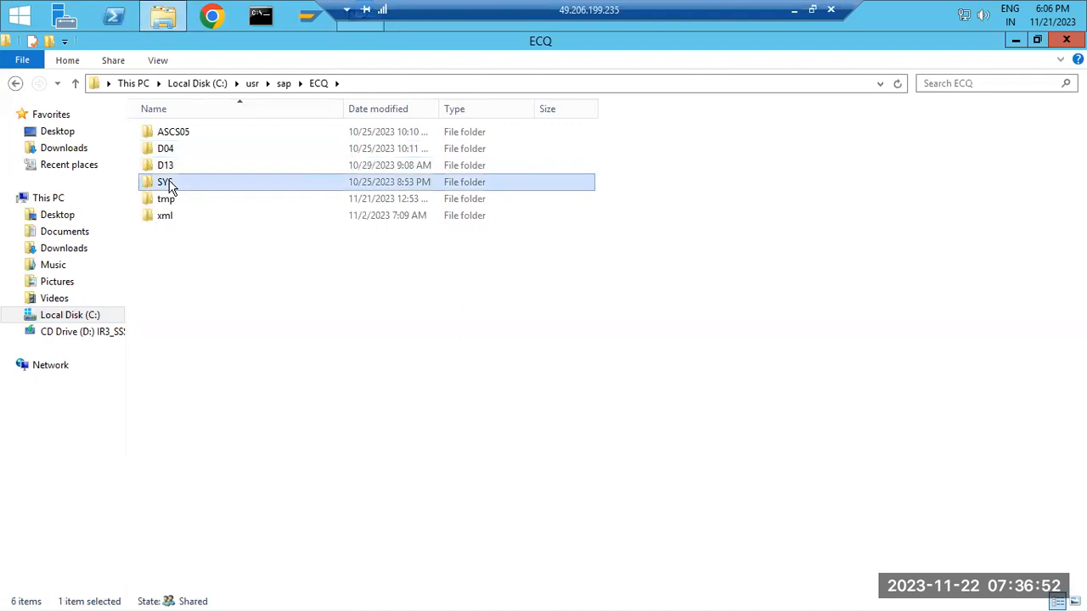
double_click(170, 181)
double_click(170, 134)
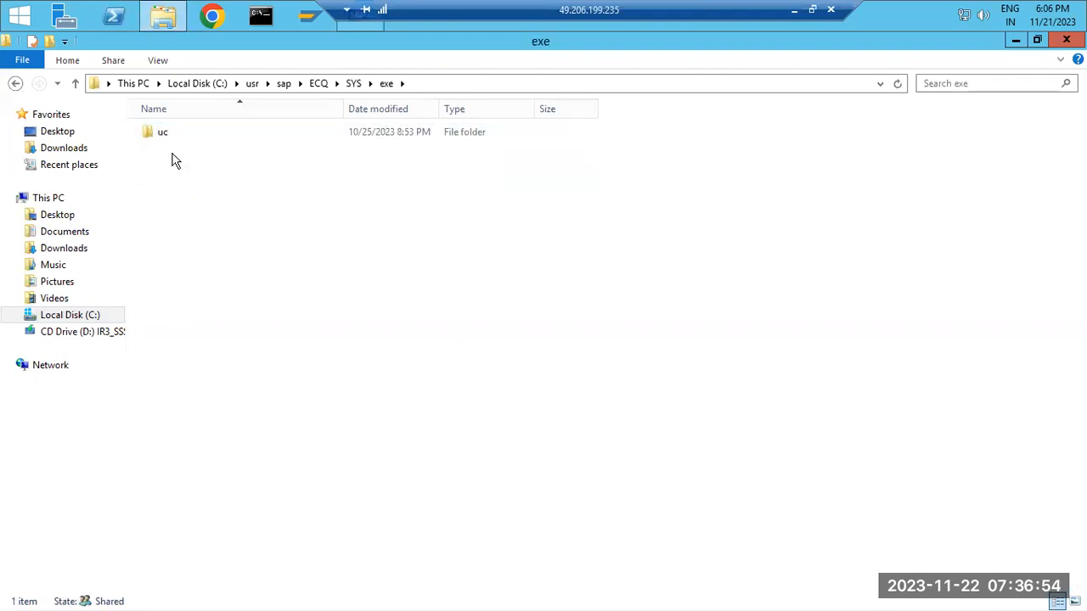
double_click(174, 141)
double_click(178, 138)
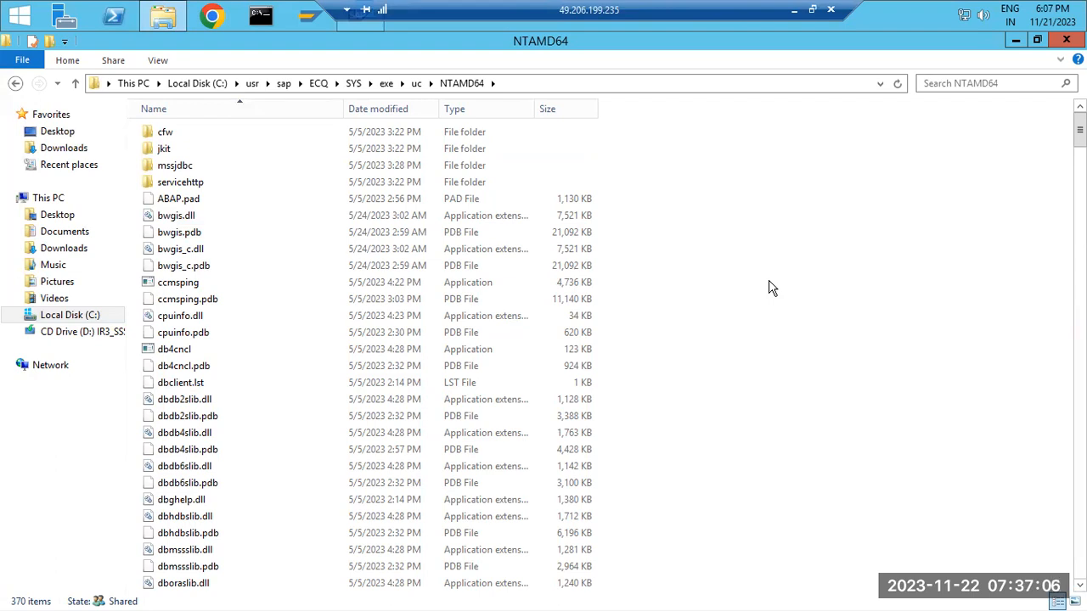
- Review the NTAMD64 kernel files such as db4cncl, then return to This PC
right_click(735, 294)
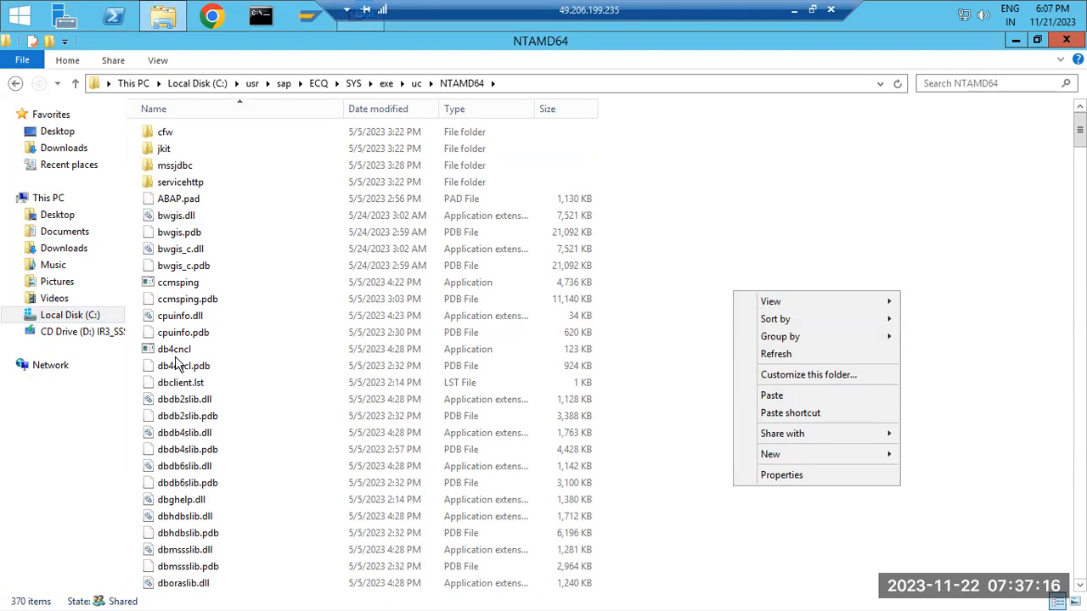
click(179, 358)
click(179, 357)
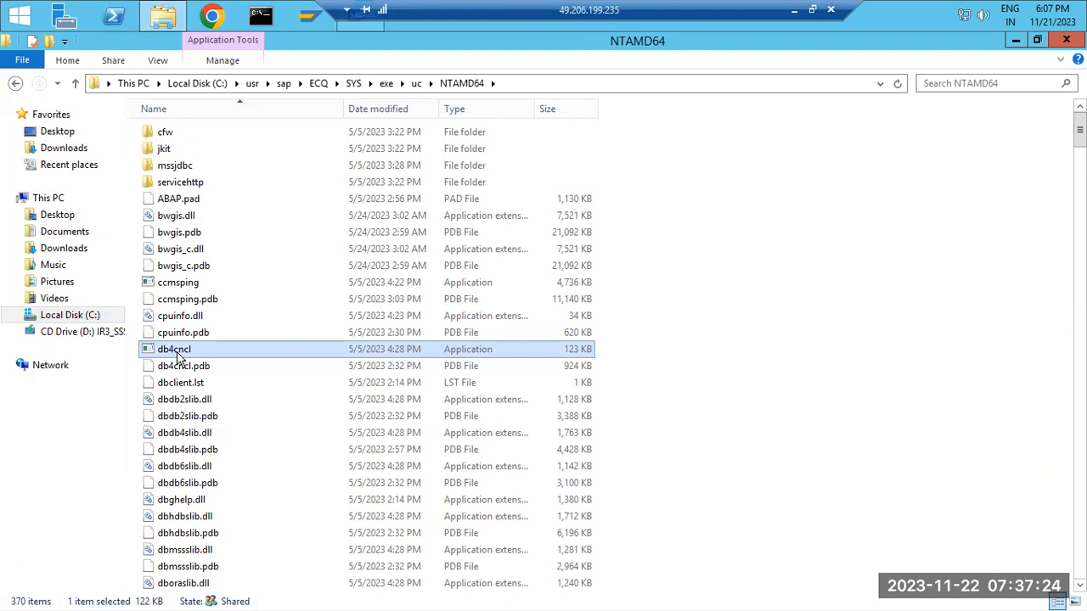
click(53, 201)
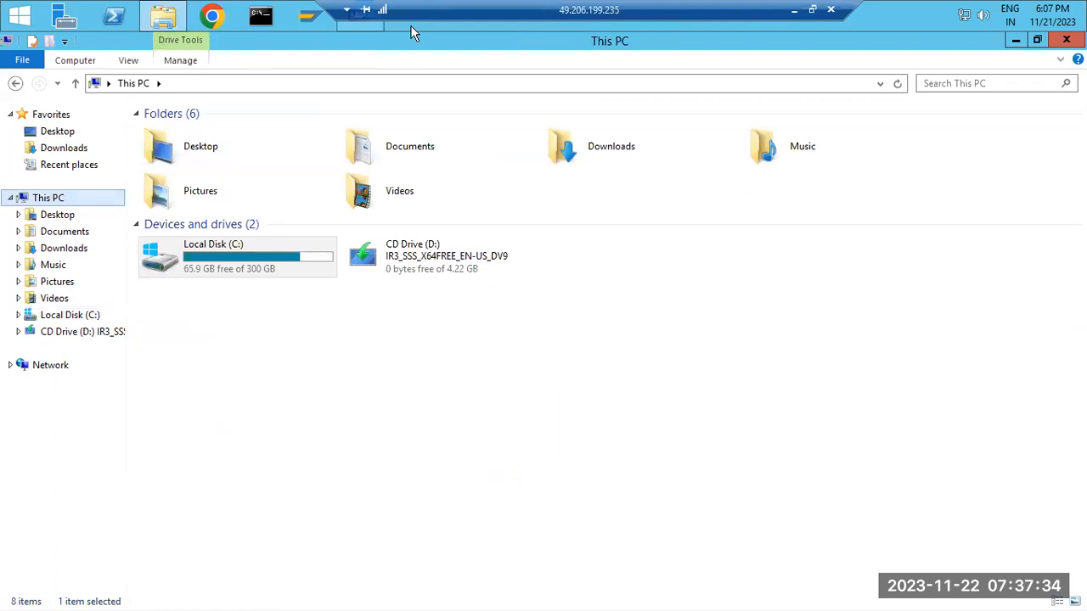
- Close Explorer, start the ECQ system, confirm, and authenticate with the OS administrator password
click(1065, 40)
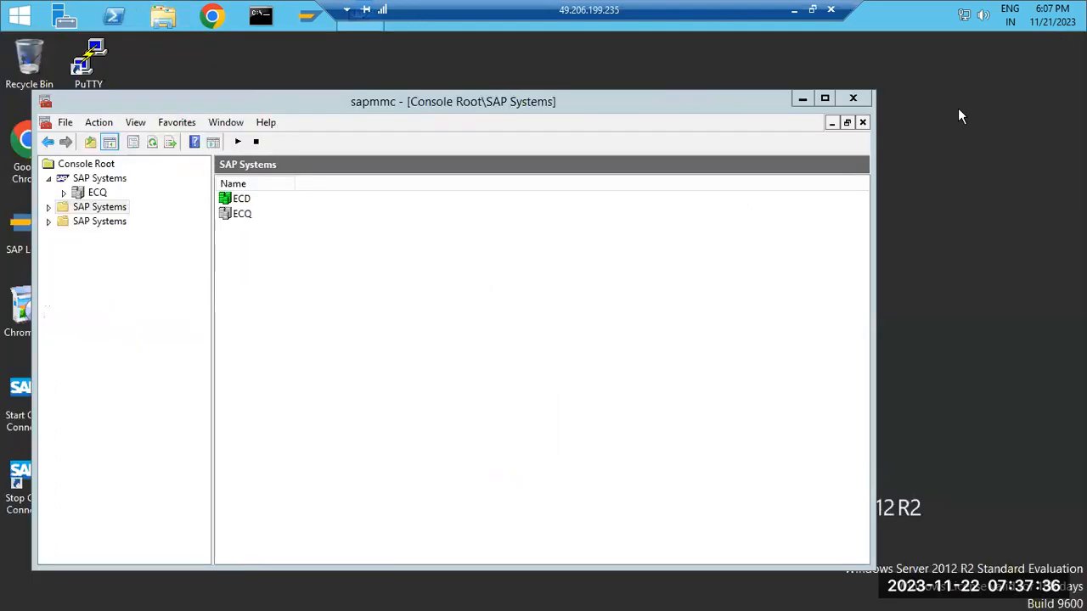
click(65, 193)
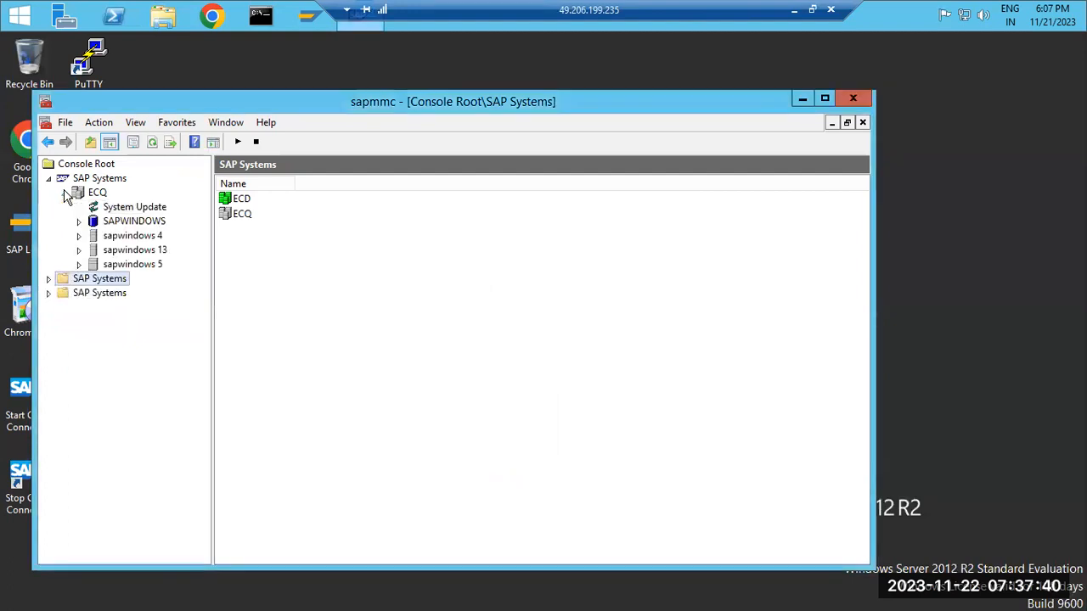
right_click(85, 193)
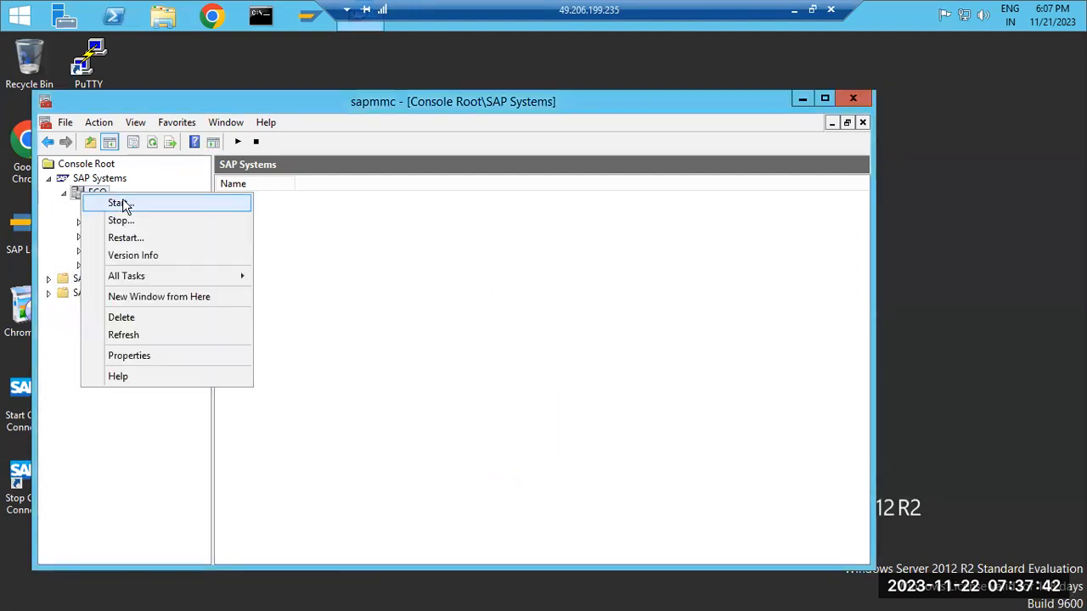
click(121, 204)
click(411, 385)
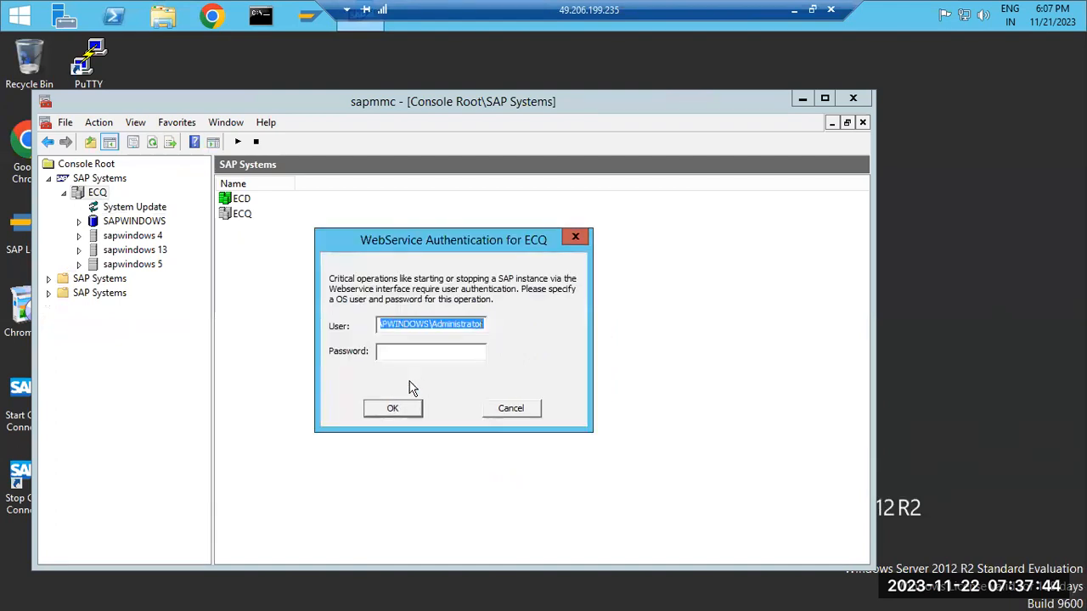
click(419, 352)
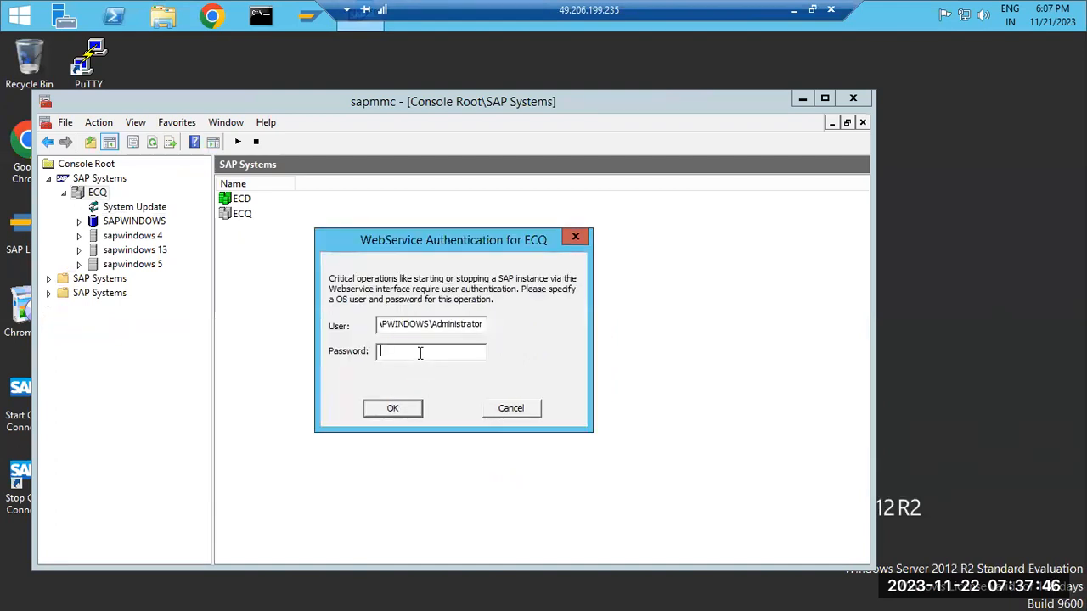
text(*********)
key(Return)
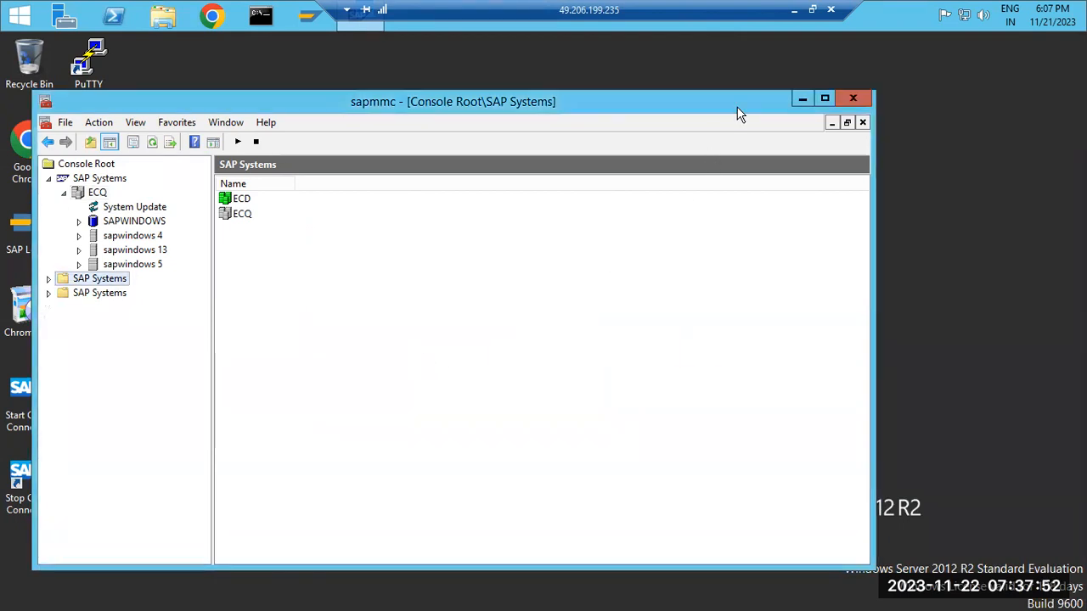
- Check the local notes, refresh ECQ's status, and open the sapwindows 13 process list
click(795, 10)
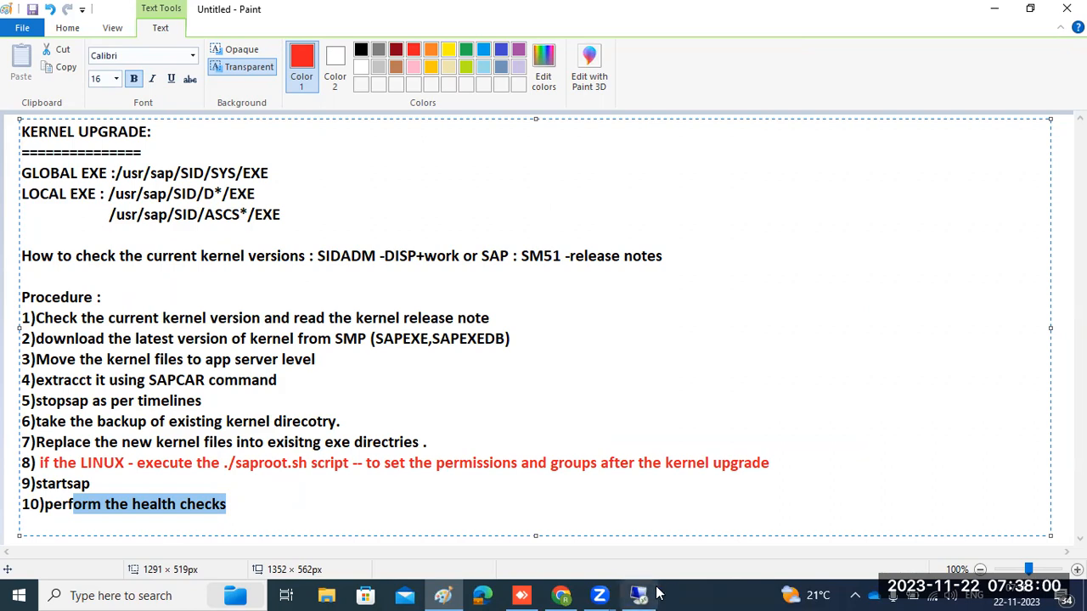
click(630, 598)
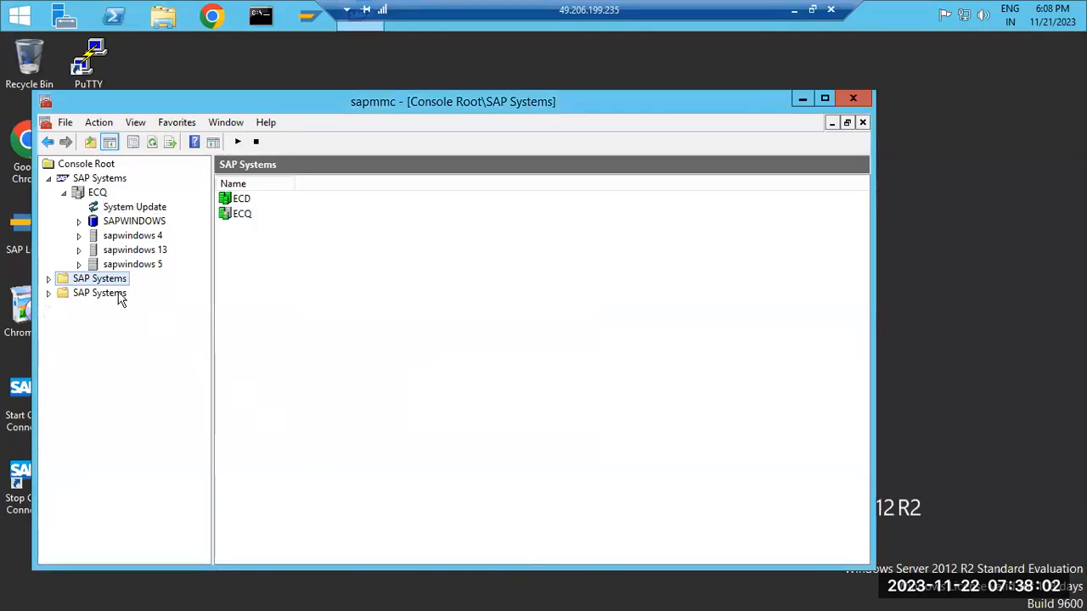
click(151, 144)
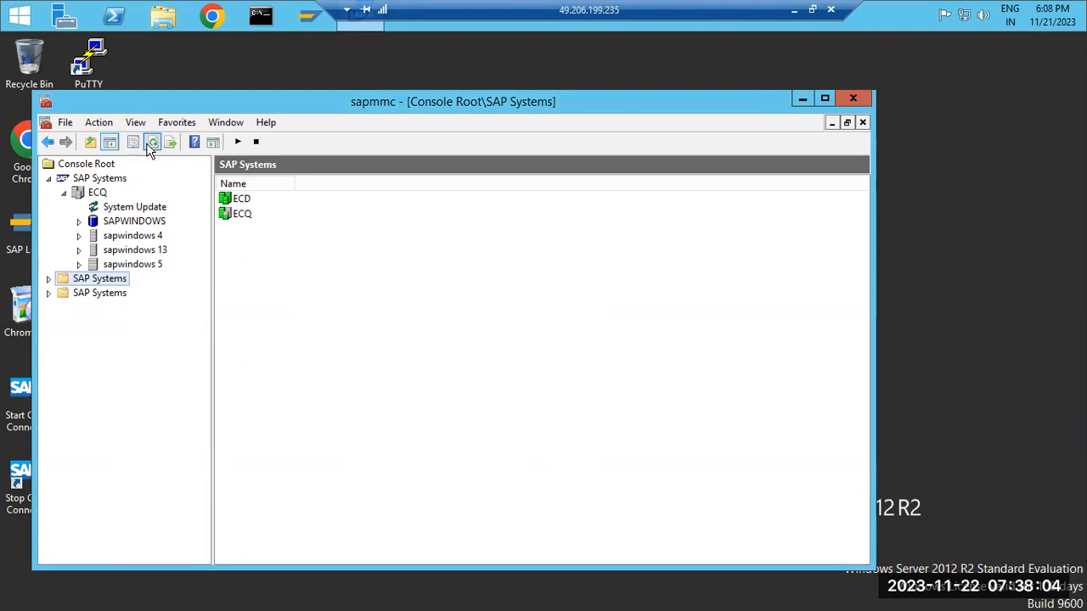
click(79, 250)
click(121, 265)
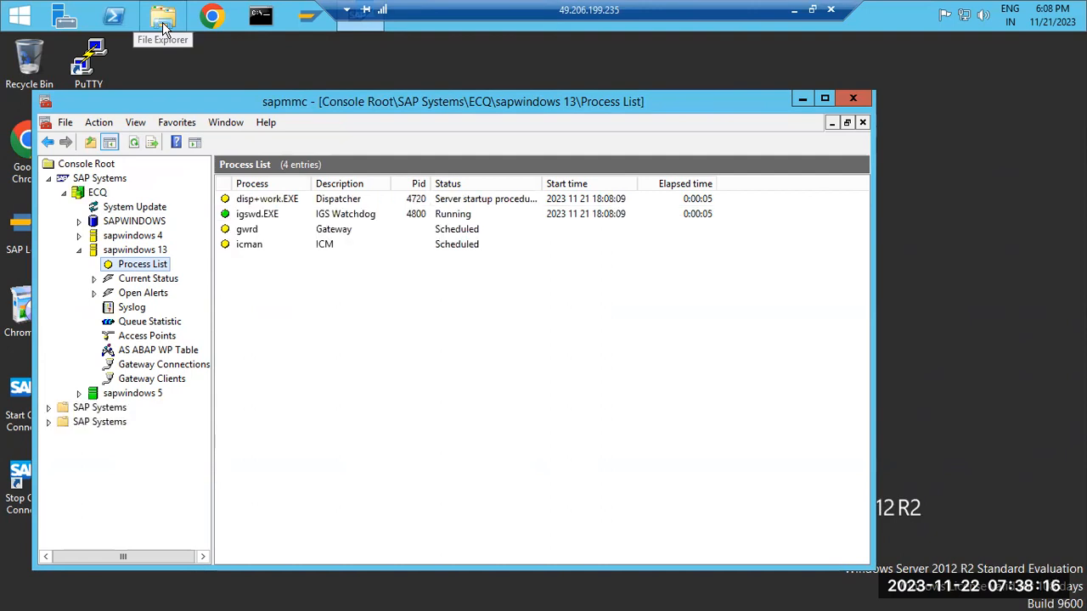
- Open the sapwindows 4 process list and refresh both instances' process statuses
click(79, 235)
click(150, 251)
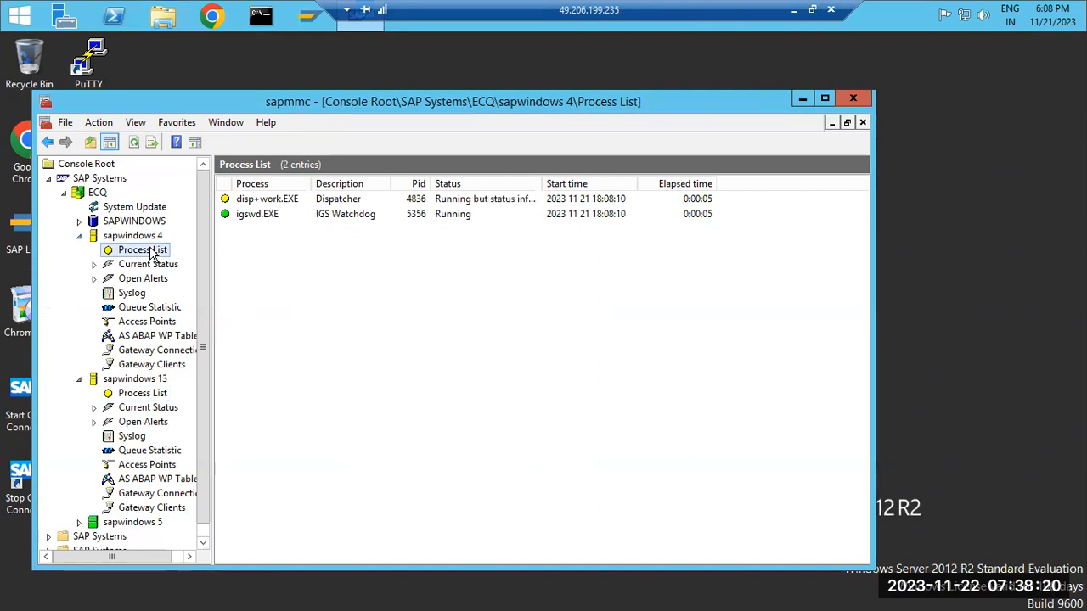
click(134, 142)
click(133, 383)
click(136, 395)
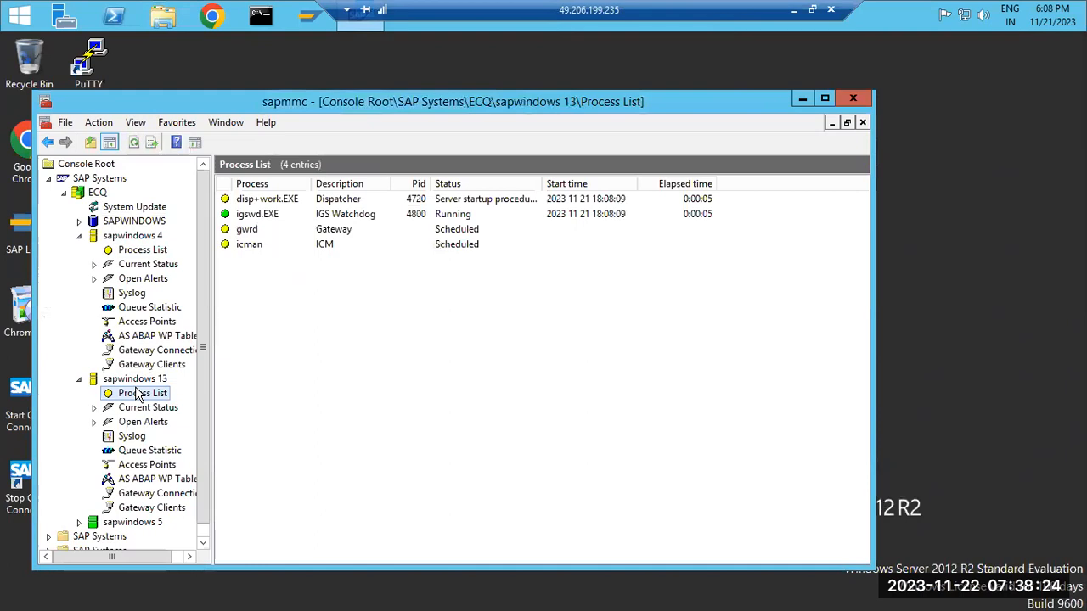
click(125, 248)
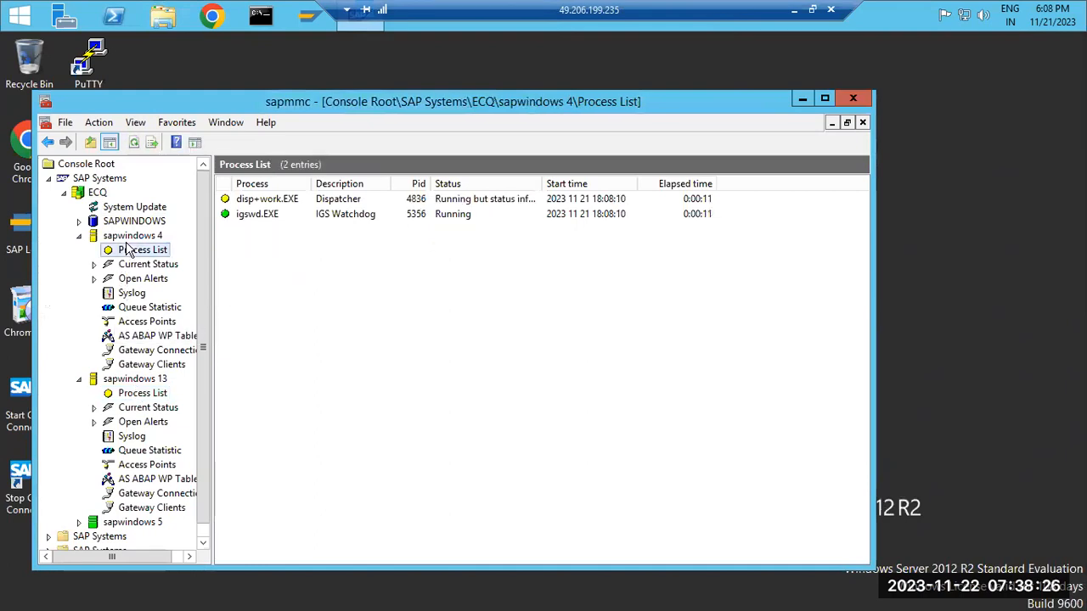
click(133, 142)
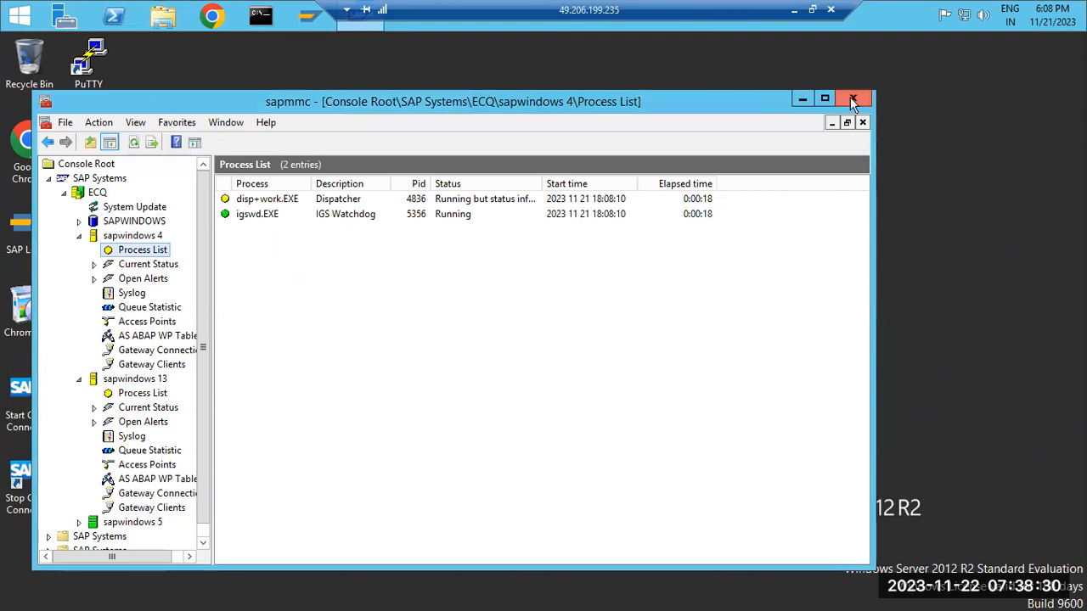
- Complete step 7 with 'directory (SYS-EXE)' and the SAPCPE note about copying binaries from global to local exe
click(794, 10)
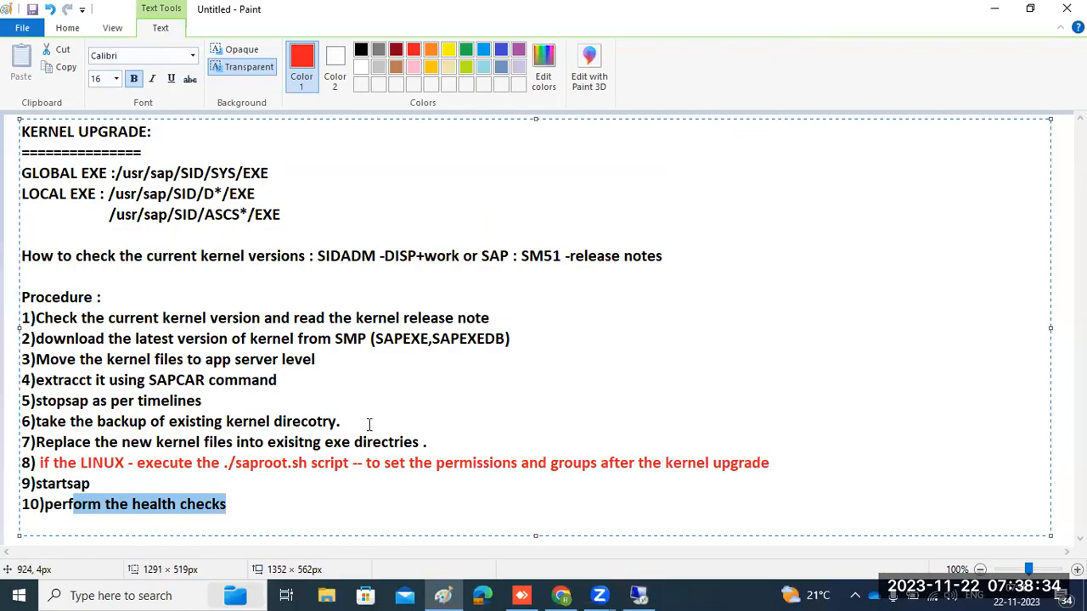
click(322, 503)
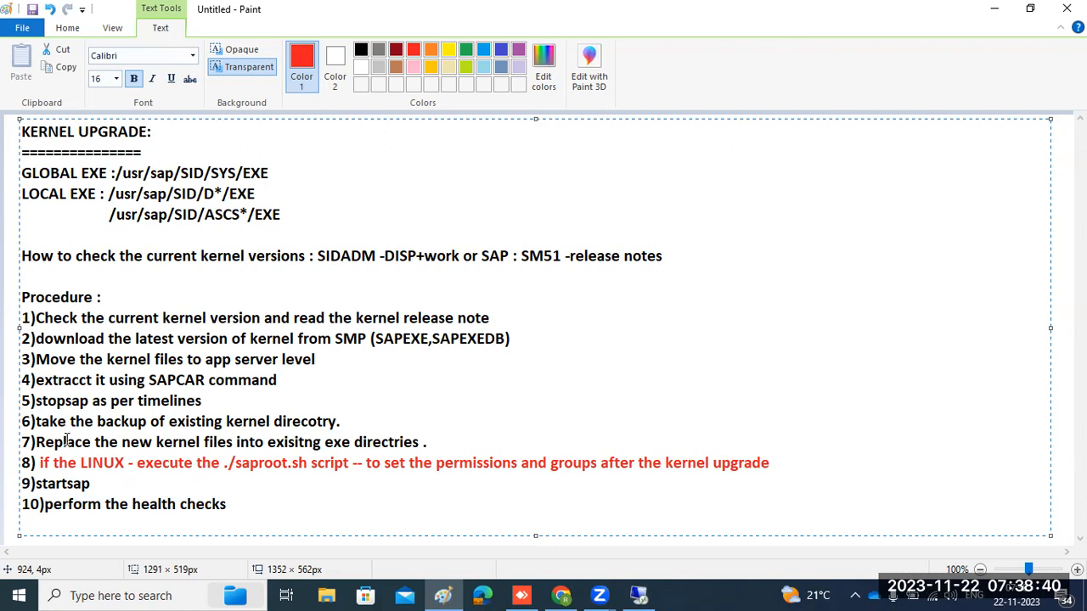
drag(66, 440, 382, 437)
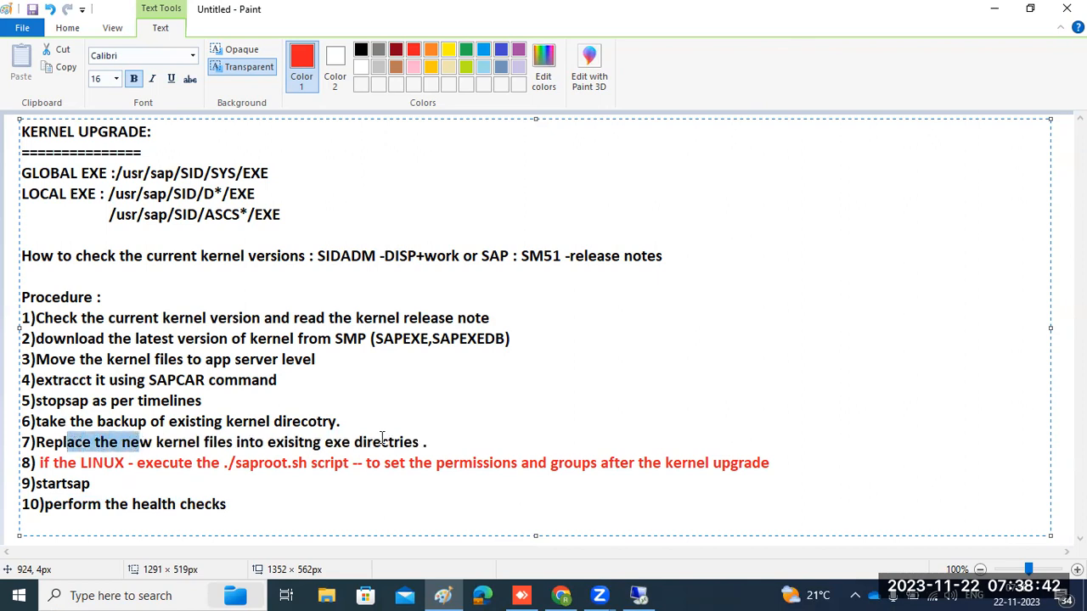
click(429, 442)
key(BackSpace)
key(BackSpace)
key(BackSpace)
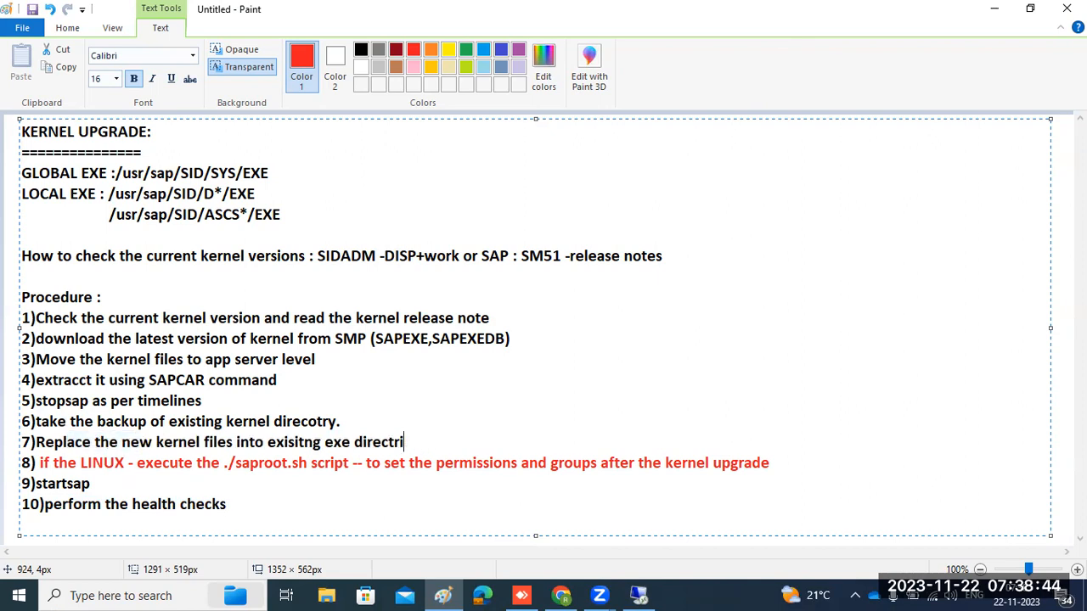
key(BackSpace)
text(ory (SYS-EXE)
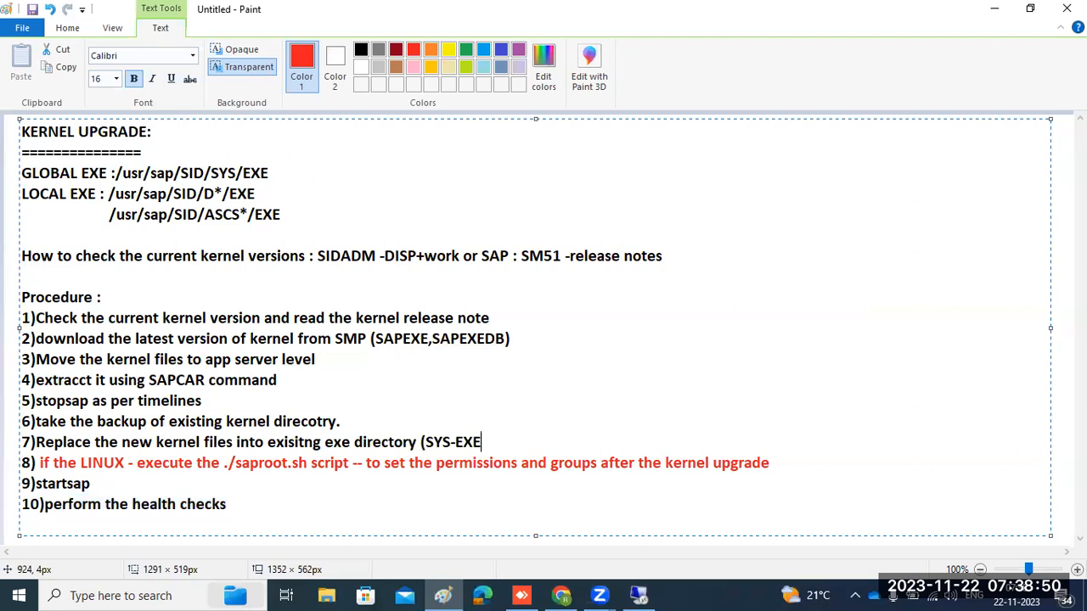
text() ---)
text(SAPCP)
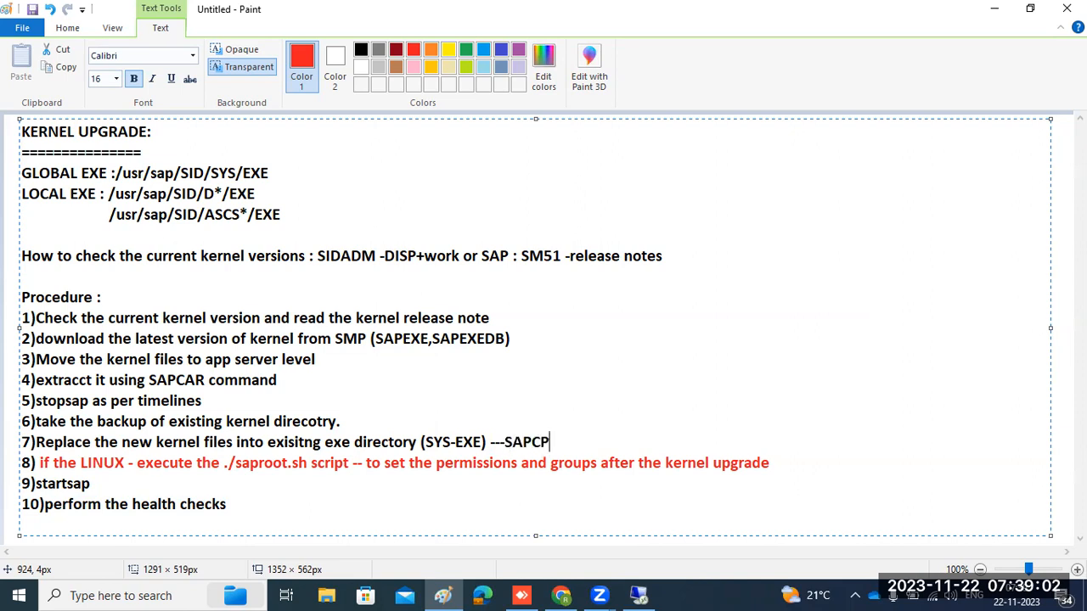
text(E)
text( is the util)
text(ity program)
text( will copy )
text(the binar)
text(ies from g)
text(lobal to )
text(loal)
text(c)
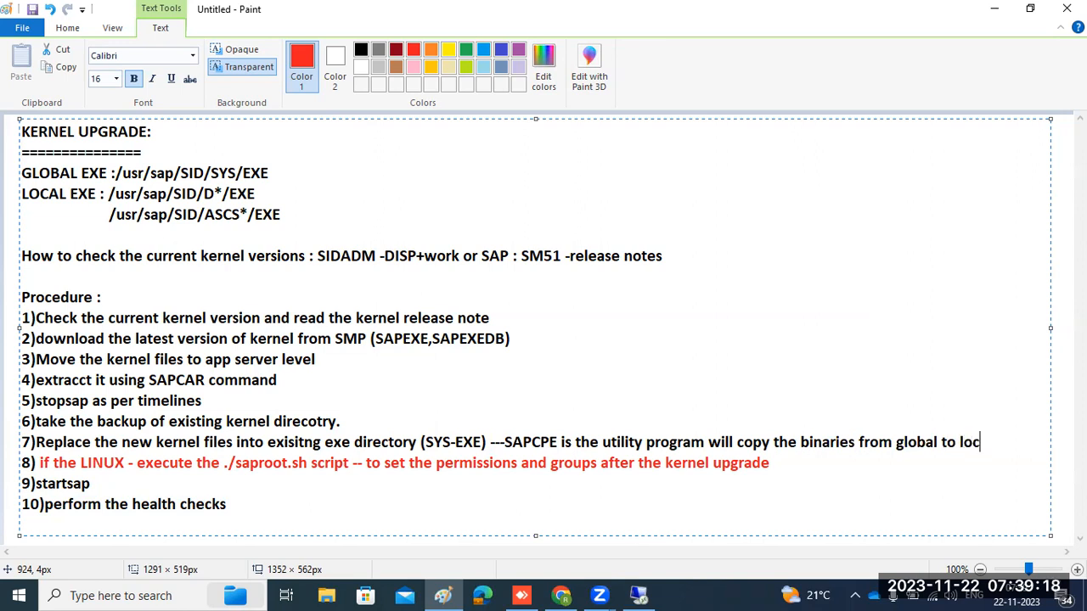
text(al exe dire)
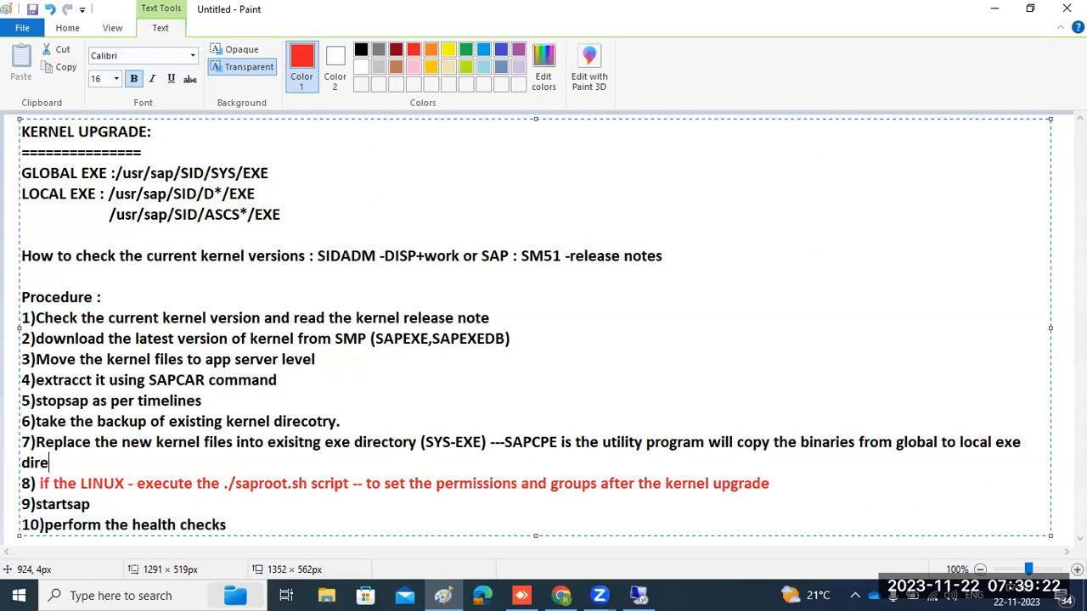
- Highlight the GLOBAL and LOCAL EXE paths and colour the SAPCPE explanation red
drag(71, 194, 295, 227)
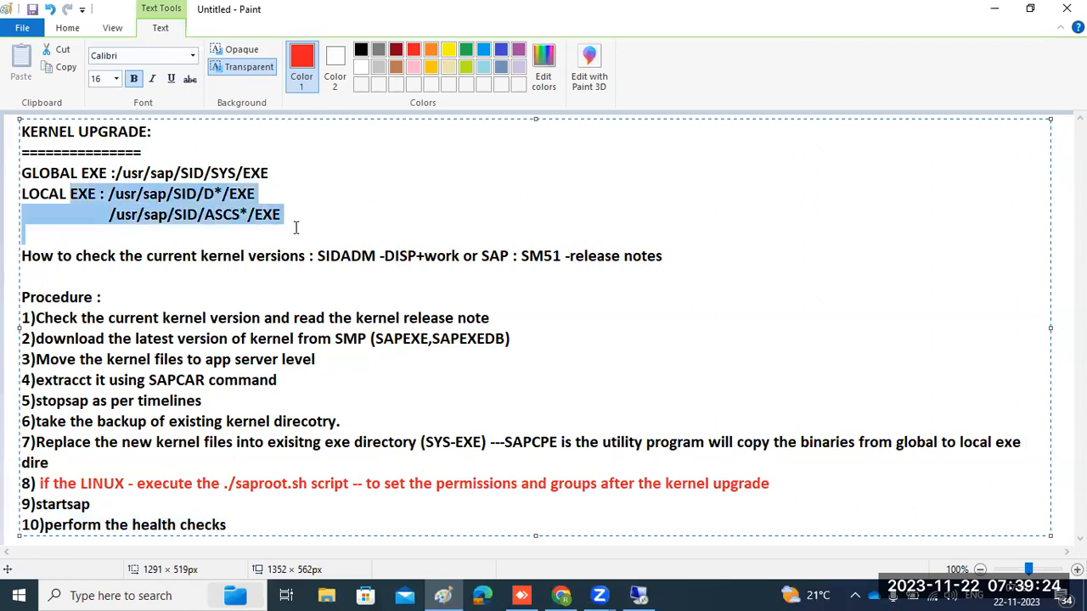
drag(128, 173, 274, 166)
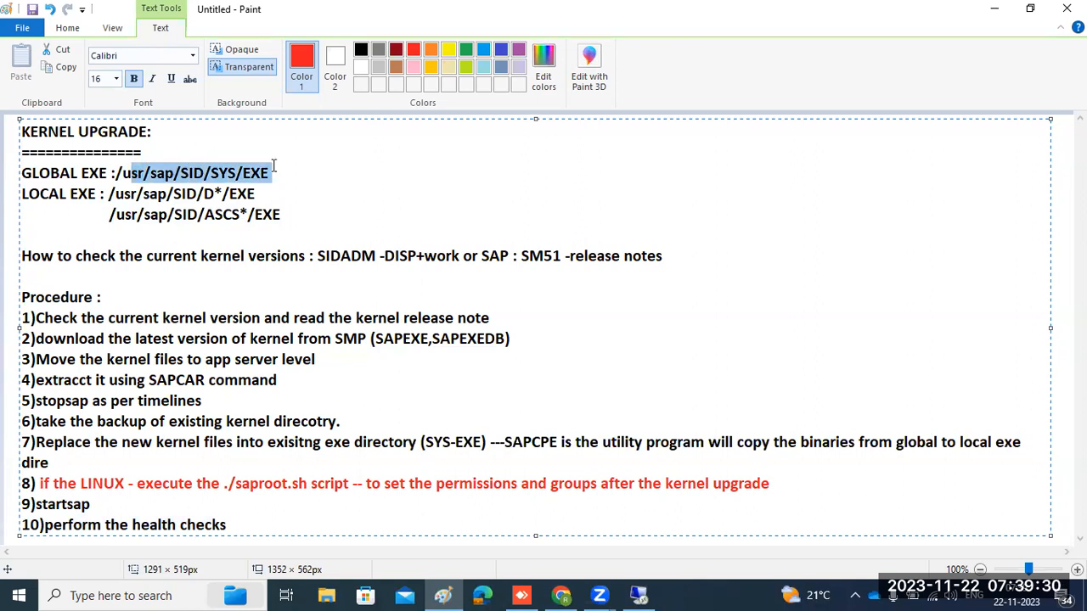
drag(108, 194, 308, 205)
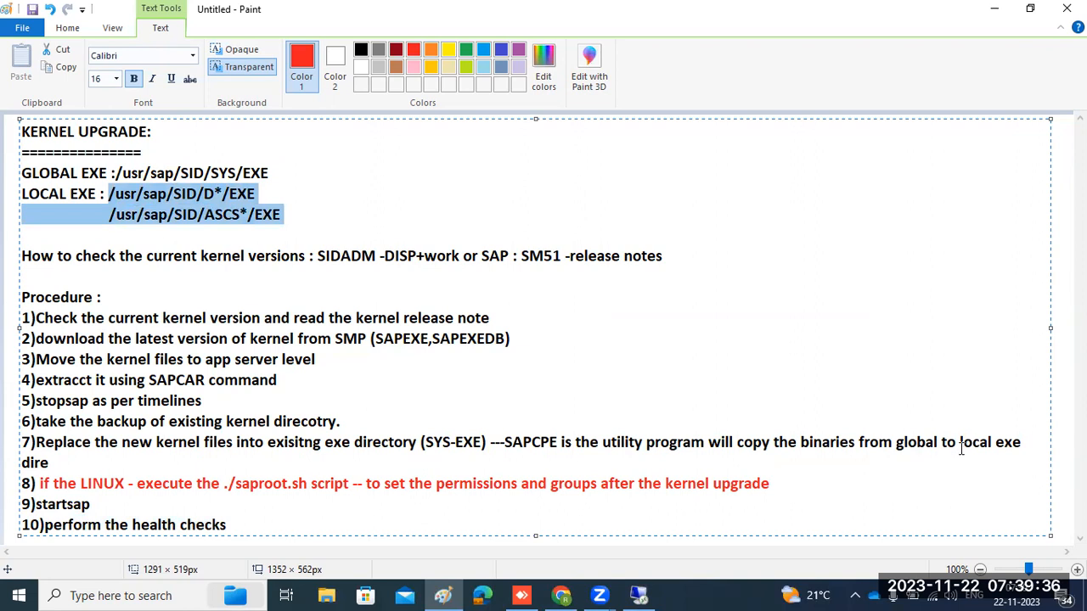
drag(964, 444, 971, 443)
drag(507, 443, 528, 453)
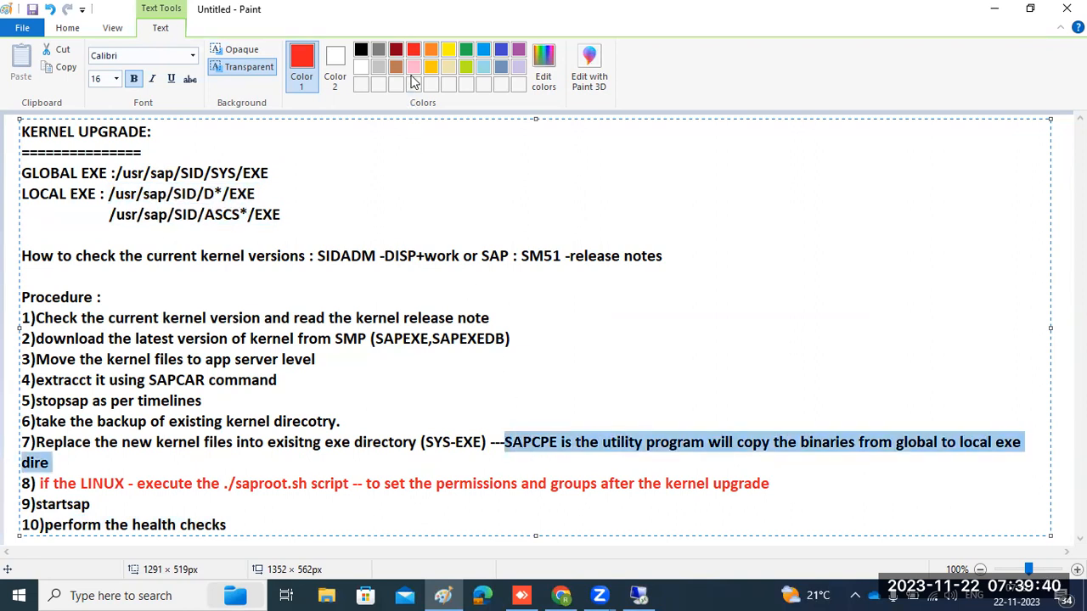
click(414, 49)
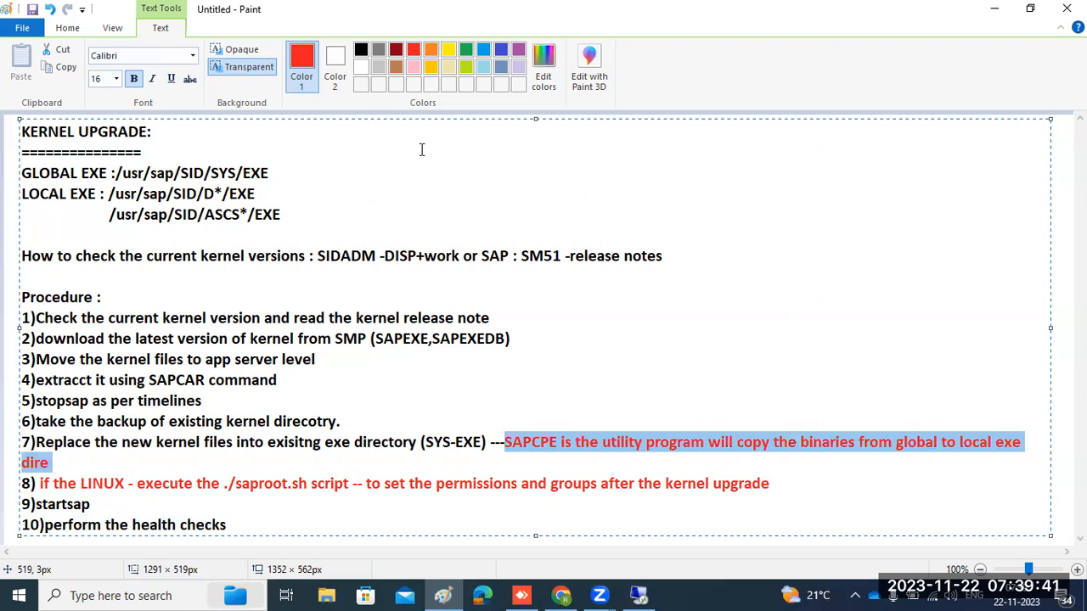
click(534, 445)
drag(557, 444, 506, 443)
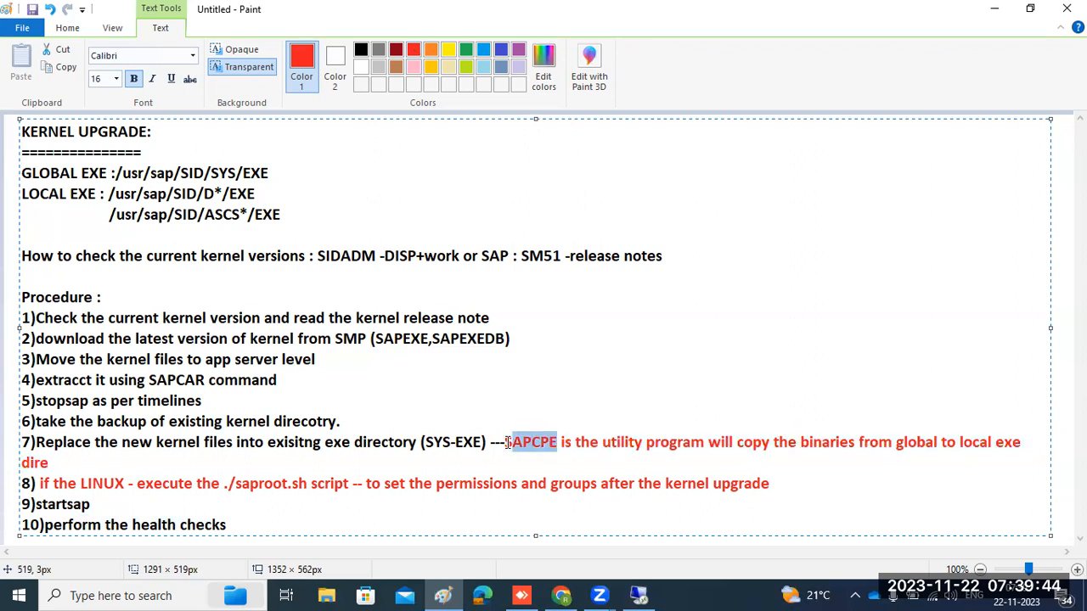
click(639, 595)
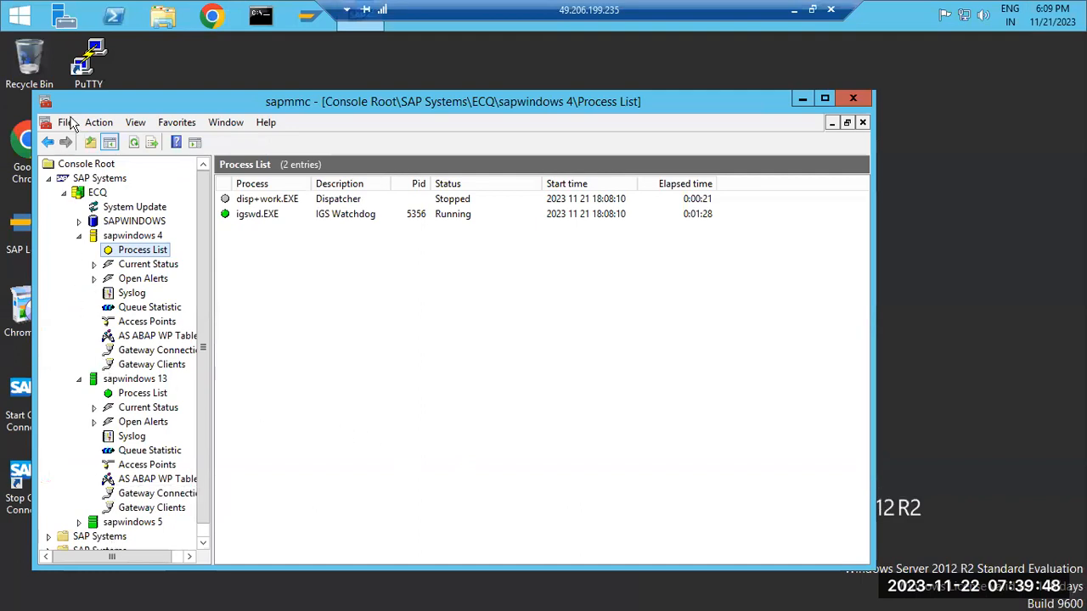
click(145, 17)
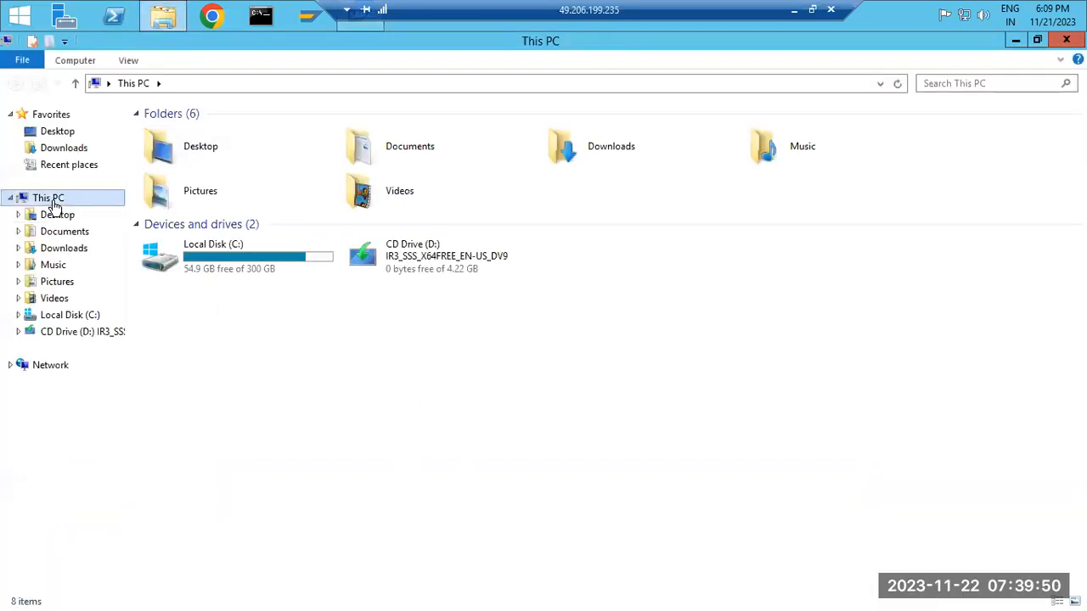
right_click(53, 204)
click(85, 387)
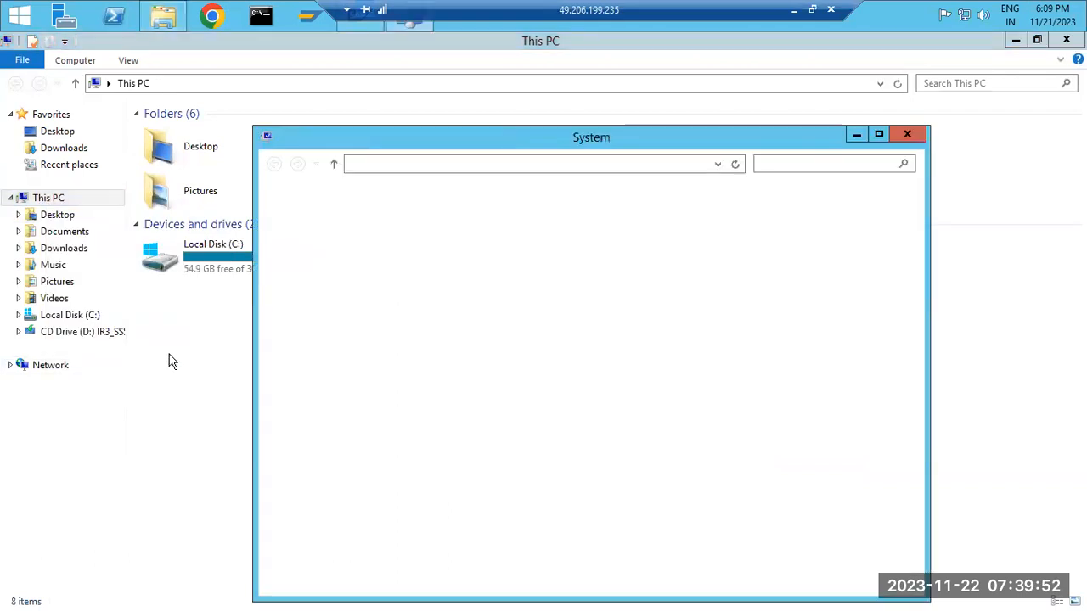
click(314, 244)
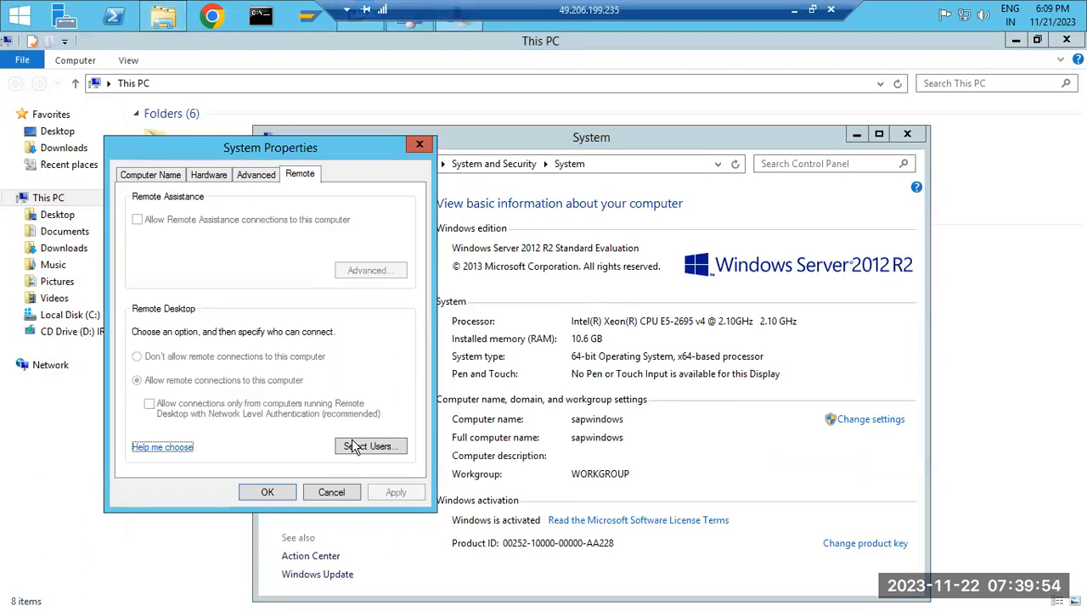
click(255, 174)
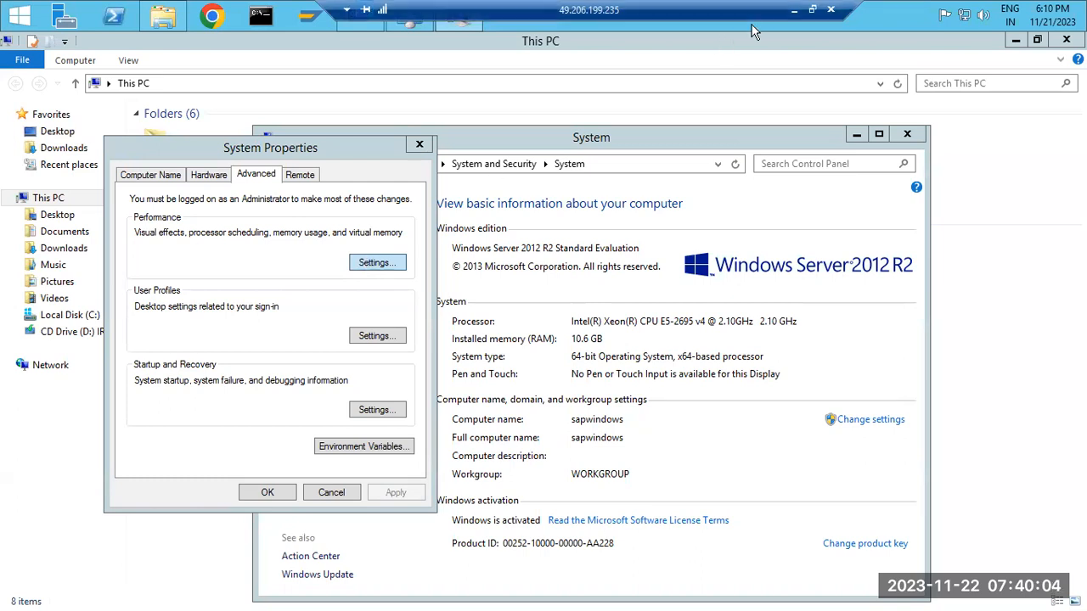
click(794, 10)
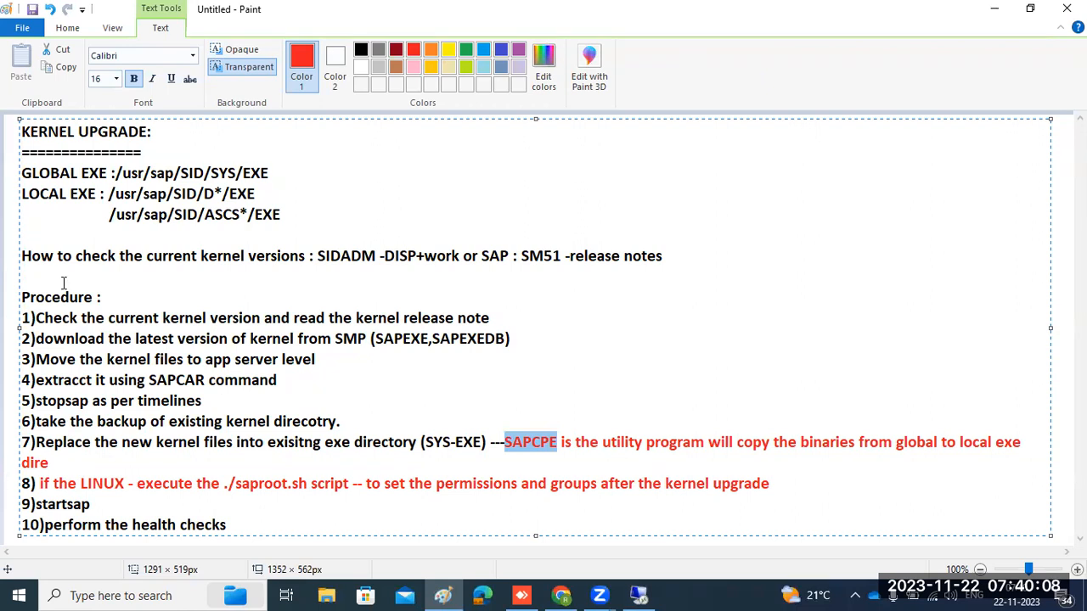
click(24, 312)
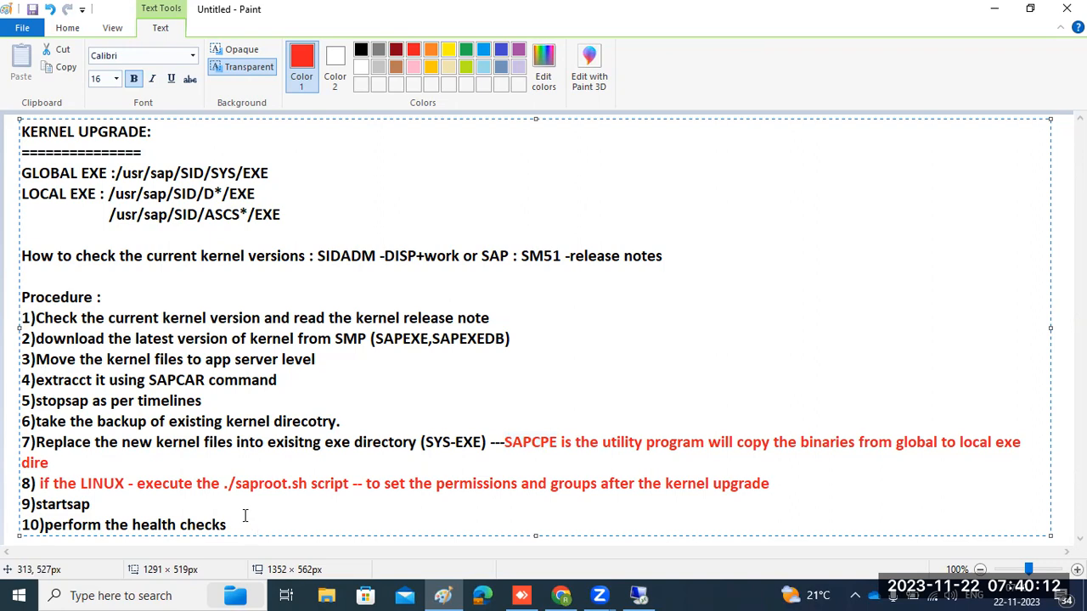
click(639, 595)
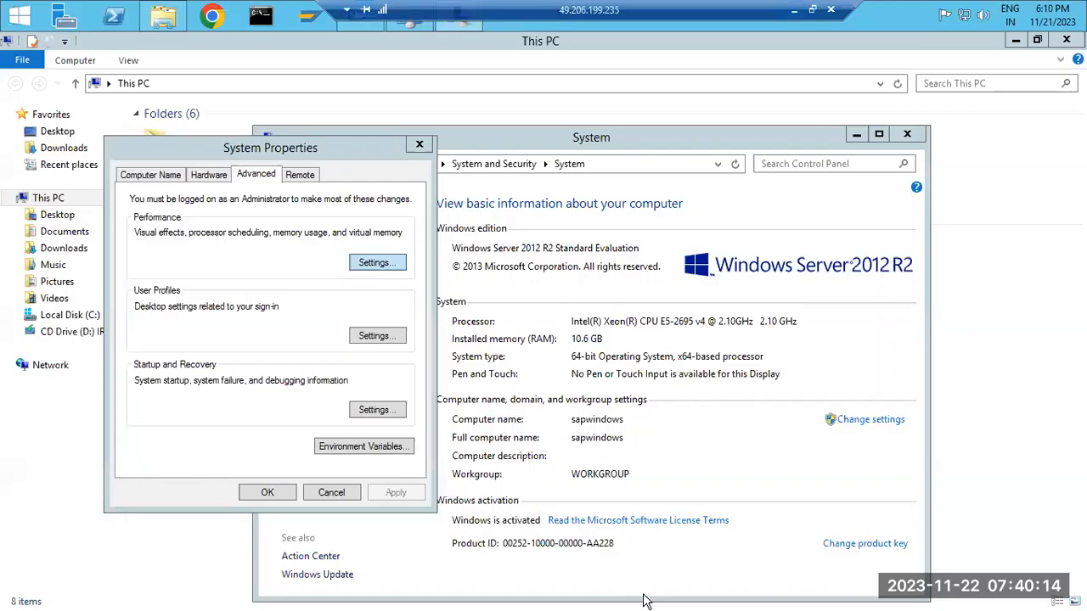
click(305, 173)
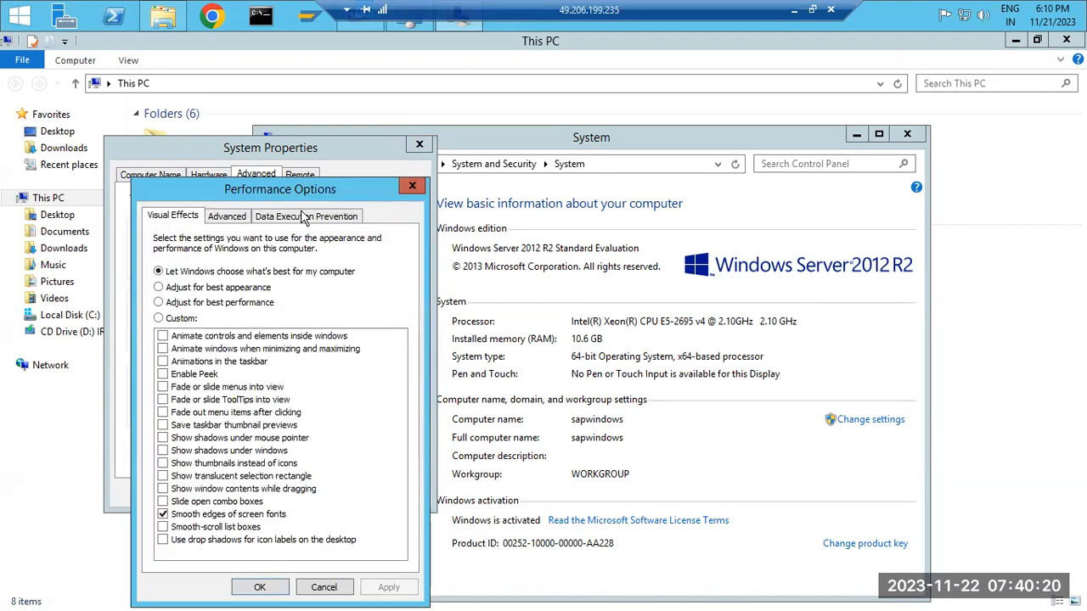
click(241, 218)
click(358, 395)
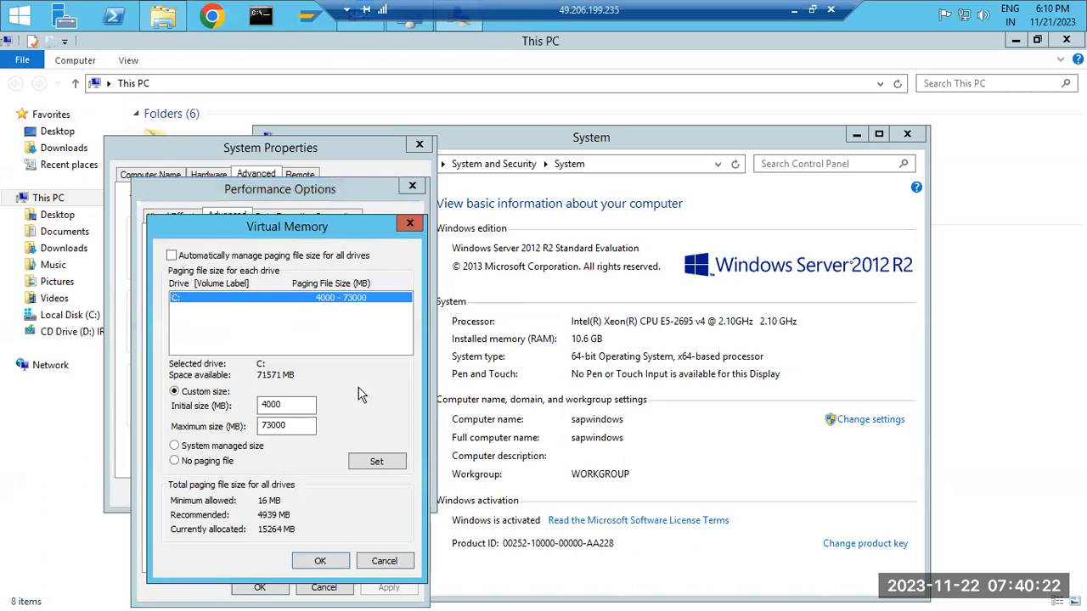
click(280, 408)
click(331, 562)
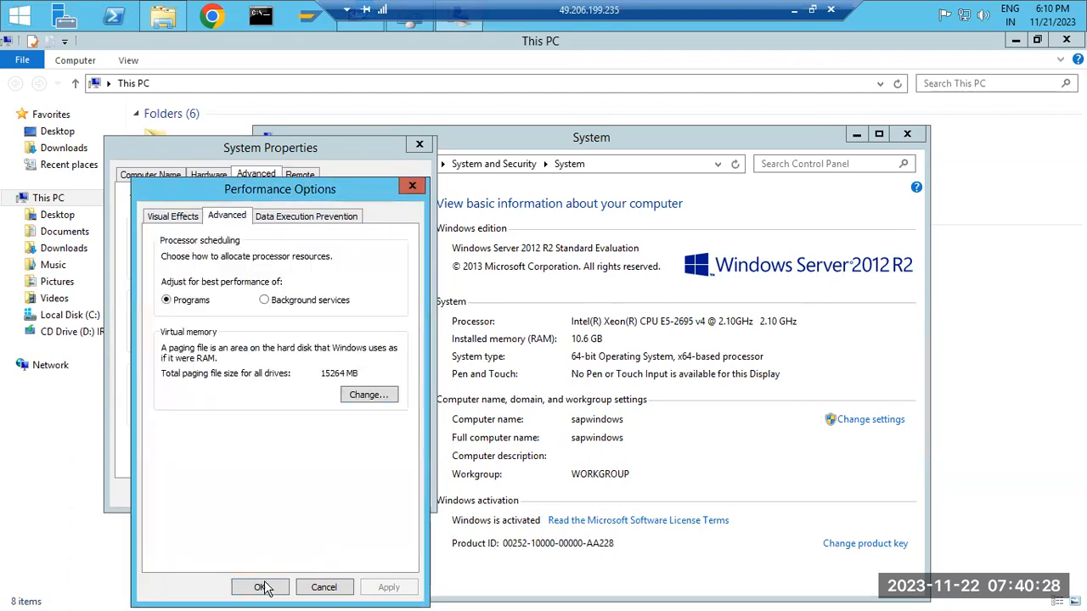
click(268, 589)
click(287, 493)
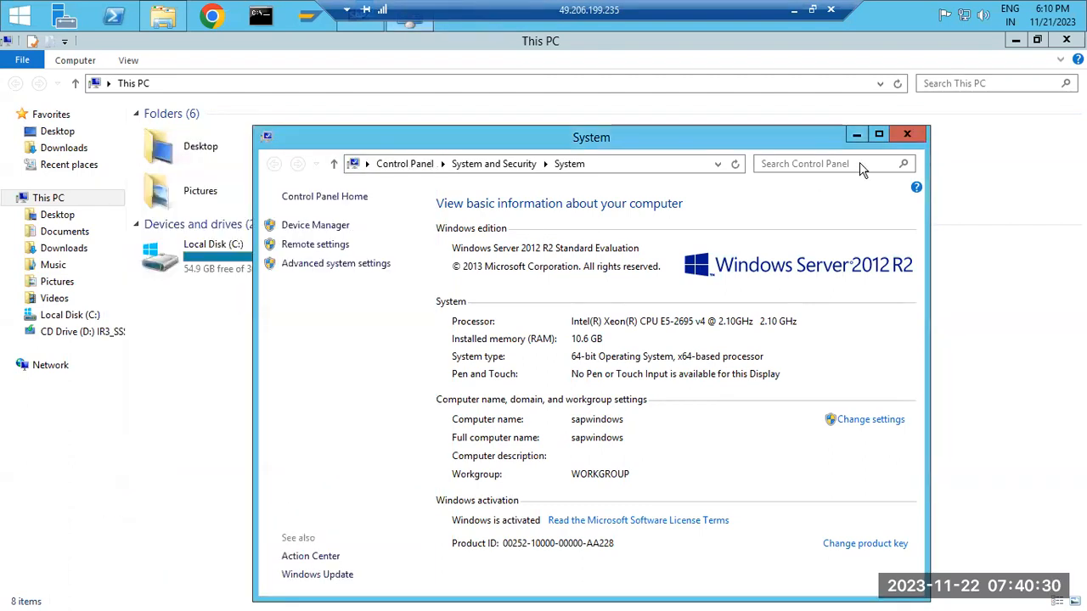
click(907, 134)
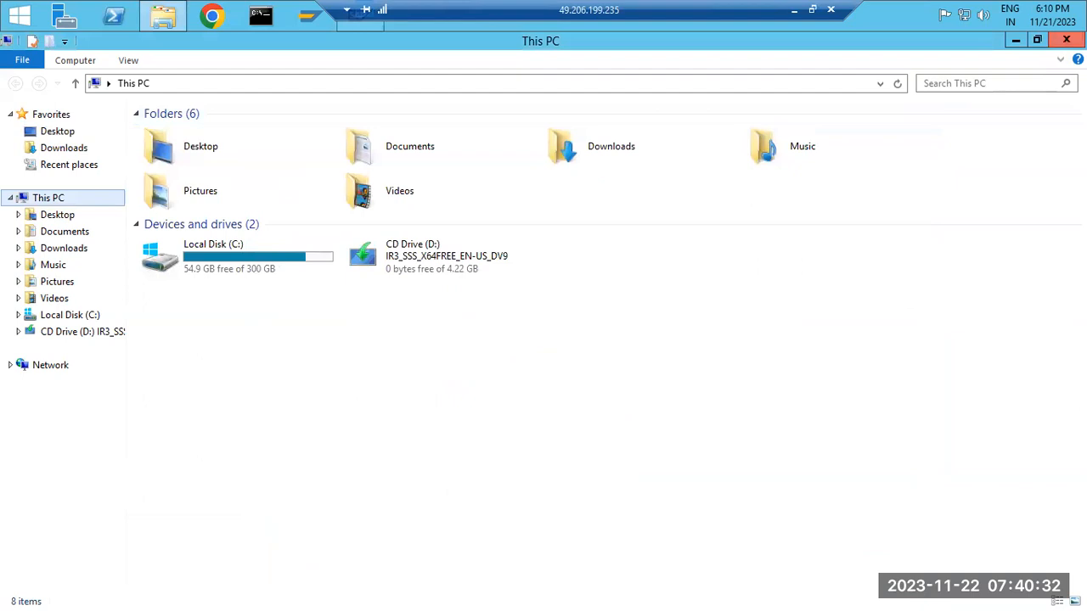
click(1067, 40)
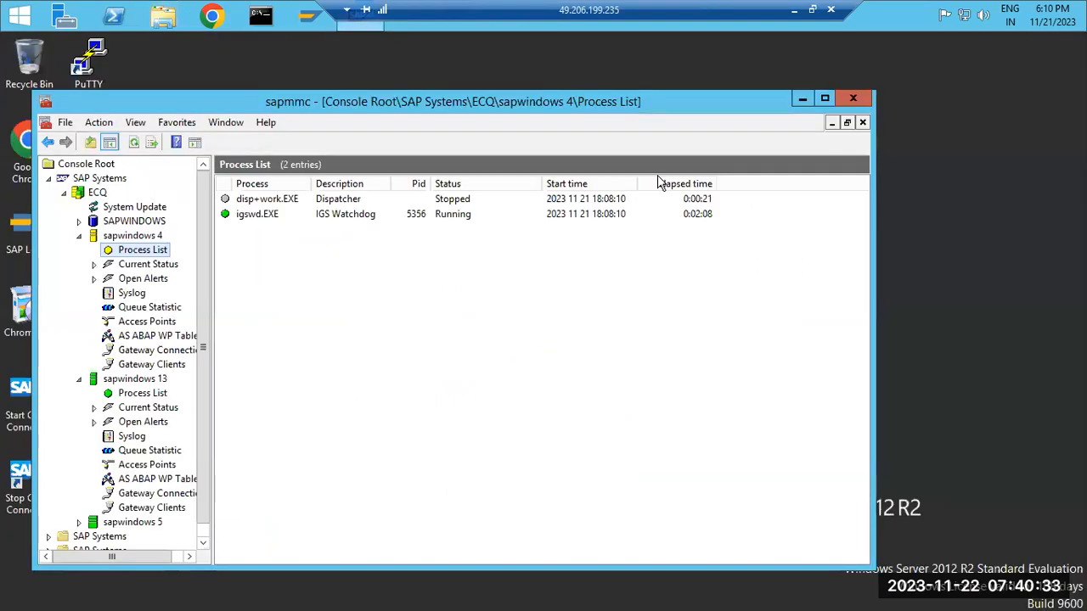
- Stop sapwindows 4, view sapwindows 13's four running processes, and start SAP Logon
click(110, 238)
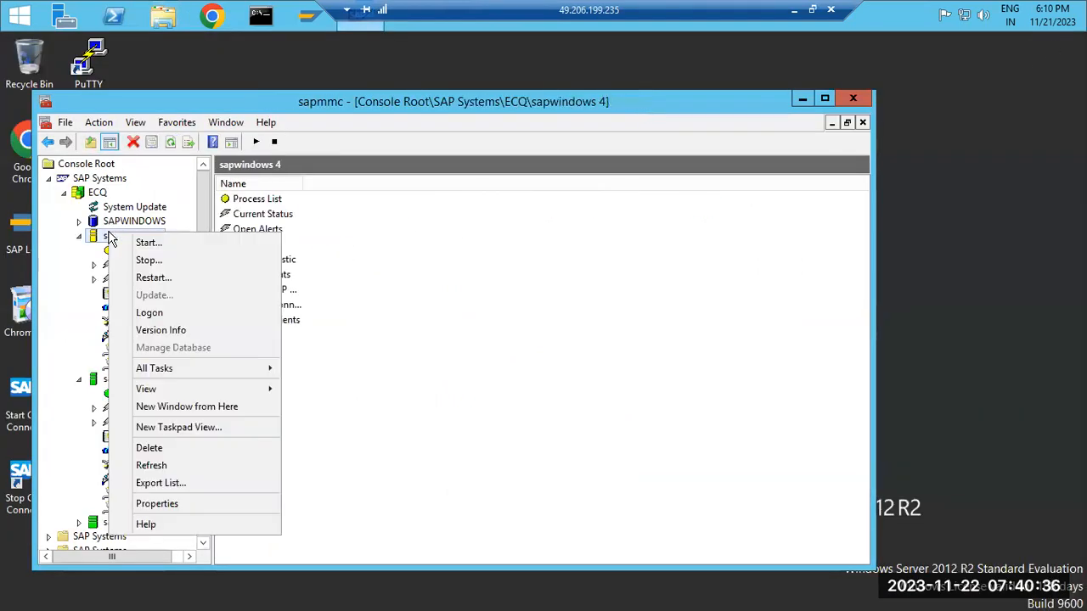
click(144, 260)
click(389, 494)
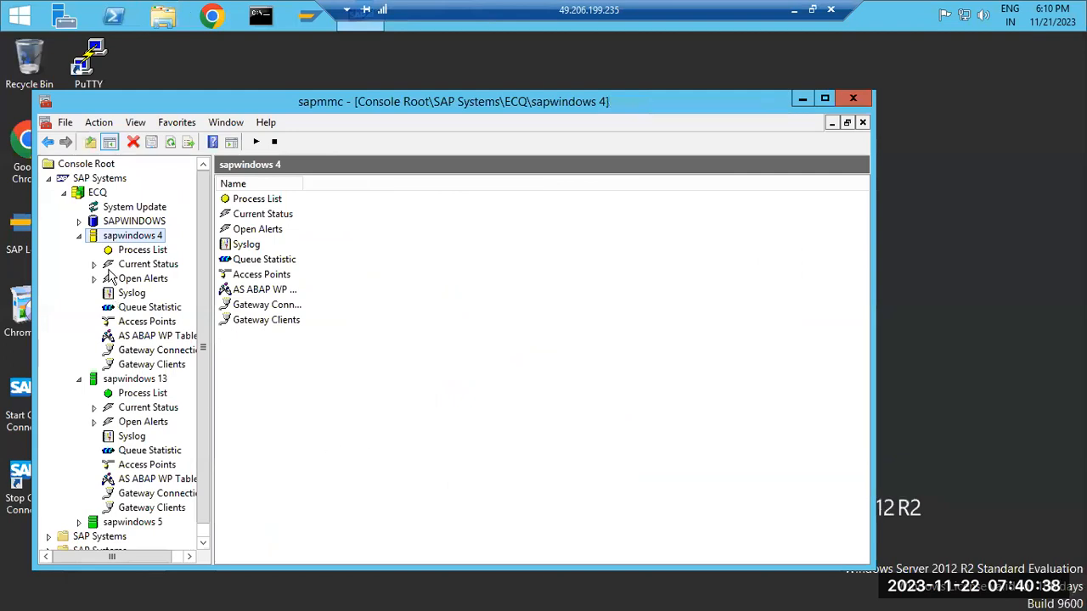
click(78, 237)
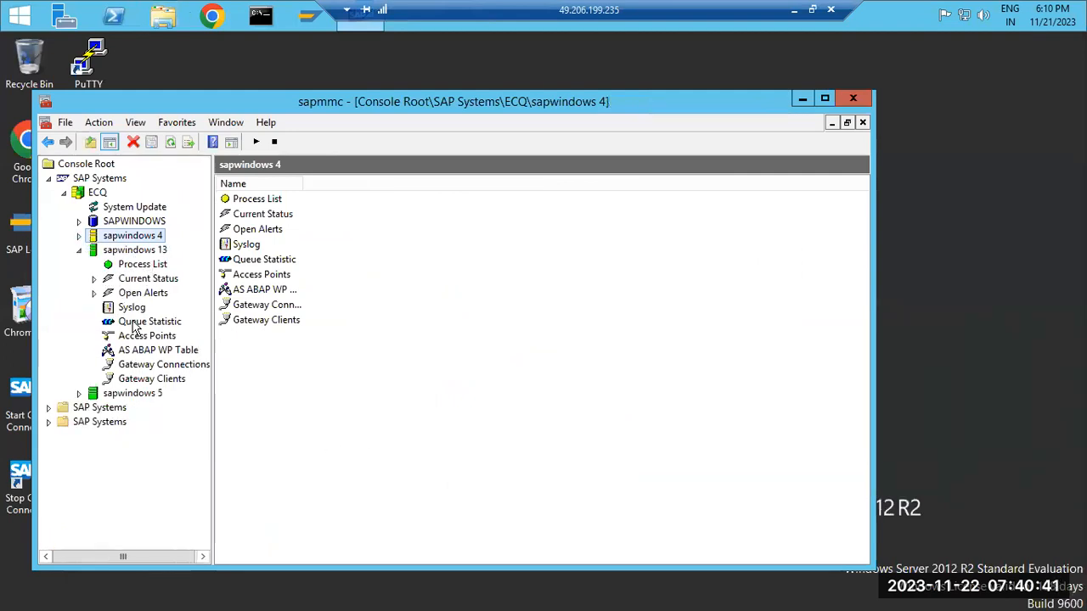
click(134, 266)
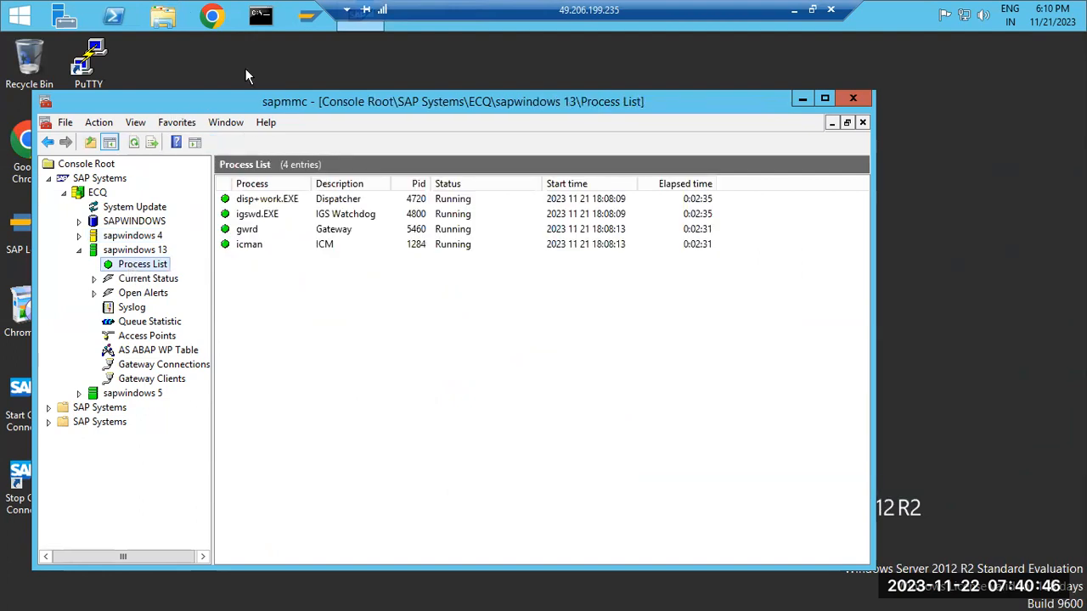
click(305, 18)
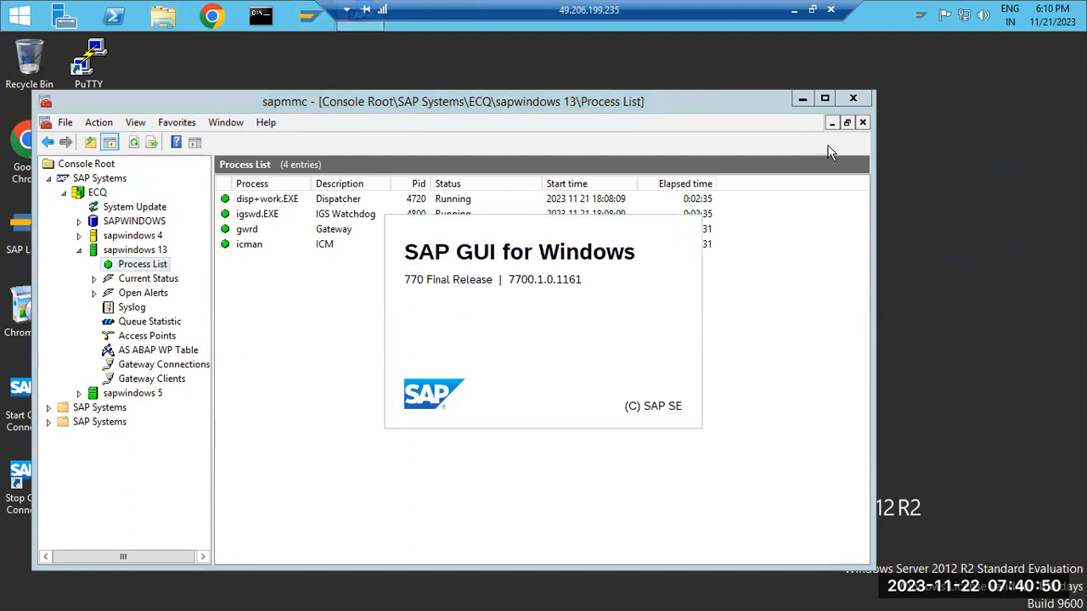
- Open the ECQ-GRPS connection and sign in with user and password to reach SAP Easy Access
click(803, 99)
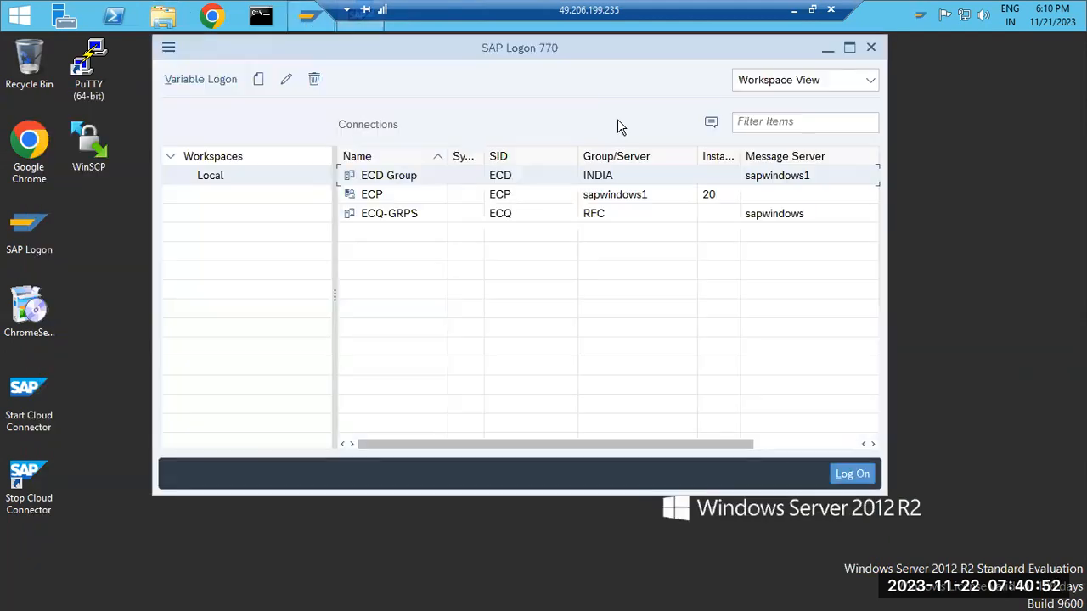
click(408, 213)
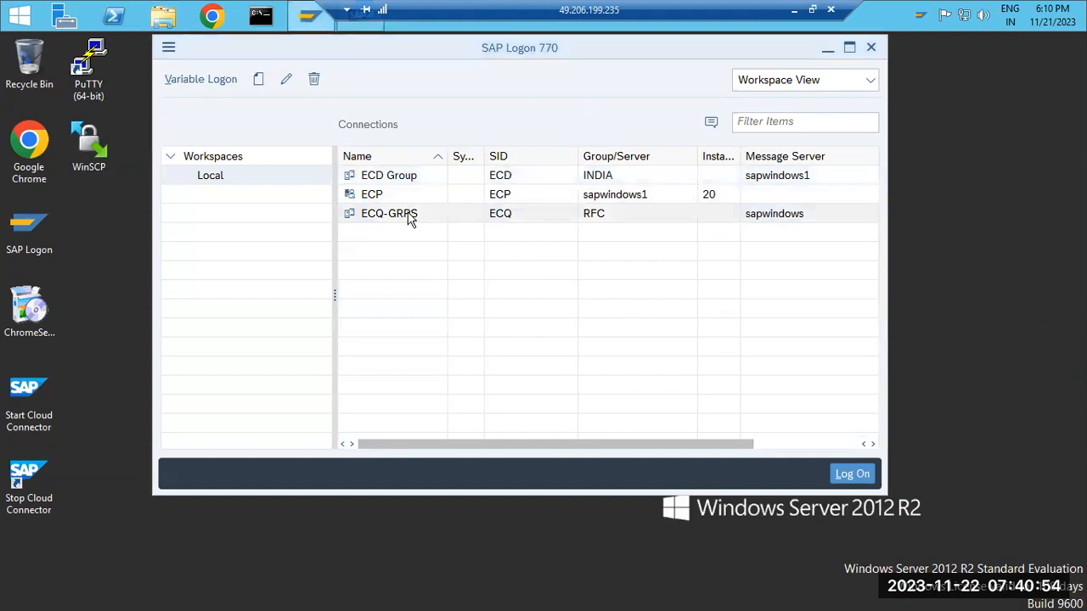
double_click(409, 217)
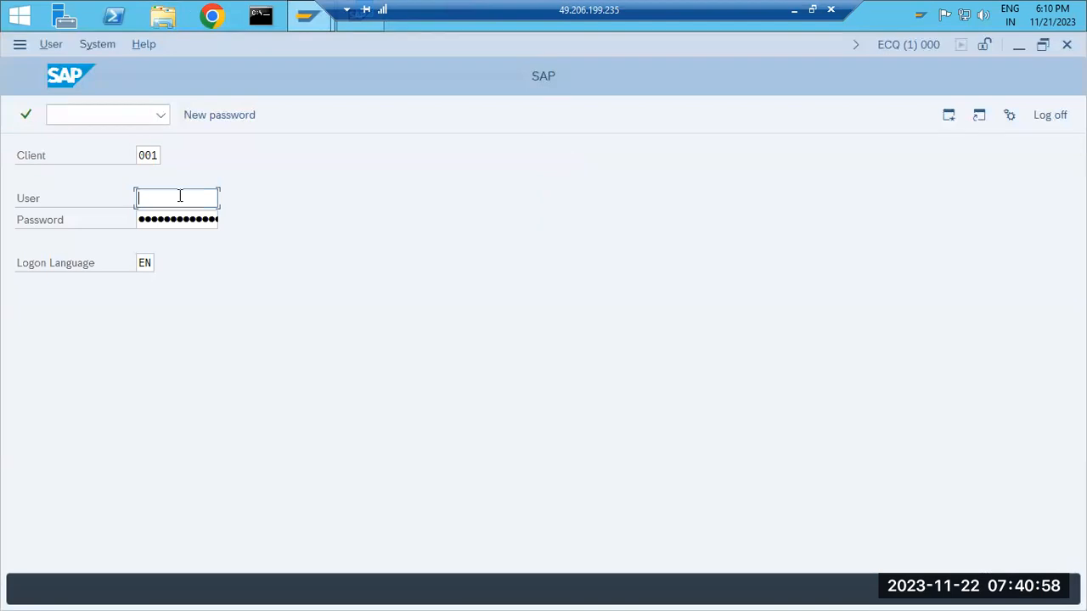
text(basi)
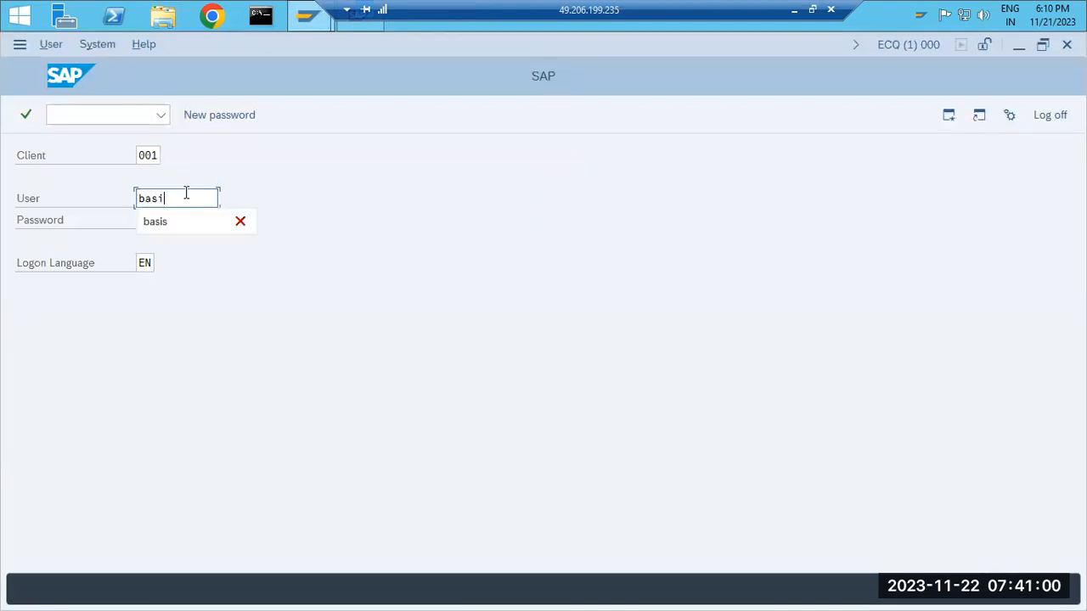
text(s)
key(Tab)
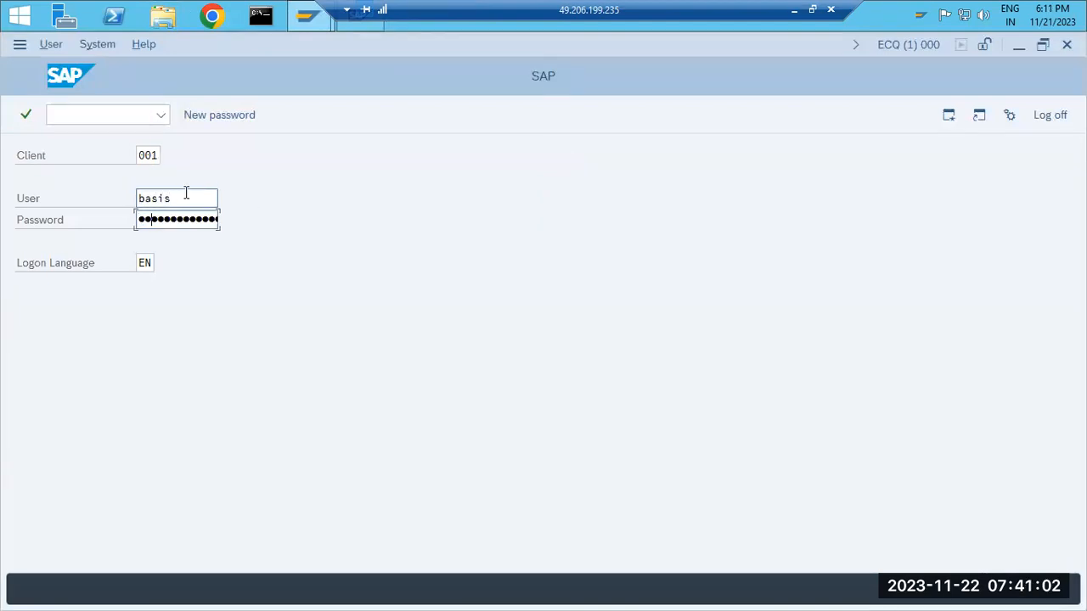
key(Return)
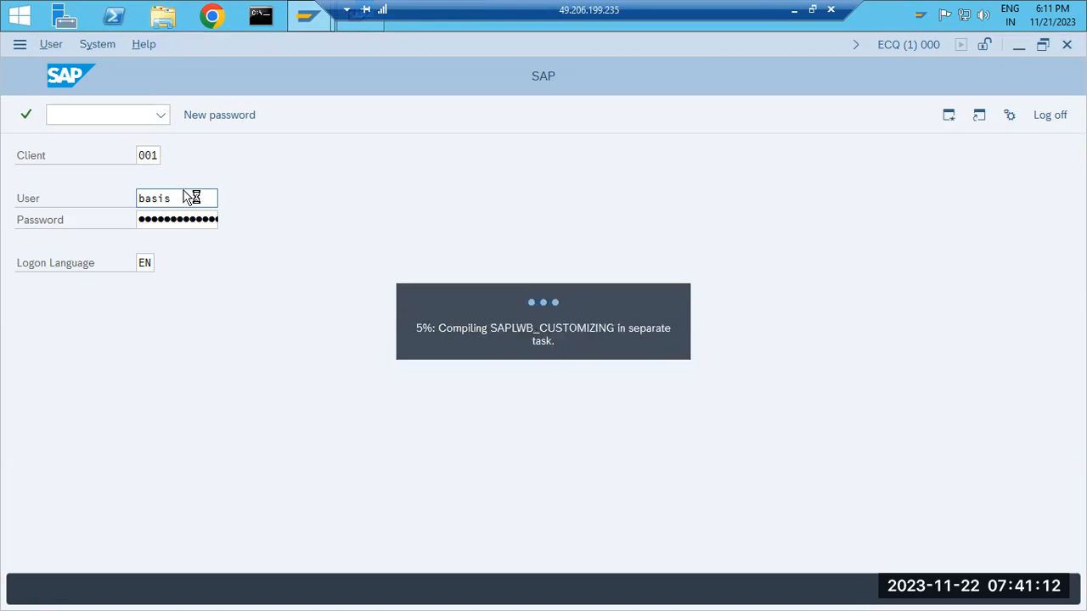
double_click(648, 54)
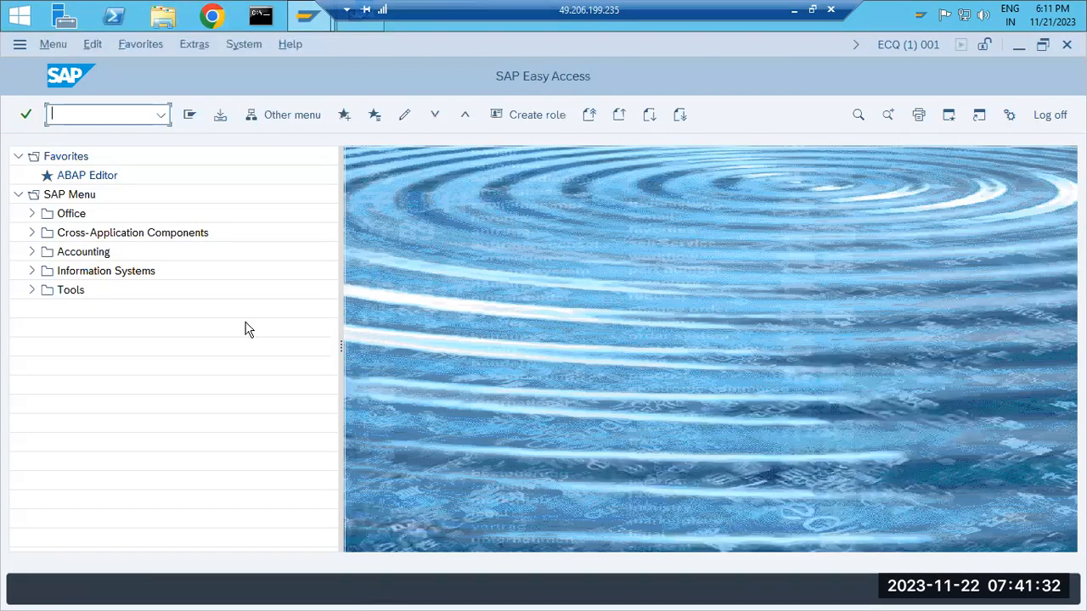
- Run the transaction listing ECQ's application server instances and dismiss the browser prompt
text(m50)
key(Return)
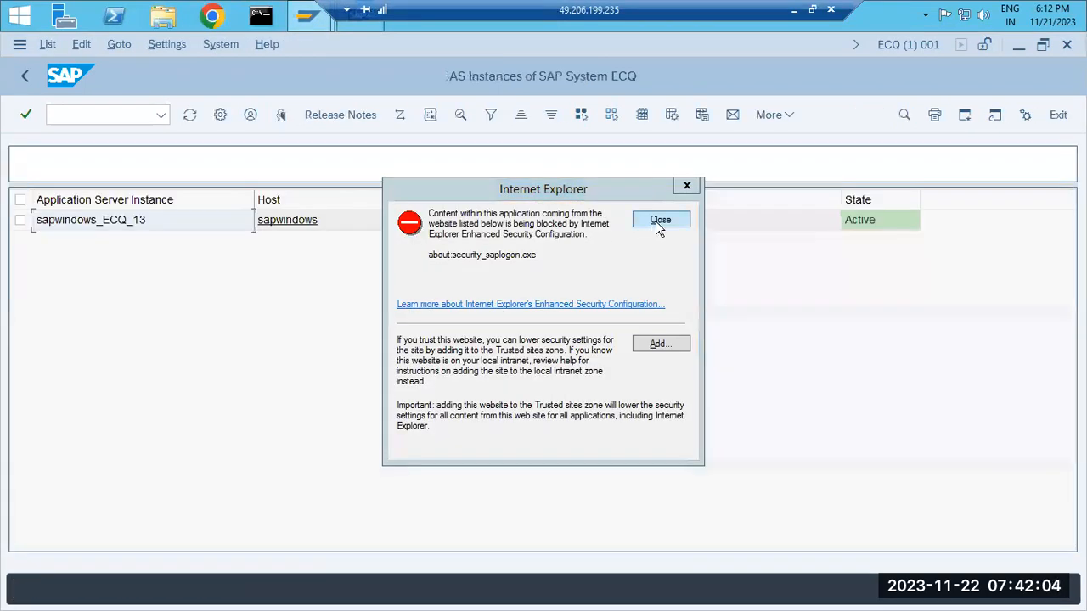
click(660, 220)
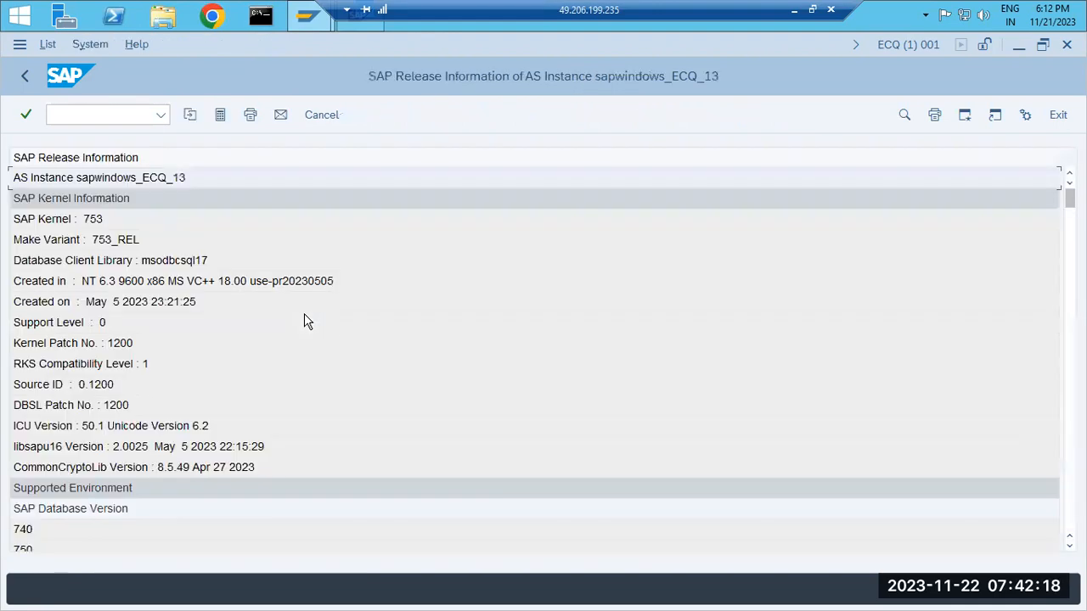
- Verify SAP Kernel 753, Make Variant 753_REL and patch 1200, then go back to the instance list
click(85, 223)
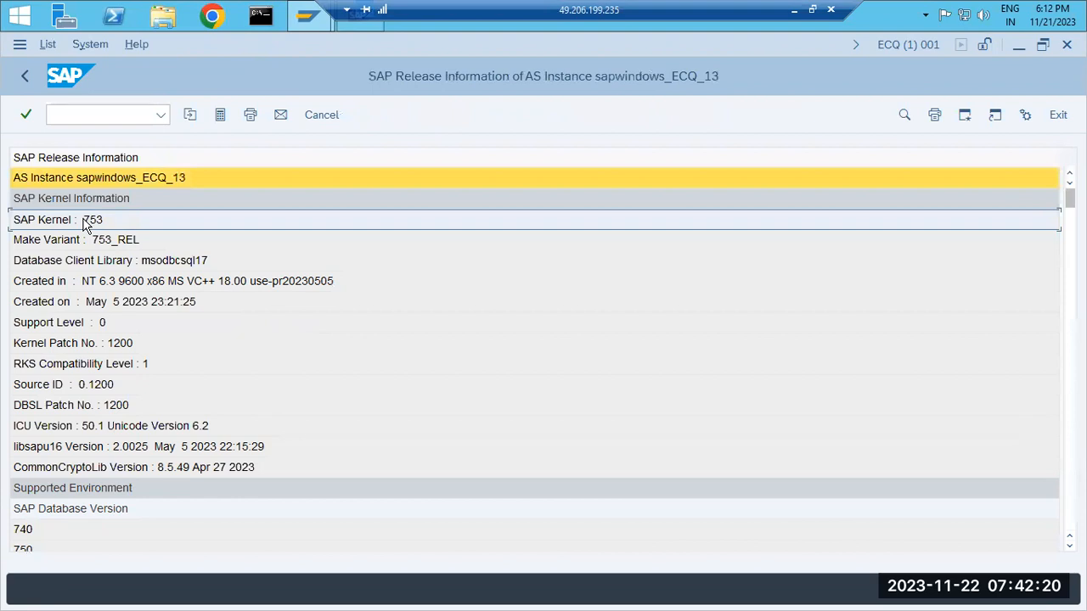
click(99, 345)
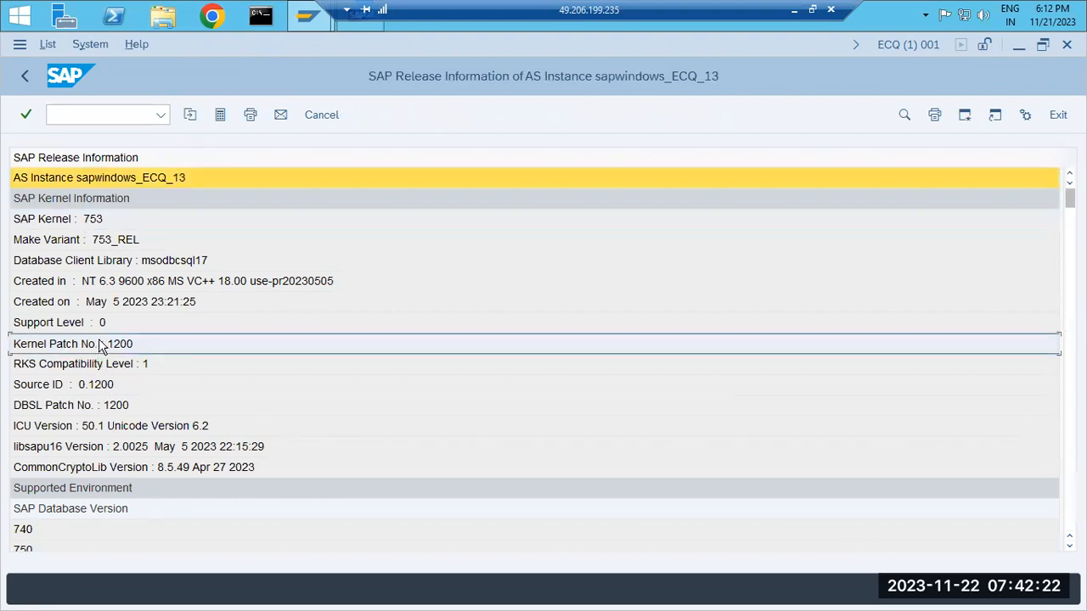
click(105, 221)
click(120, 241)
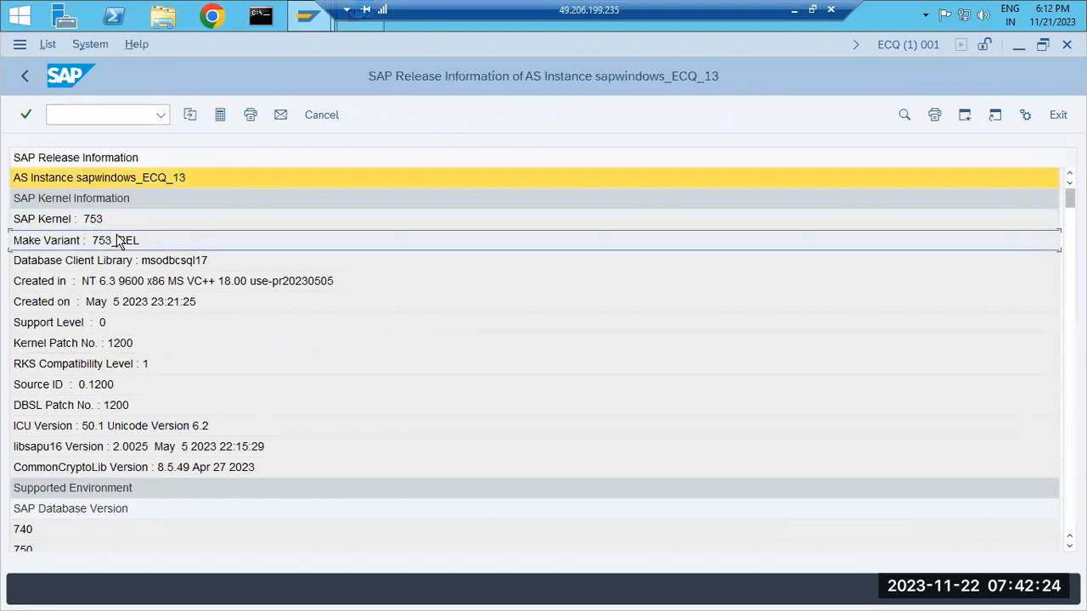
click(119, 226)
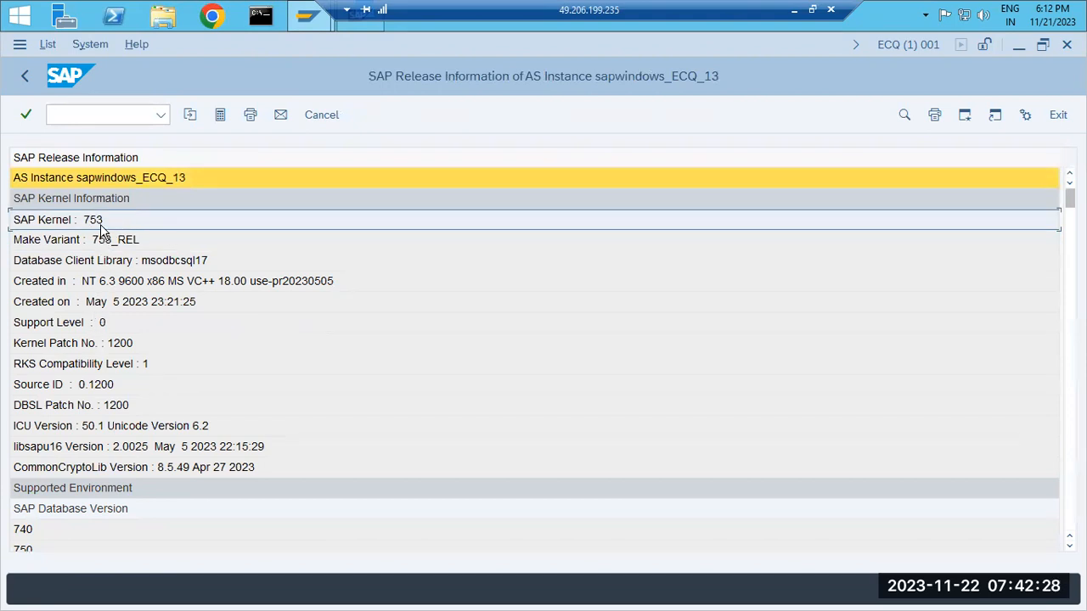
click(103, 336)
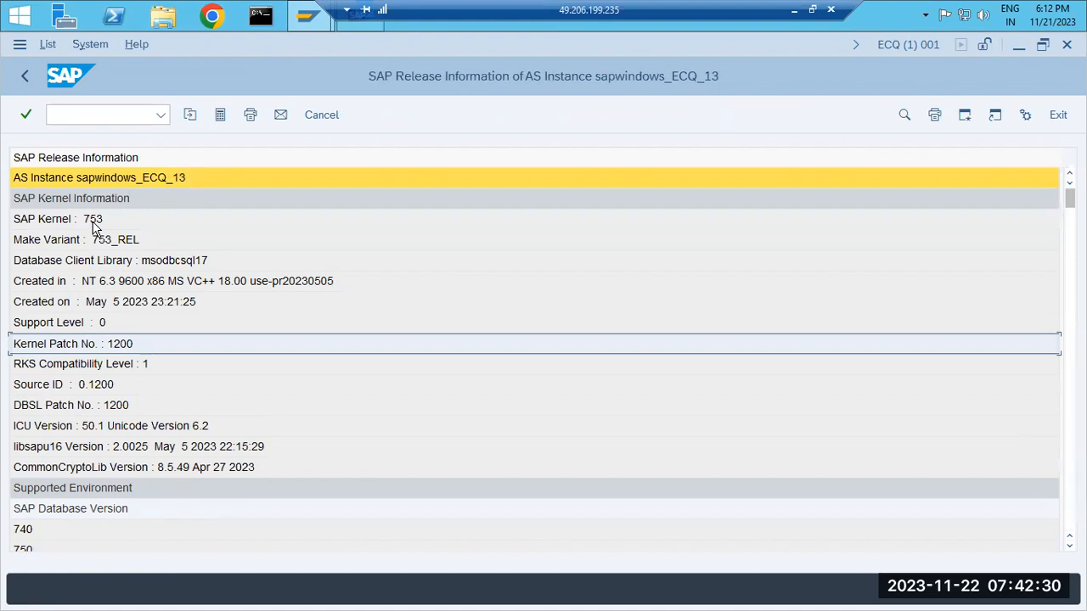
click(93, 223)
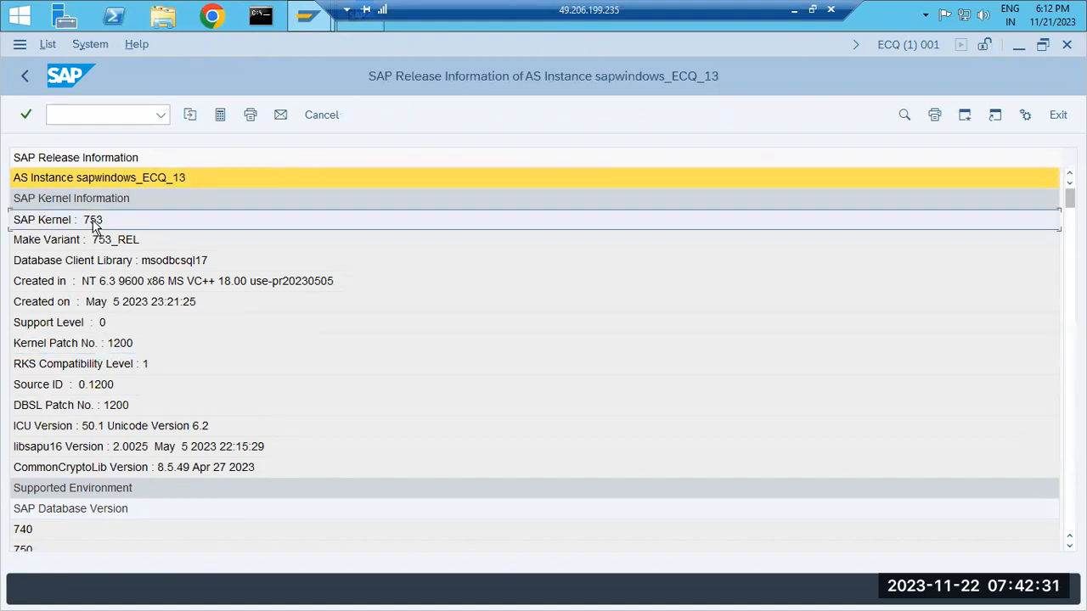
click(104, 344)
click(118, 248)
click(24, 76)
- Run the SICK consistency check, then list today's runtime dumps in ST22
click(83, 118)
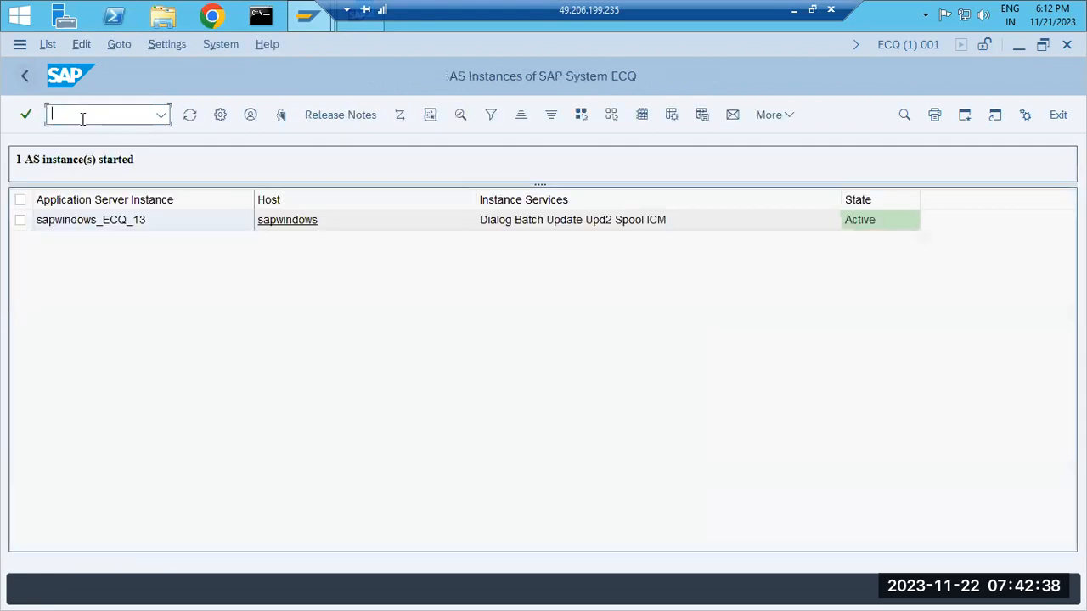
text(/nsick)
key(Return)
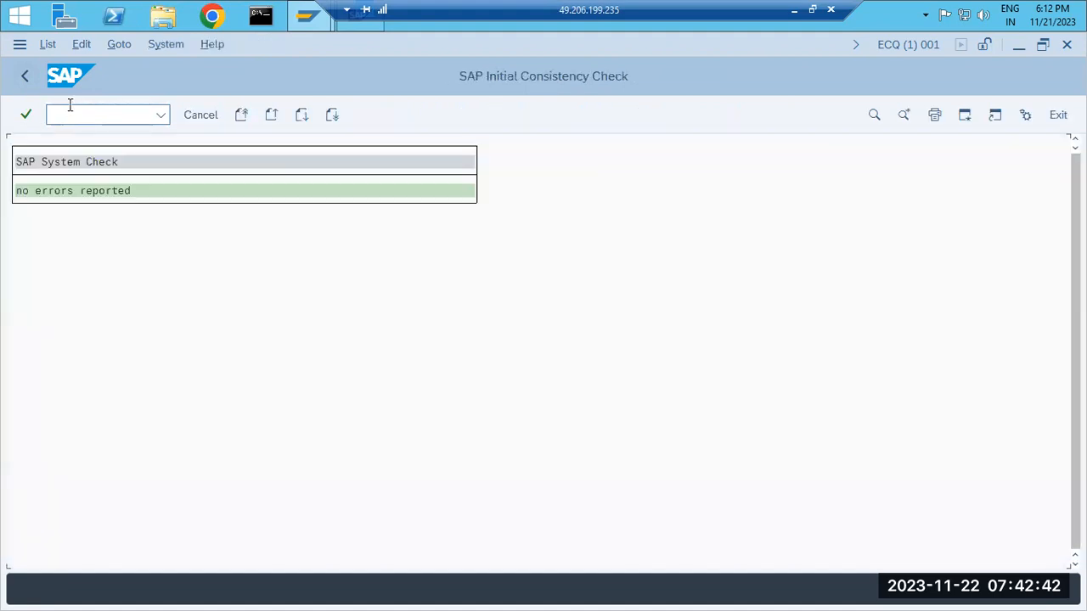
click(24, 77)
text(st22)
key(Return)
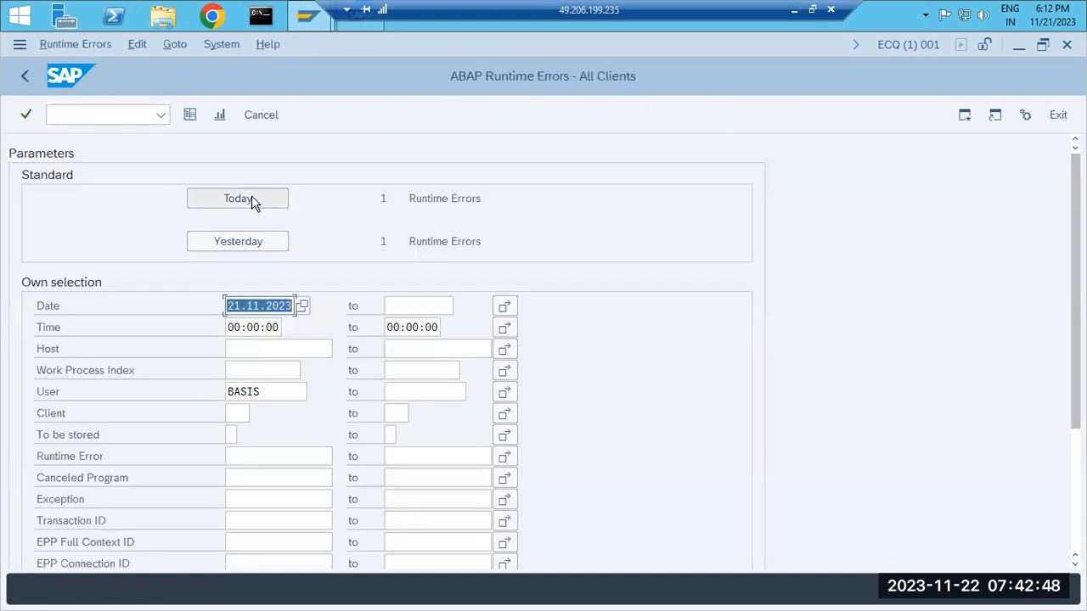
click(251, 198)
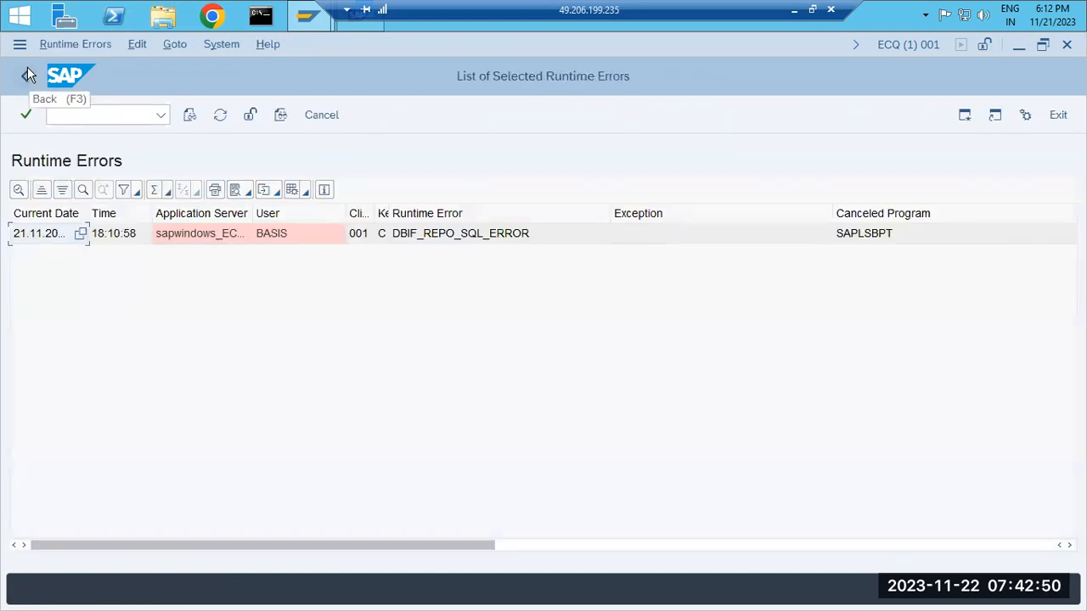
click(27, 75)
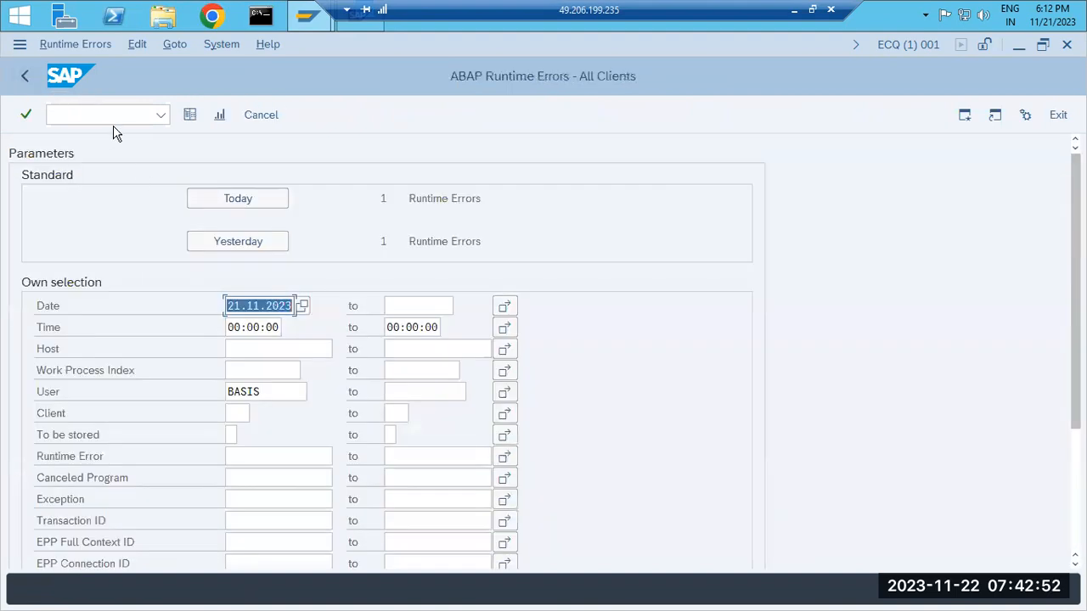
- Display the SM21 system log and locate the date of the deadlock entry
click(106, 117)
text(/nsm21)
key(Return)
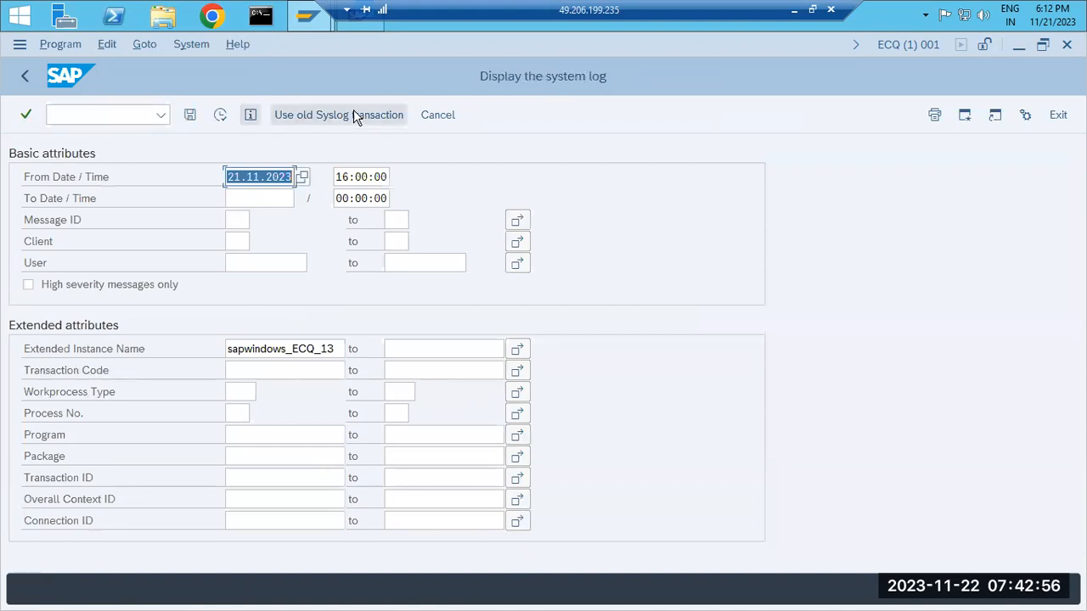
click(221, 115)
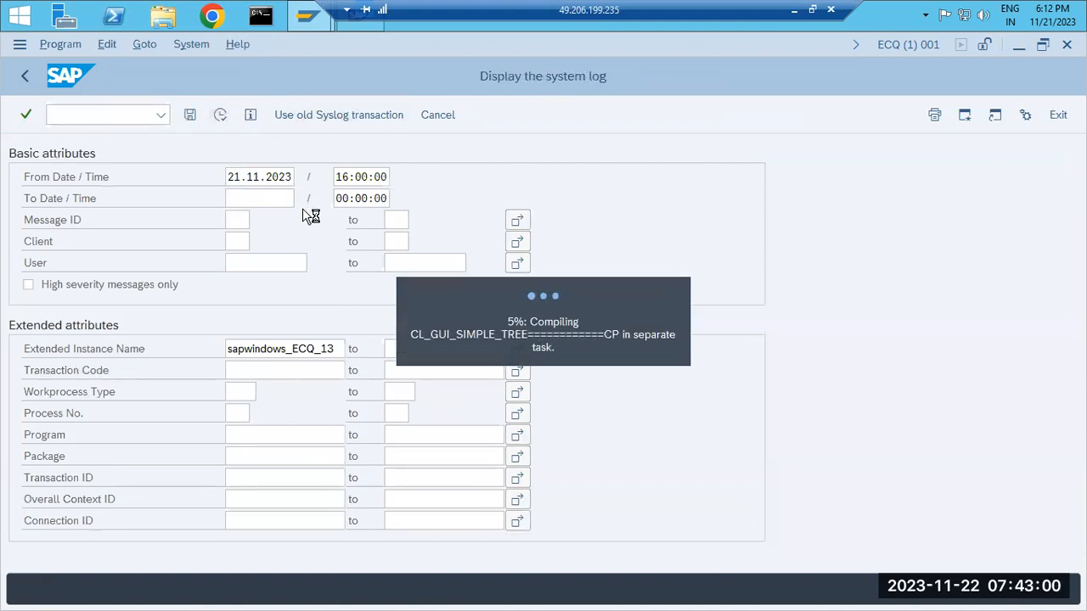
scroll(352, 413, down, 10)
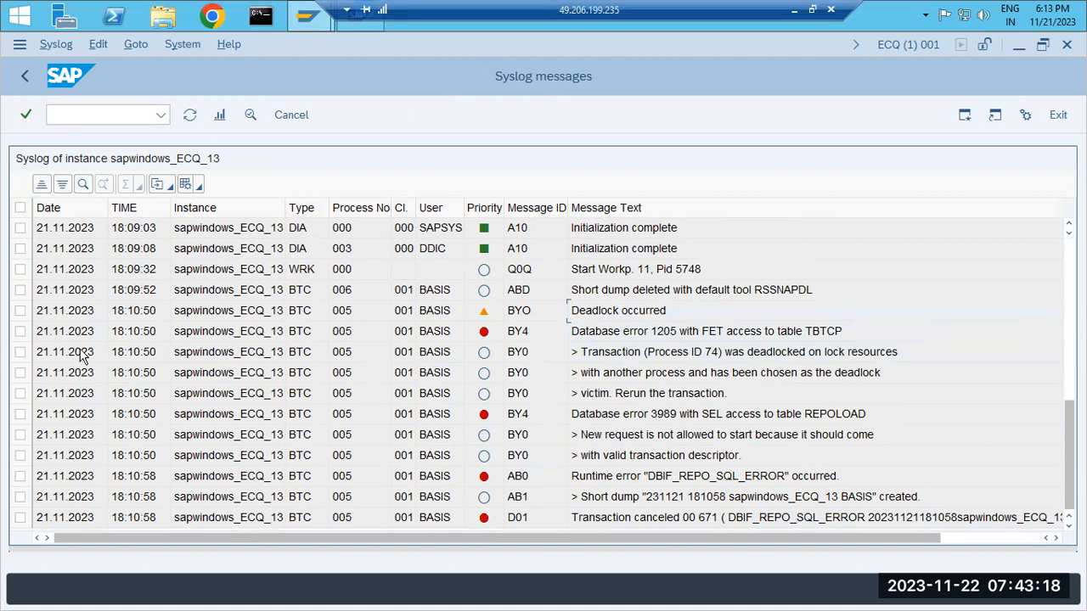
click(81, 318)
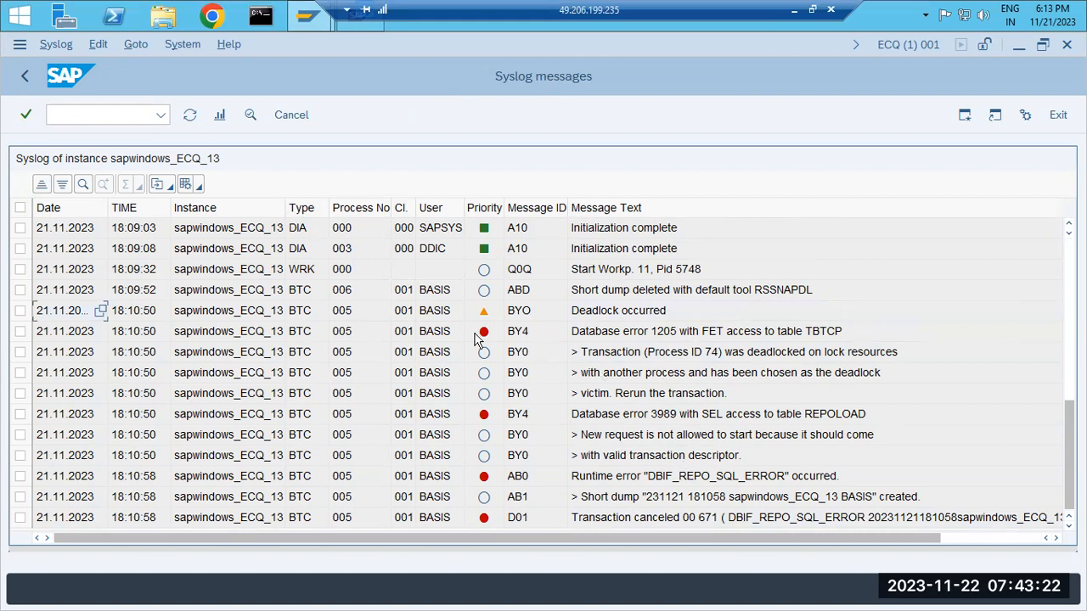
- Return to the SAP Easy Access menu and start the DB01 exclusive lockwait analysis
click(23, 73)
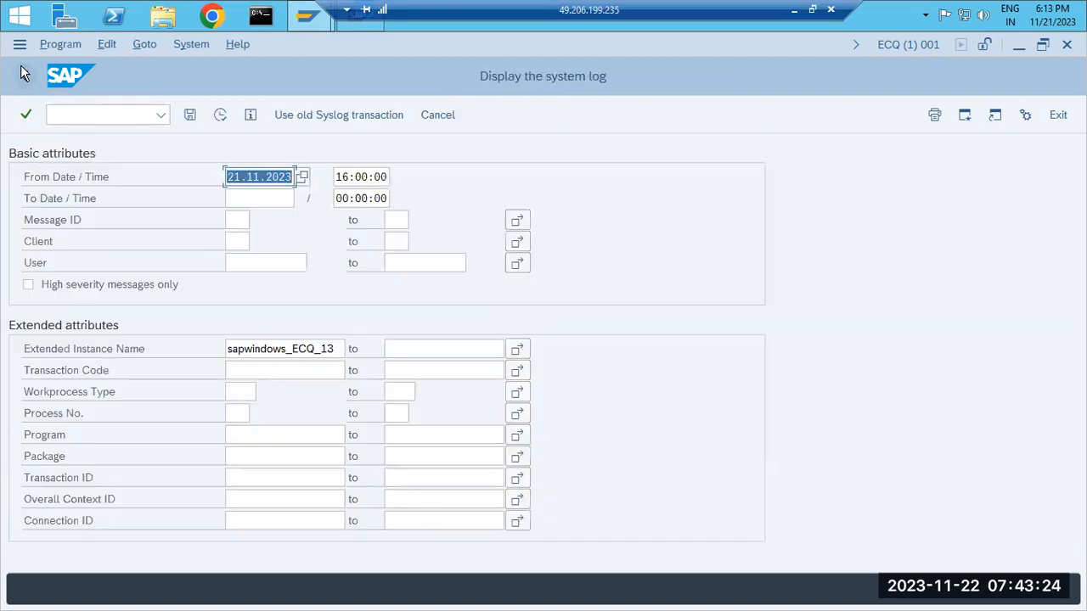
click(22, 68)
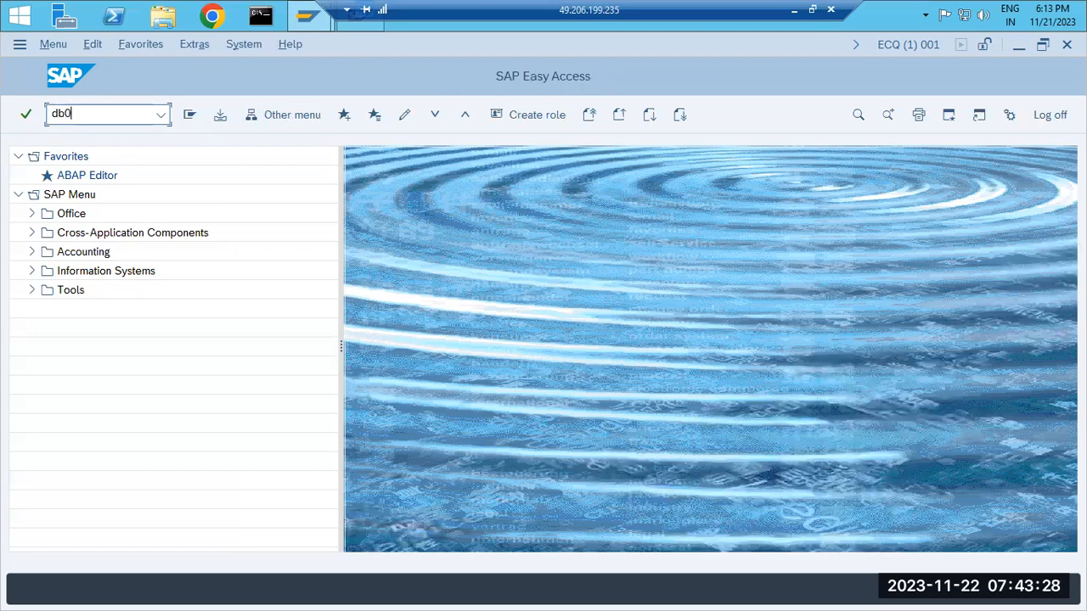
key(Return)
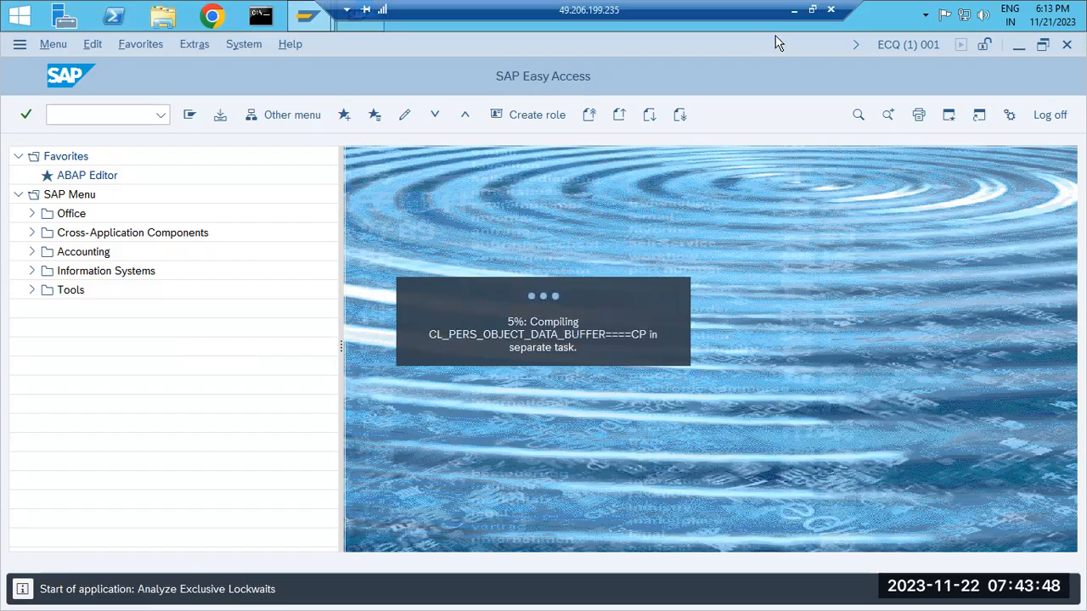
click(794, 10)
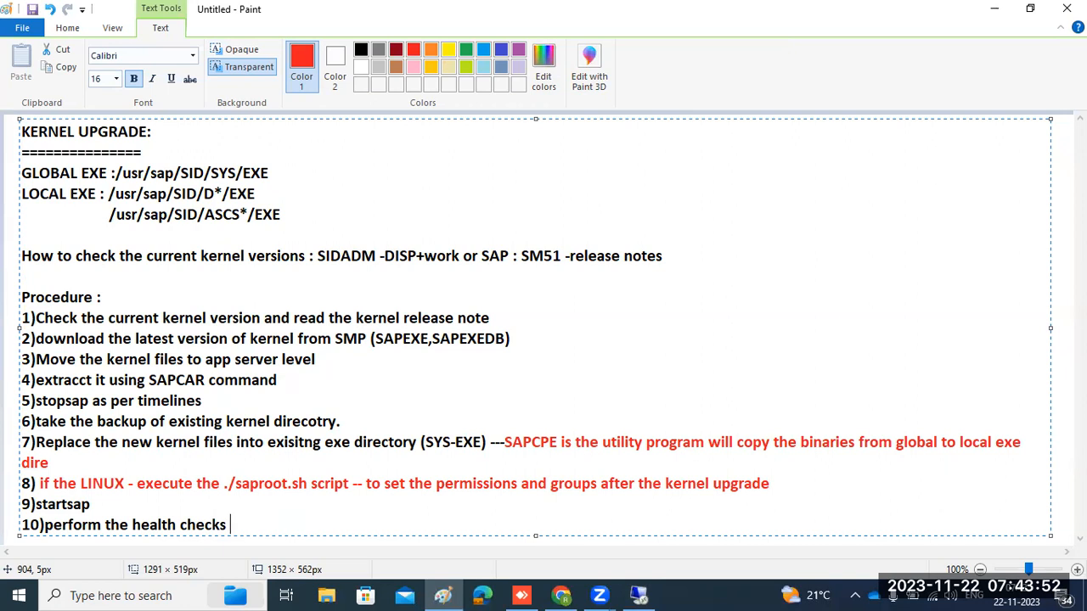
- Extend step 10 with 'in case if require ,we need to run the SGEN' and highlight SGEN
text(case if req)
text(uir)
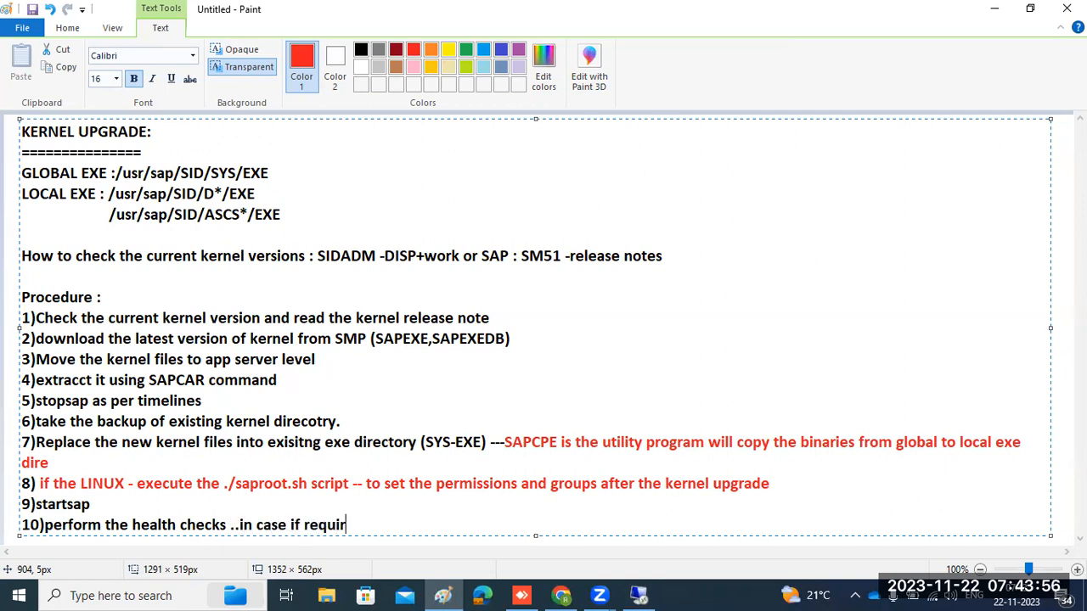
text(e ,we need to)
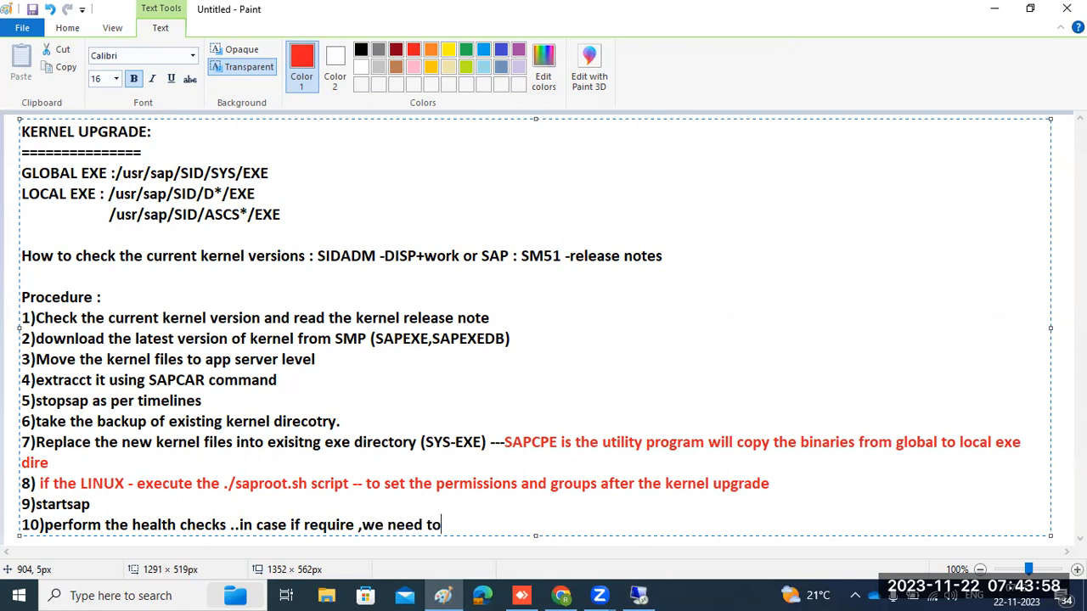
text( run the SGEN)
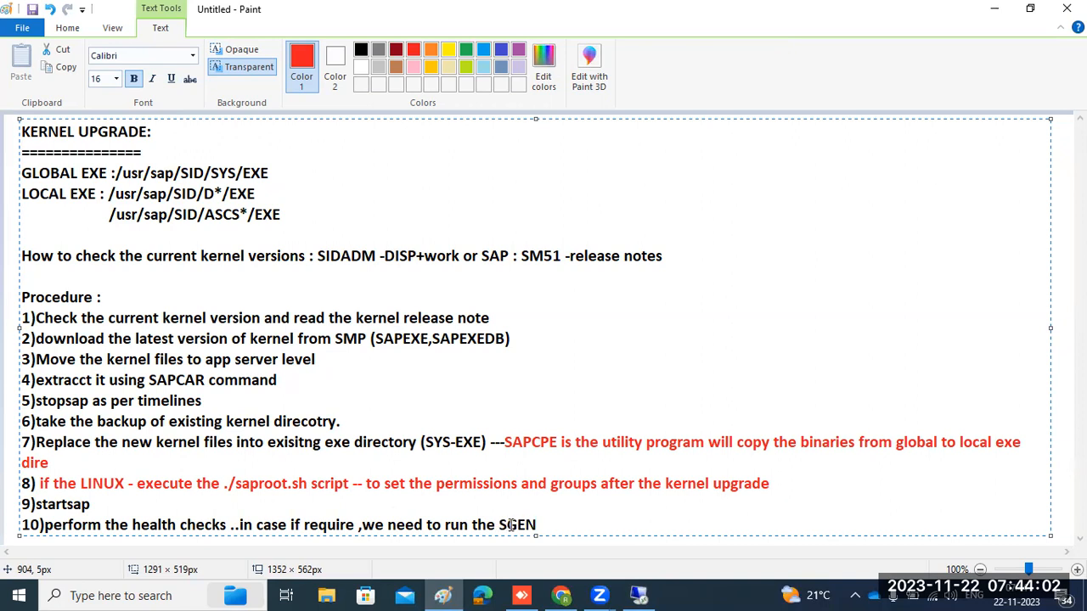
drag(499, 525, 536, 528)
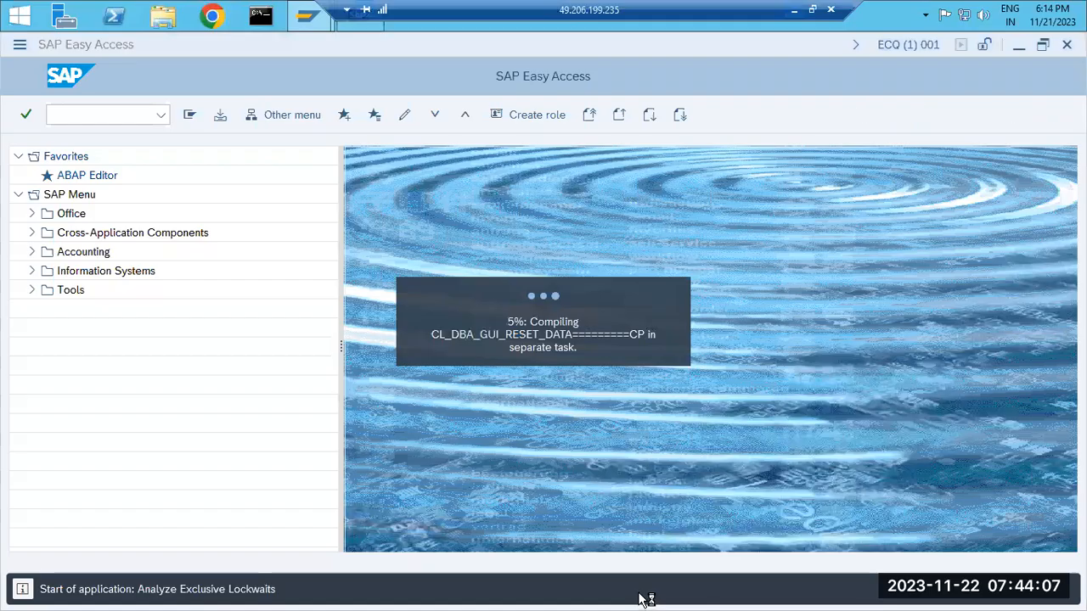
click(639, 595)
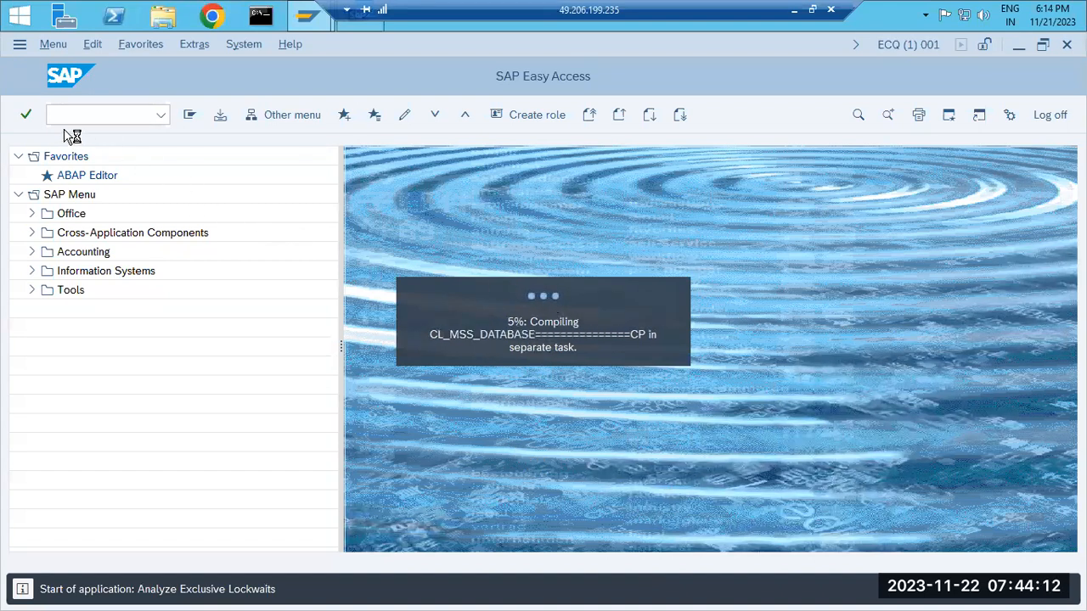
click(20, 47)
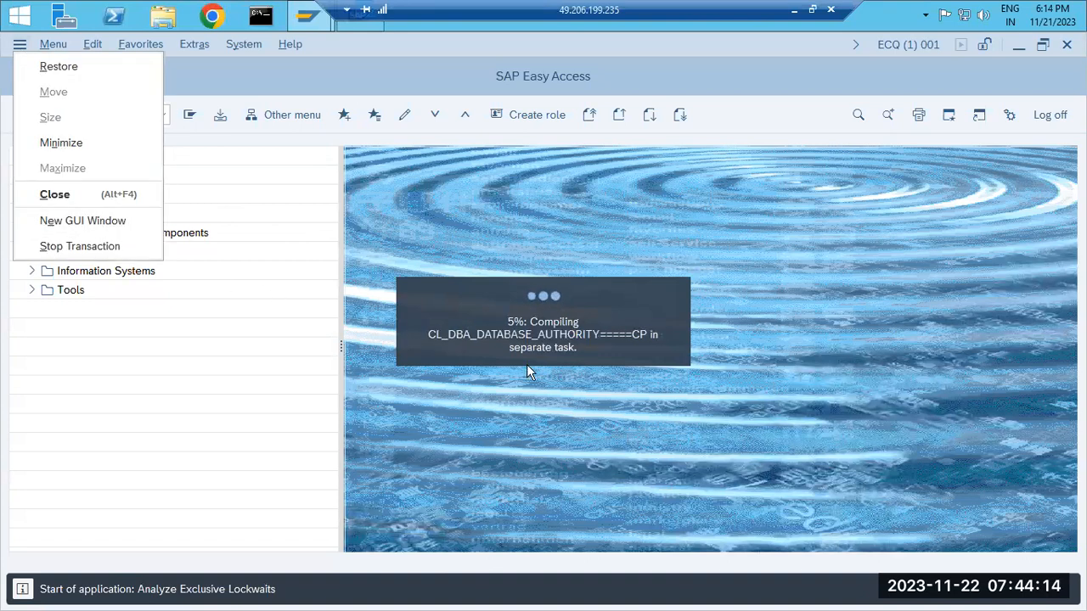
click(774, 24)
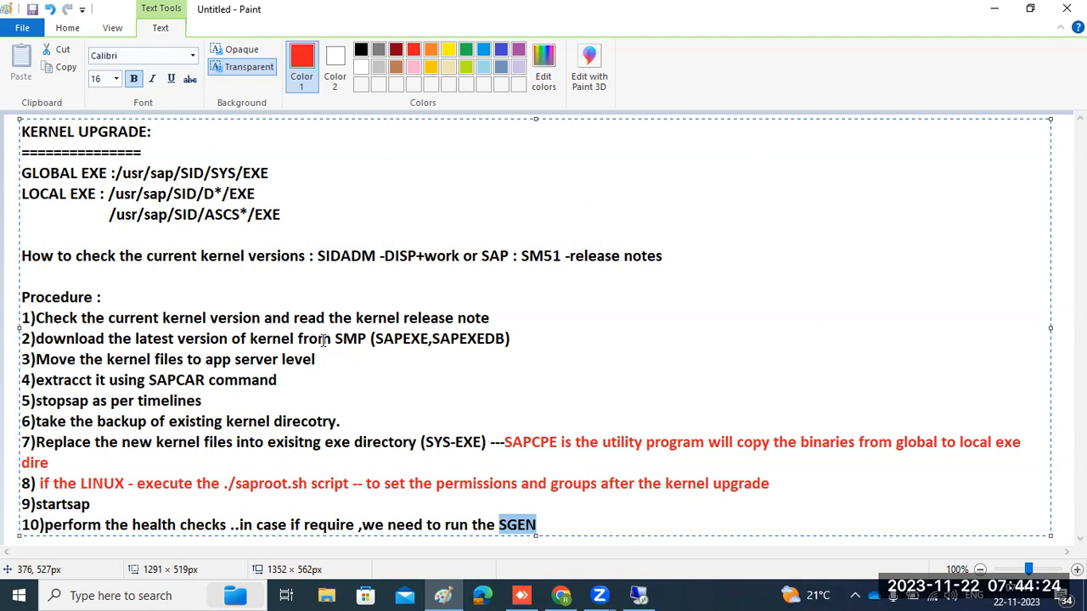
- Highlight SAPEXE,SAPEXEDB, the SAPCAR extraction, the exe directory, SAPCPE and ./saproot.sh in the notes
drag(376, 339, 505, 340)
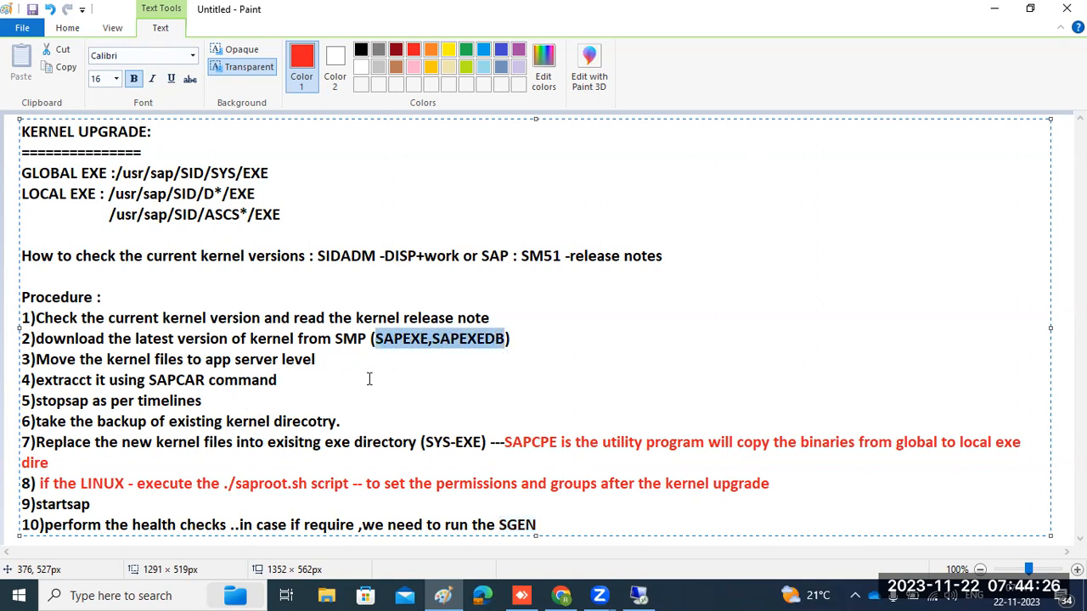
drag(79, 379, 204, 380)
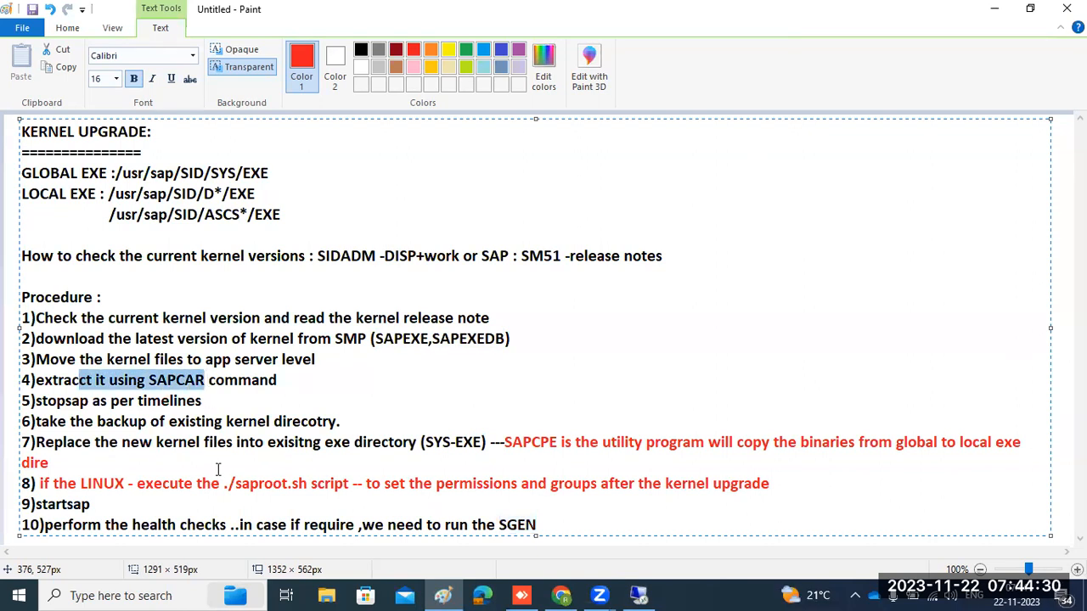
drag(277, 442, 363, 442)
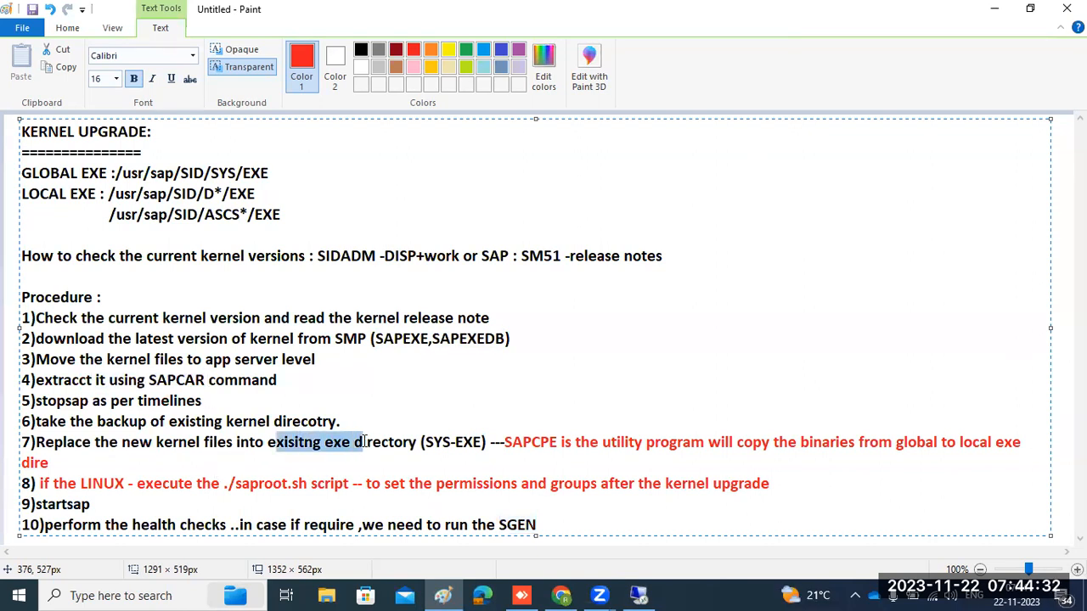
drag(506, 443, 1024, 441)
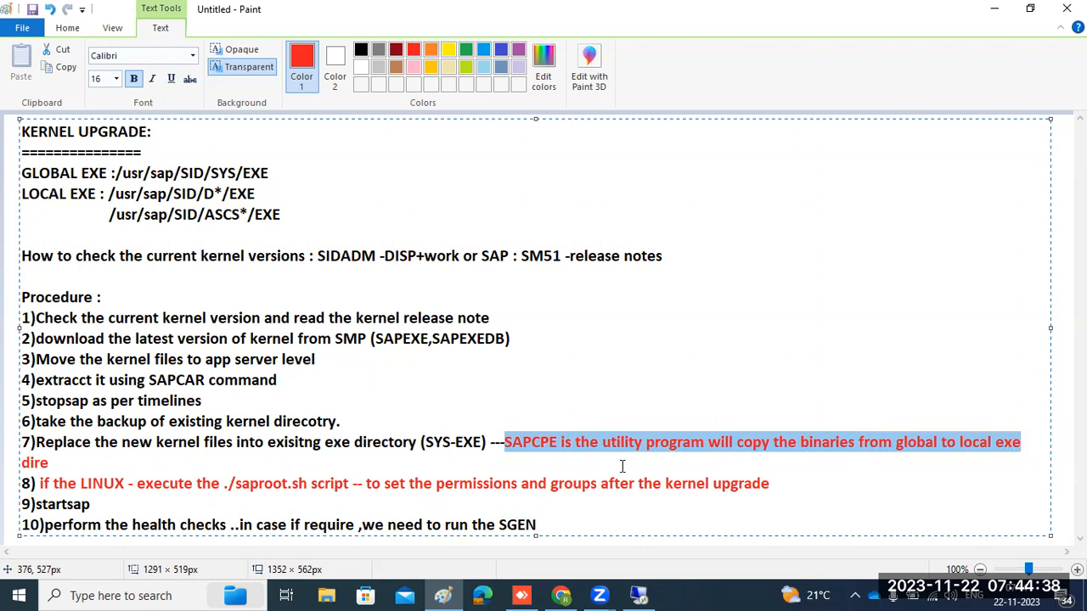
double_click(534, 446)
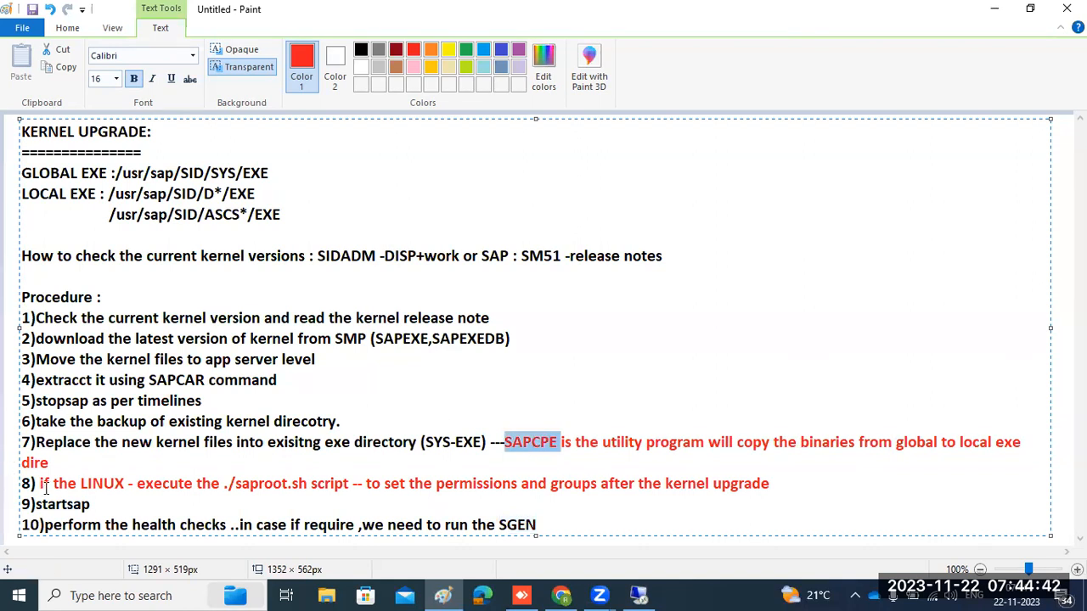
drag(220, 484, 644, 484)
click(374, 483)
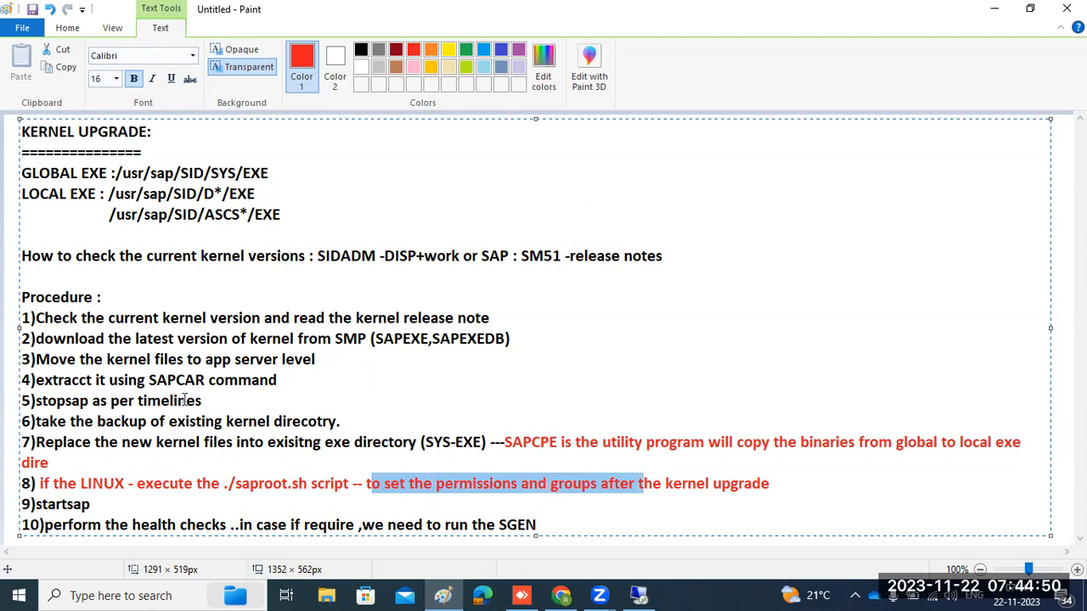
click(639, 596)
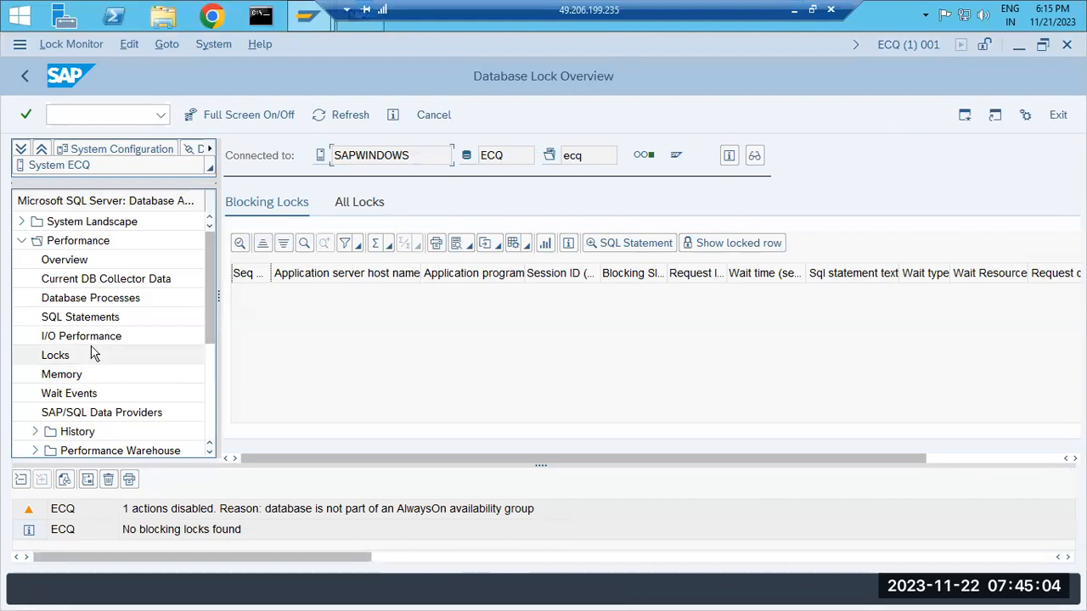
- Check the database lock overview and return to the main menu, cancelling an accidental log off
click(51, 357)
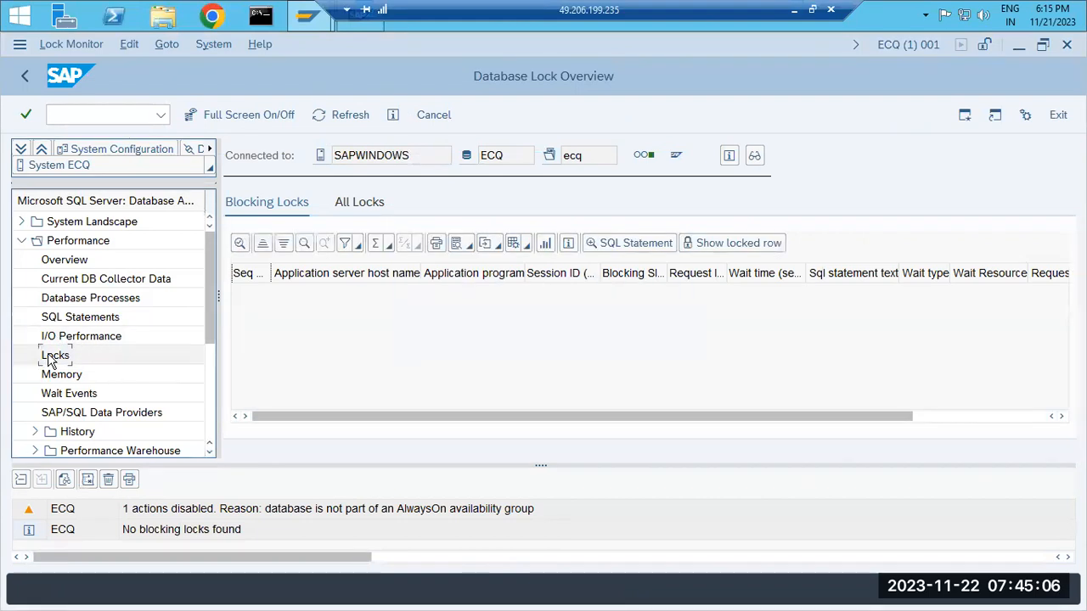
click(24, 77)
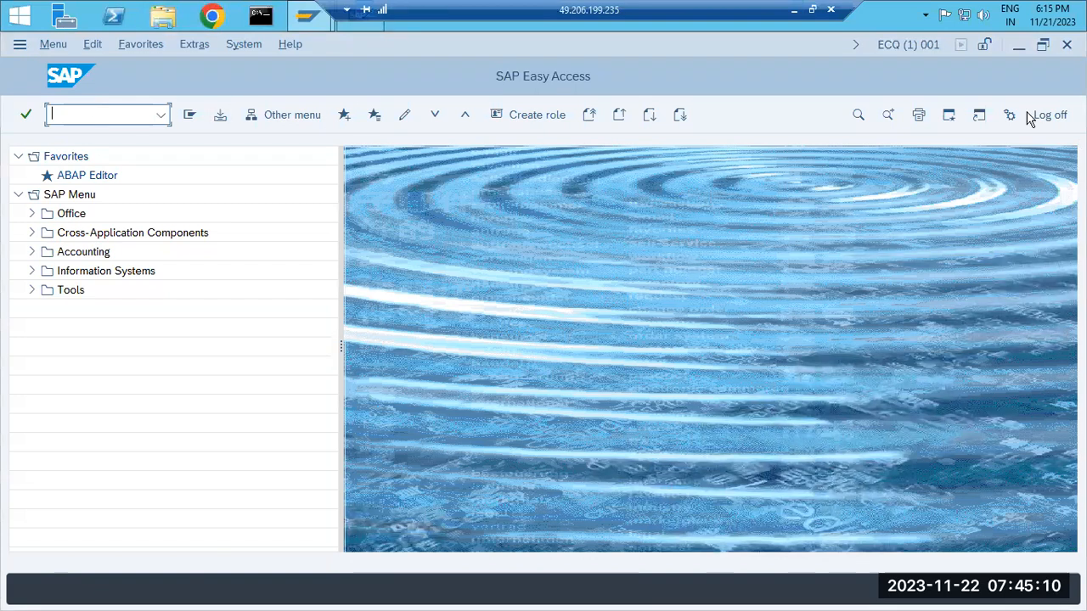
text(s)
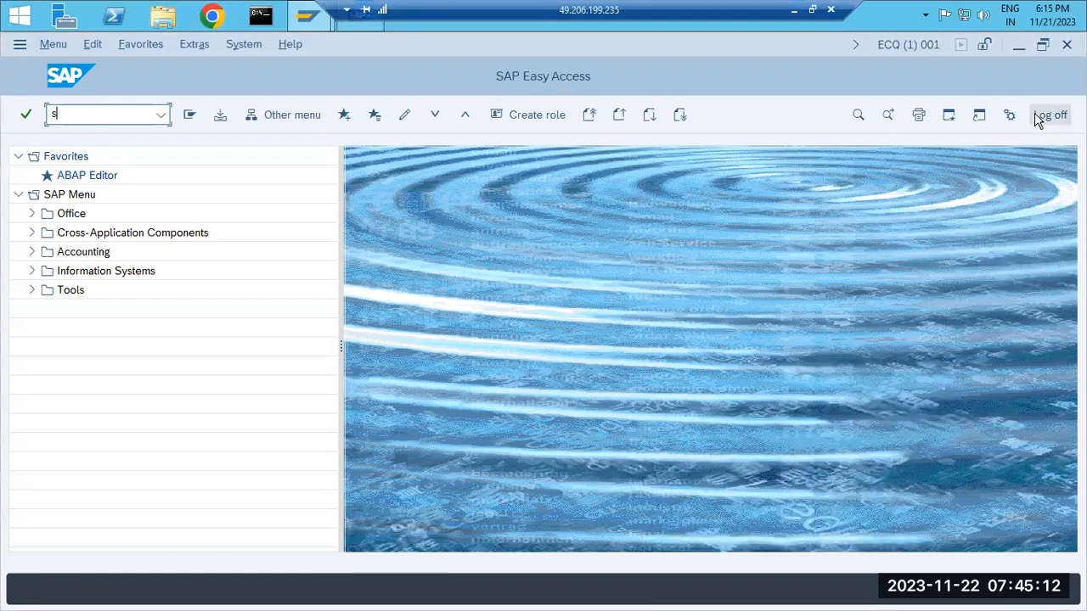
click(1052, 117)
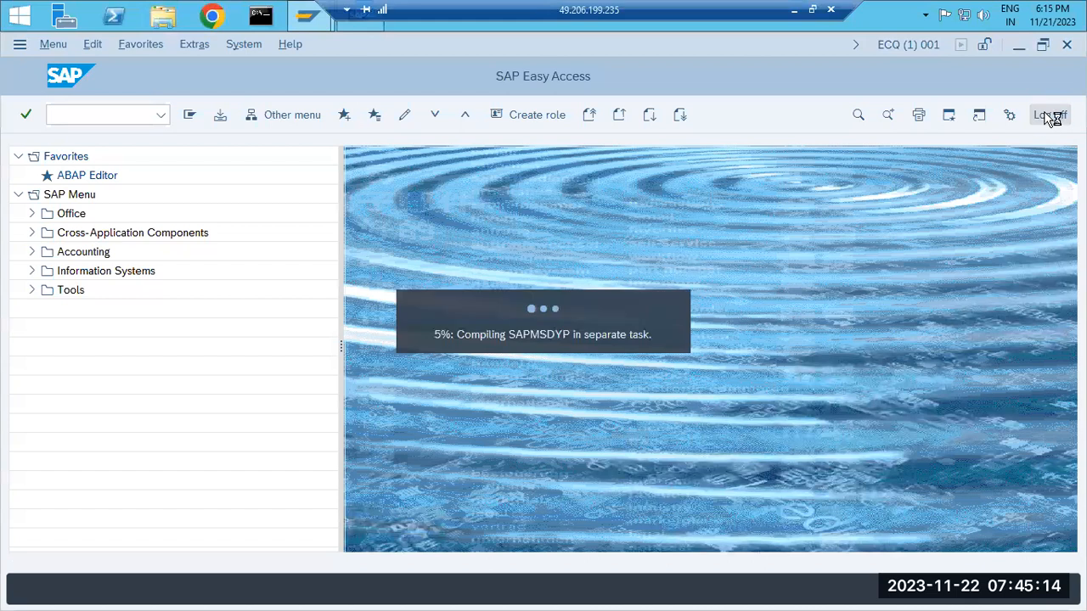
click(296, 387)
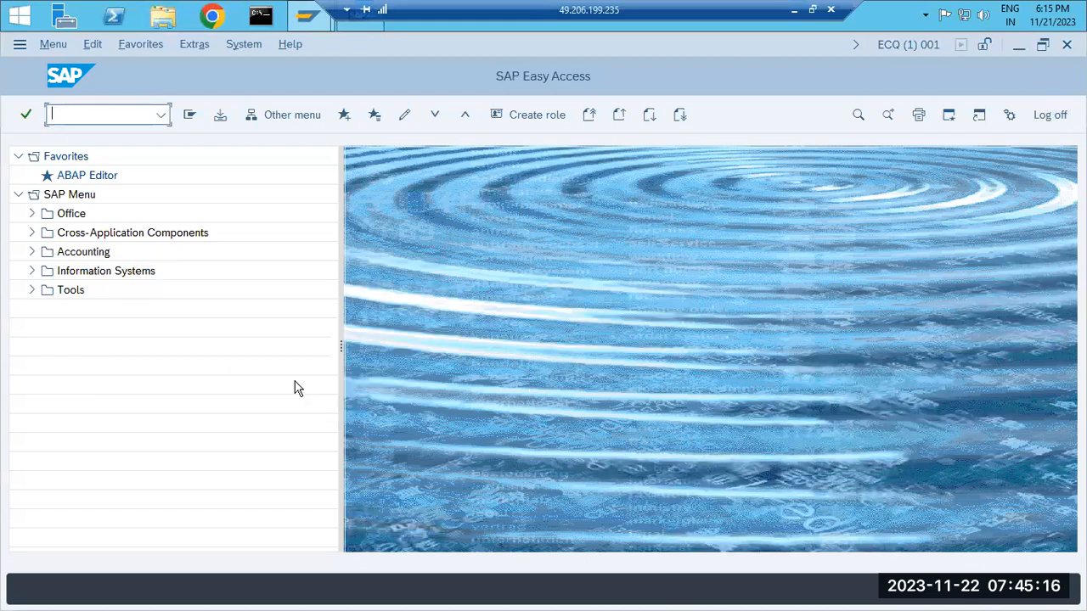
- In SM51, open the release notes for sapwindows_ECQ_13 and confirm kernel patch 1200
click(78, 117)
text(sm51)
key(Return)
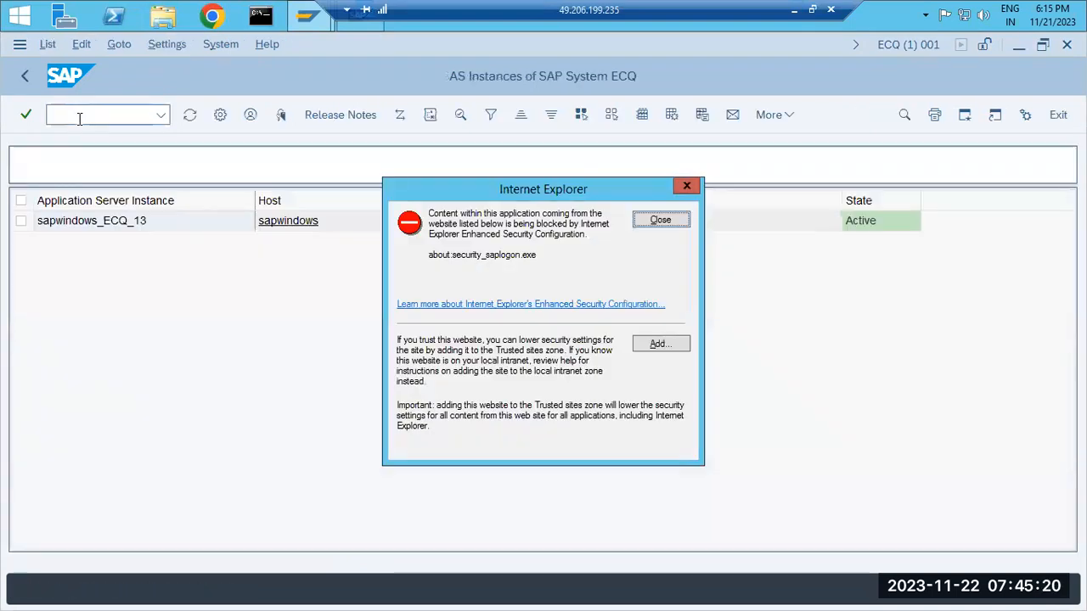
click(670, 221)
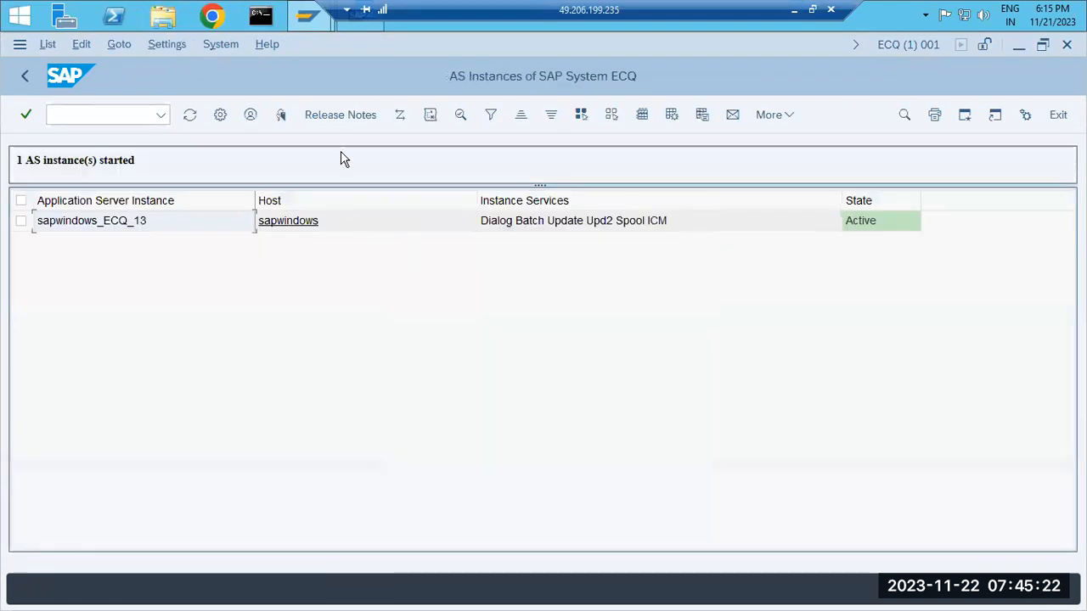
click(342, 123)
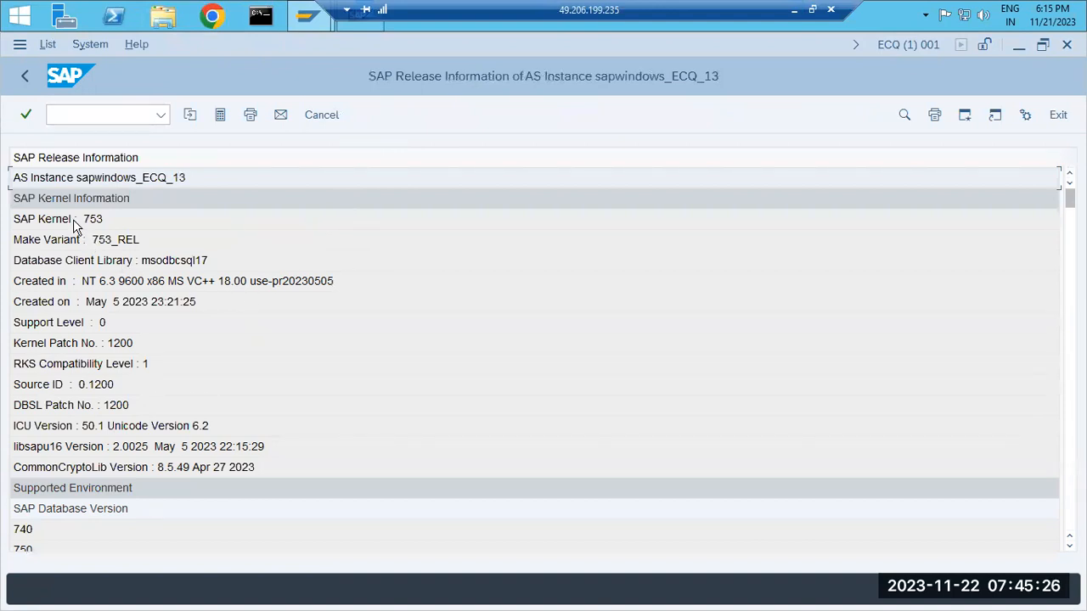
click(111, 407)
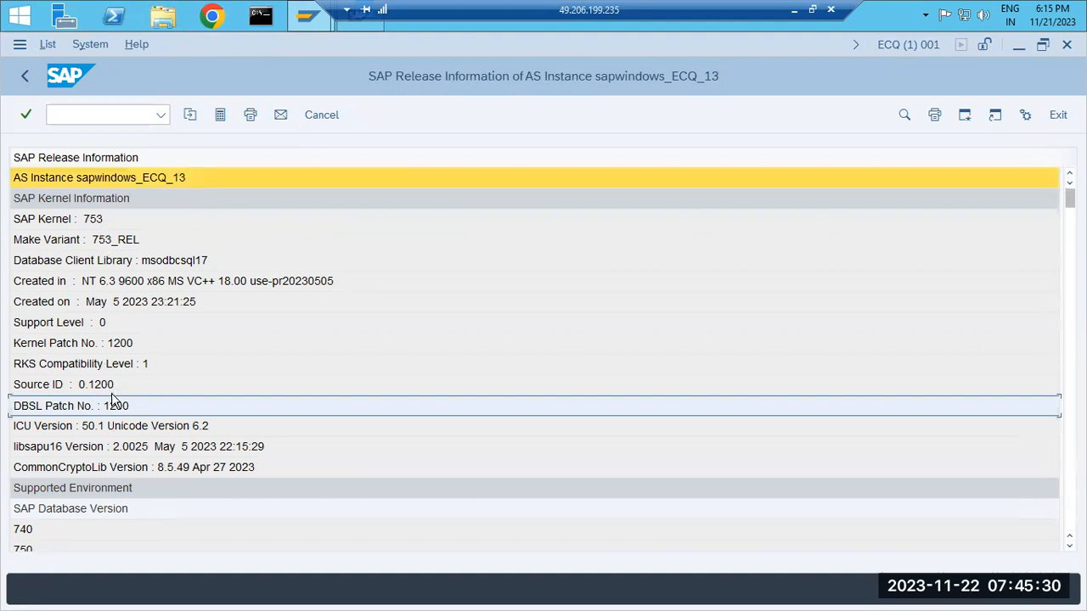
- Exit the release information and log off from ECQ
click(1058, 115)
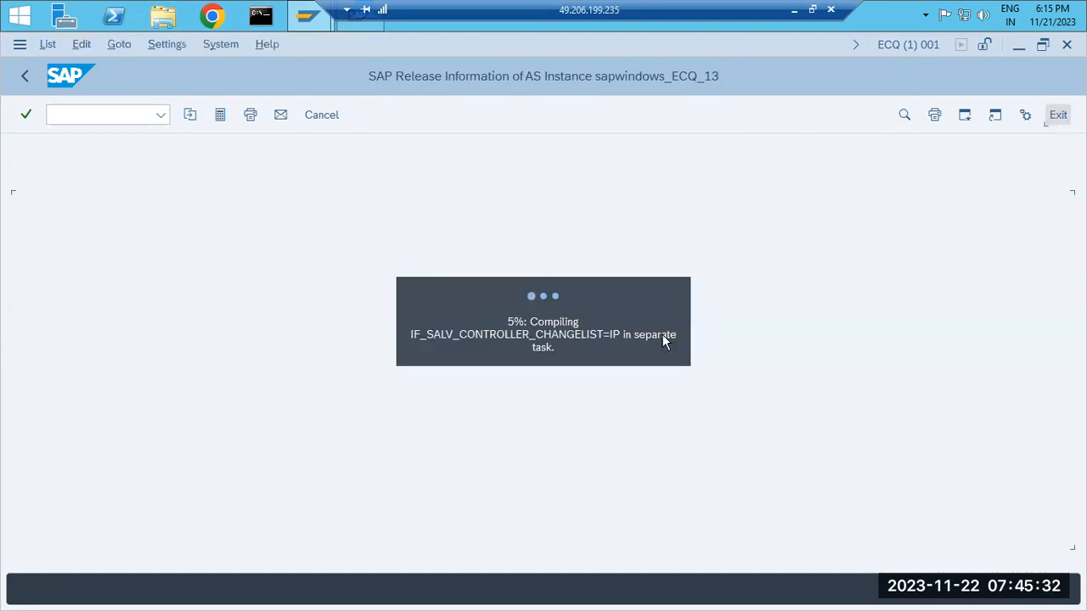
click(1058, 115)
click(1050, 115)
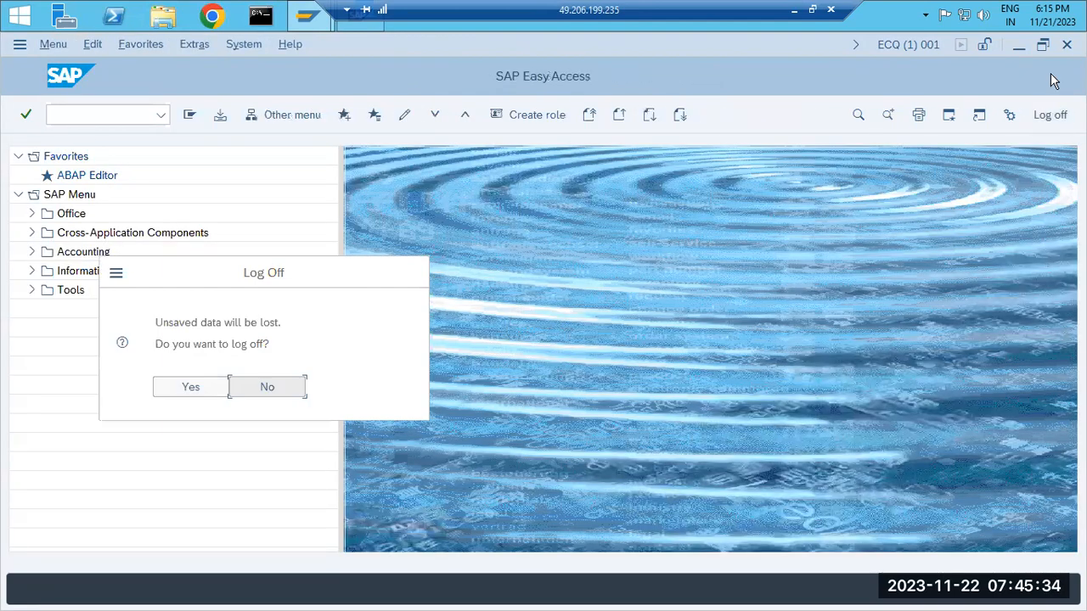
click(189, 388)
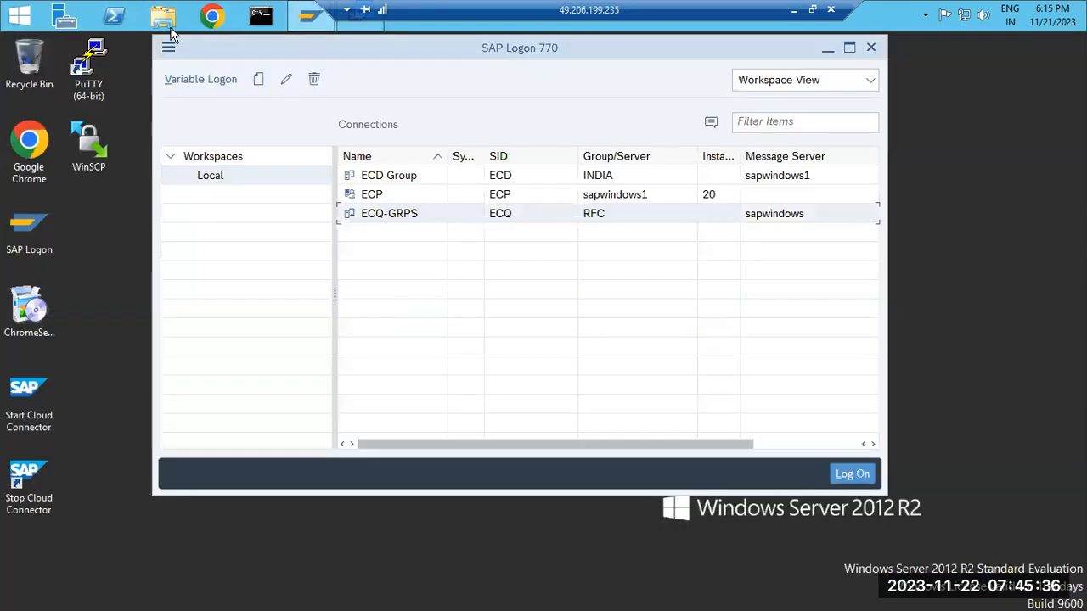
- Delete the HANASTUDIO2 folder from C:\SAPSOFTWARES
click(163, 17)
double_click(231, 265)
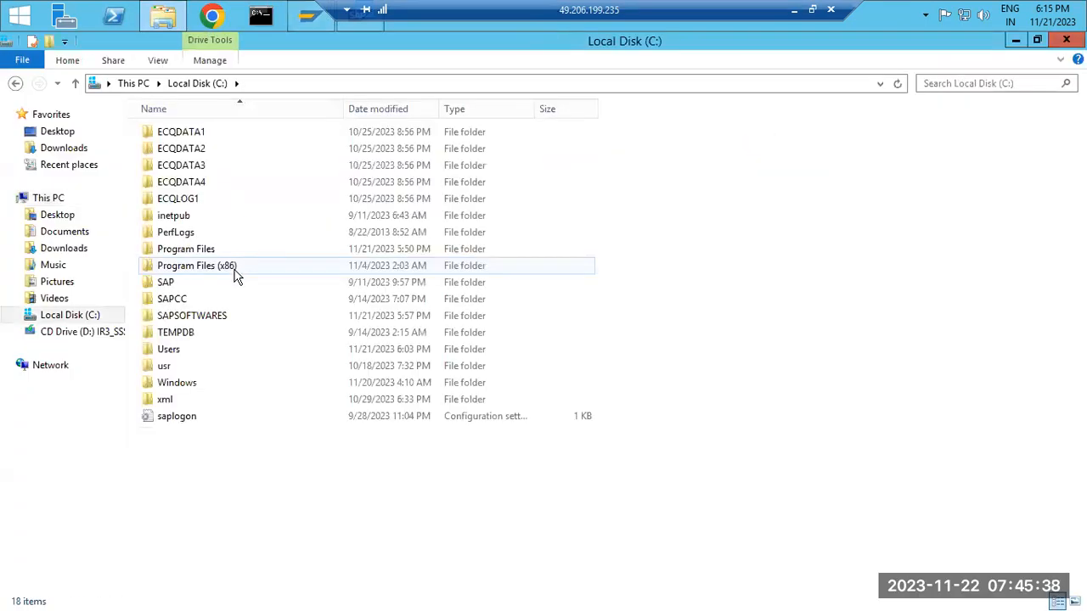
double_click(188, 317)
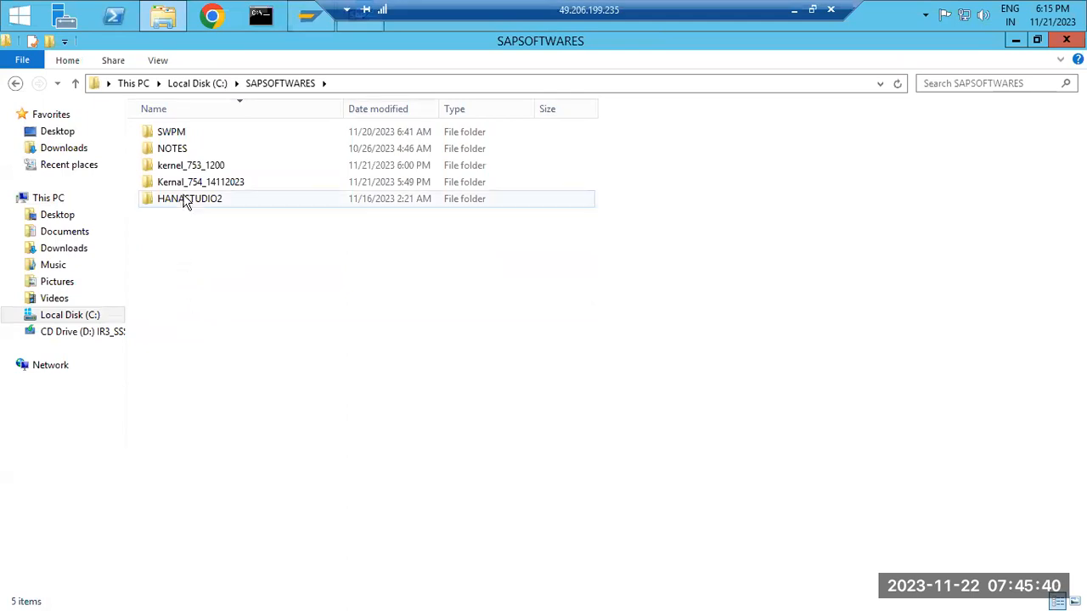
click(196, 168)
double_click(198, 181)
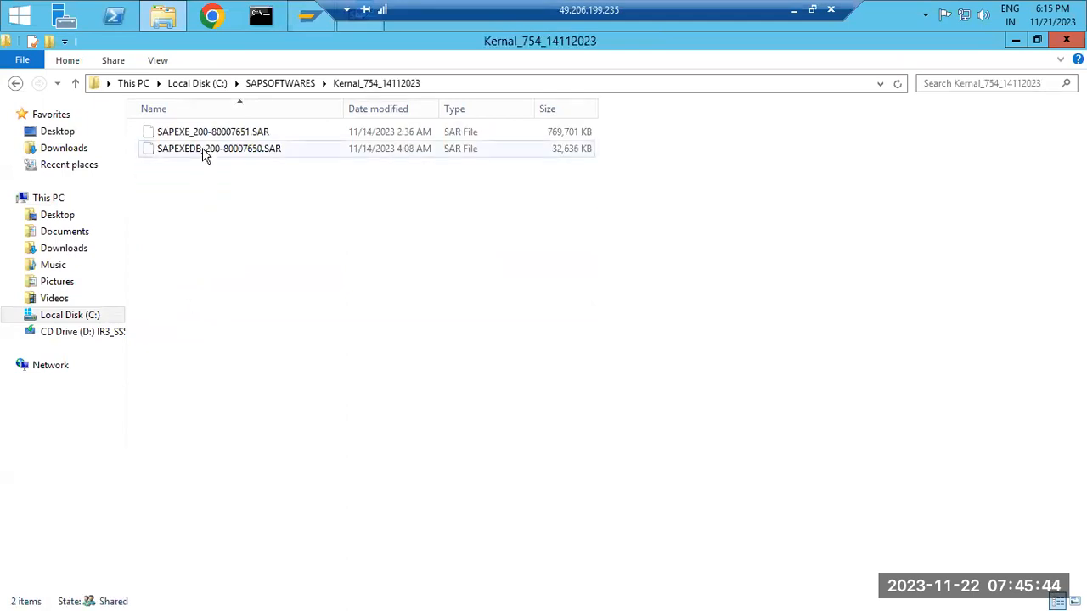
click(288, 84)
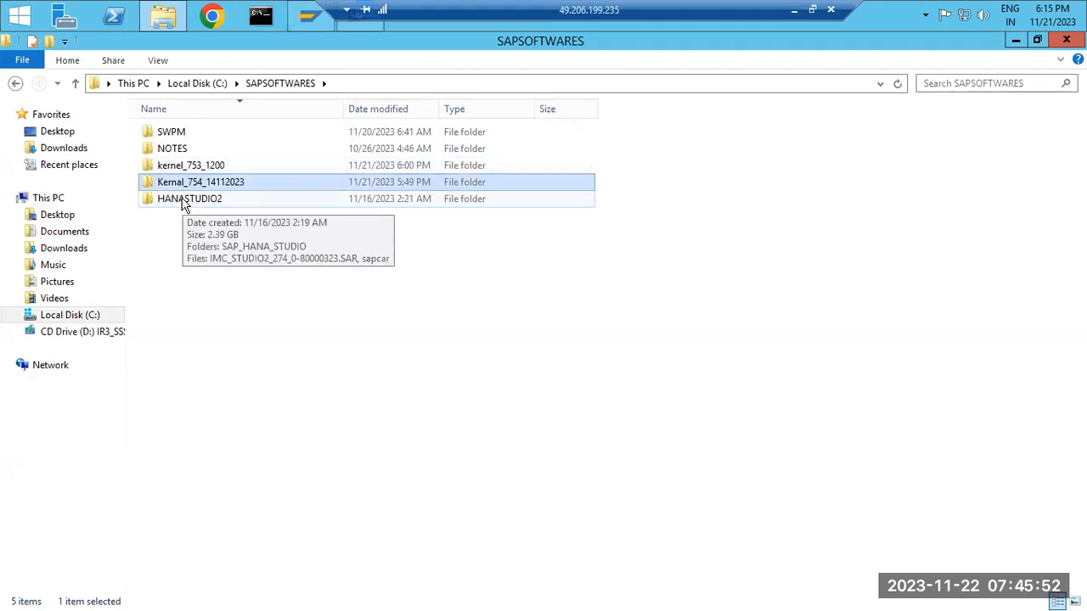
right_click(184, 205)
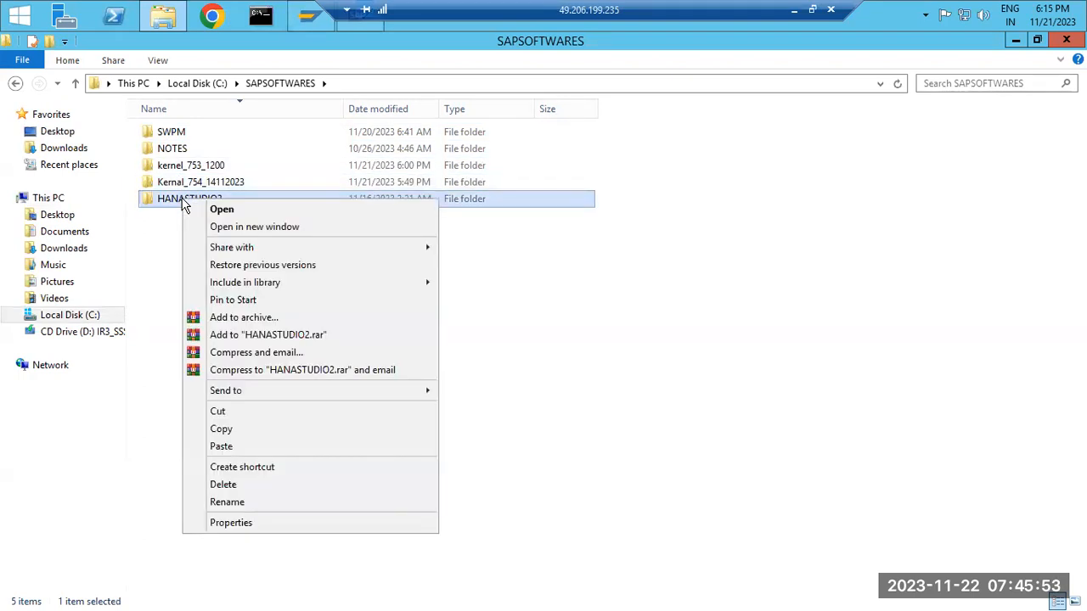
click(222, 489)
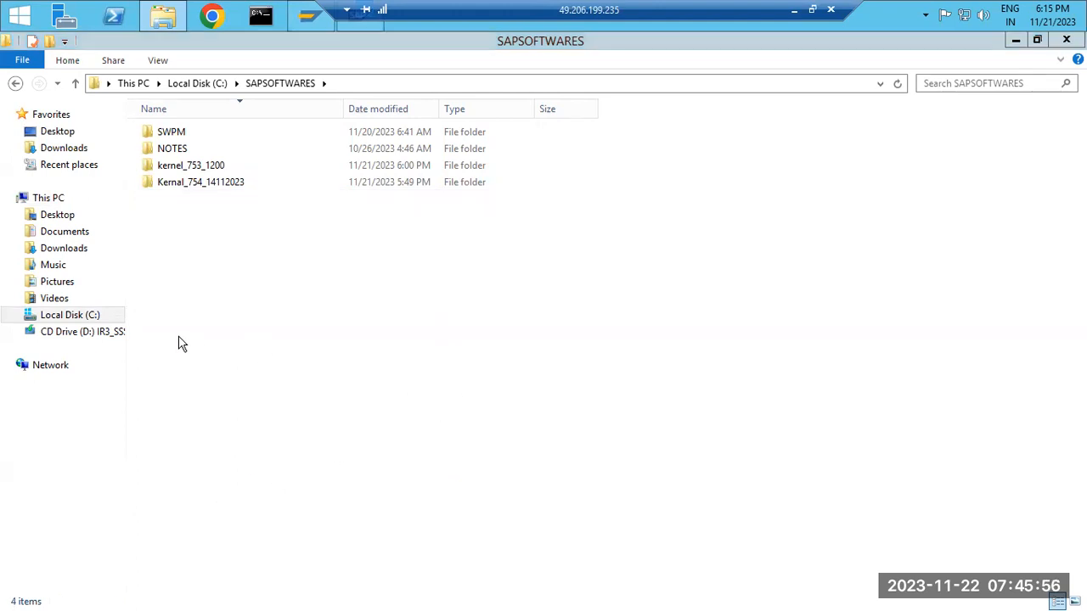
- Close File Explorer and the SAP Logon window
click(47, 200)
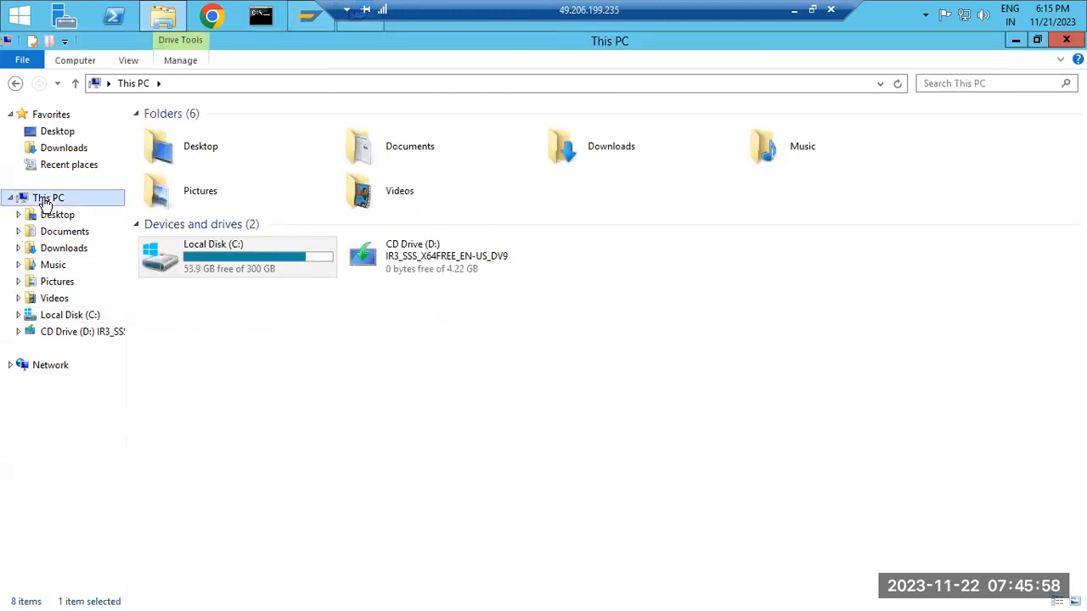
click(1066, 40)
click(873, 47)
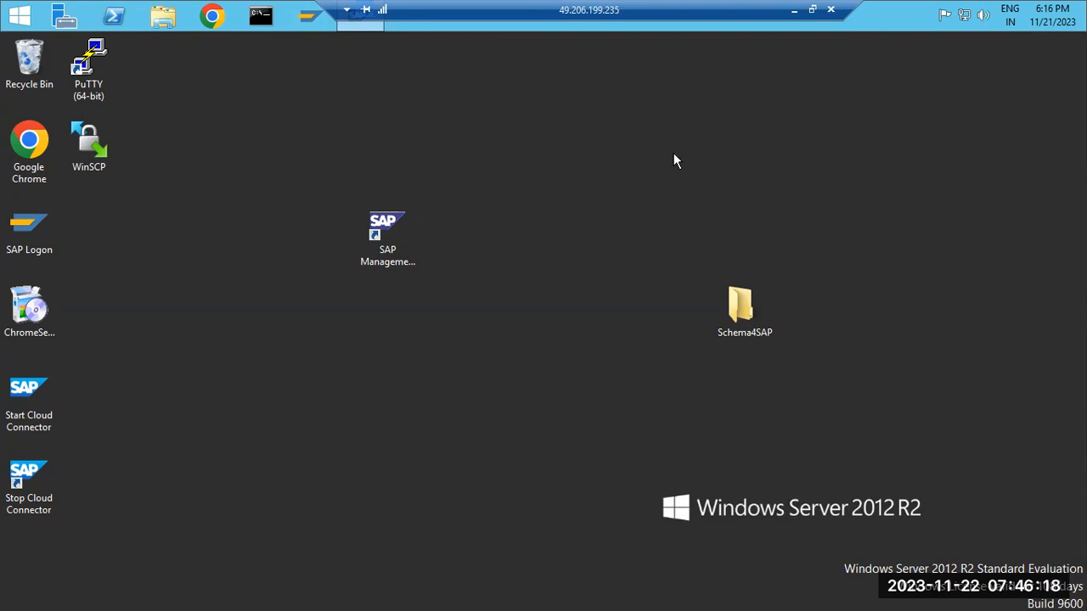
- Empty the Recycle Bin, confirming permanent deletion of HANASTUDIO2
right_click(22, 64)
click(53, 92)
click(596, 392)
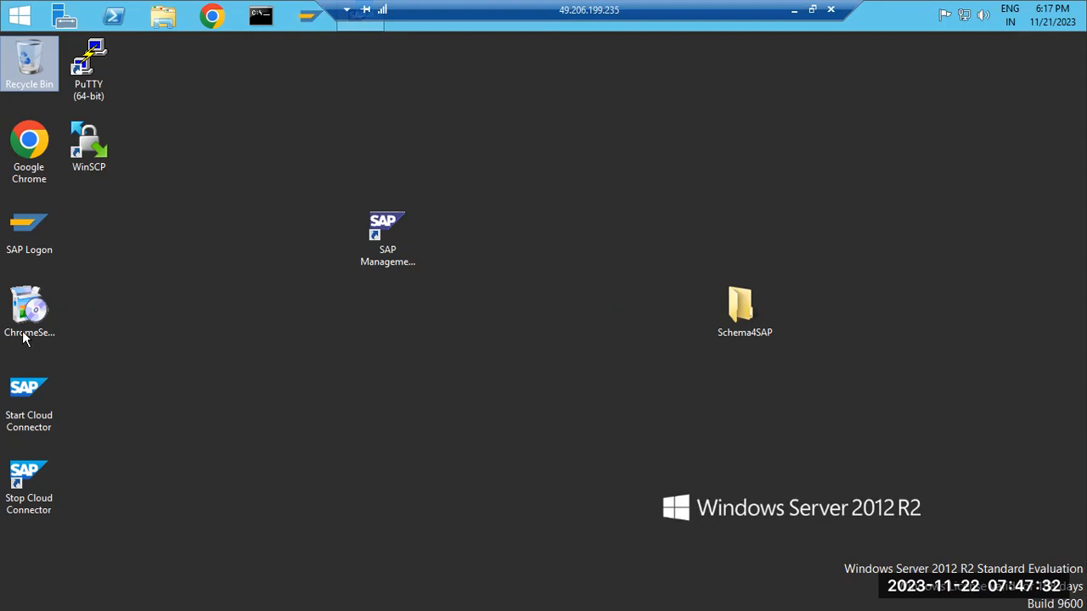
double_click(739, 307)
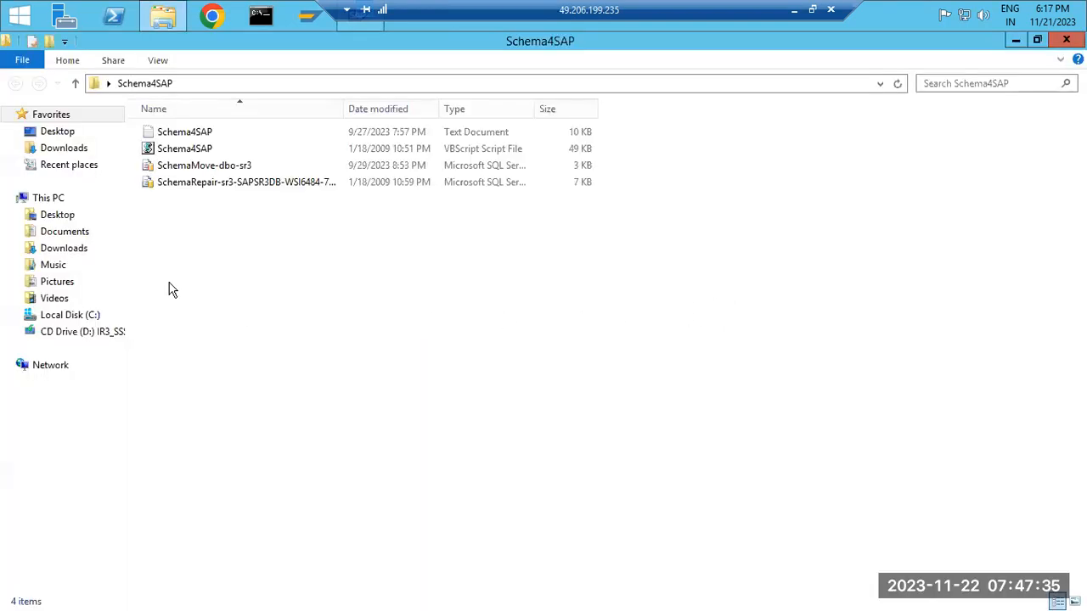
click(51, 199)
double_click(253, 263)
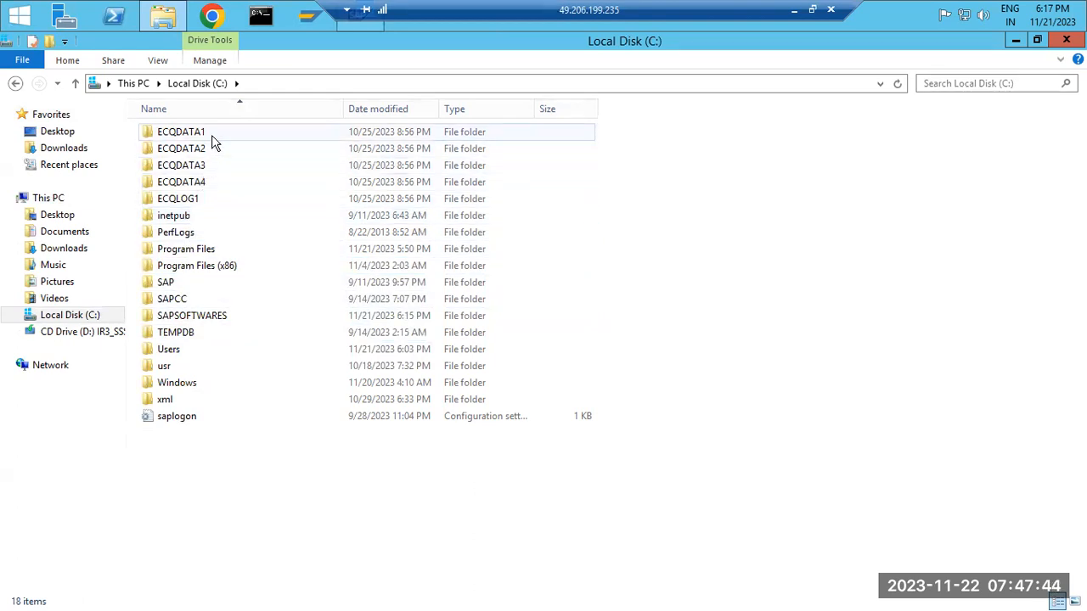
double_click(179, 315)
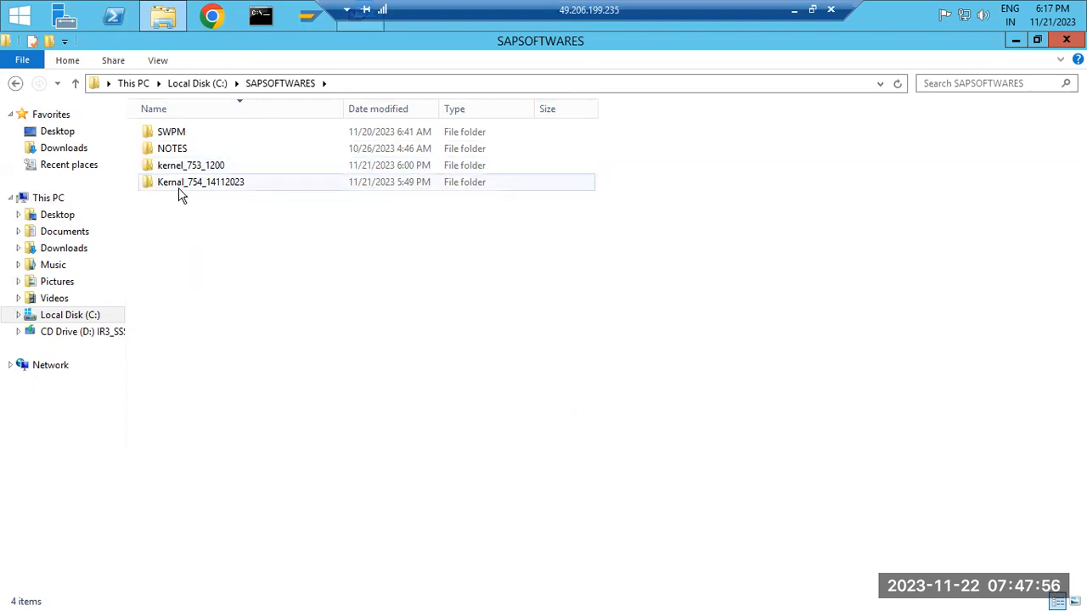
click(1067, 40)
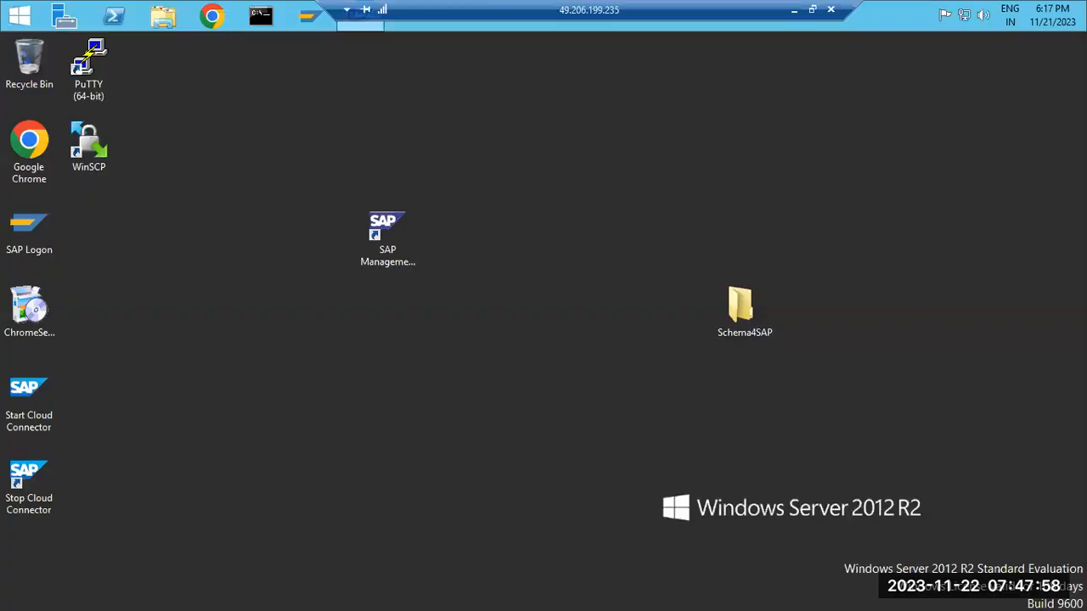